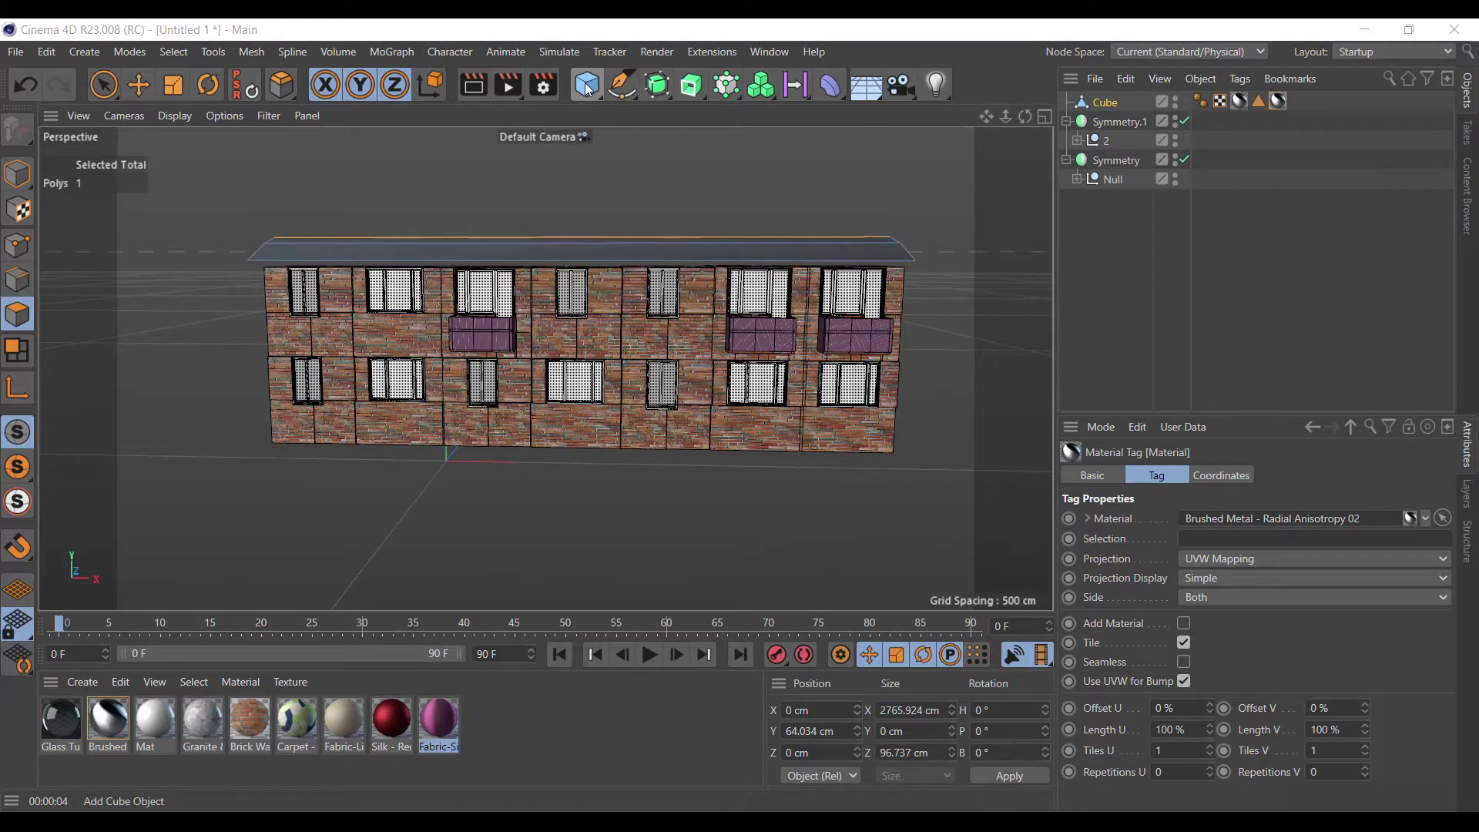
Add a Landscape object and set its Size Z to 12000 cm.
drag(589, 89, 981, 207)
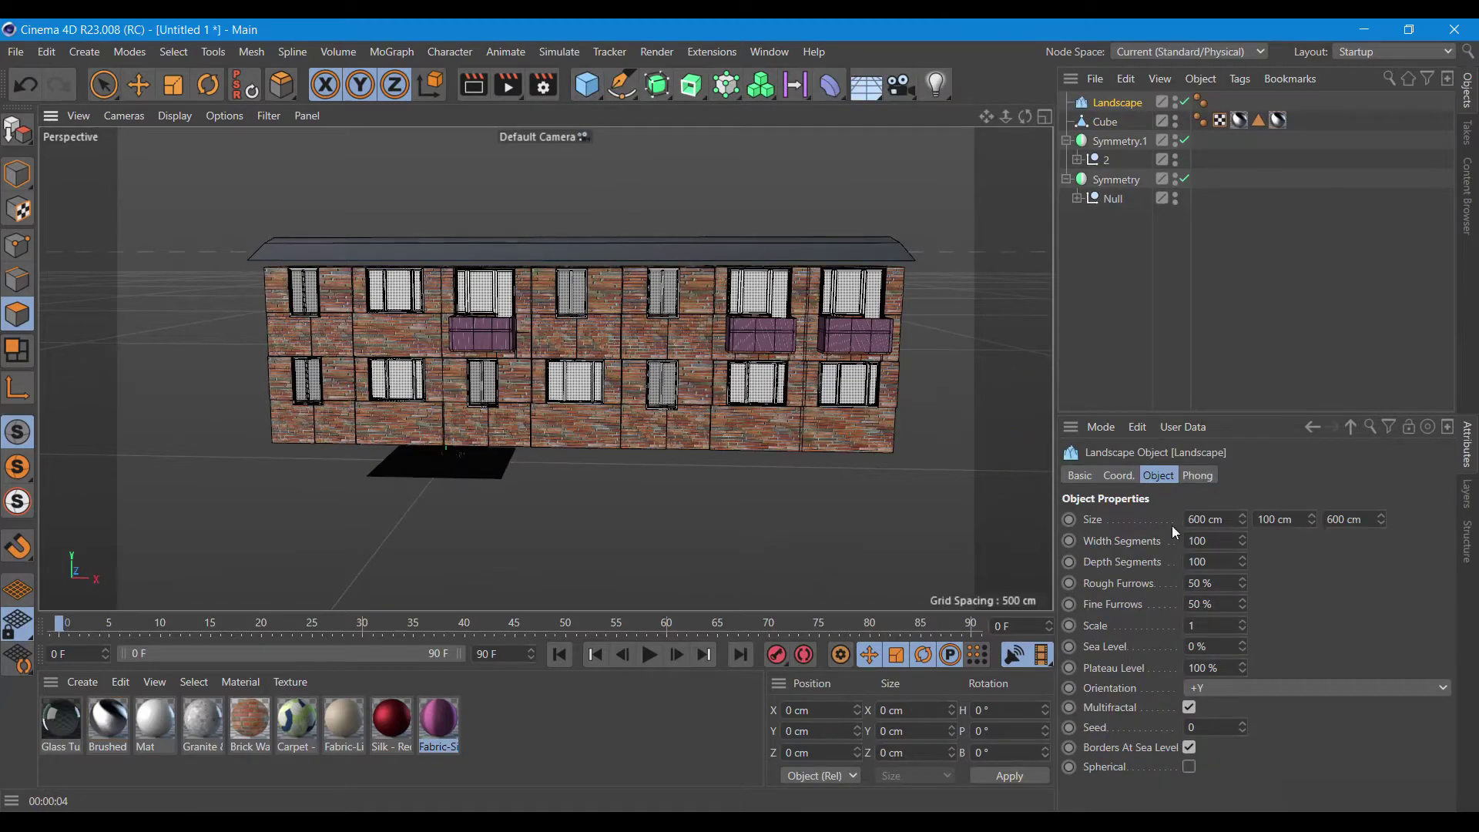
click(1346, 518)
text(12000)
key(Return)
Give the landscape 500 width and depth segments and a scale of 10.
click(1208, 542)
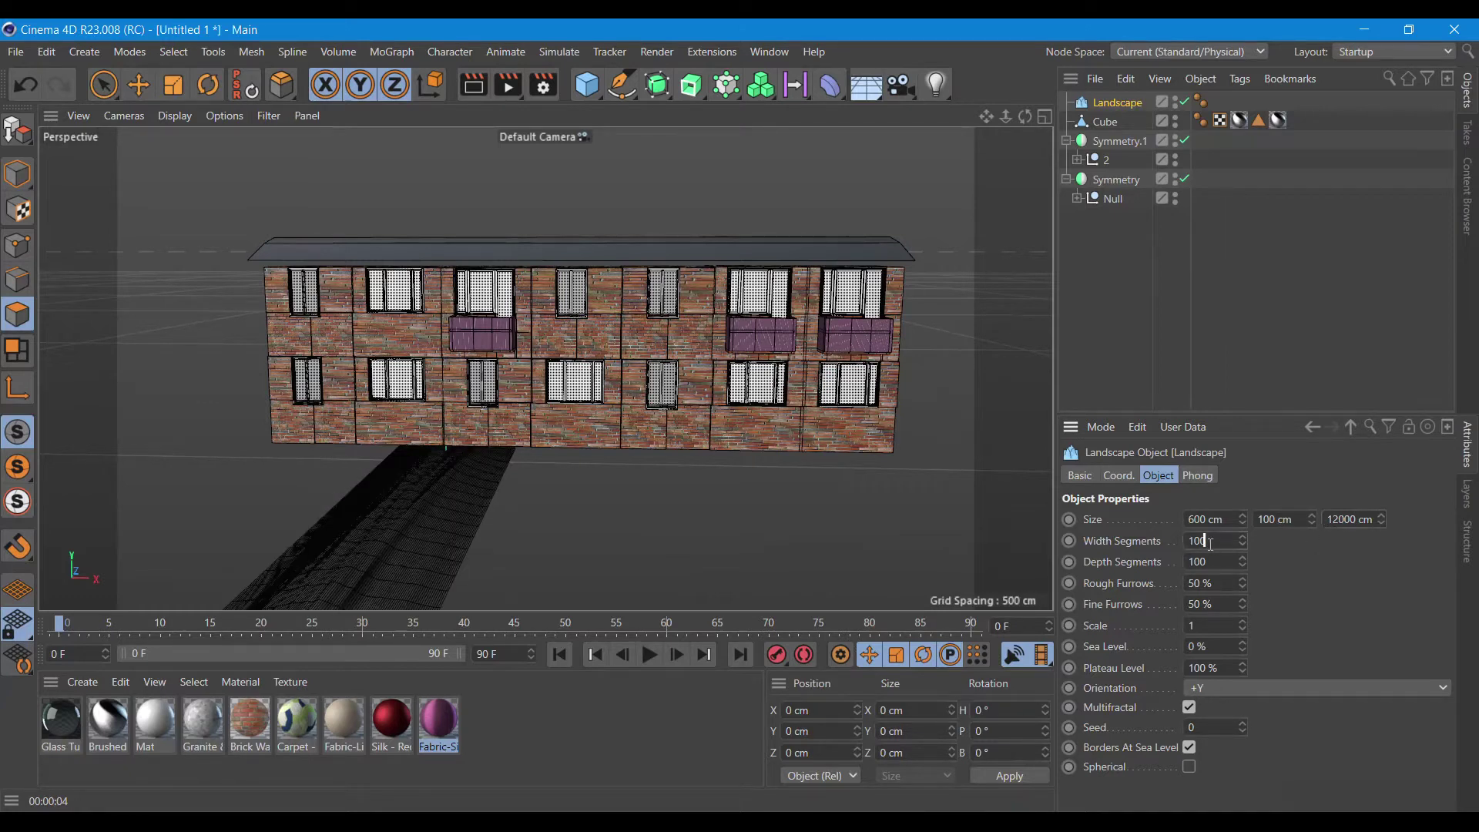
text(500)
click(1240, 560)
text(500)
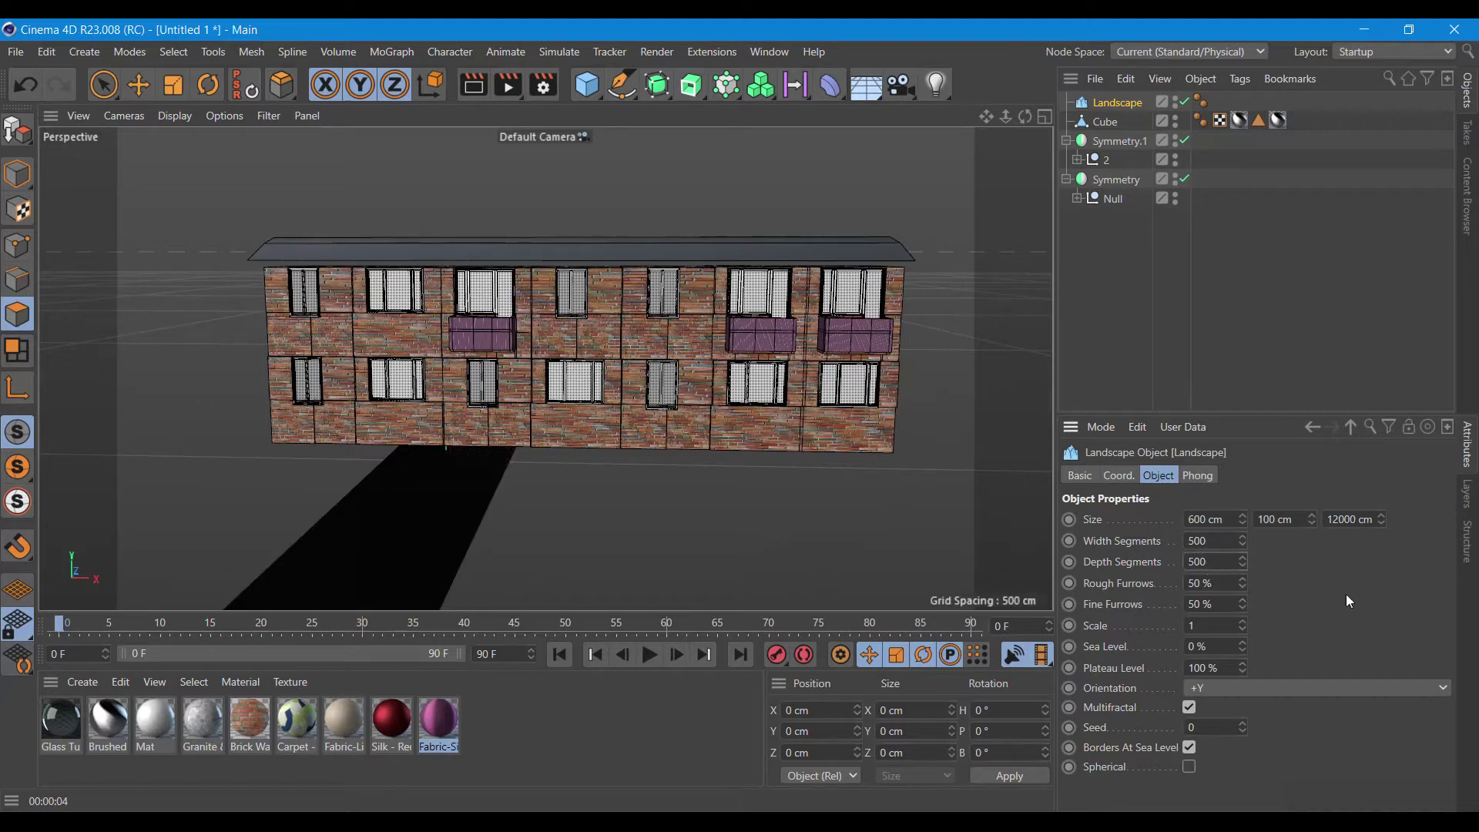
click(1223, 623)
text(10)
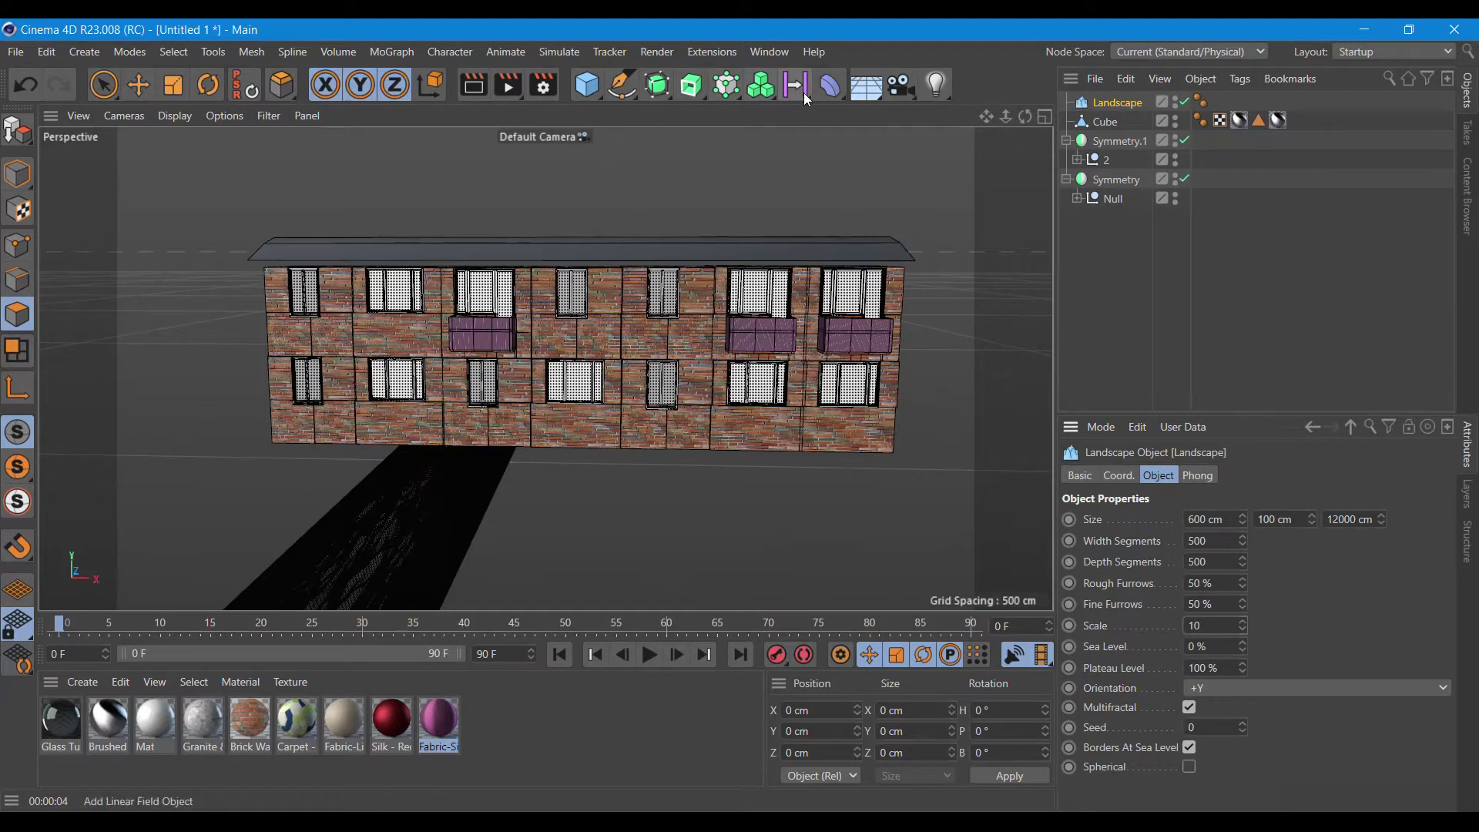
click(832, 86)
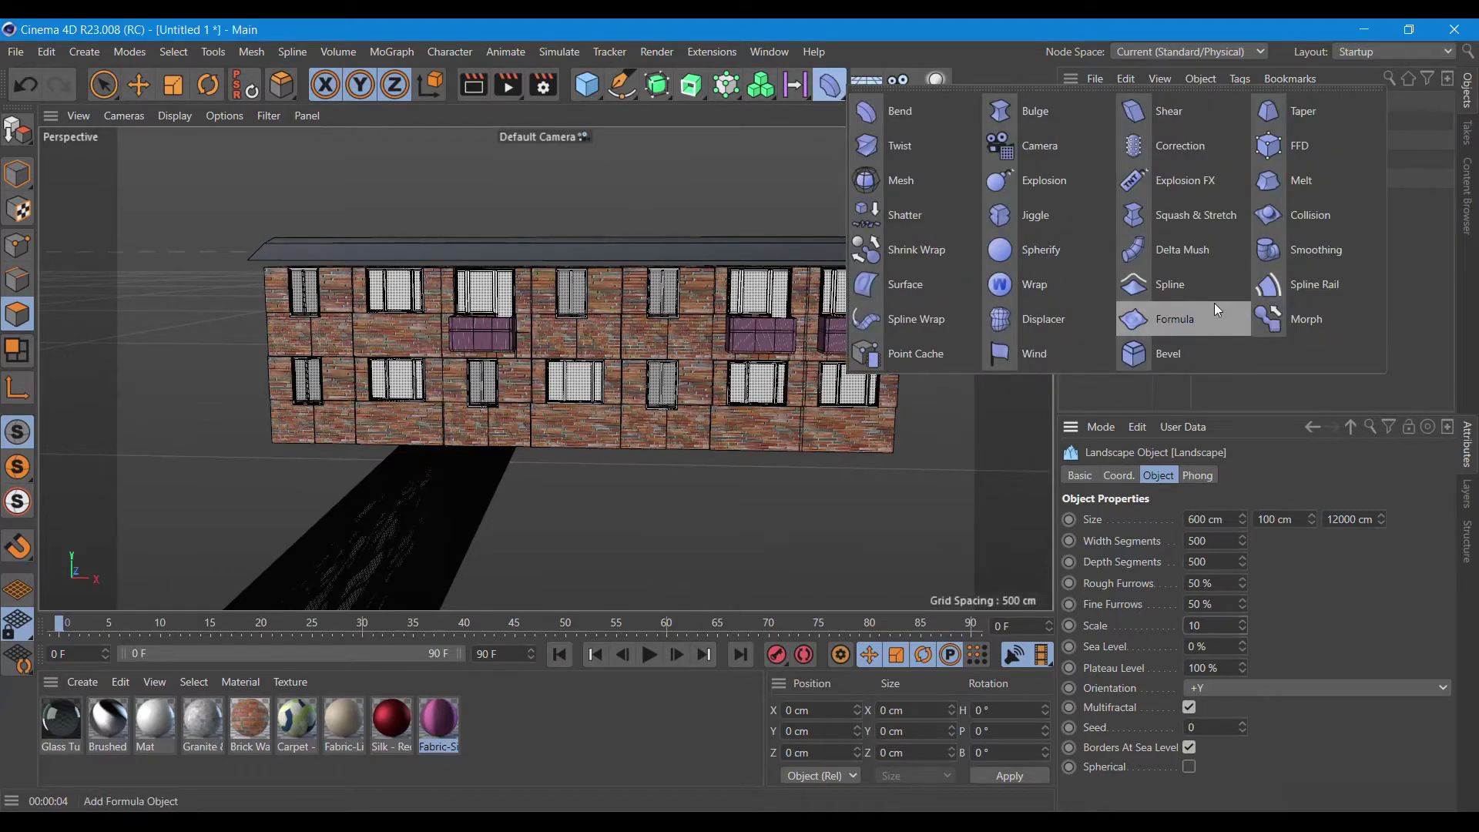
Add a Spline Wrap deformer and a Rectangle spline 12000 cm wide.
click(942, 317)
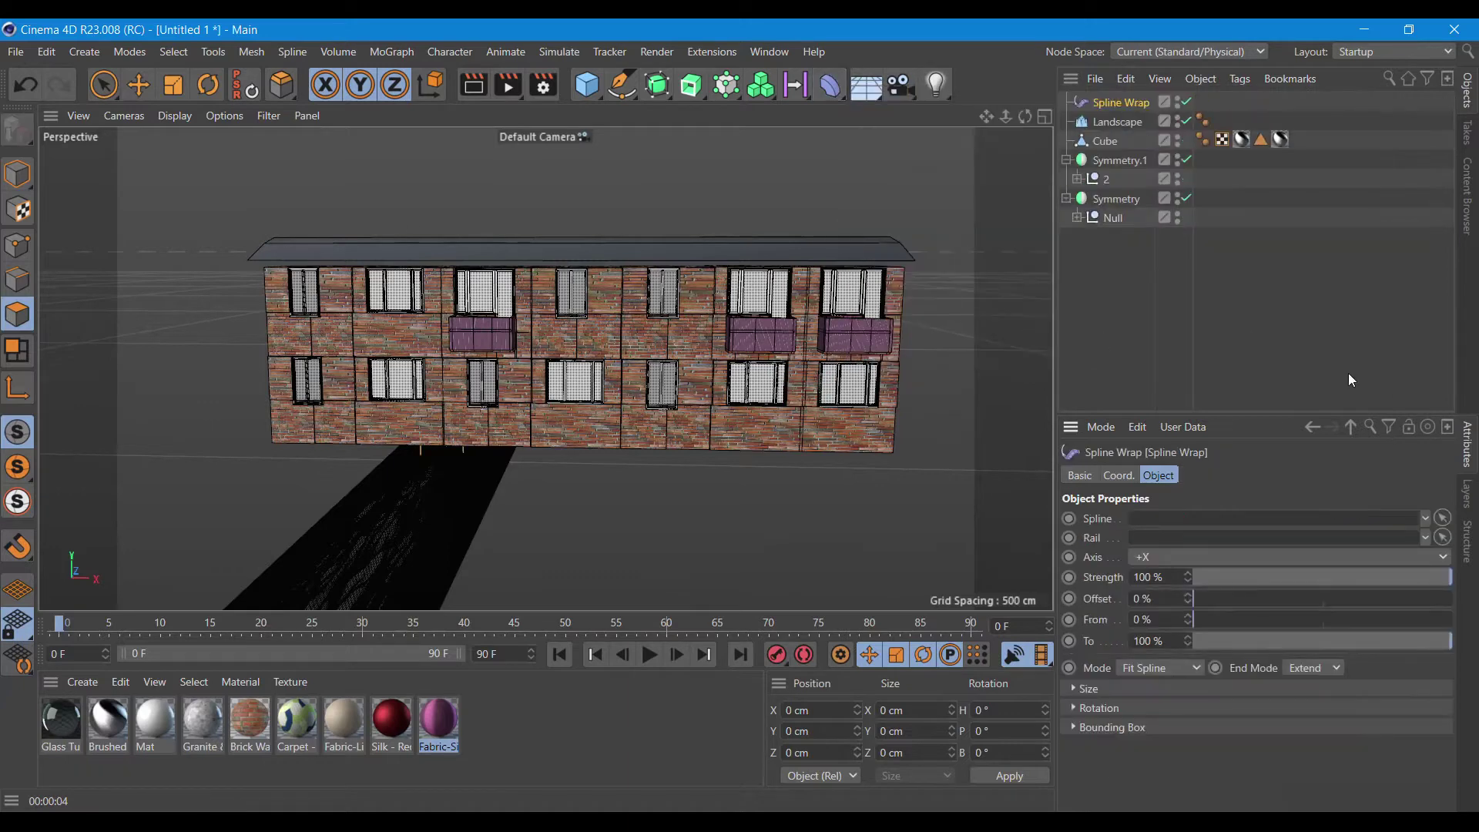
click(621, 85)
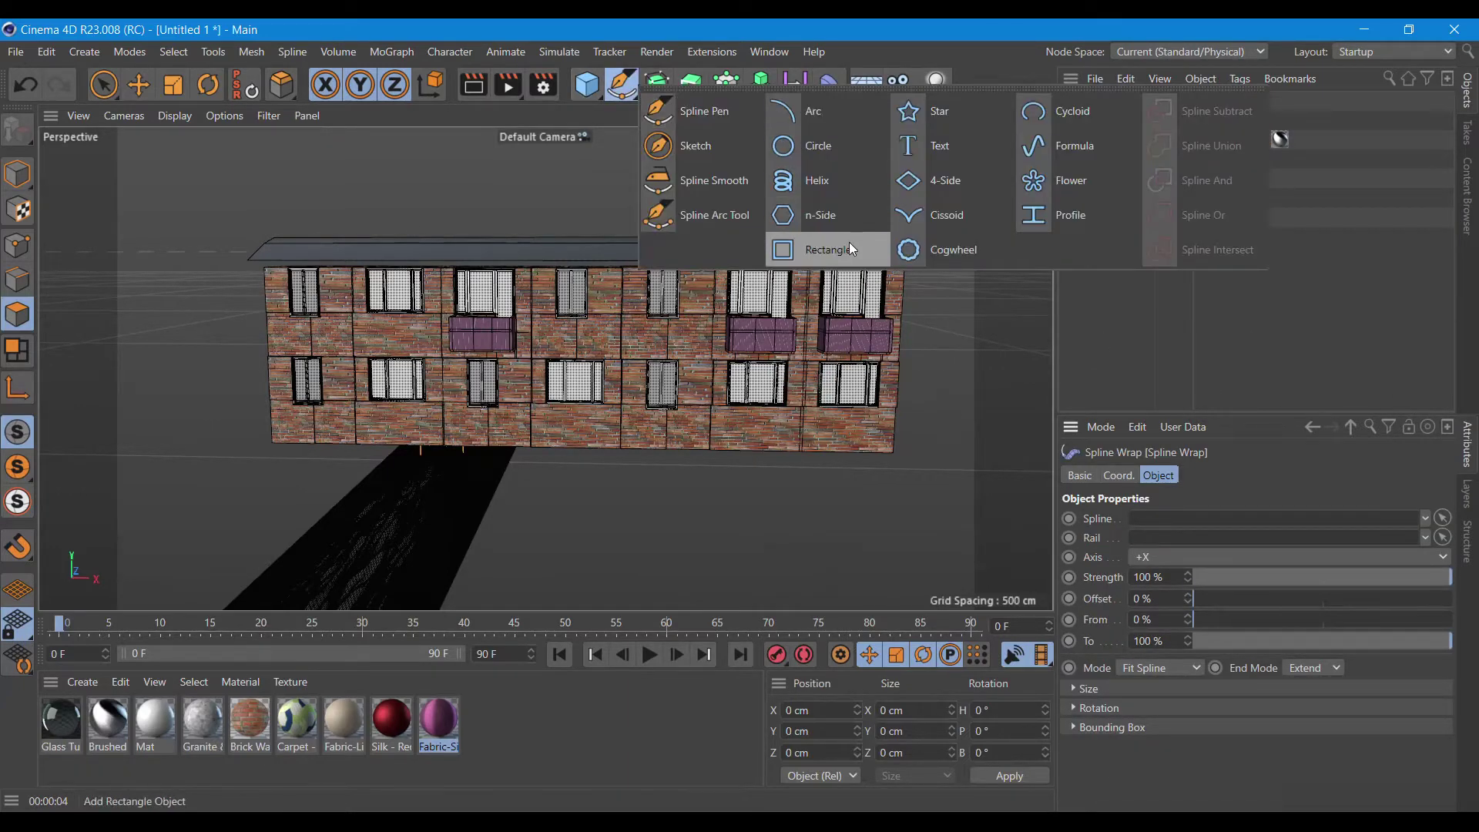
click(849, 243)
drag(1204, 518, 1173, 516)
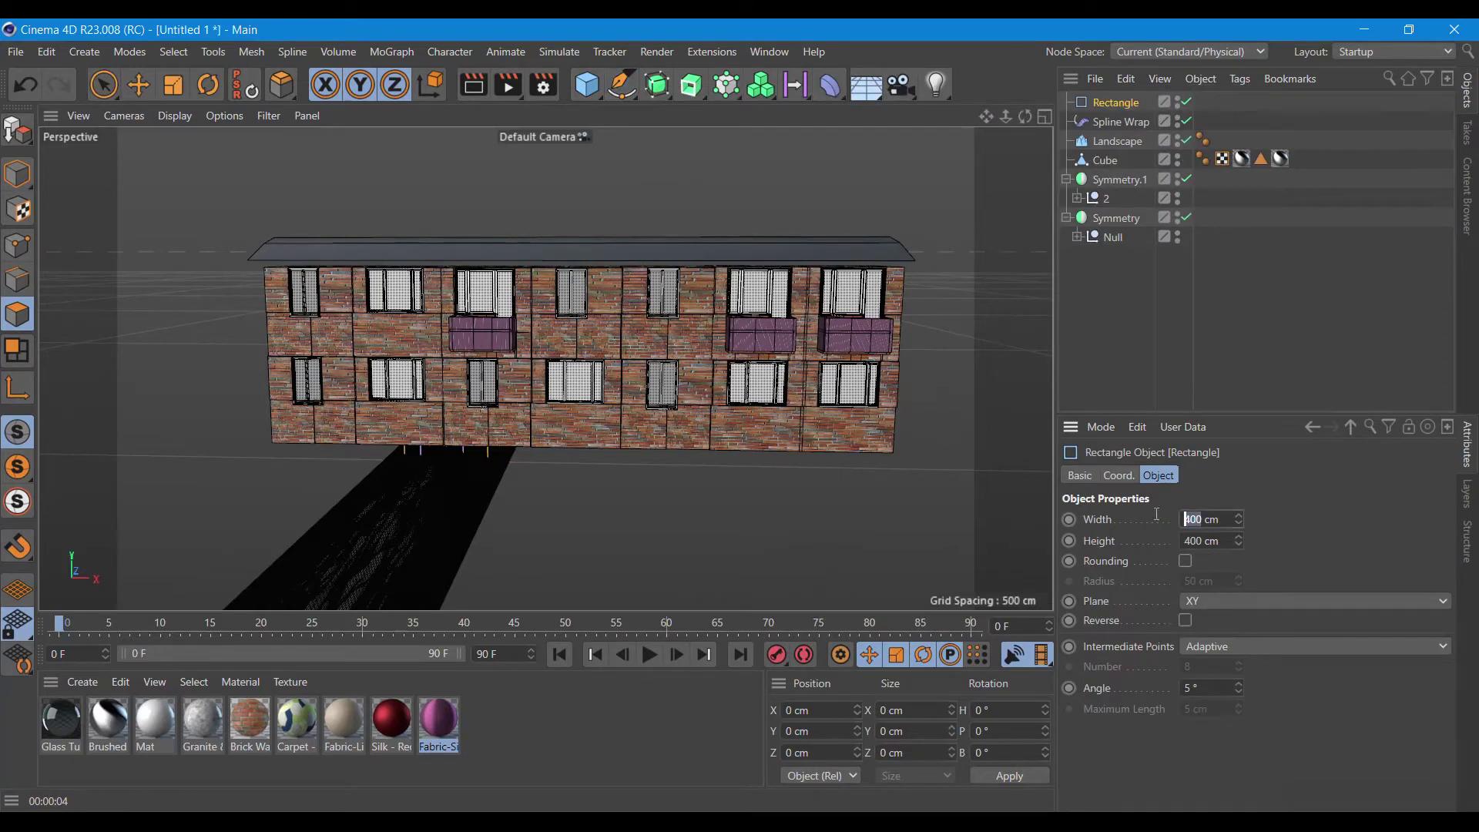
text(1200)
text(0)
key(Return)
Round the rectangle's corners with a 200 cm radius and link it as the Spline Wrap's spline.
click(1185, 561)
key(Tab)
text(200)
key(Return)
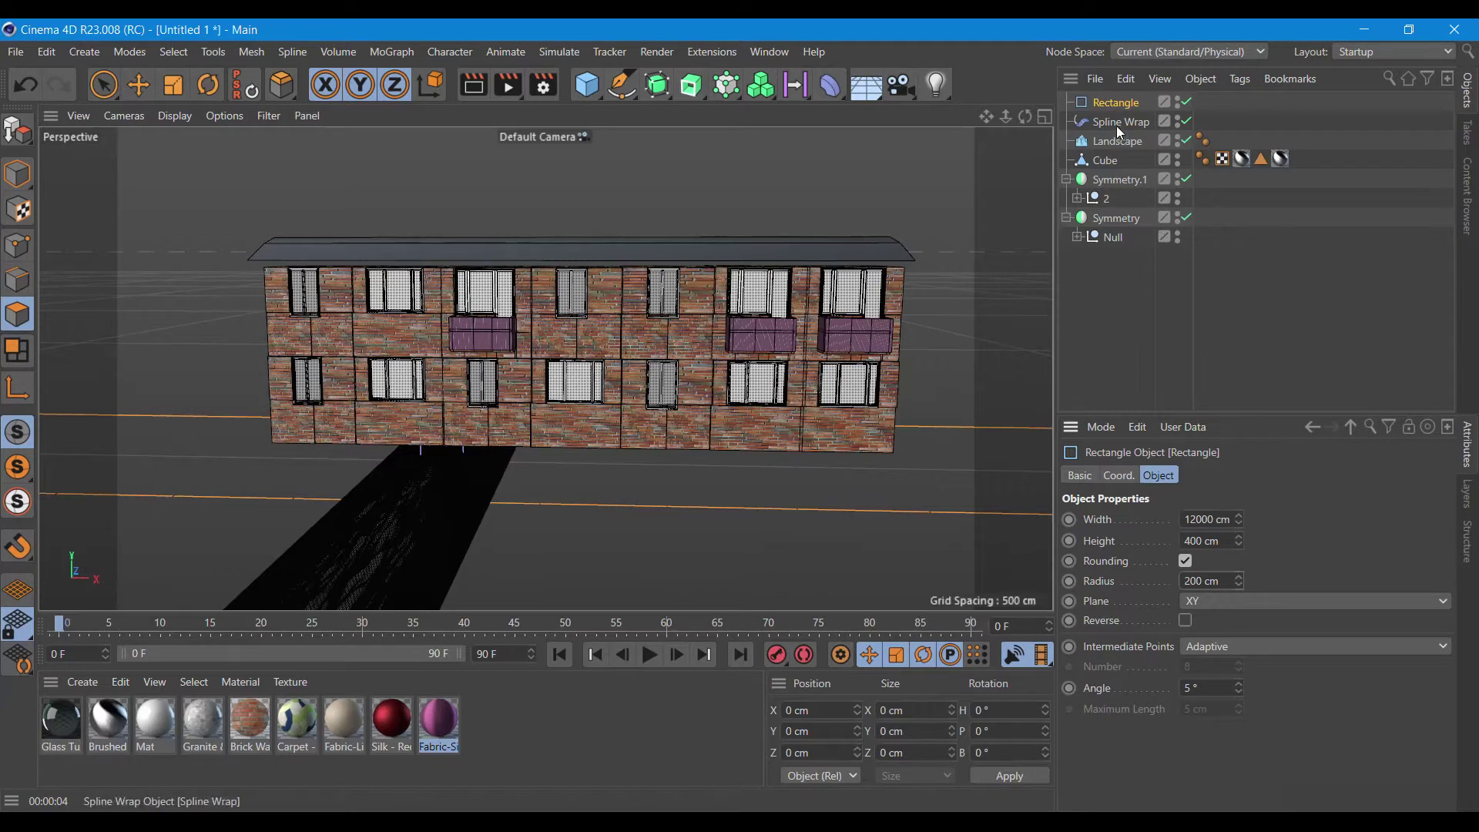
click(1116, 127)
drag(1118, 104, 1178, 521)
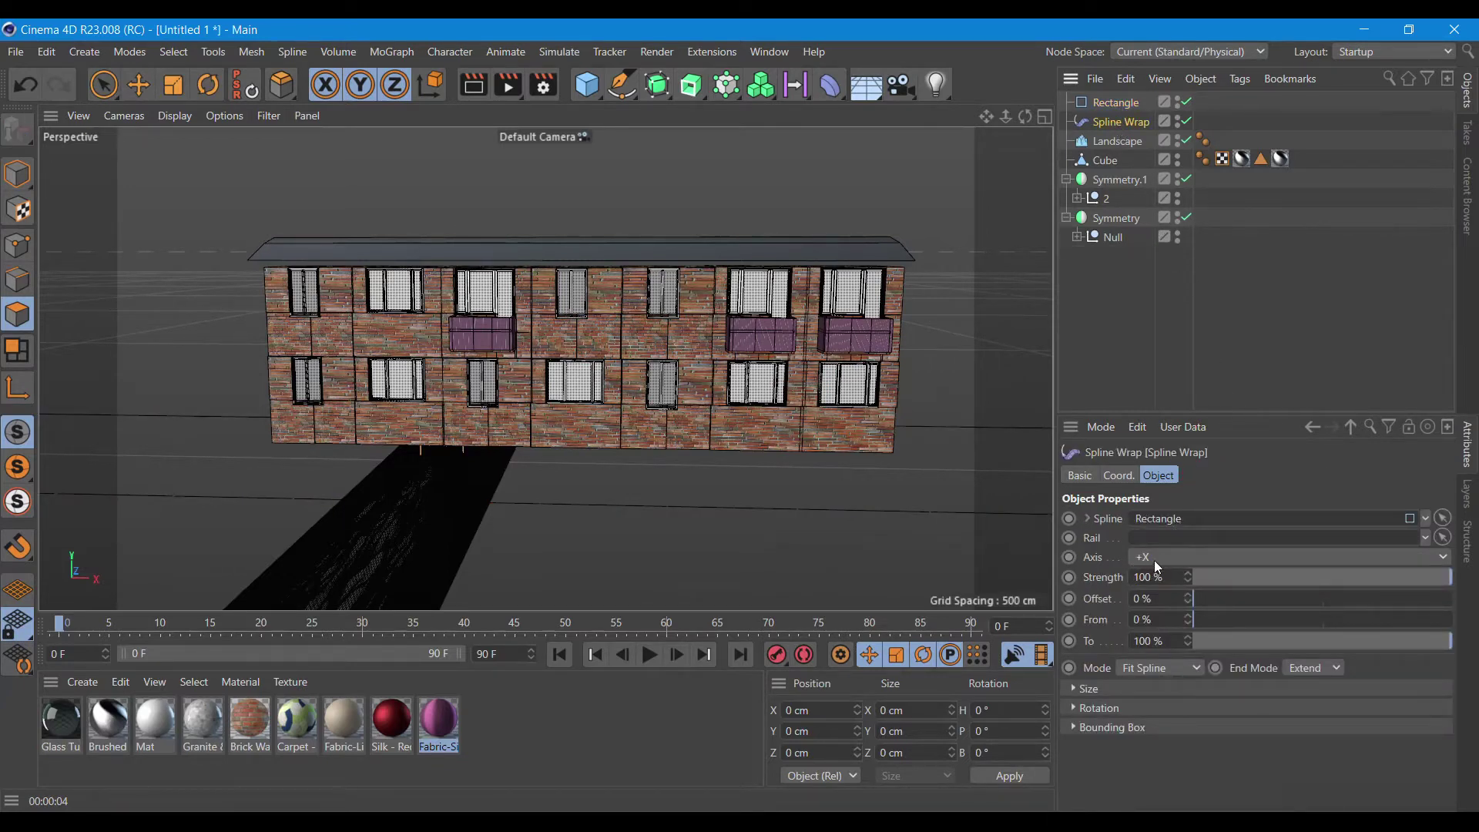
Set the Spline Wrap's bank rotation (R.B) to 90°.
scroll(778, 482, down, 3)
scroll(778, 484, down, 1)
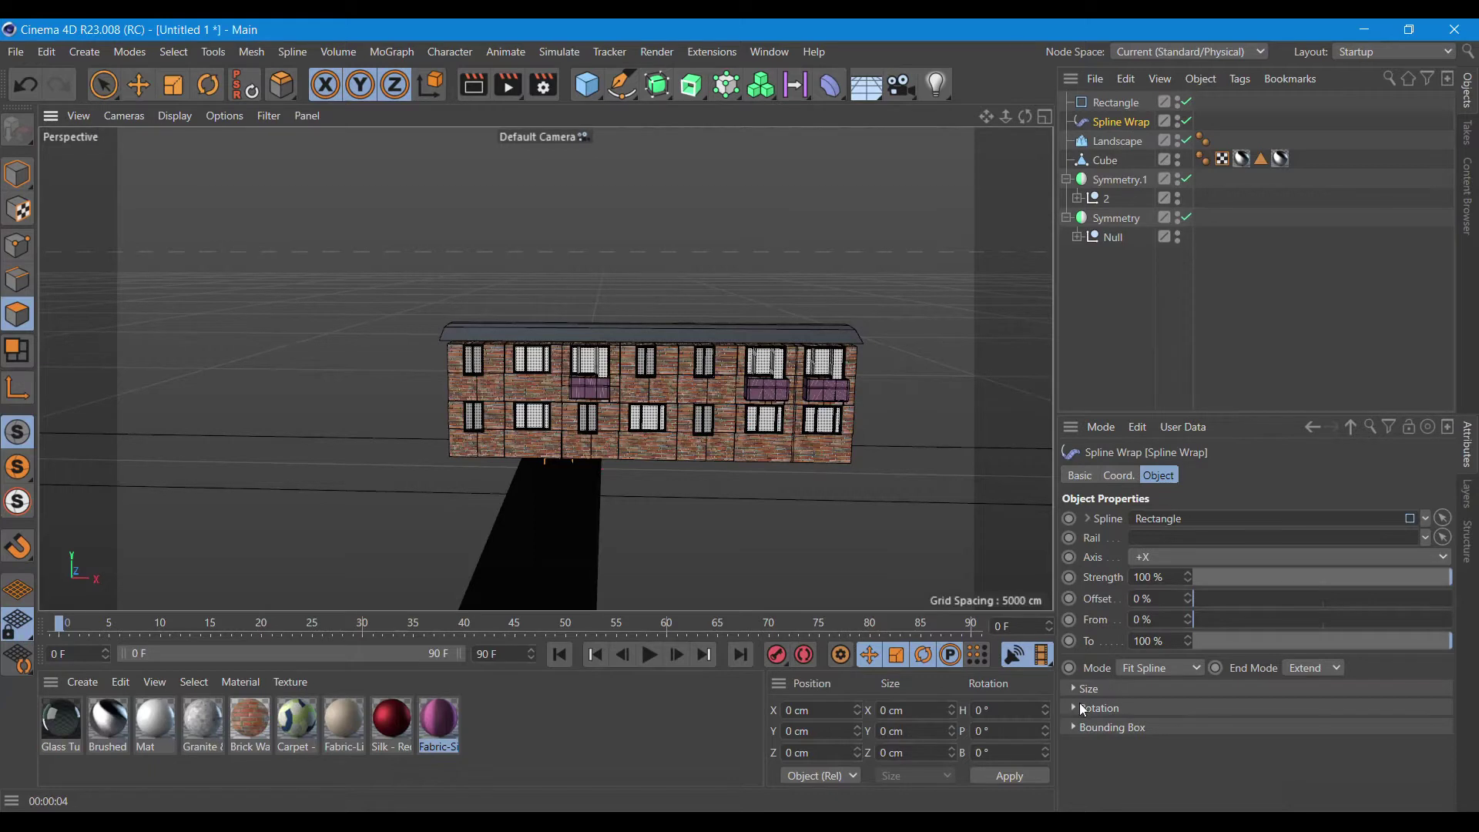
click(1118, 475)
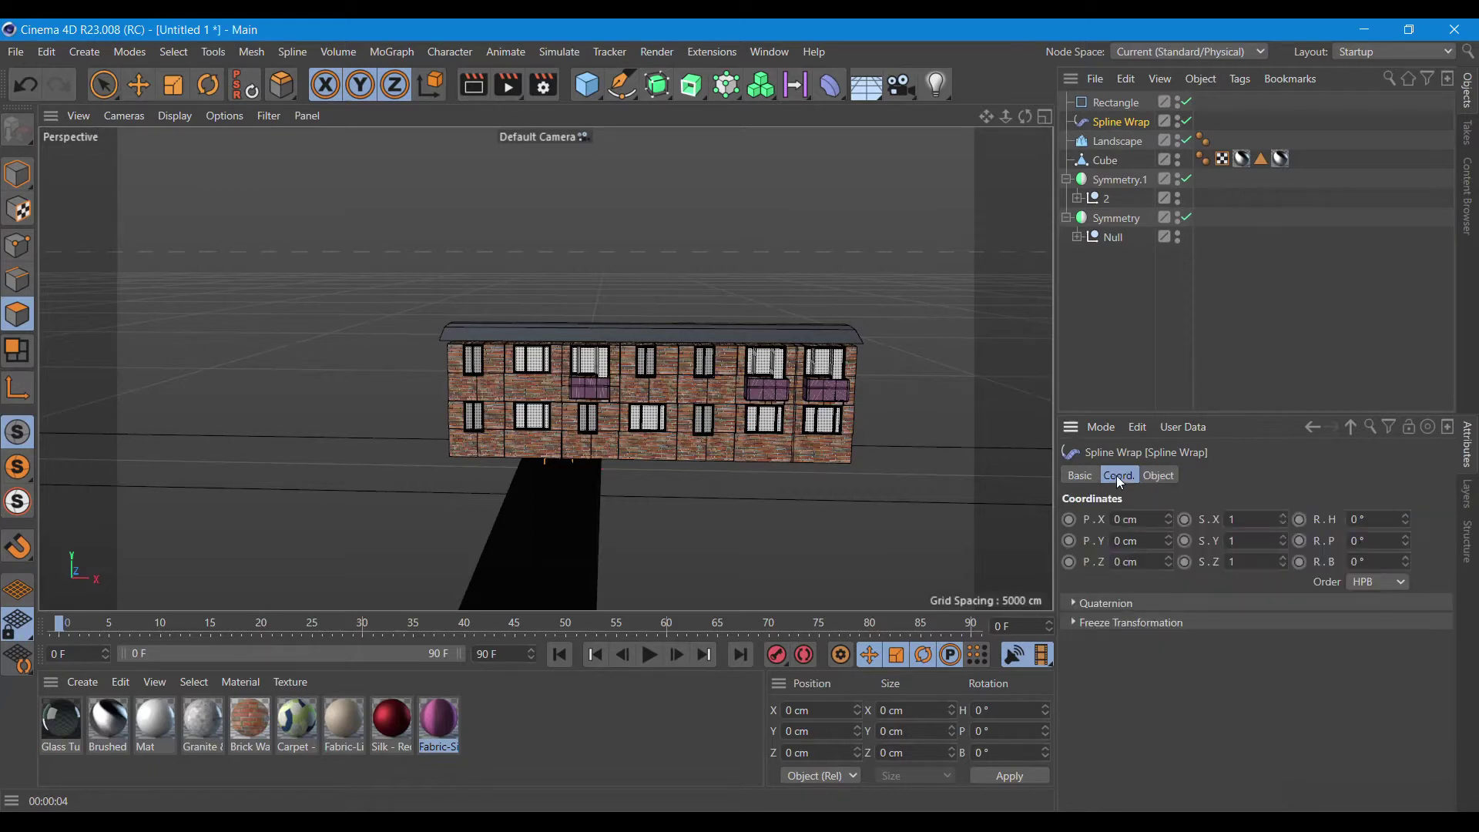
click(1379, 560)
text(90)
Nest the Spline Wrap under the Landscape so it bends the terrain.
alt+drag(763, 537, 583, 496)
scroll(585, 493, up, 3)
scroll(585, 493, up, 3)
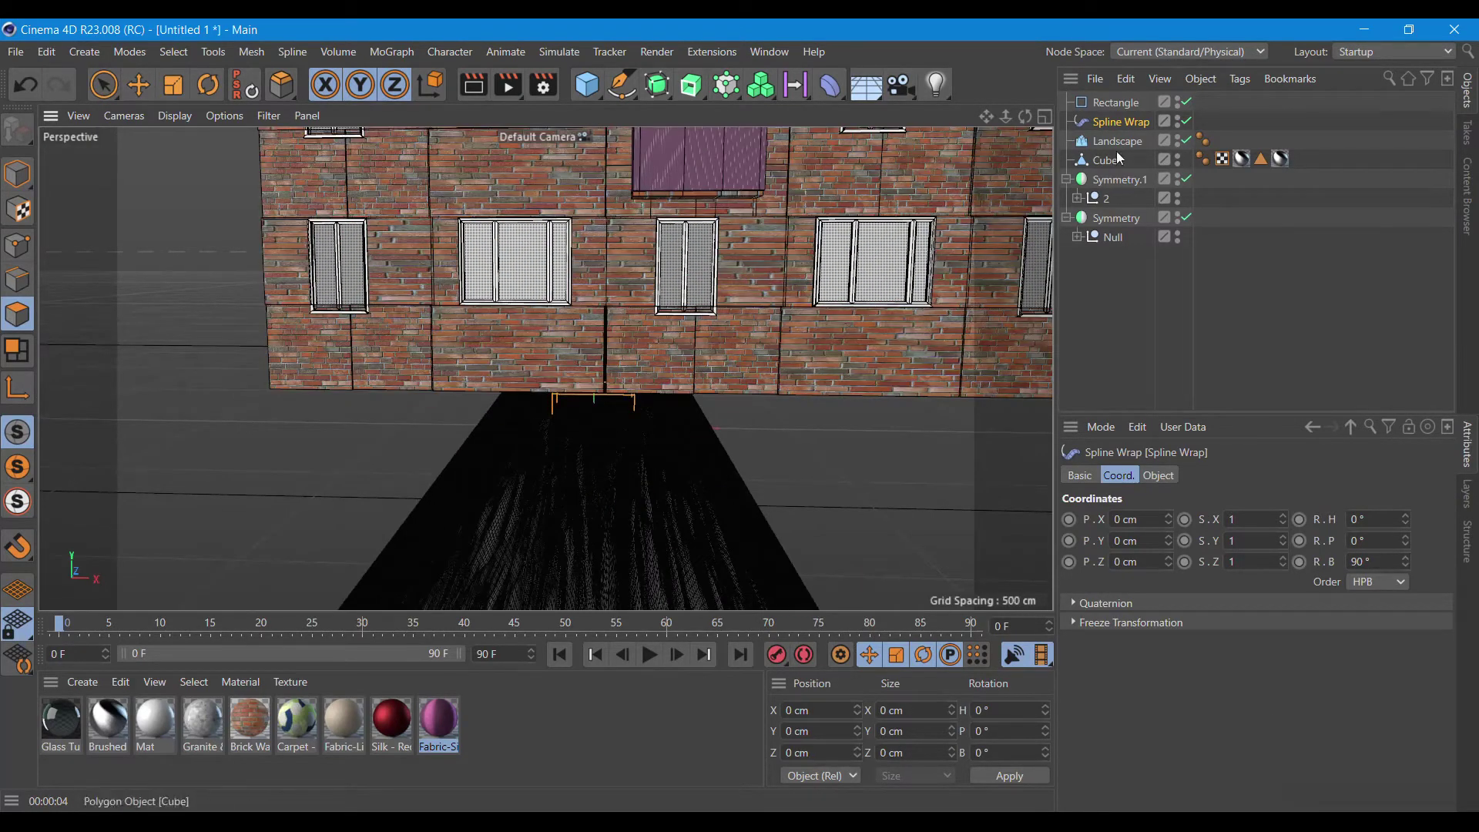
drag(1122, 121, 1129, 141)
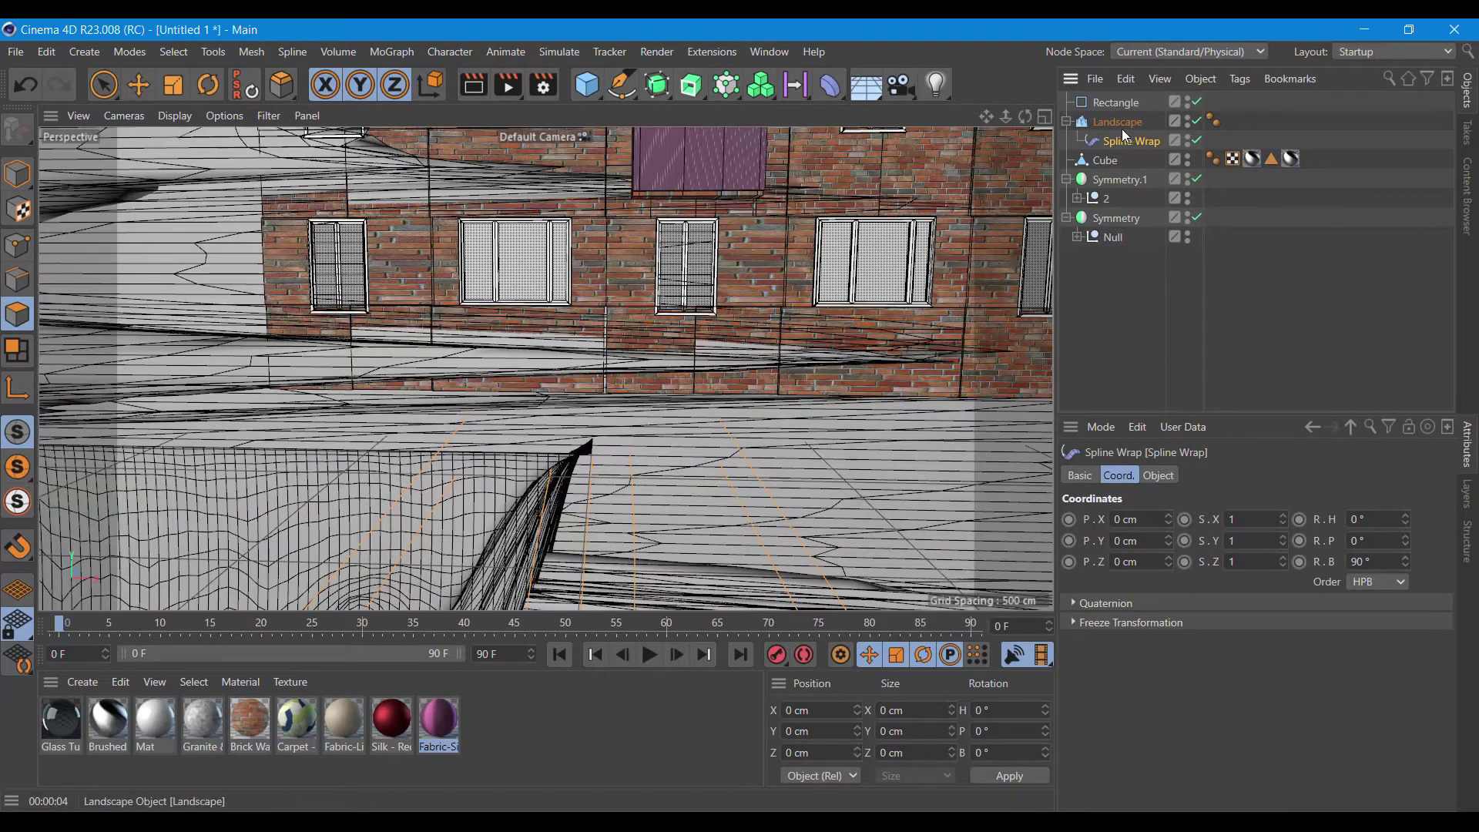
scroll(801, 367, down, 2)
scroll(776, 362, down, 2)
scroll(777, 354, down, 2)
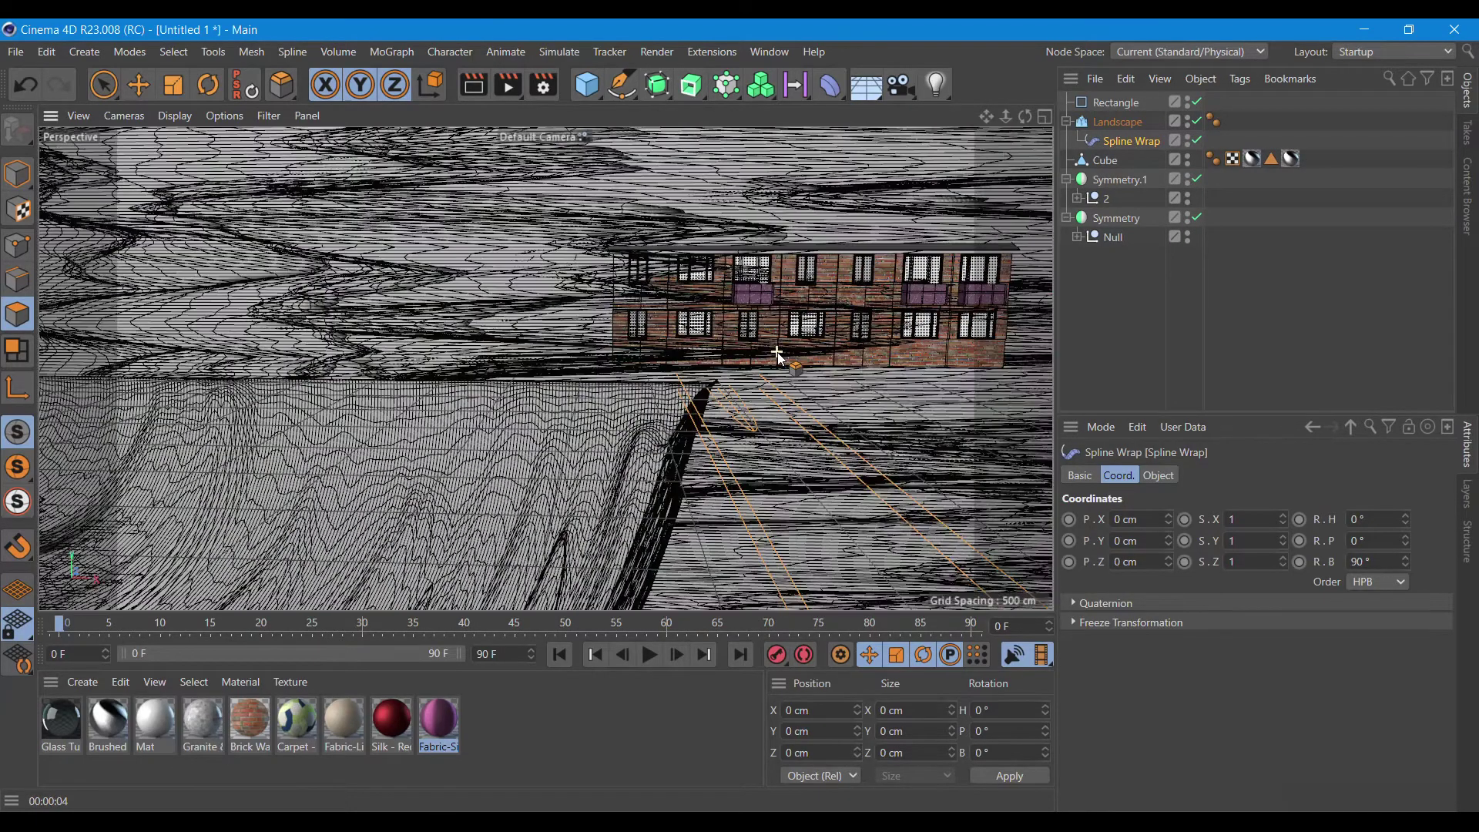
scroll(775, 356, down, 2)
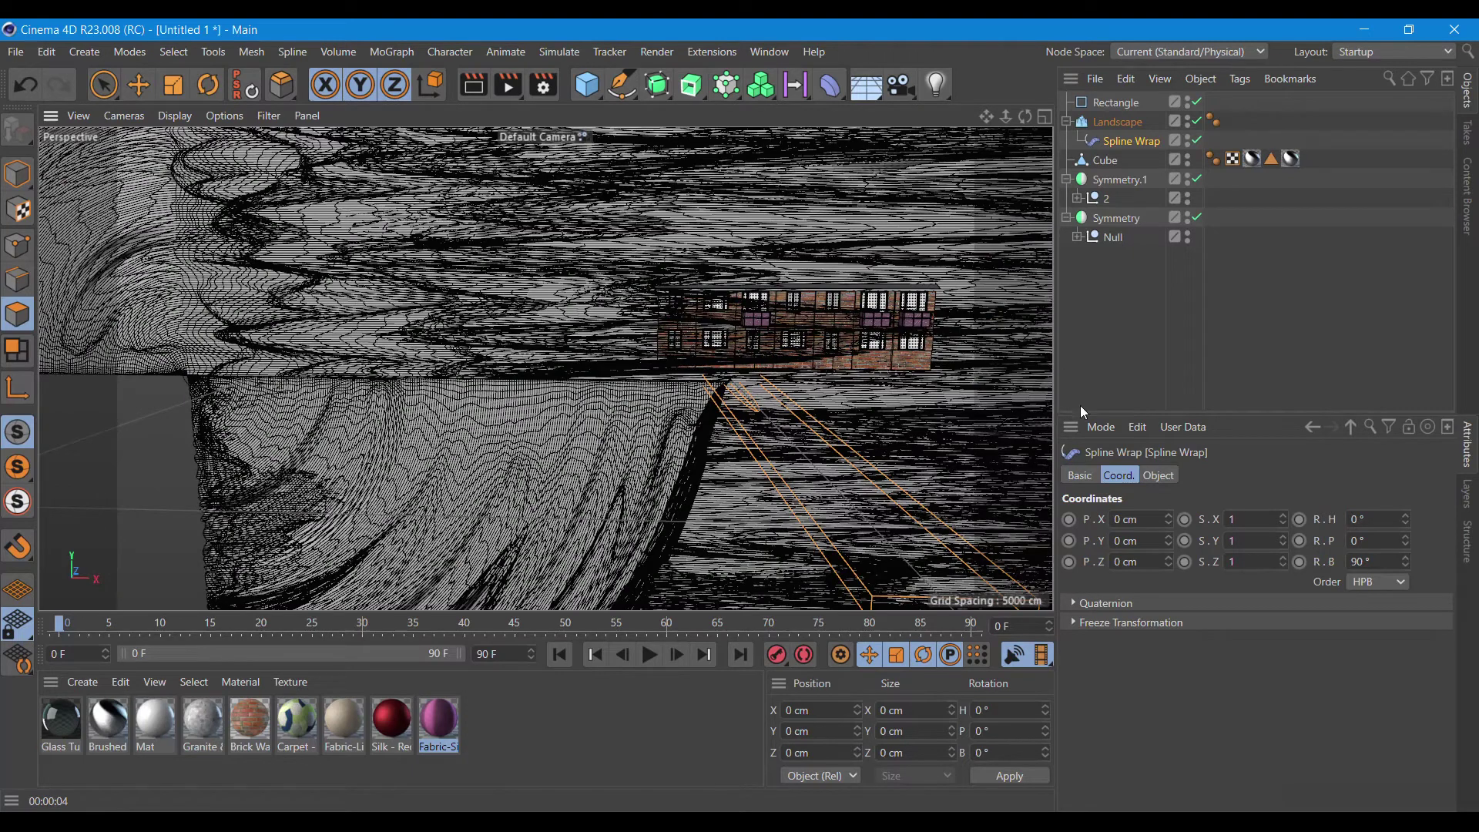
Check the Rectangle's shape settings and start a viewport render of the deformed landscape.
click(1121, 124)
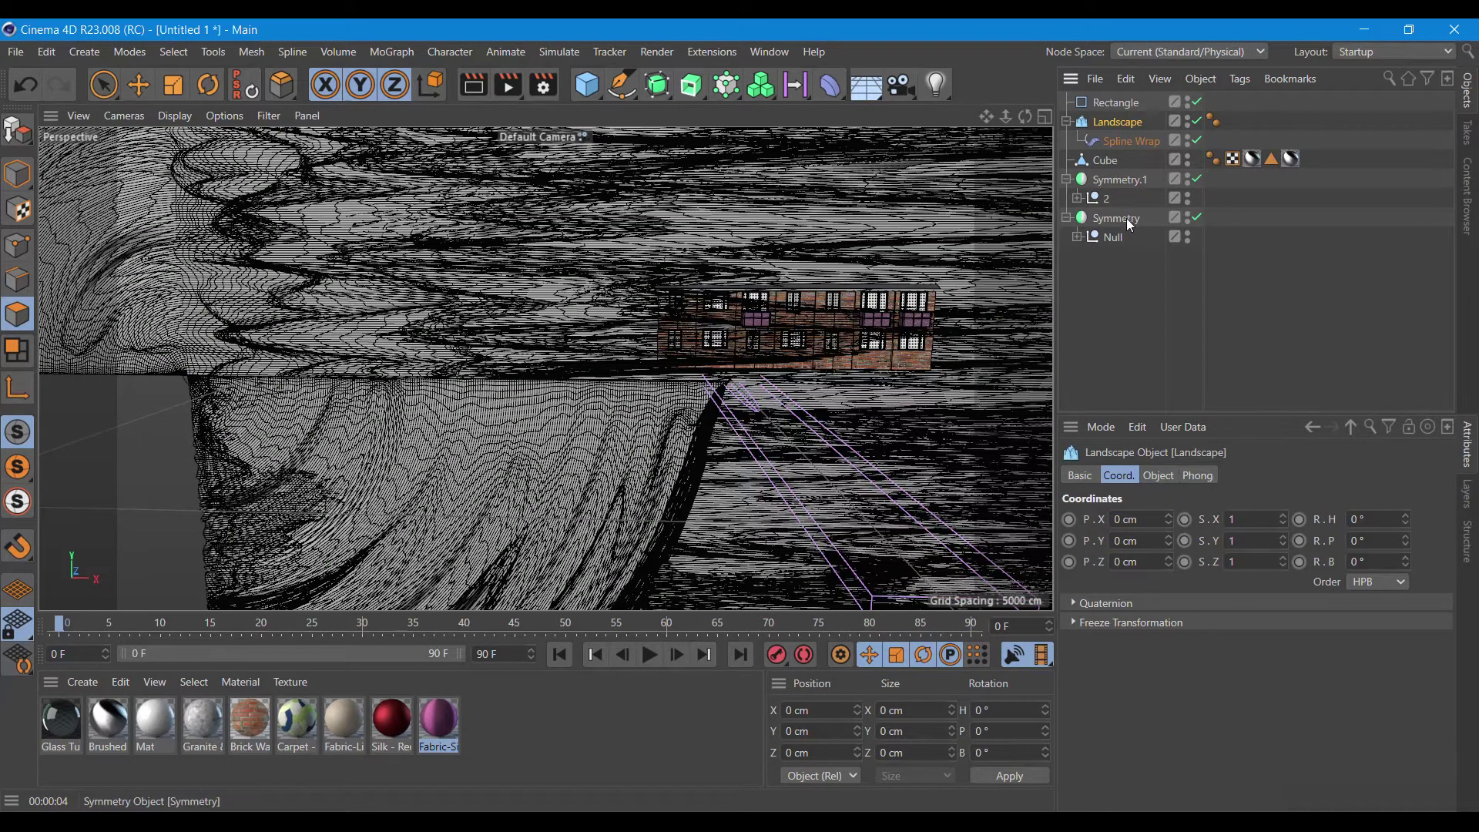
click(1115, 104)
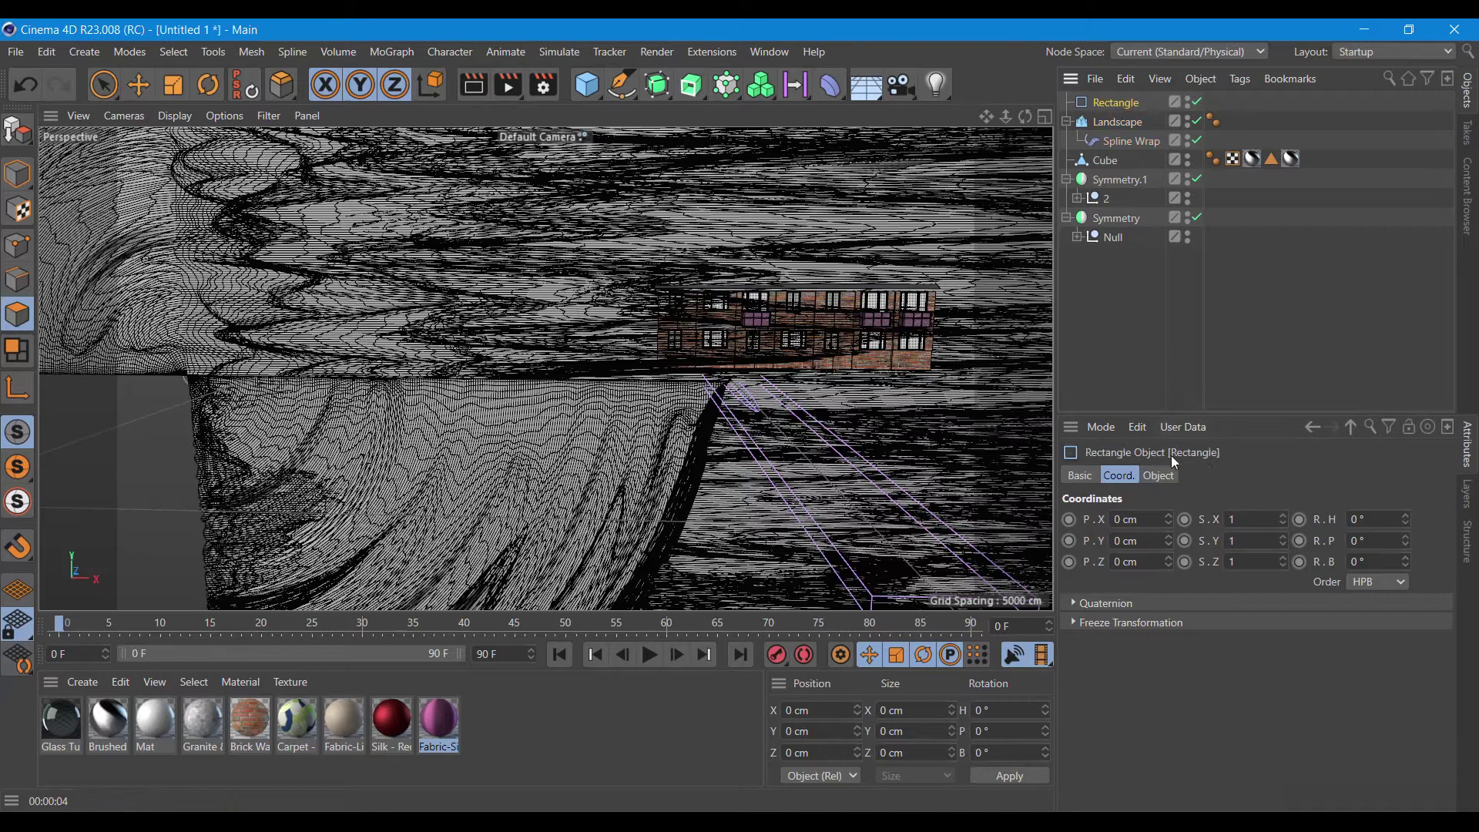
click(1159, 475)
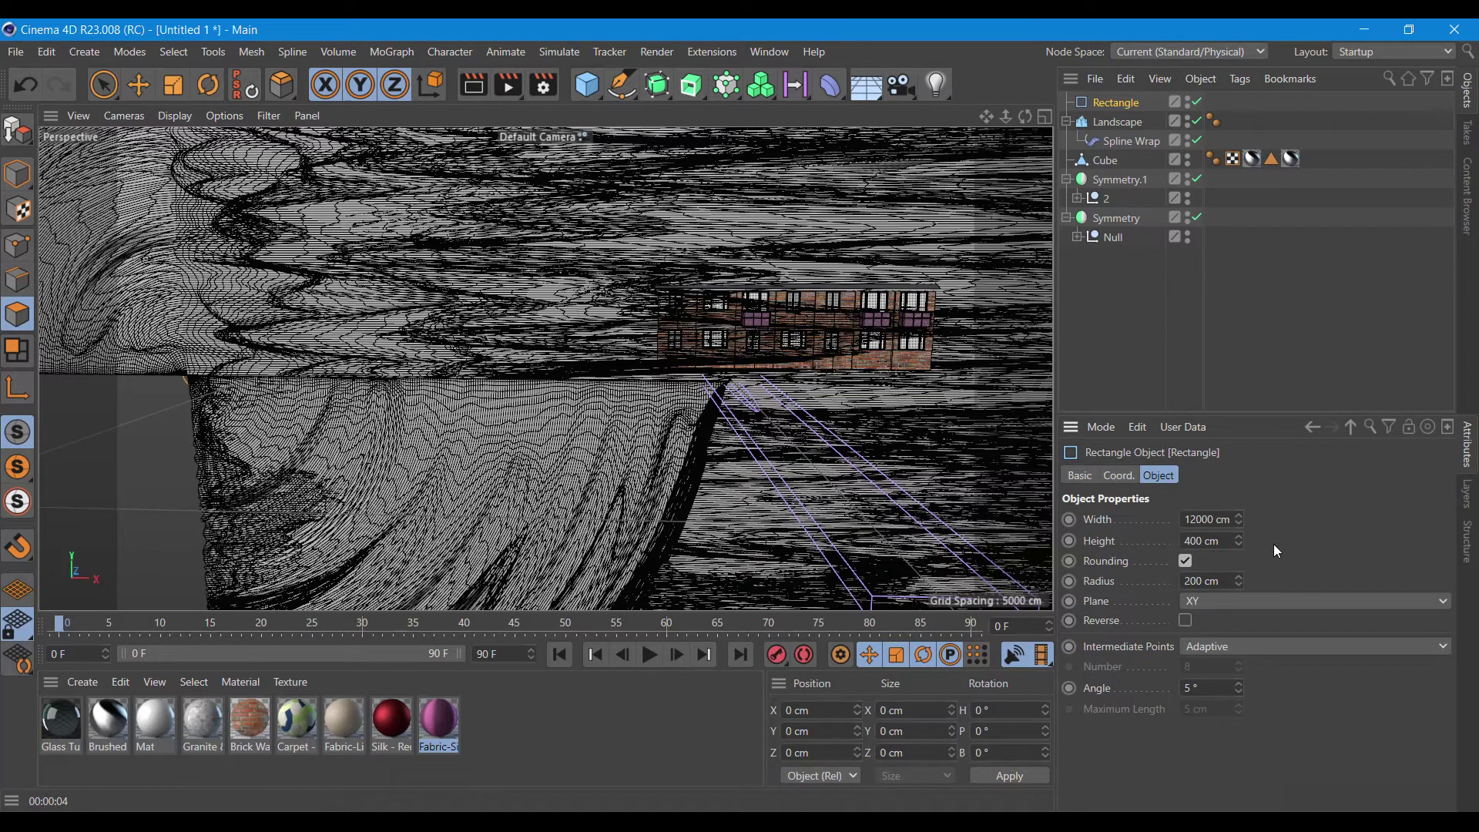
alt+drag(504, 441, 493, 433)
click(473, 84)
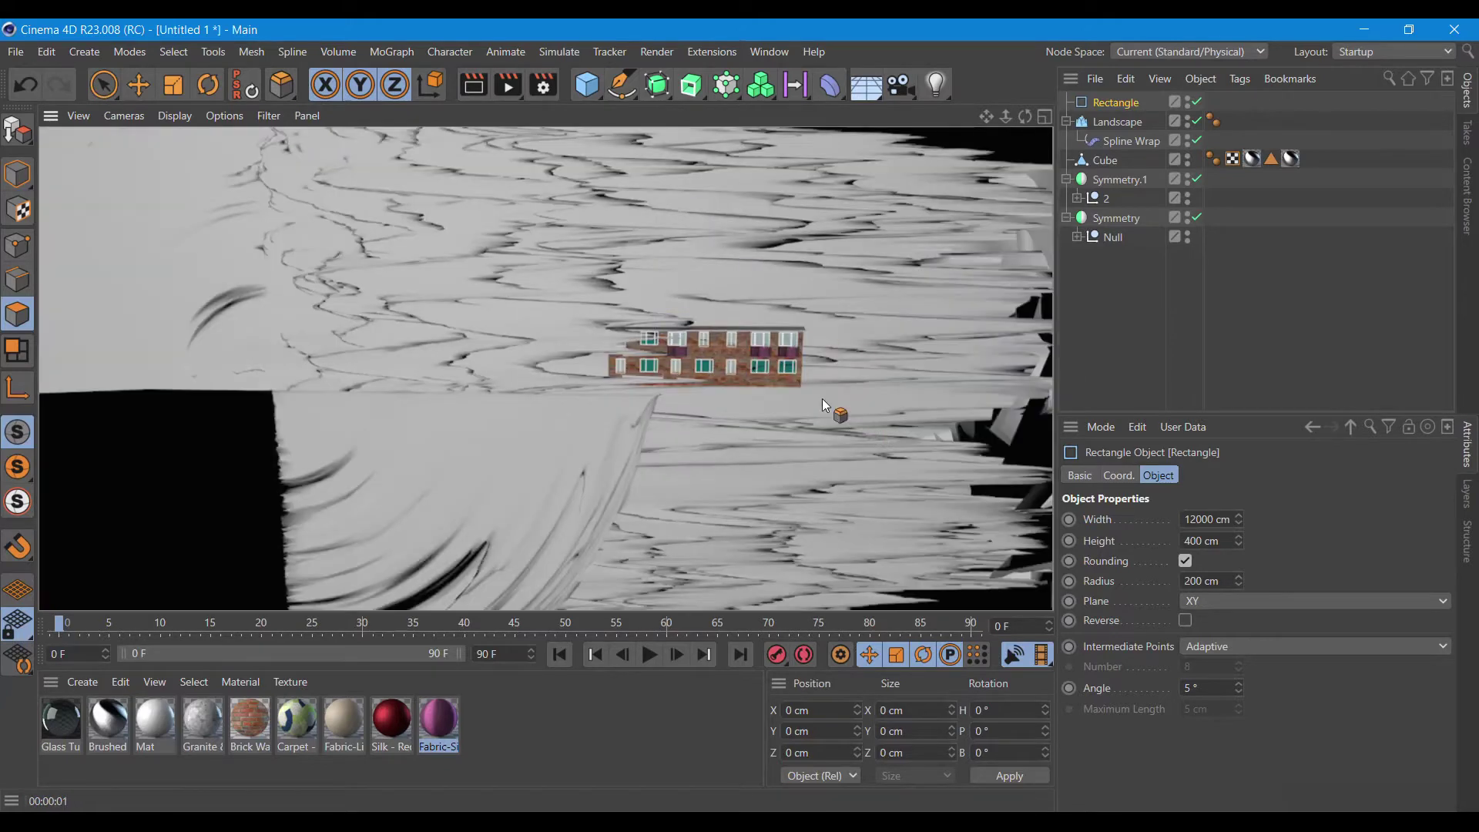
Try the Landscape orientation at -Y, then return it to +Y.
click(1117, 122)
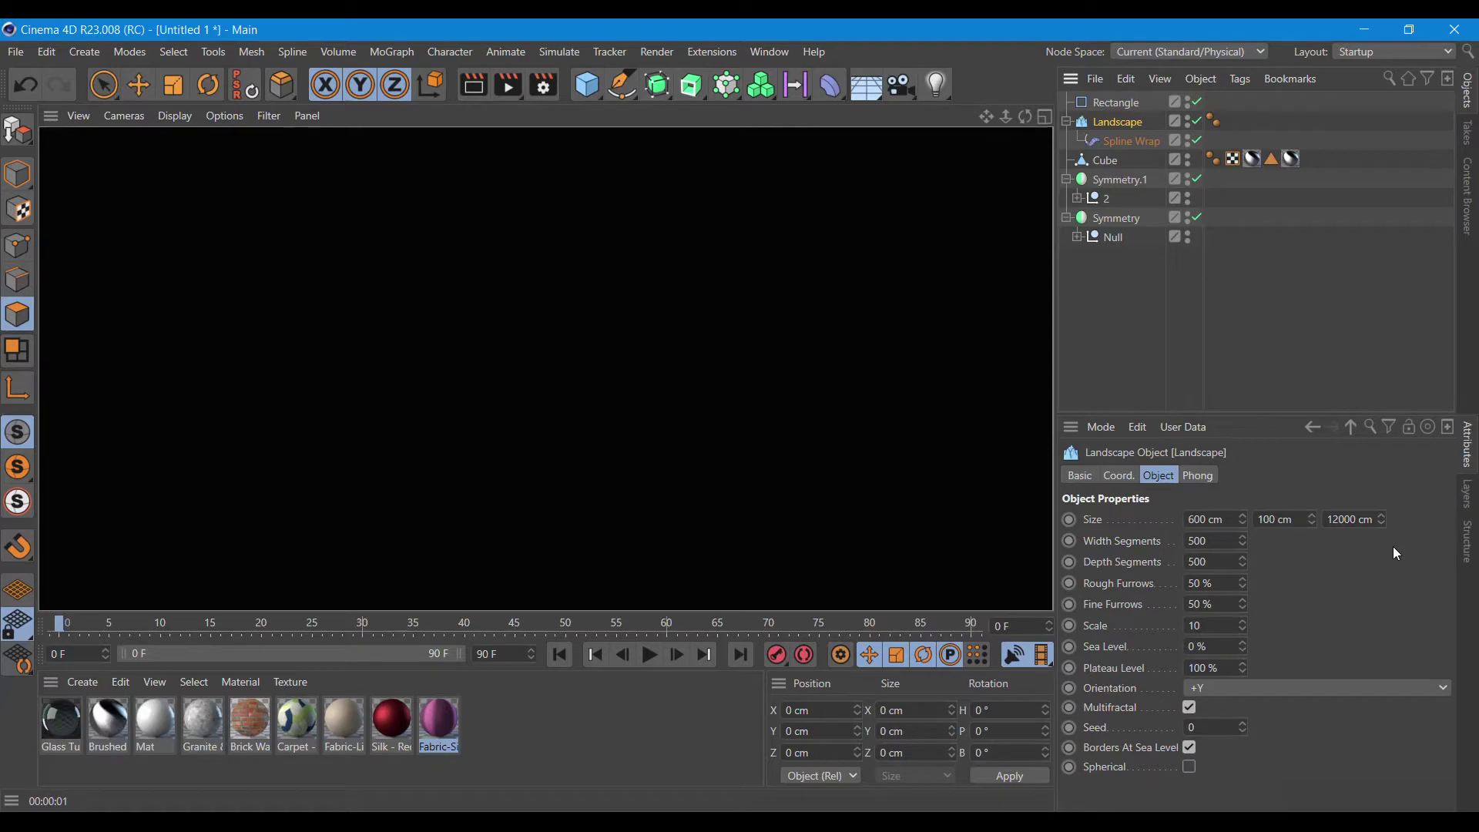
click(1281, 686)
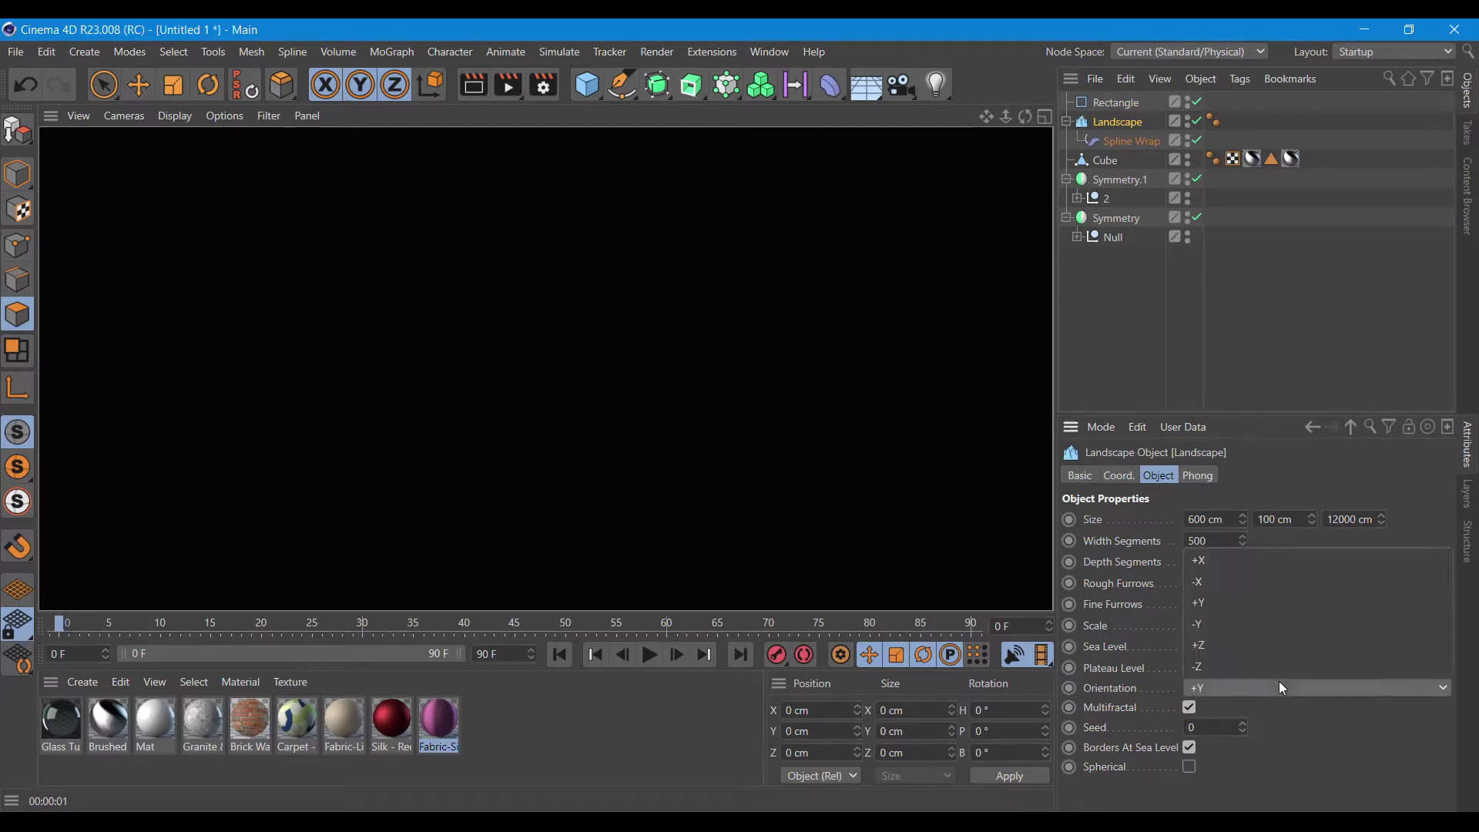
click(1221, 622)
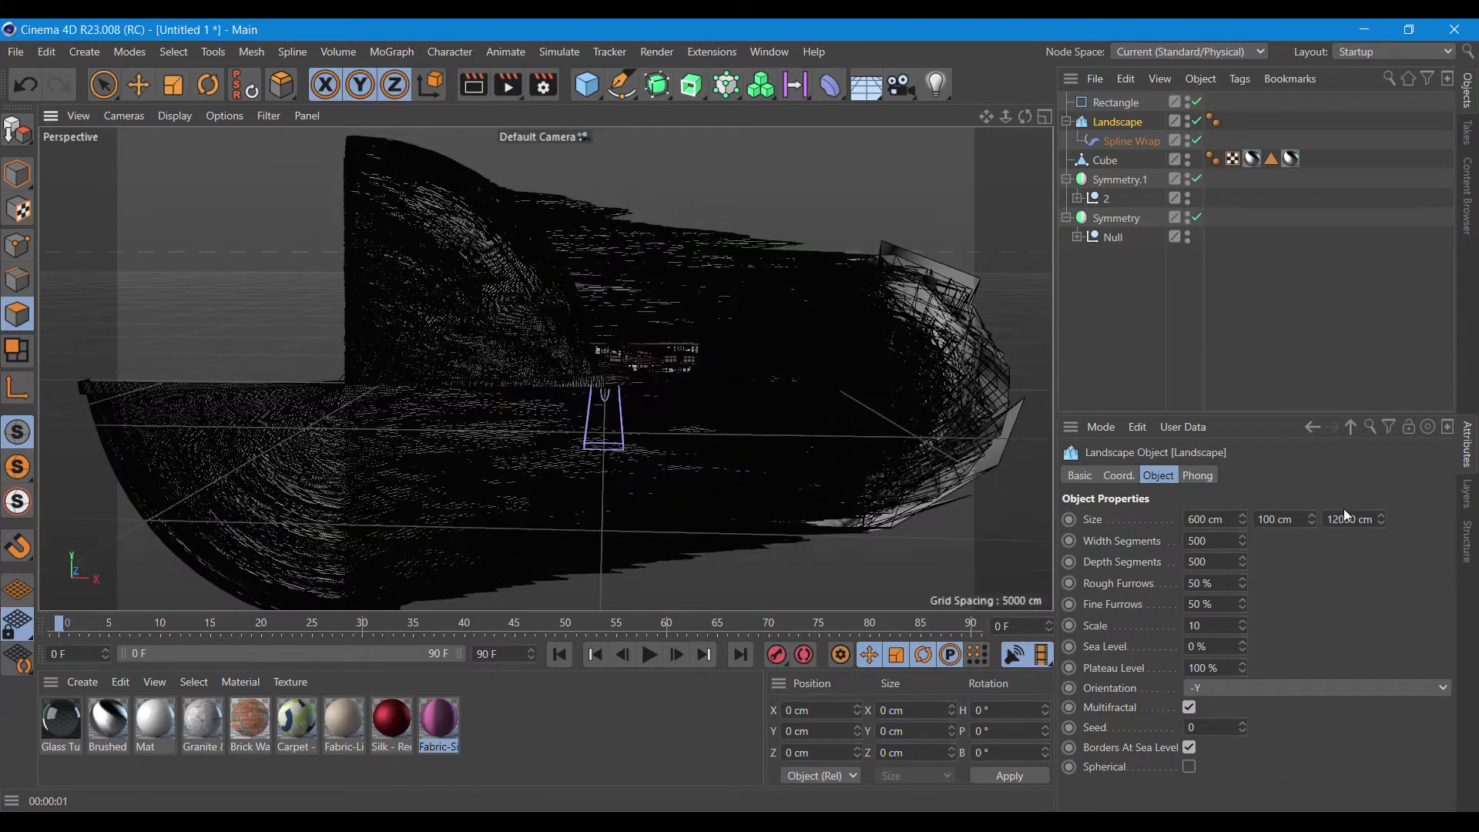
click(1116, 102)
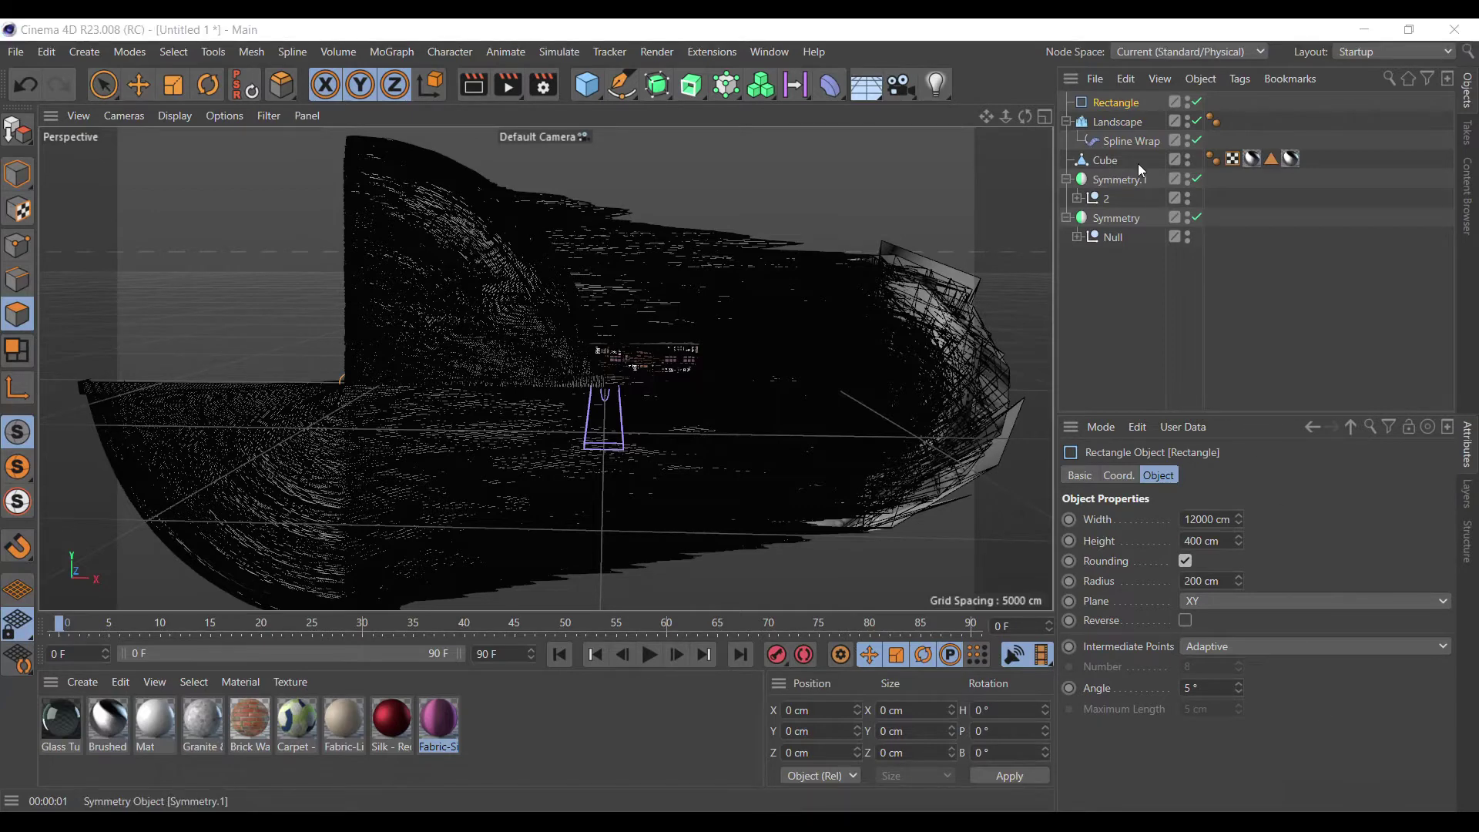
click(1120, 121)
click(1214, 685)
click(1215, 605)
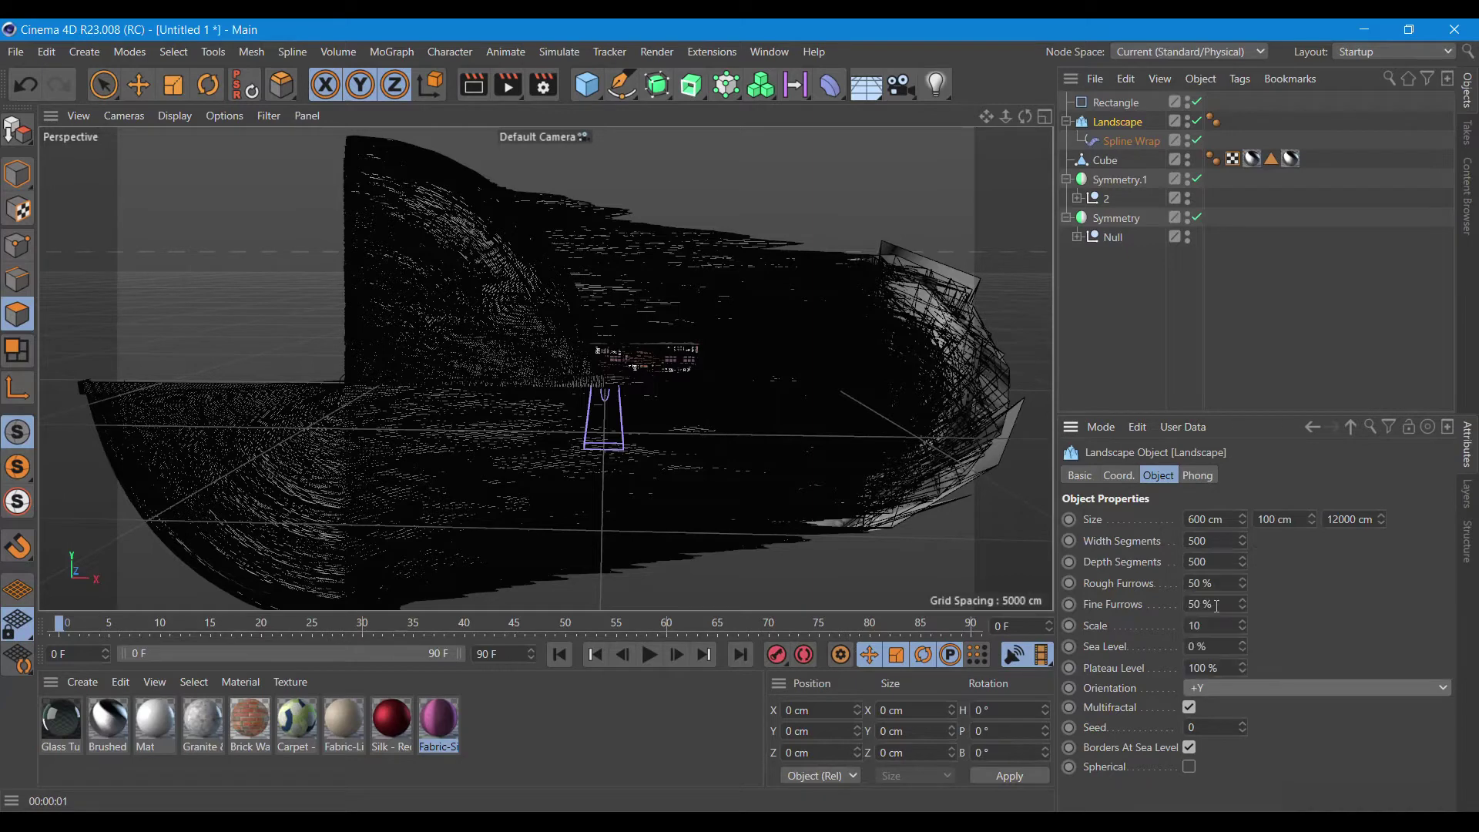
Give the Spline Wrap a 60% offset and the +Y axis.
click(1107, 143)
click(1157, 598)
text(60)
click(1240, 553)
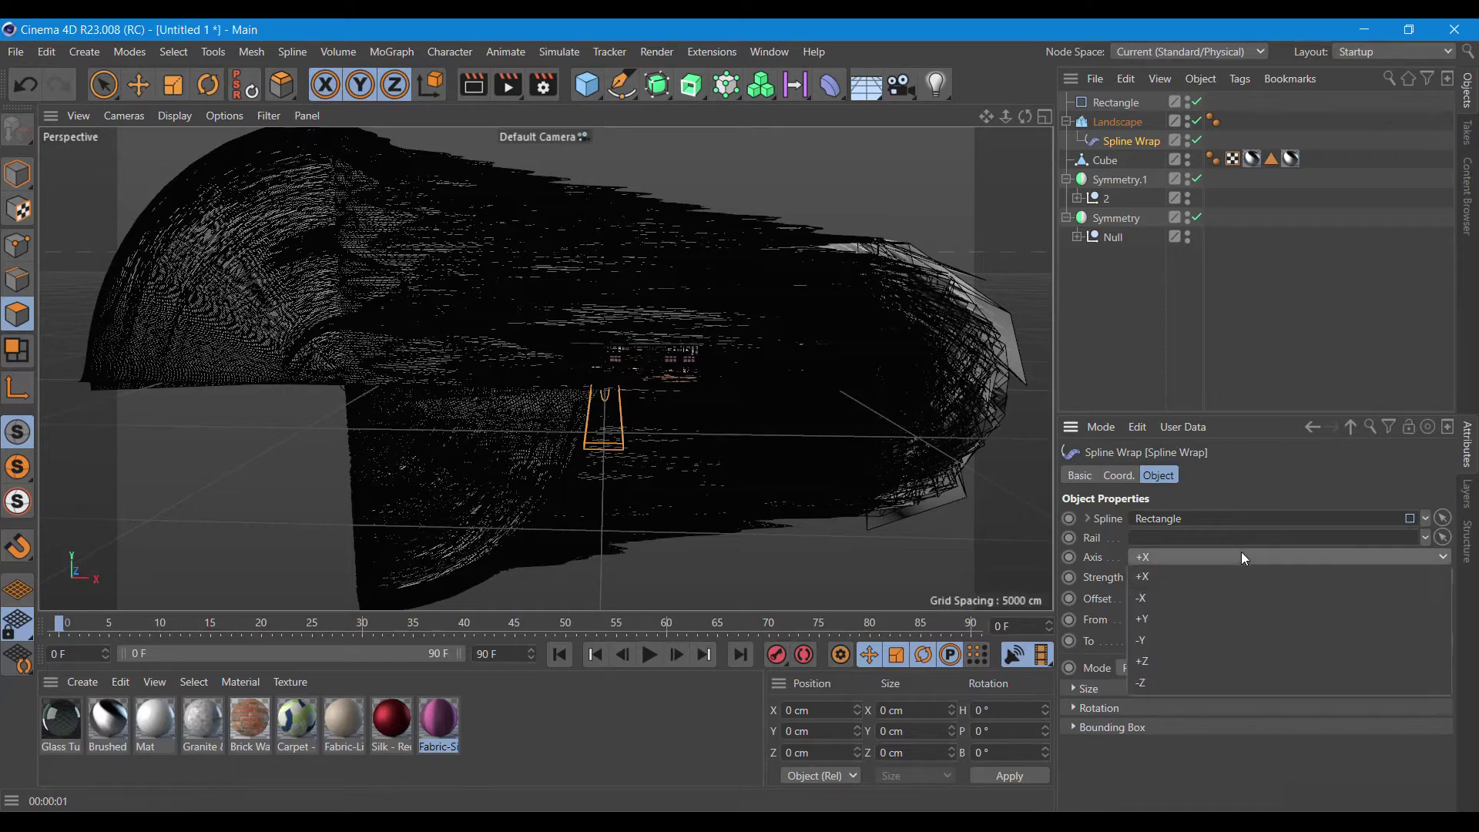
click(1171, 615)
scroll(534, 406, up, 2)
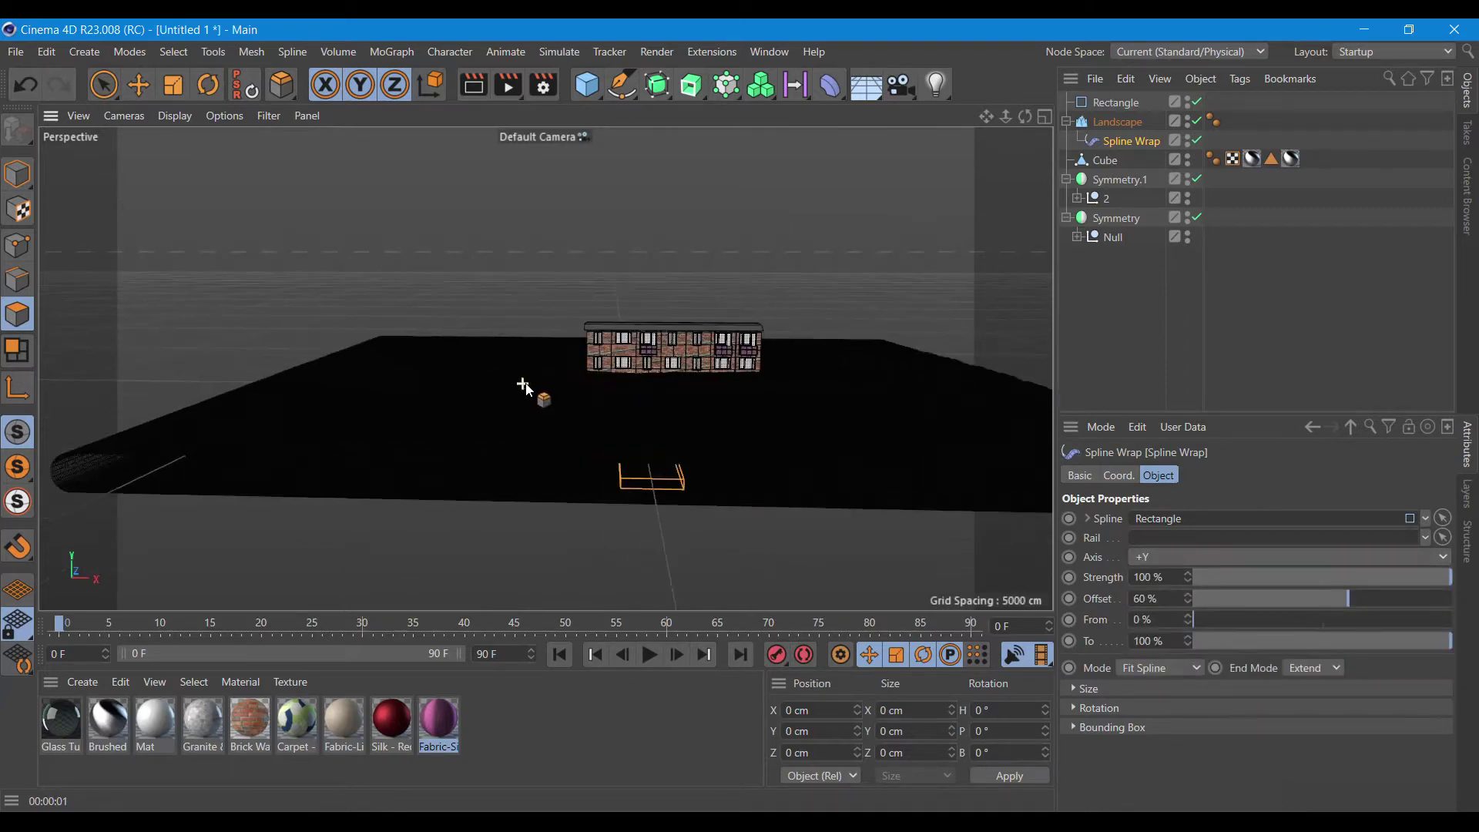
scroll(694, 389, up, 2)
scroll(694, 389, up, 2)
scroll(801, 421, up, 1)
scroll(801, 421, up, 1)
scroll(801, 421, up, 1)
After a test render, move the Rectangle spline up to about Y -356 cm.
click(476, 87)
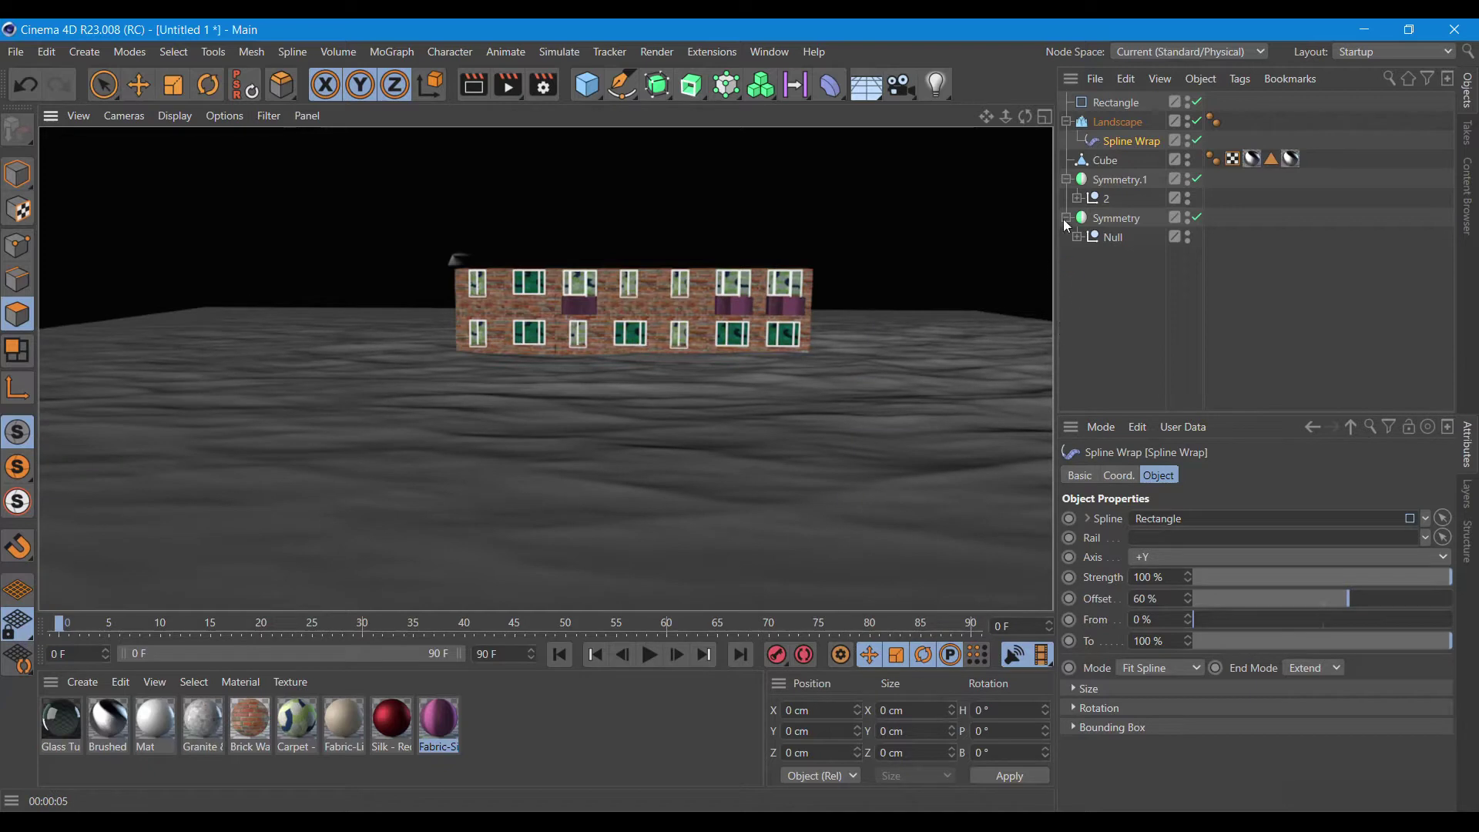
click(1110, 106)
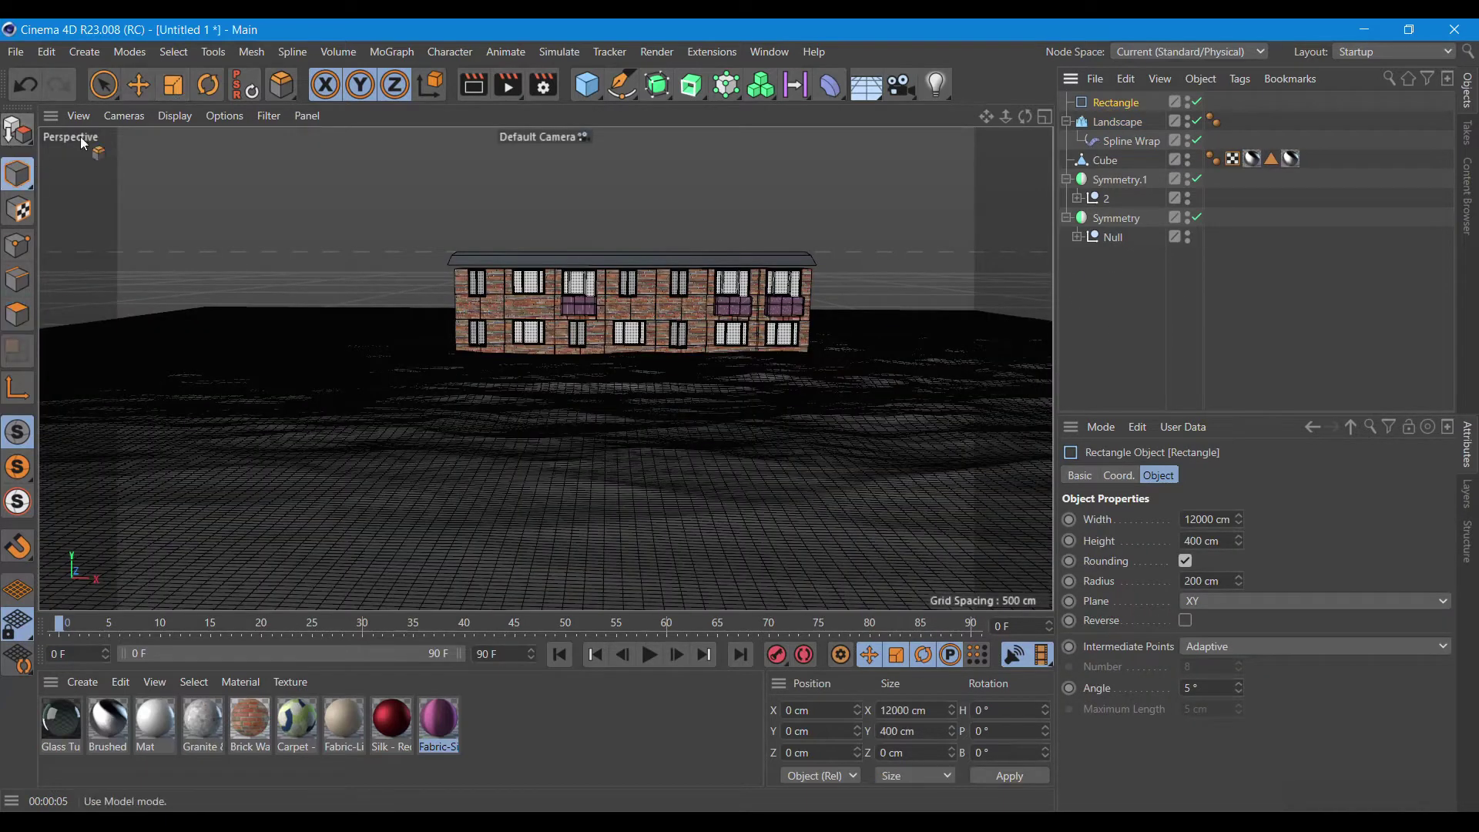
click(139, 85)
drag(553, 291, 561, 335)
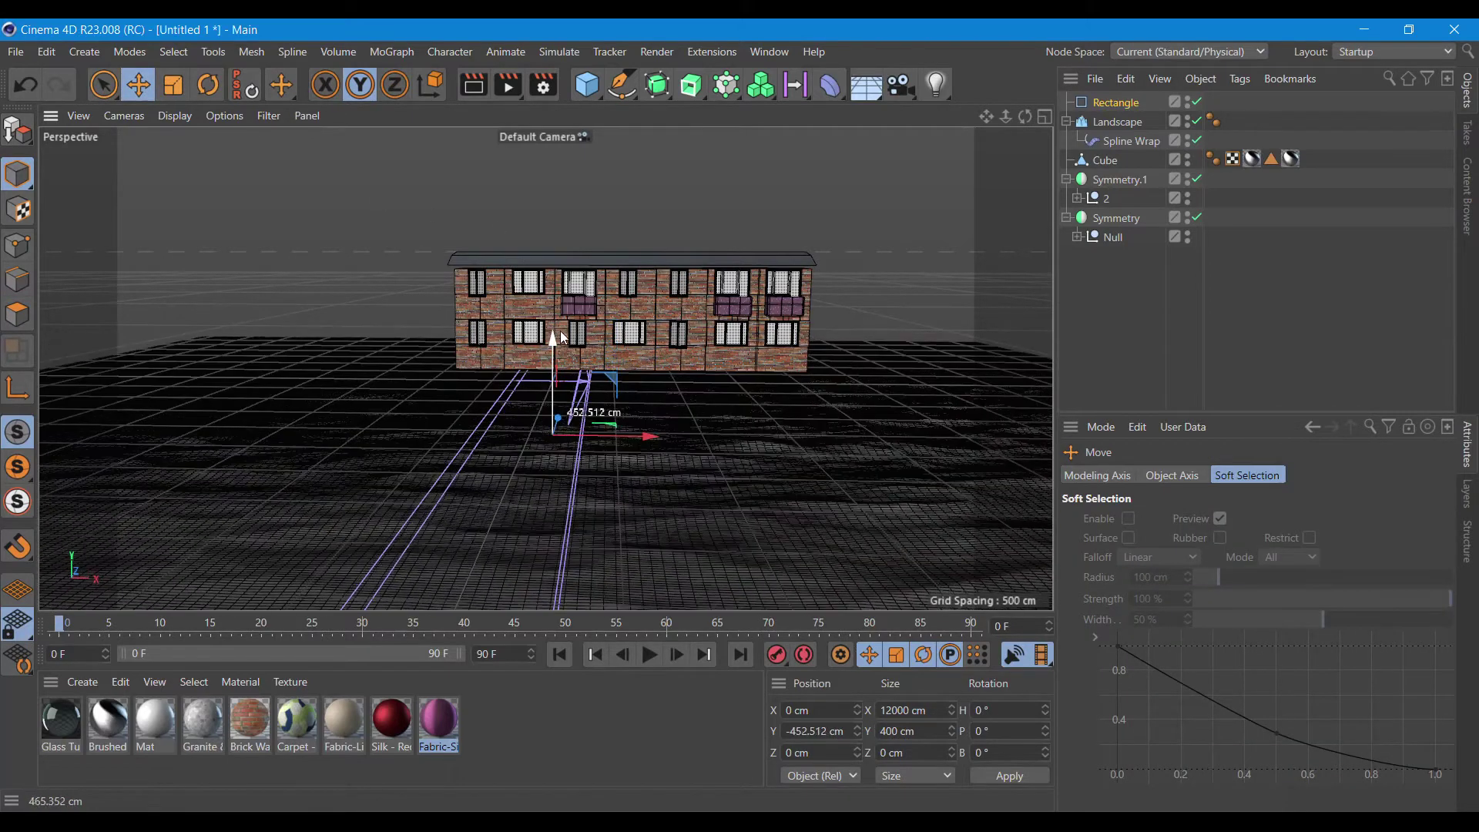
drag(561, 331, 559, 329)
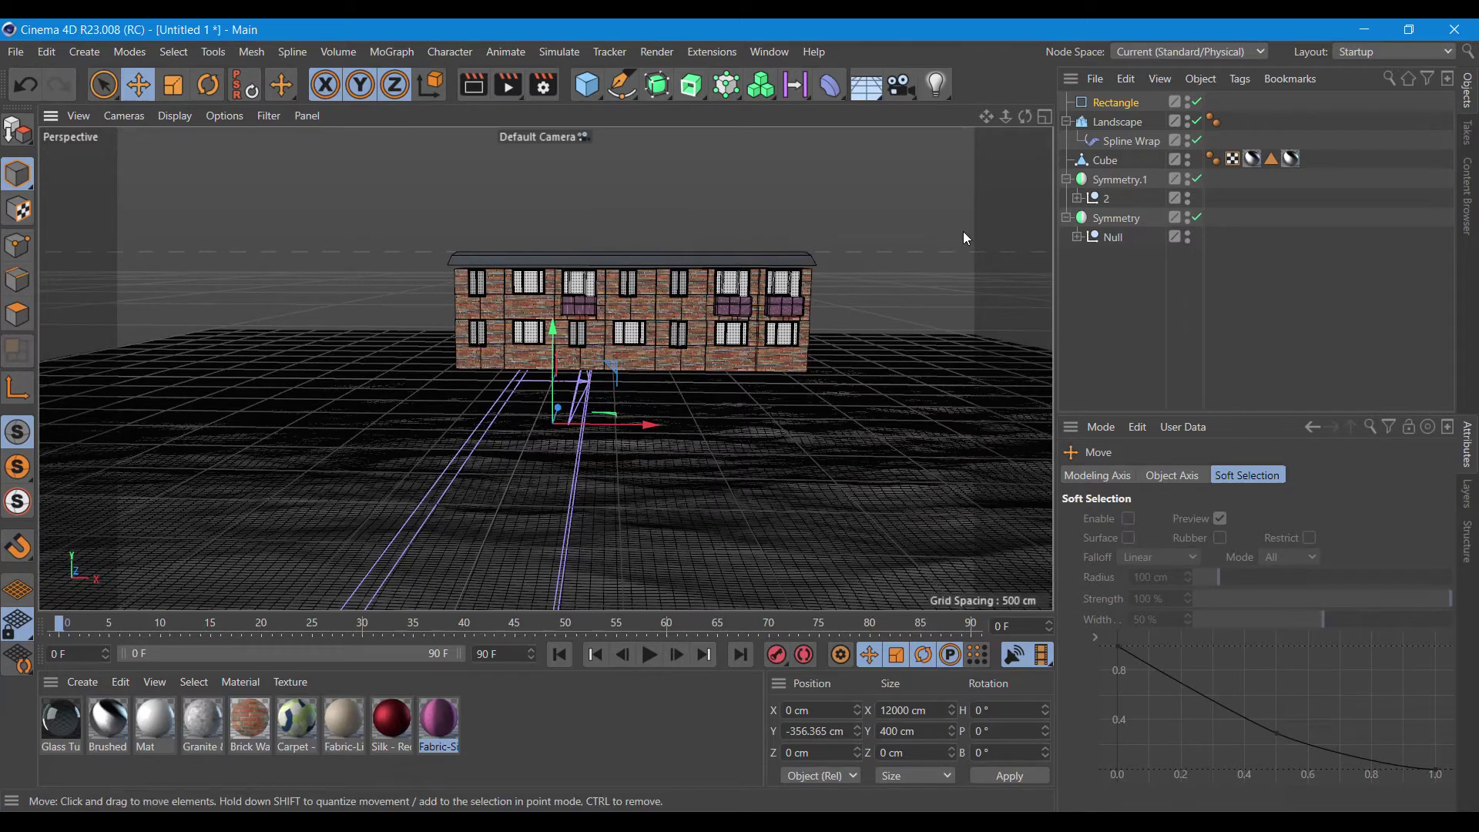
click(585, 84)
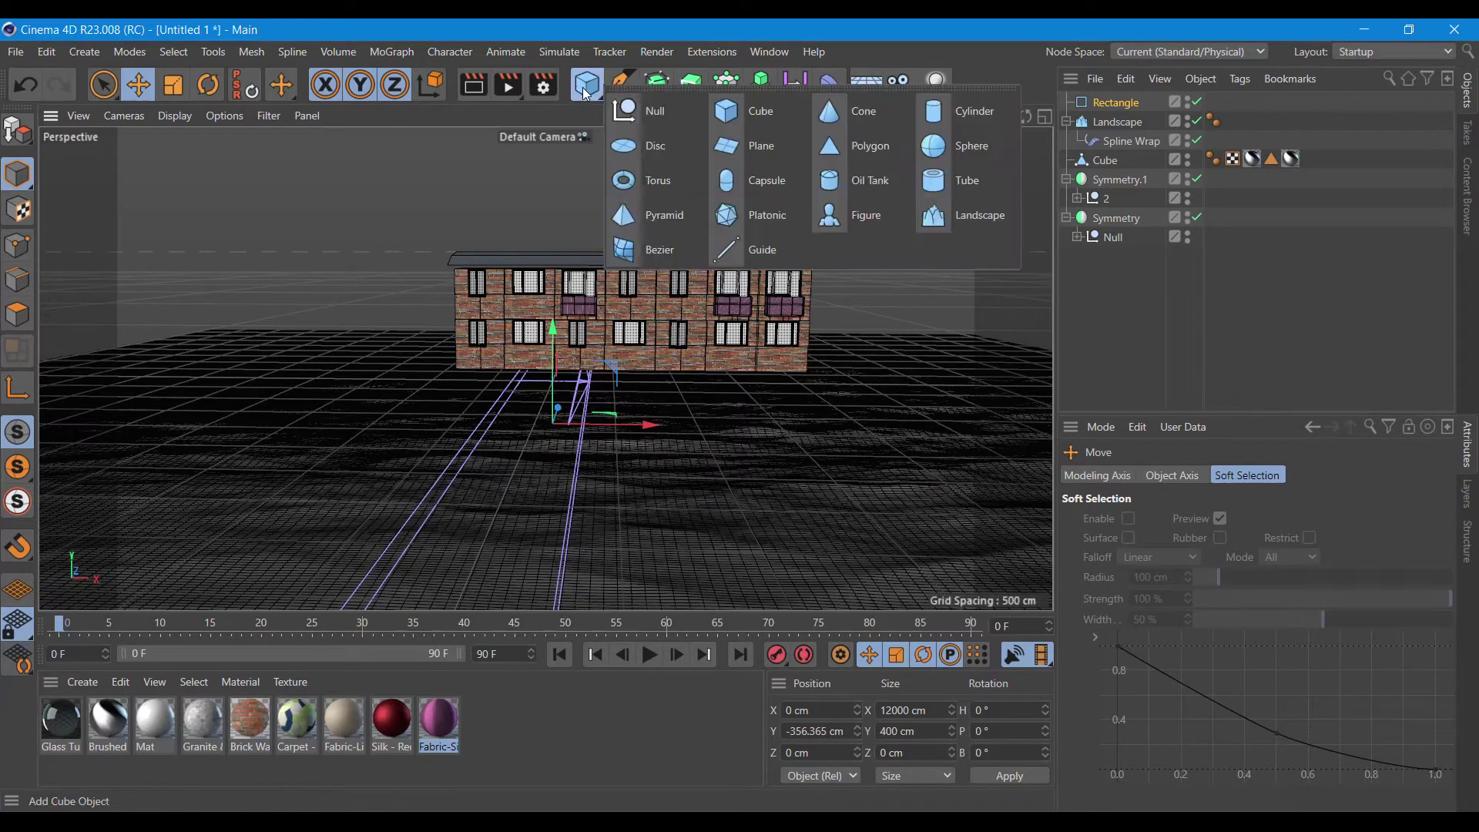
Add a Plane and stretch it to about 5167 × 5041 cm under the building.
click(744, 145)
drag(616, 381, 909, 423)
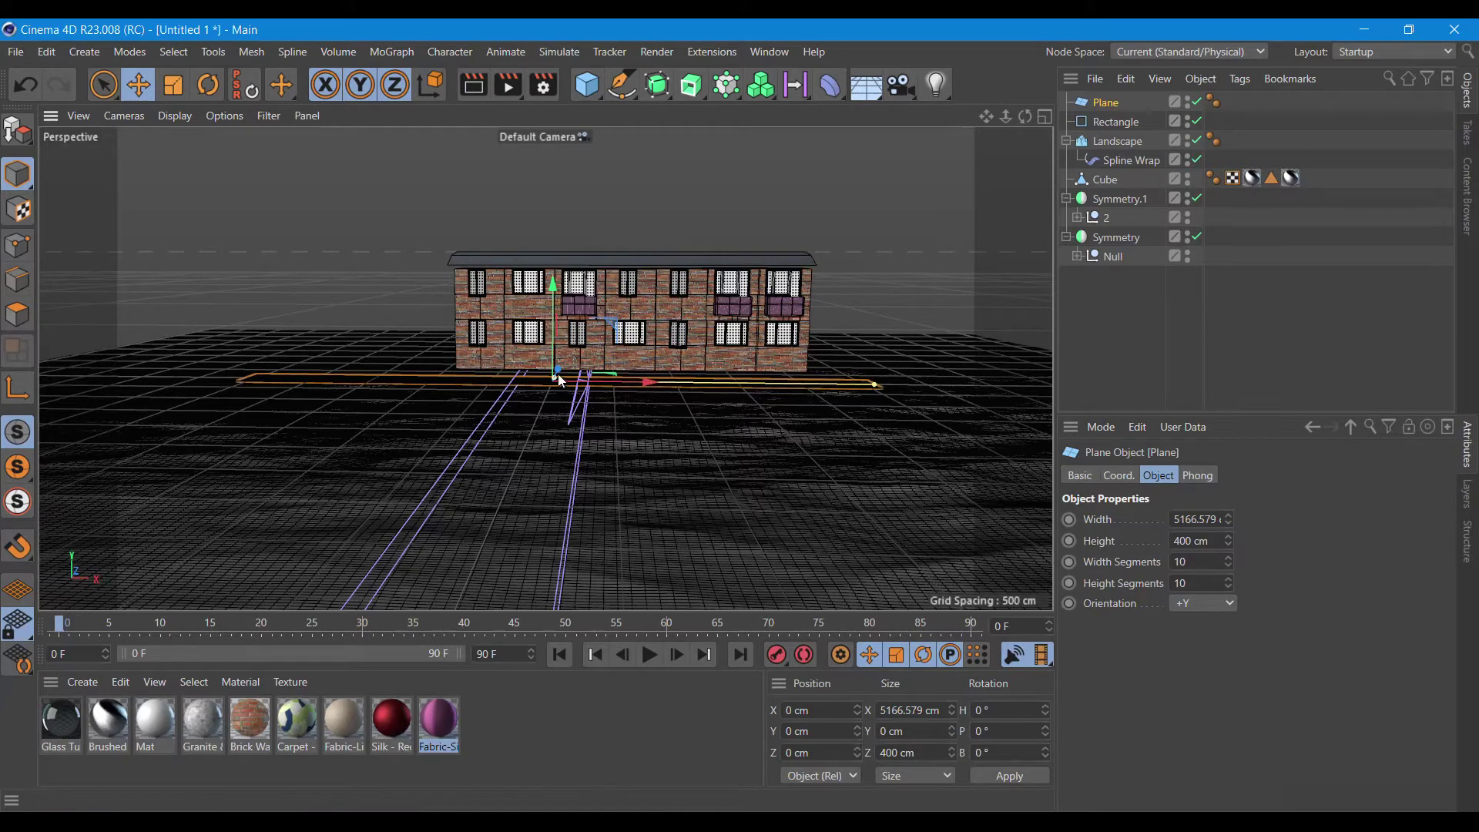
mouse_move(558, 377)
mouse_down()
mouse_move(635, 400)
mouse_move(691, 380)
mouse_up()
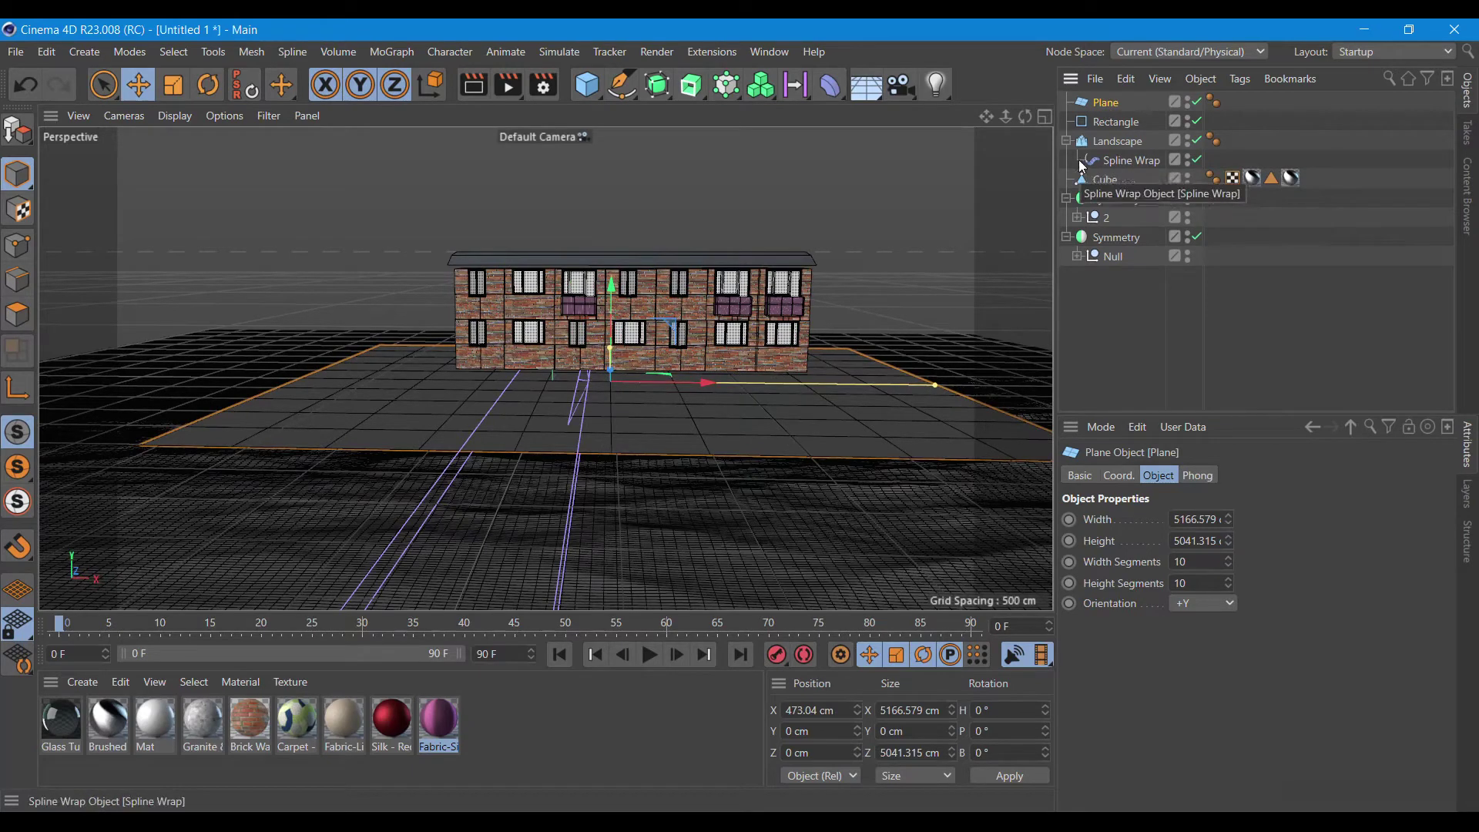
click(830, 86)
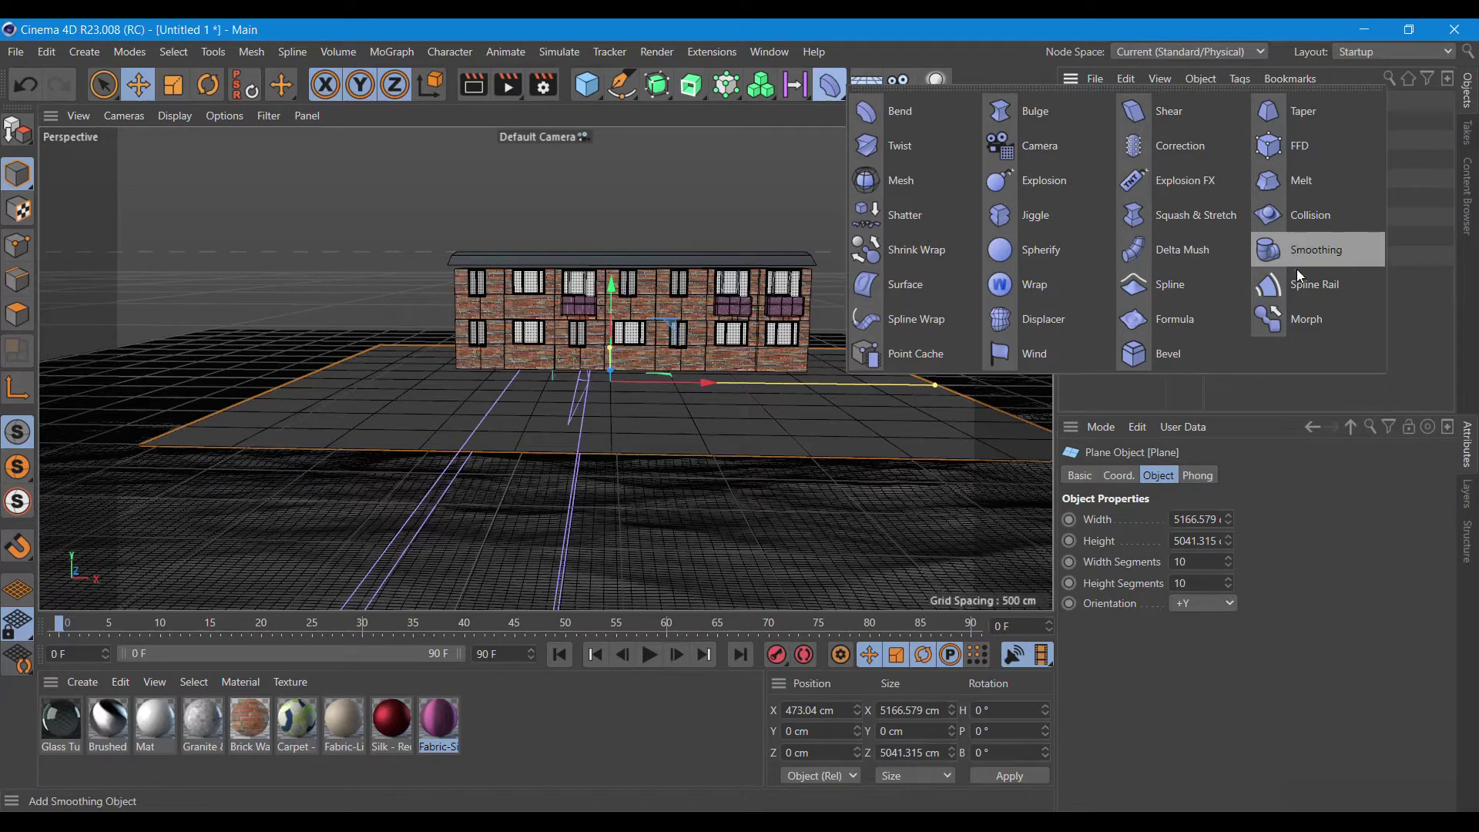
Add a Displacer under the Plane that uses a Noise shader.
click(1033, 322)
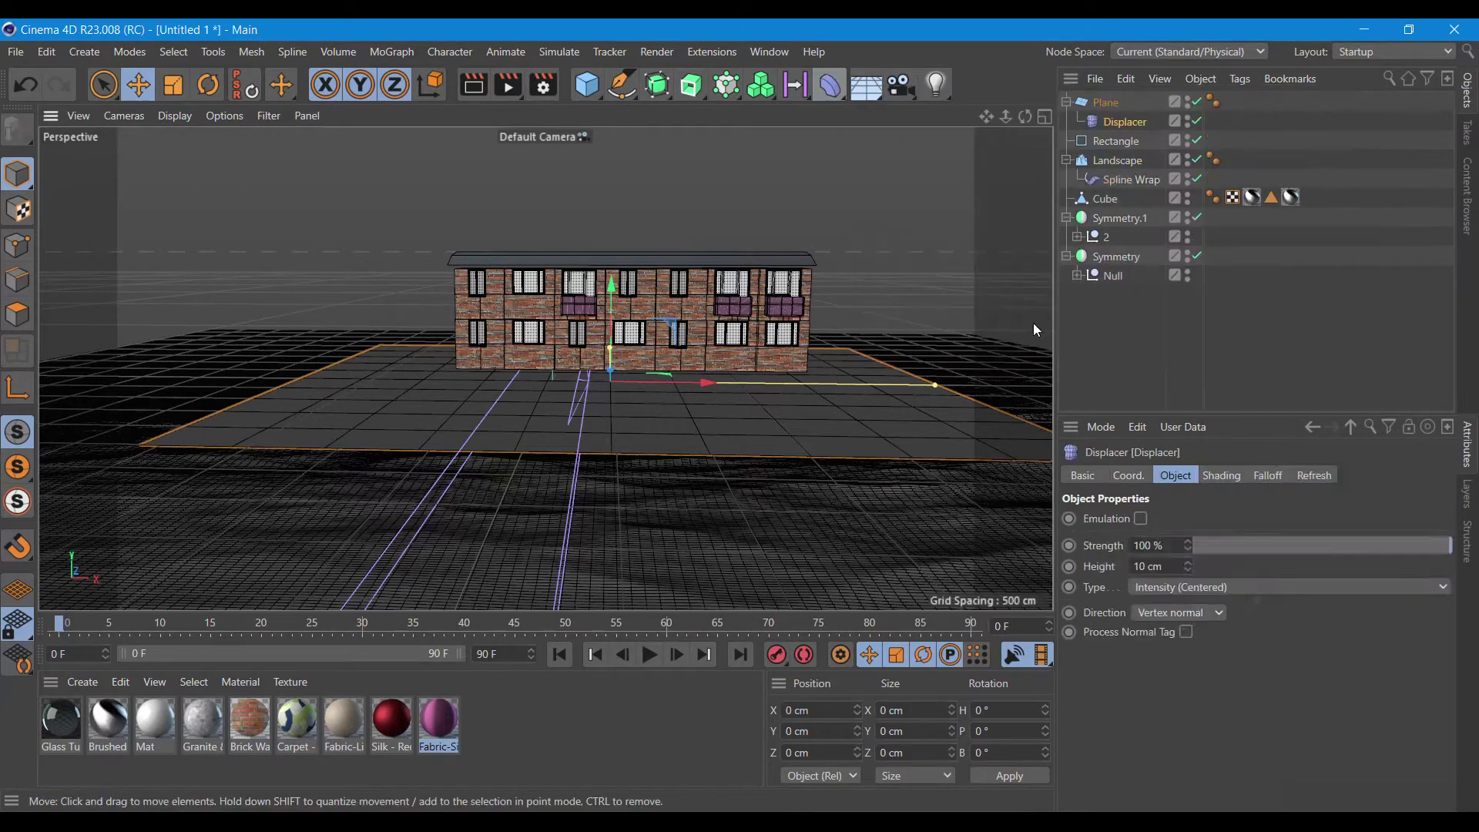
click(1120, 122)
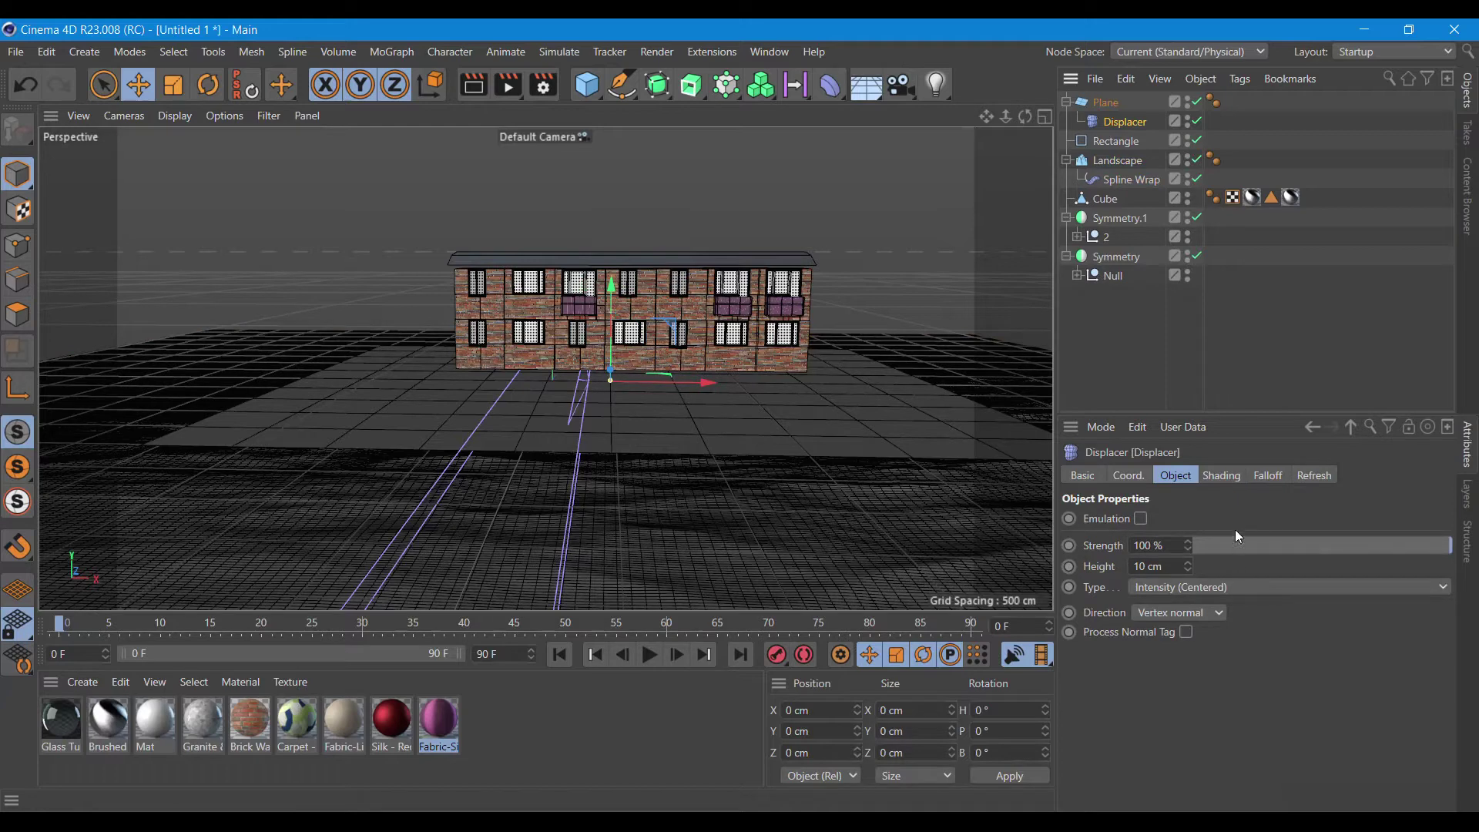
click(1224, 476)
click(1129, 539)
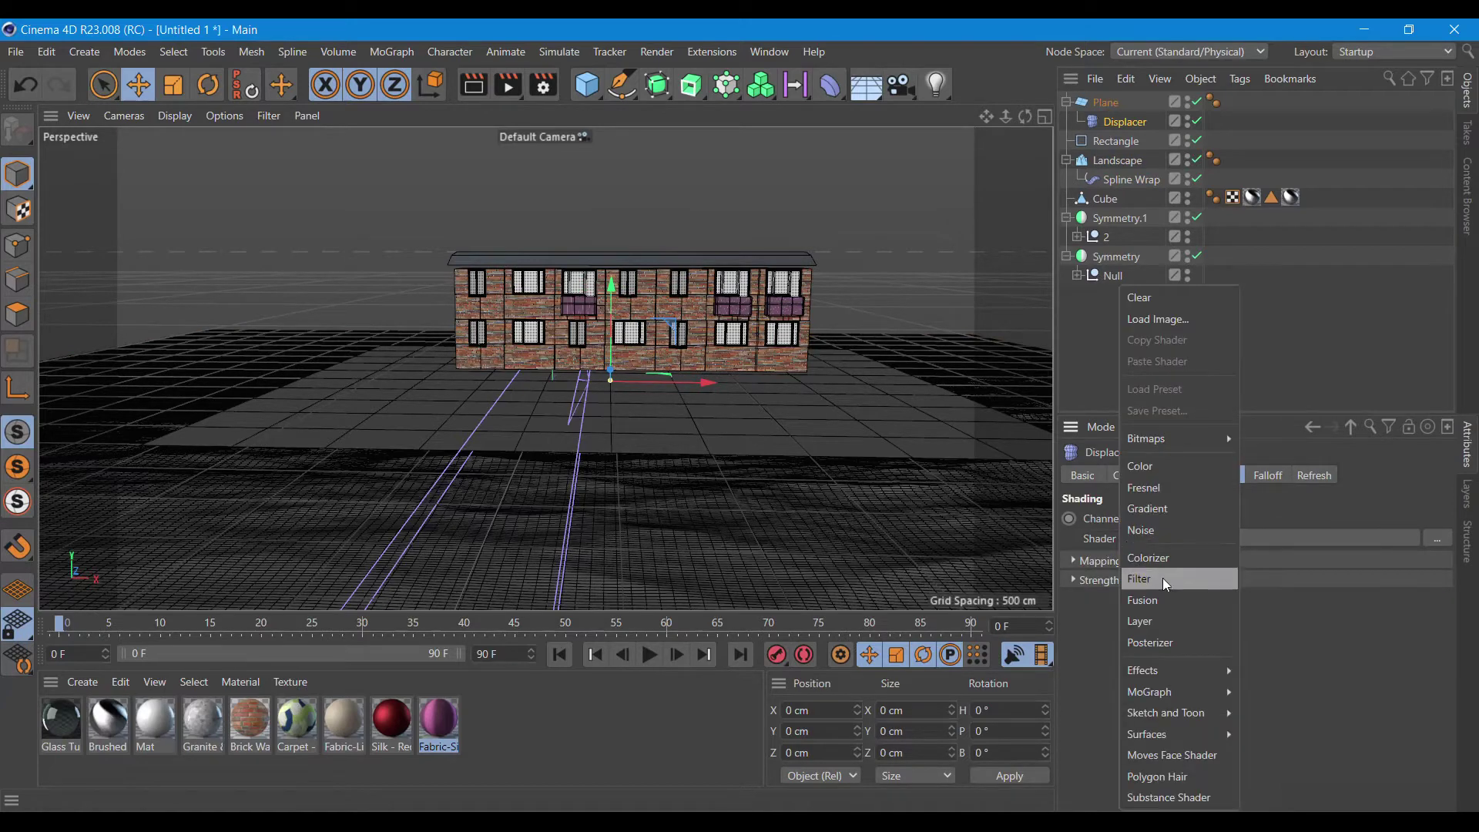
click(1155, 531)
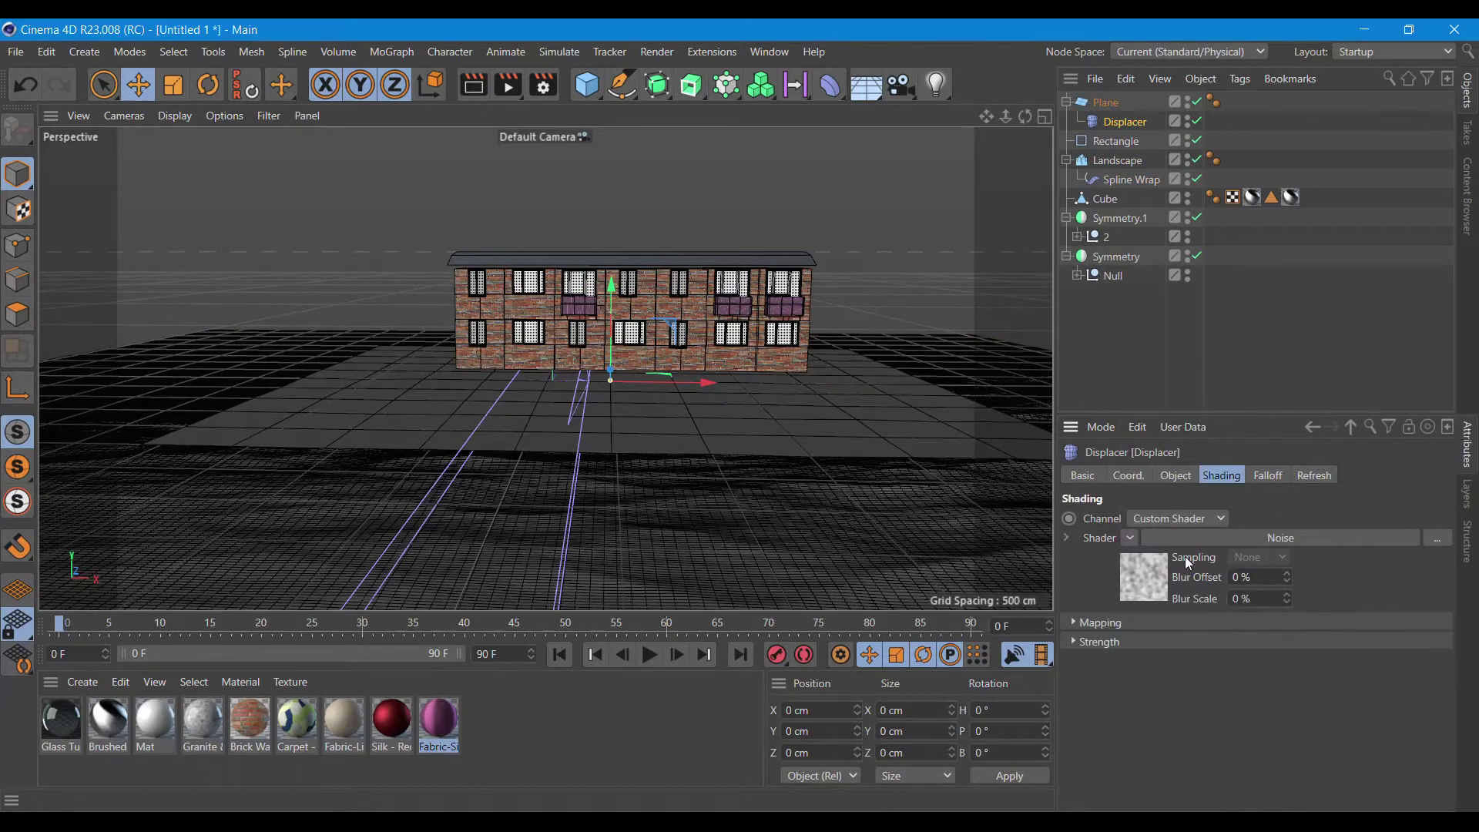
Set the Noise shader to FBM with 500% global scale.
click(1151, 576)
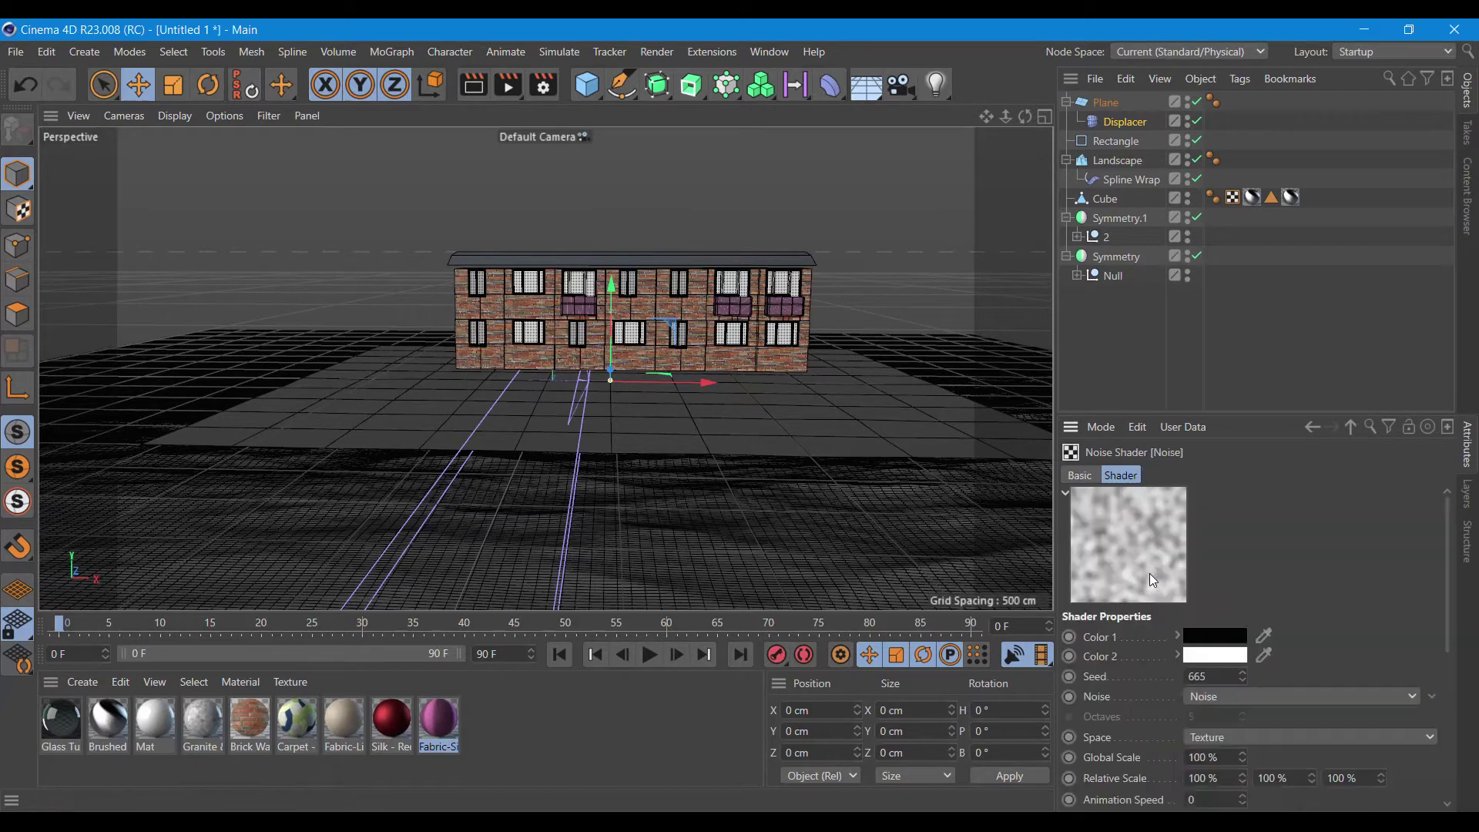
drag(1234, 761, 1154, 751)
text(500)
key(Return)
click(1360, 696)
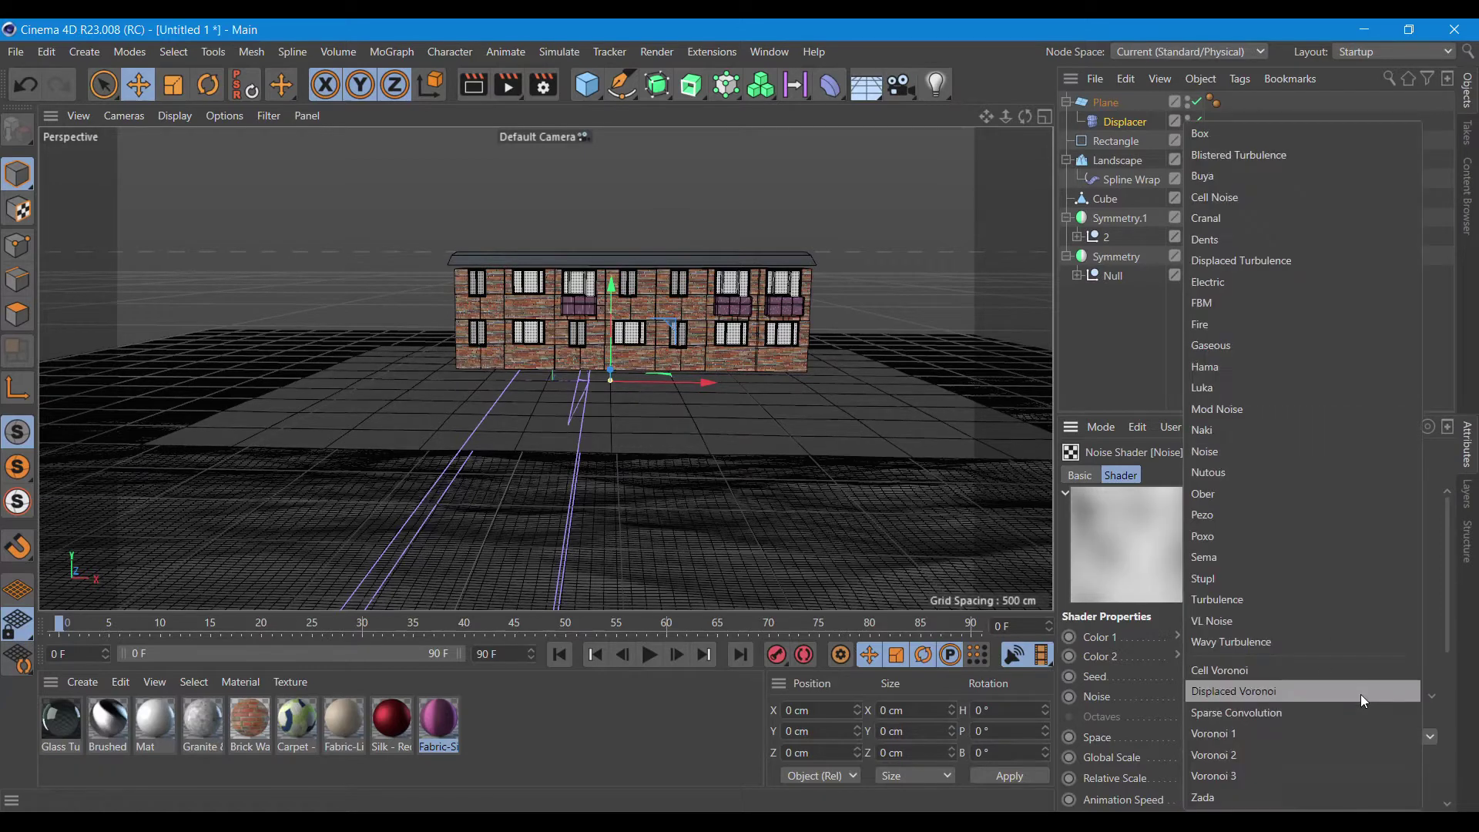
click(1229, 305)
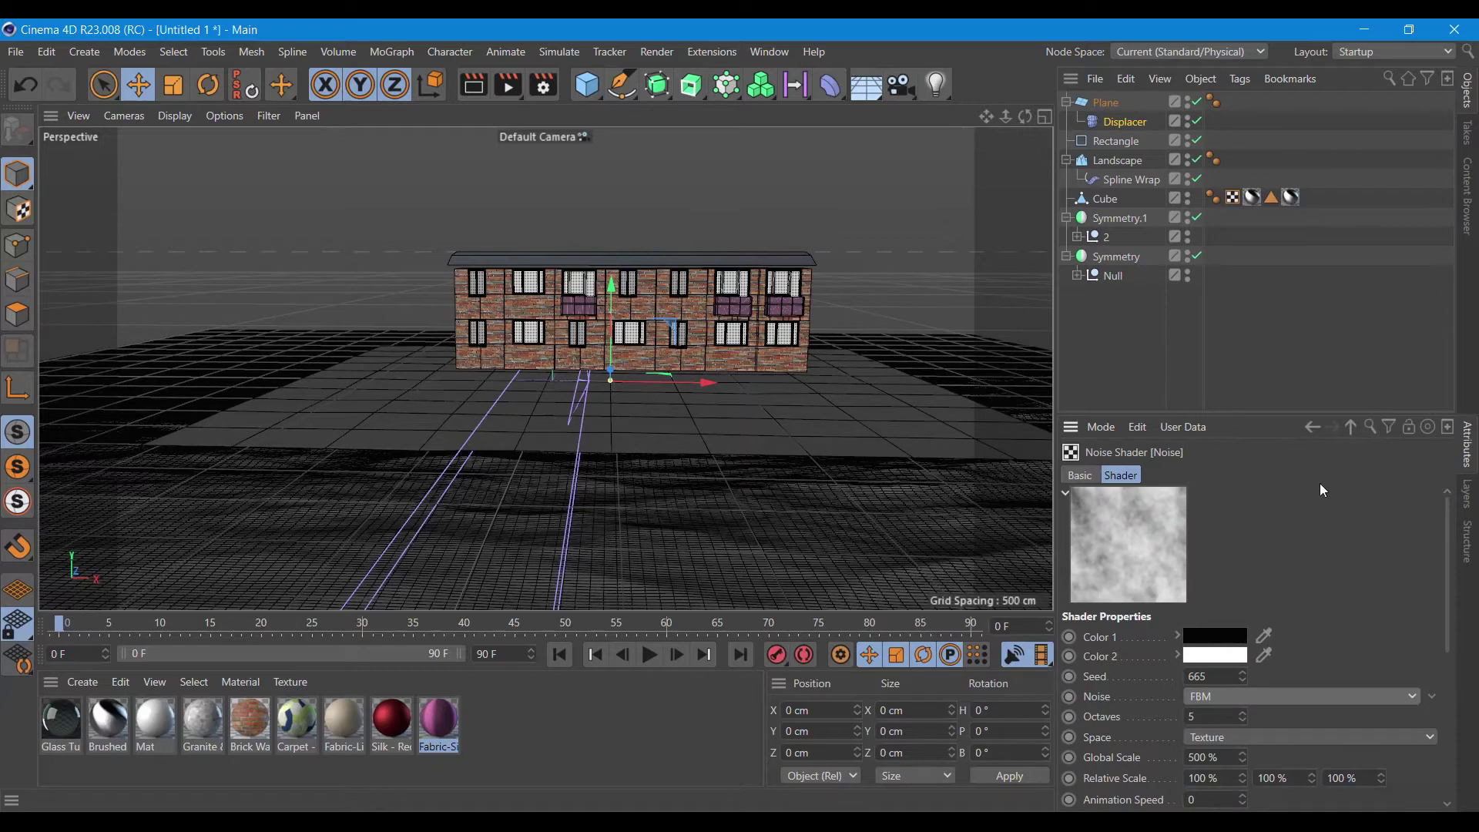
Raise the Displacer's height to about 131 cm for strong bumps.
click(1123, 121)
click(1221, 475)
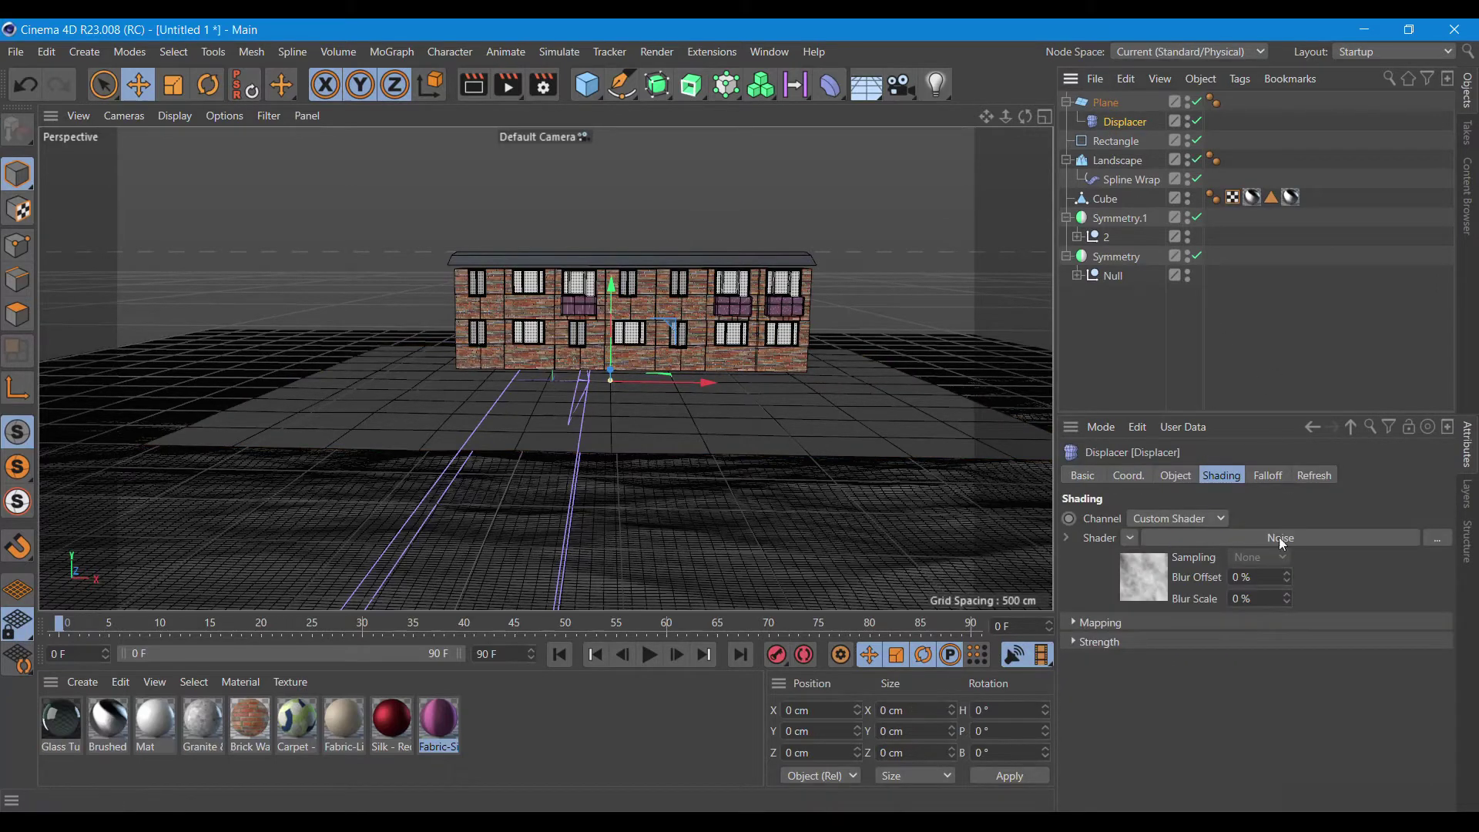
click(1172, 475)
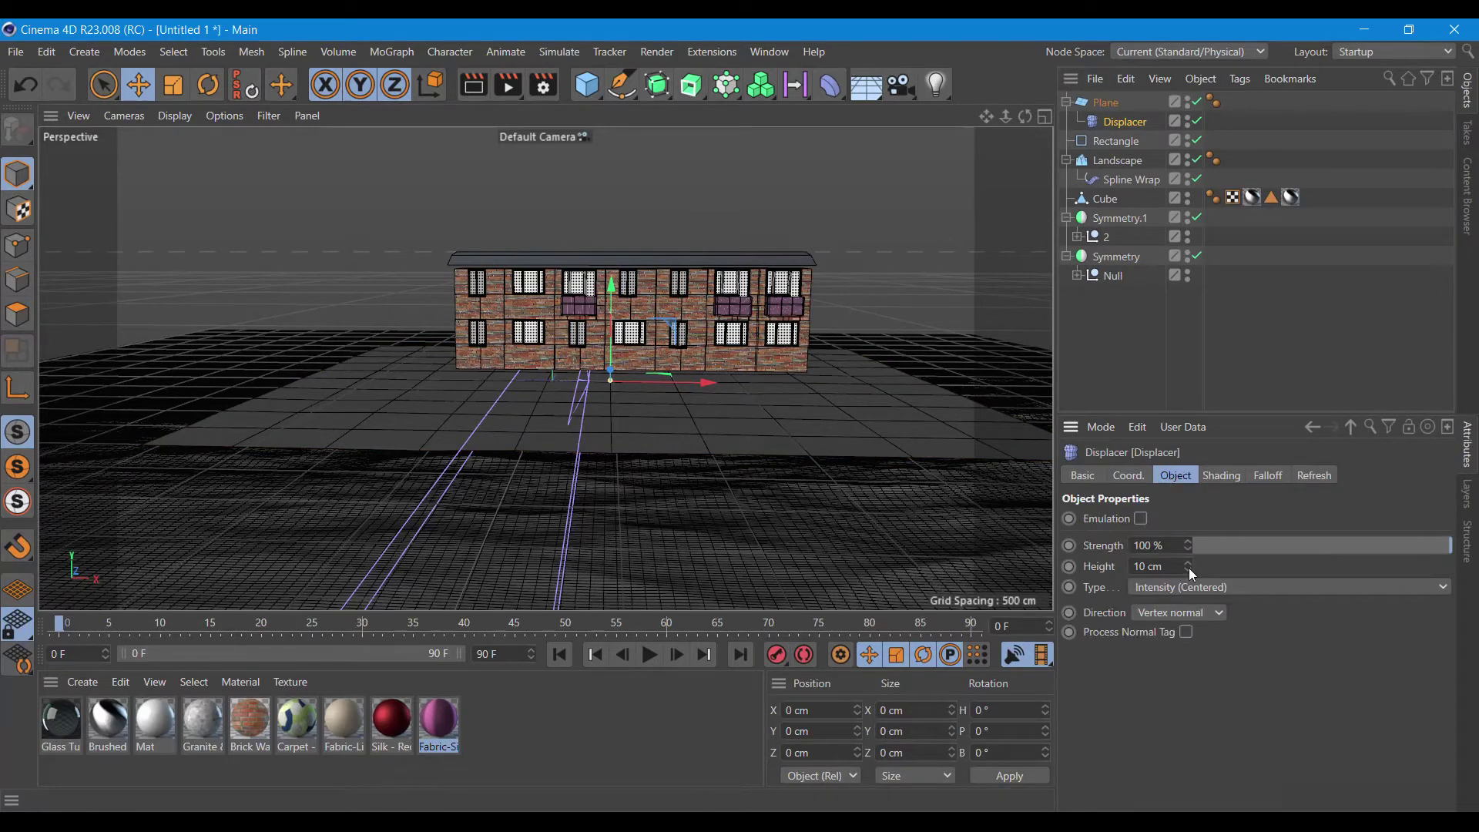
drag(1189, 566, 1189, 524)
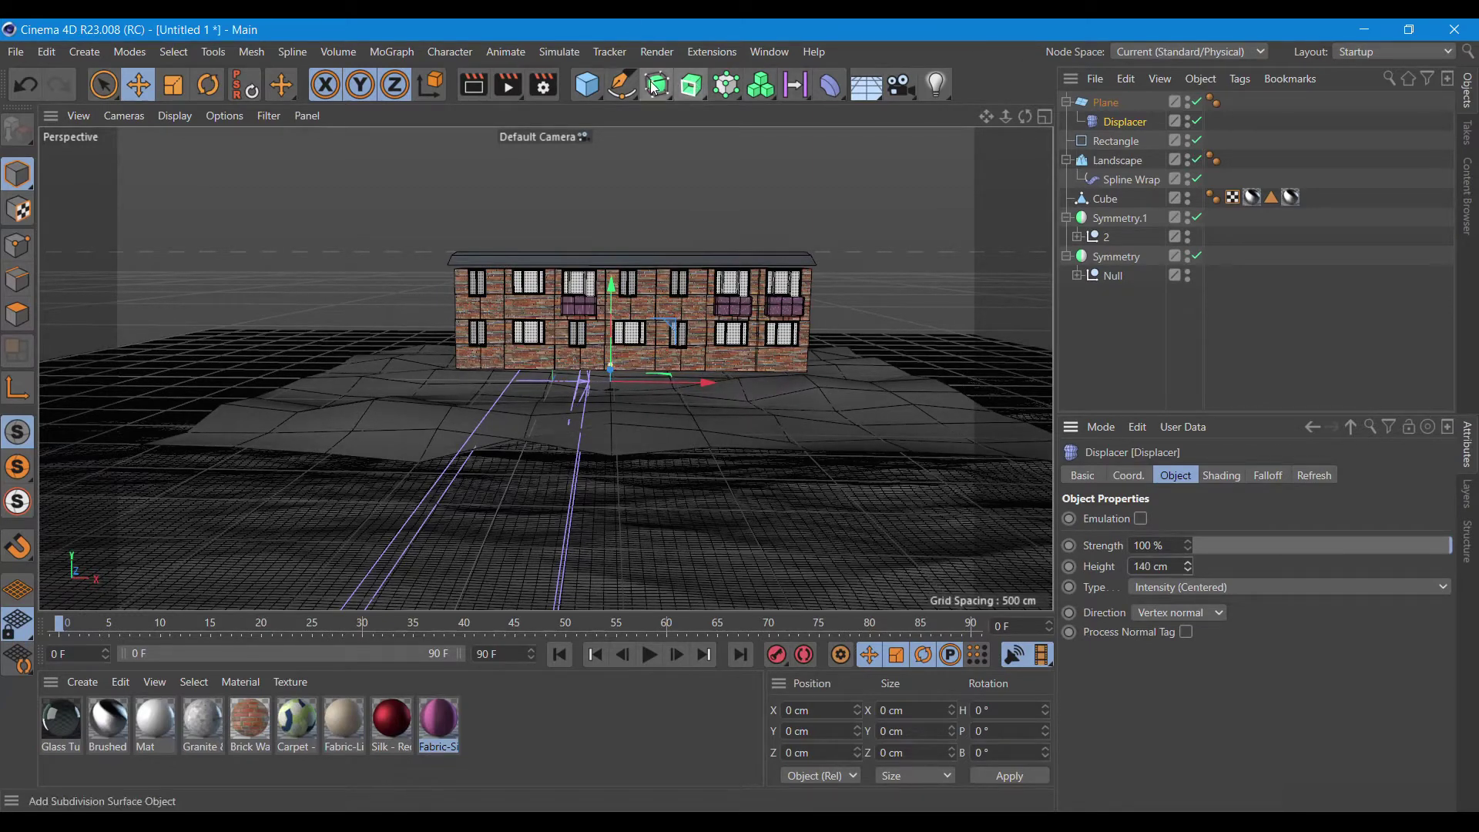
Put the displaced Plane inside a new Subdivision Surface.
drag(654, 86, 739, 109)
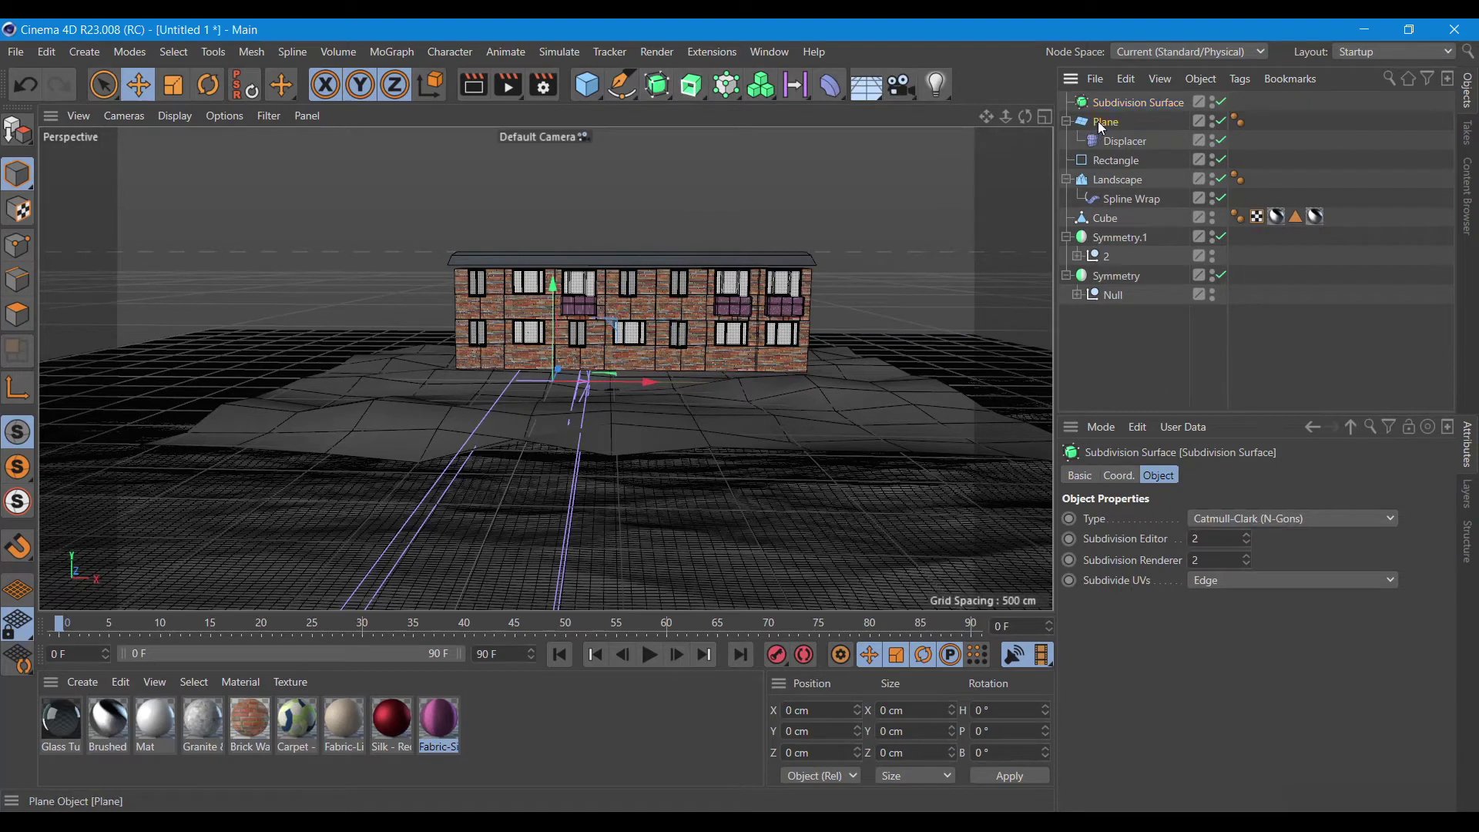
drag(1097, 122, 1109, 102)
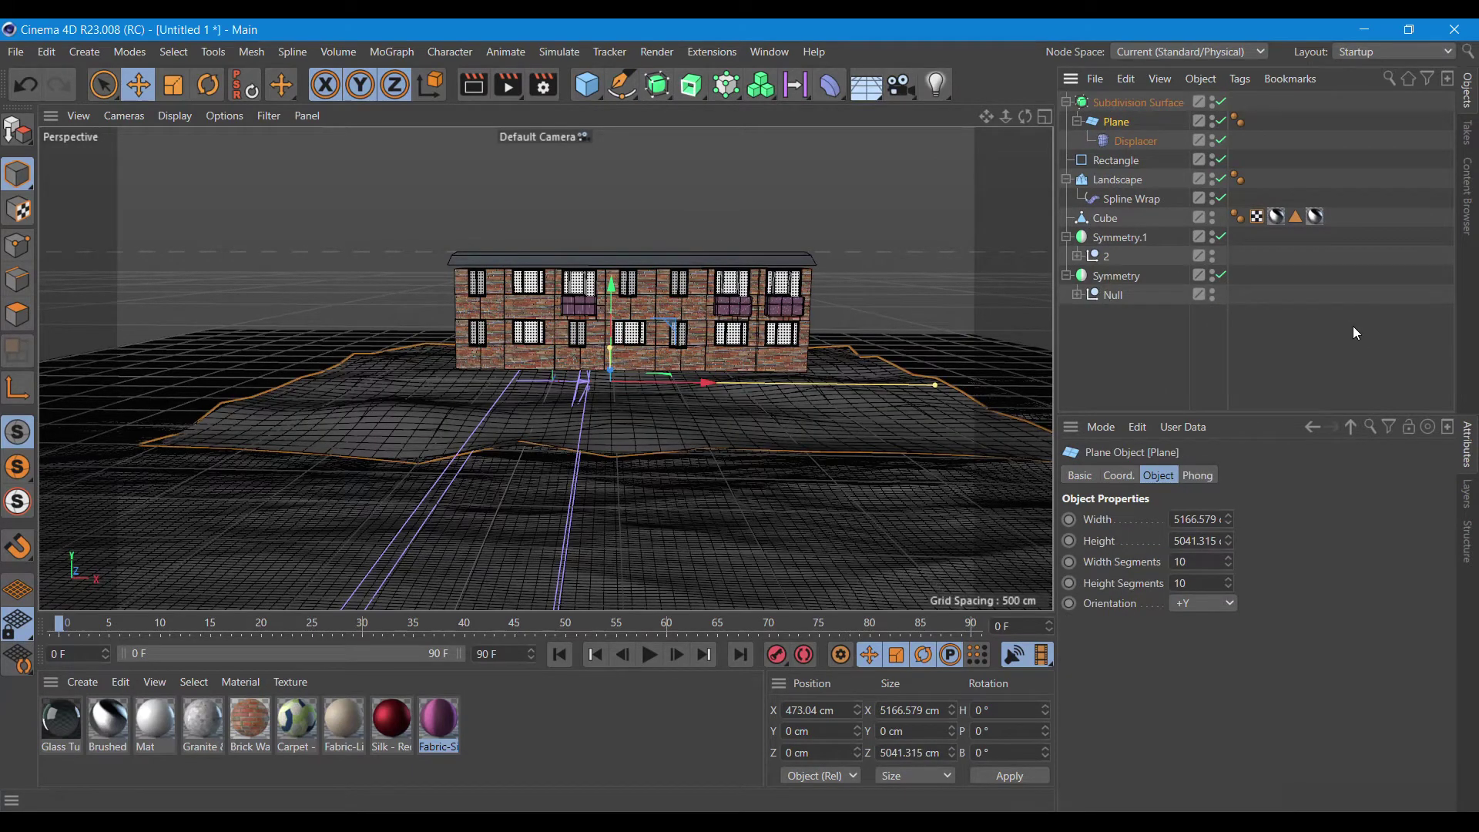
click(707, 55)
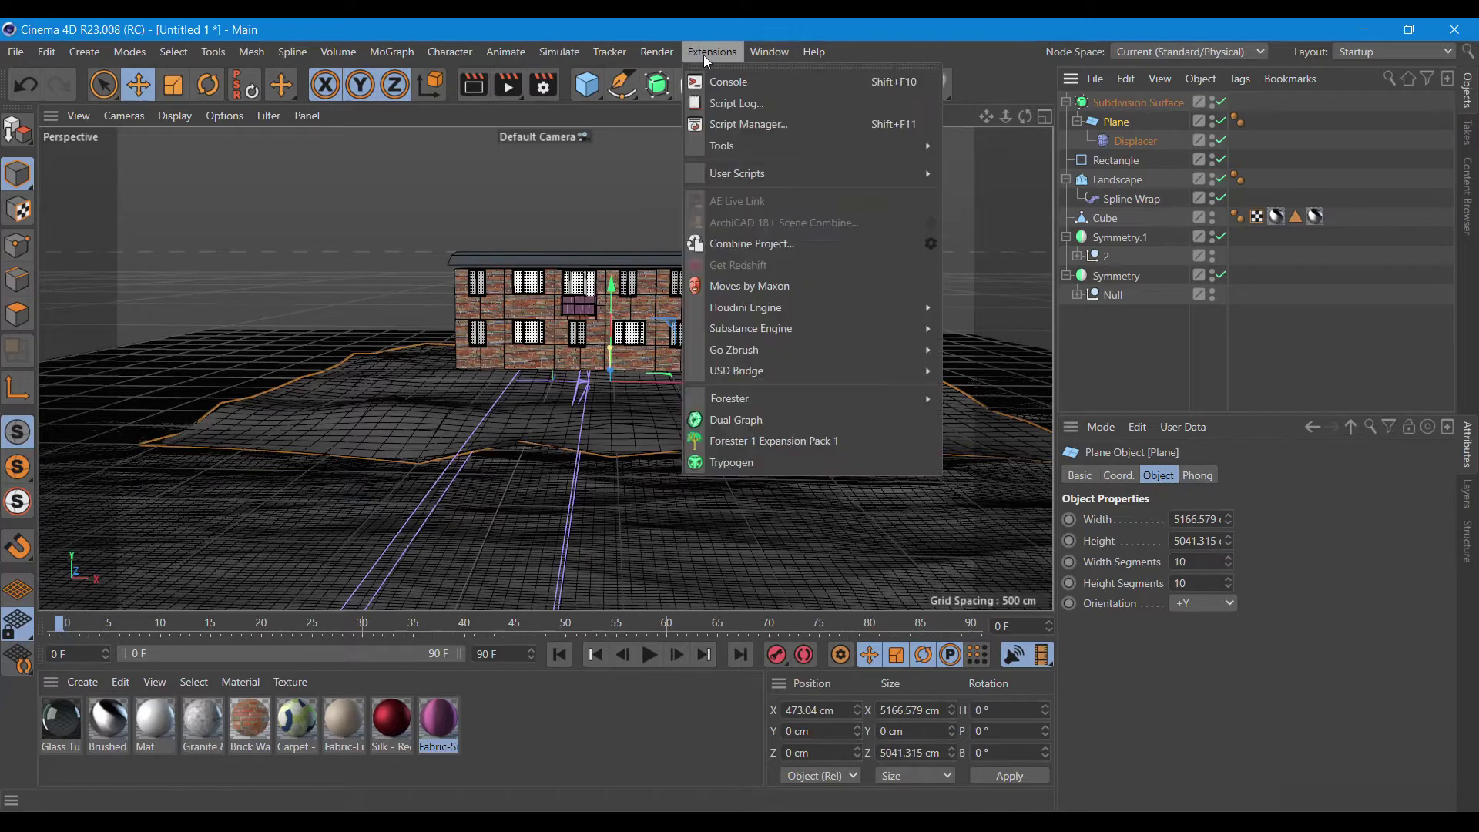
mouse_move(731, 398)
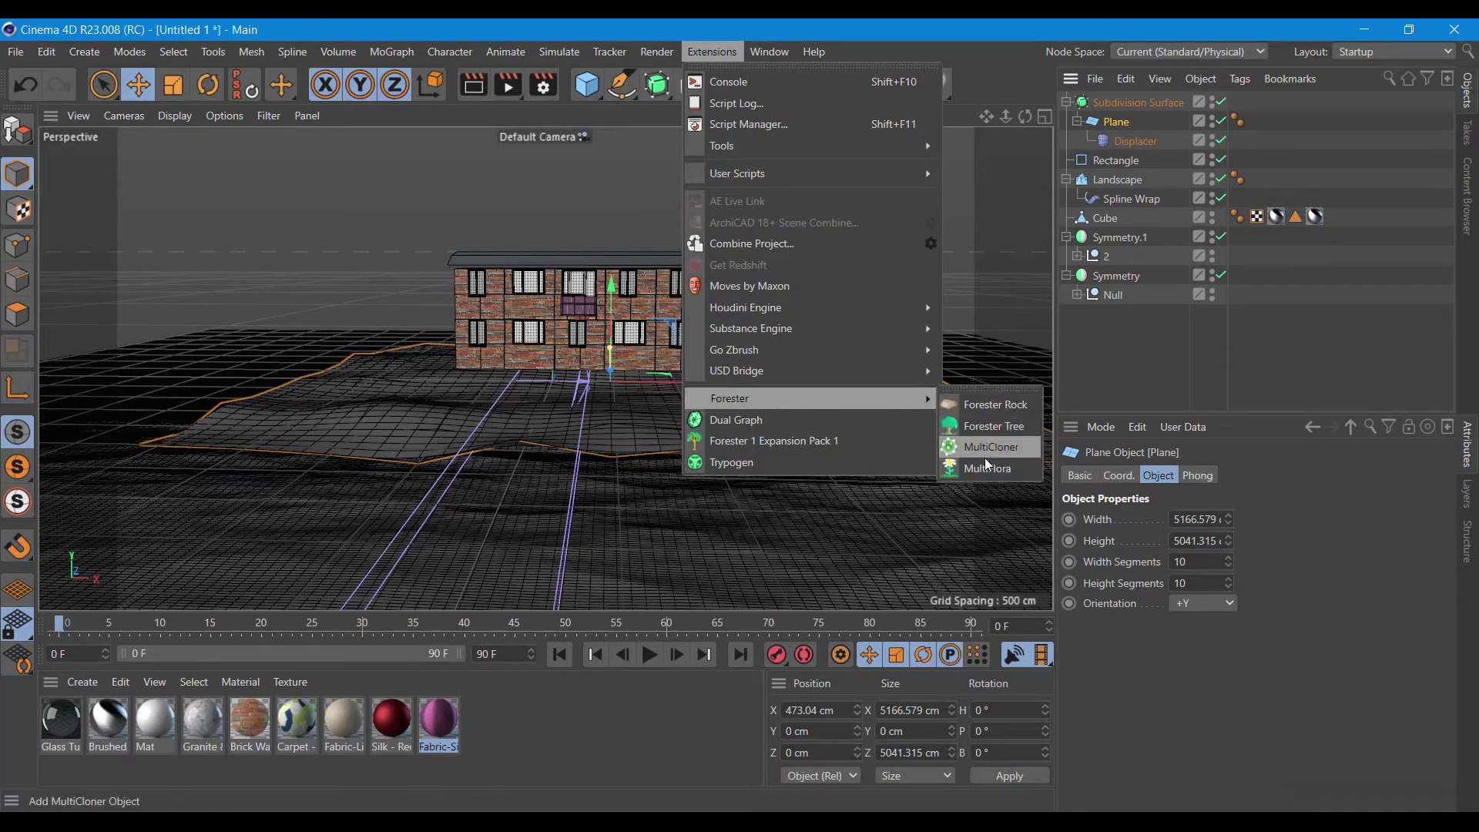
Add a Forester MultiCloner that distributes over the Plane.
click(987, 448)
click(1313, 635)
drag(1116, 140, 1230, 724)
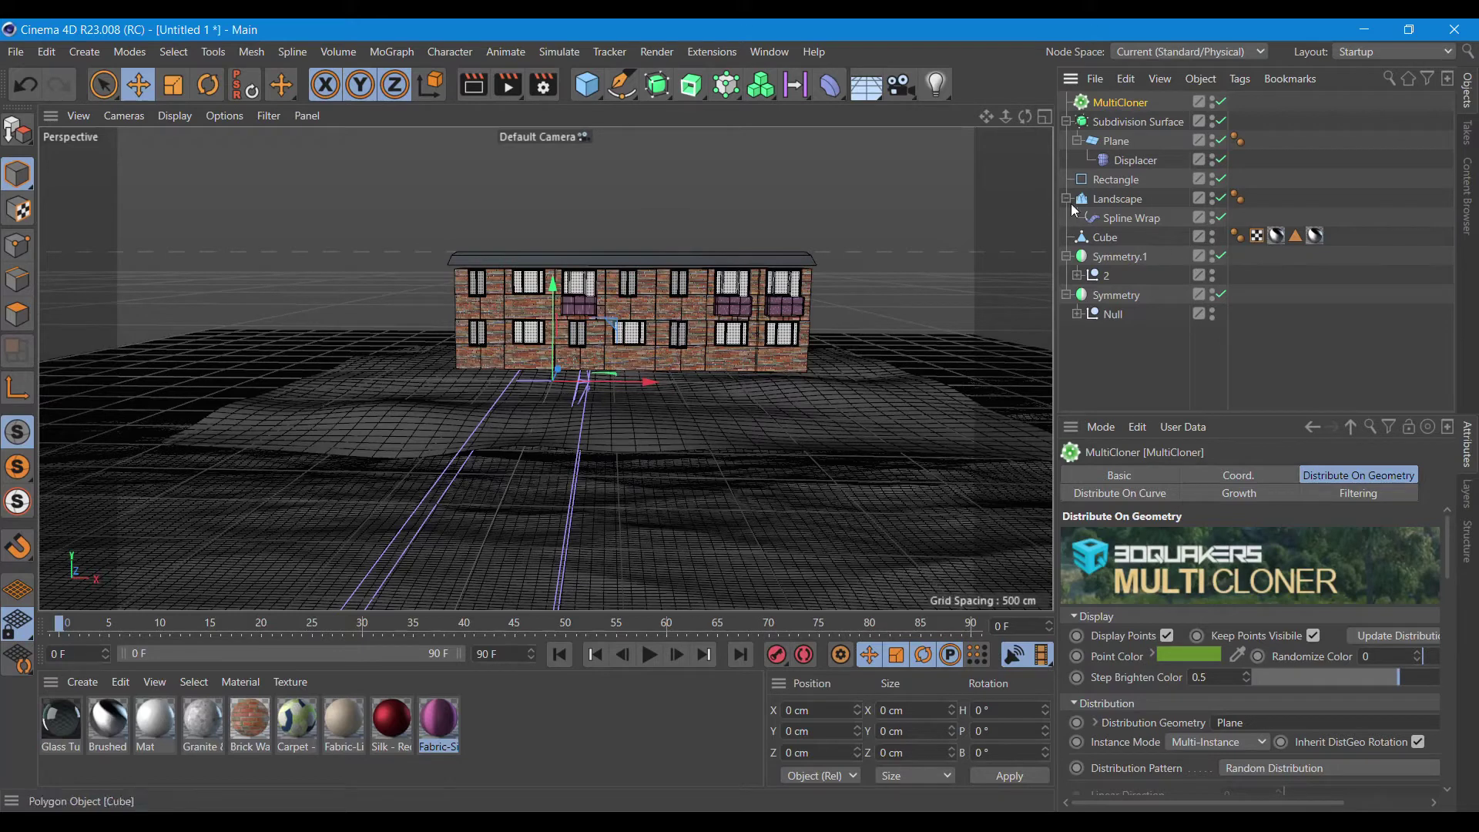
Add a Long Grass MultiFlora, apply Mf_Grass to the Plane, and render a preview.
click(710, 50)
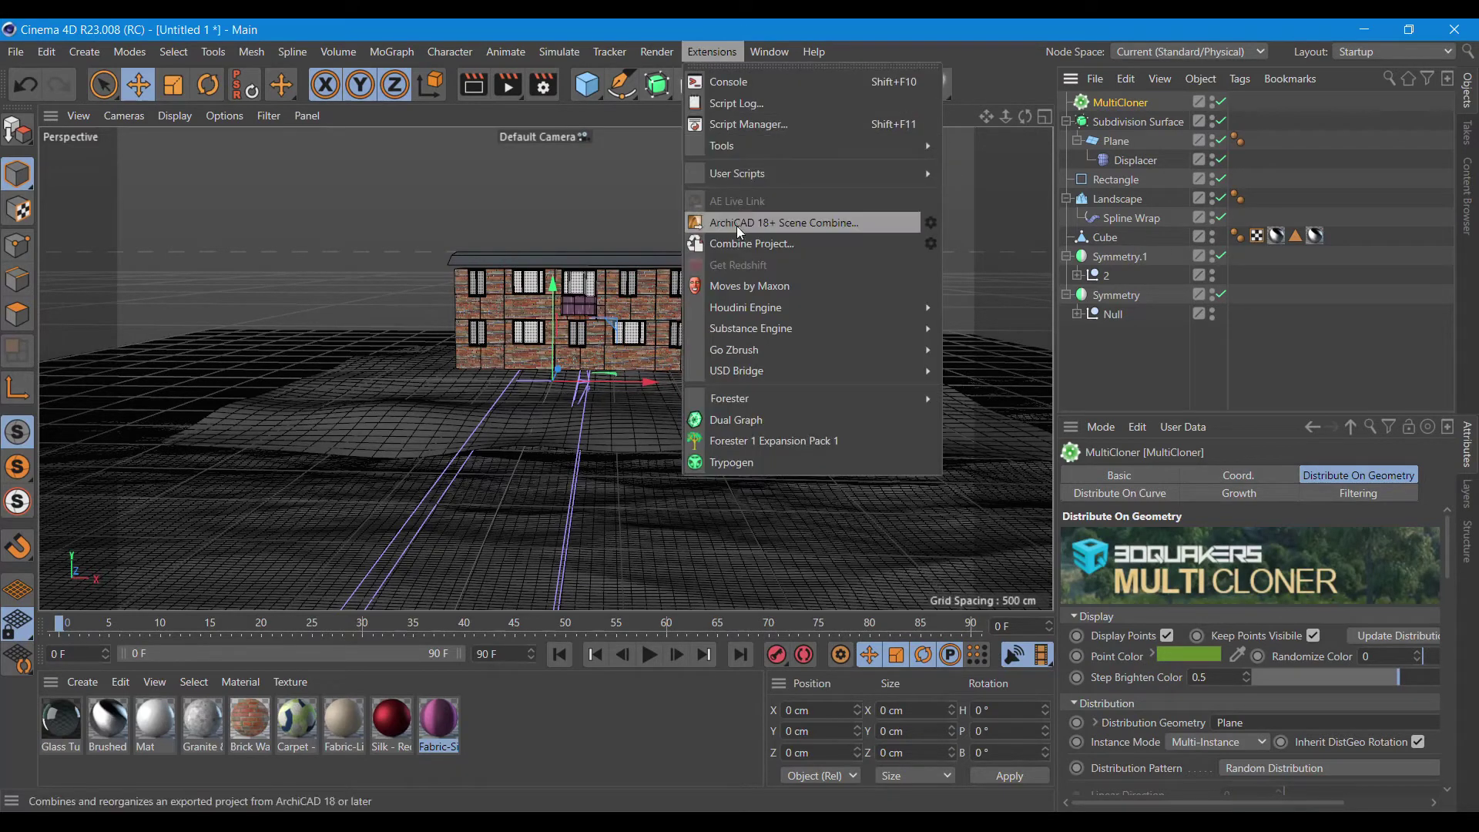
mouse_move(739, 397)
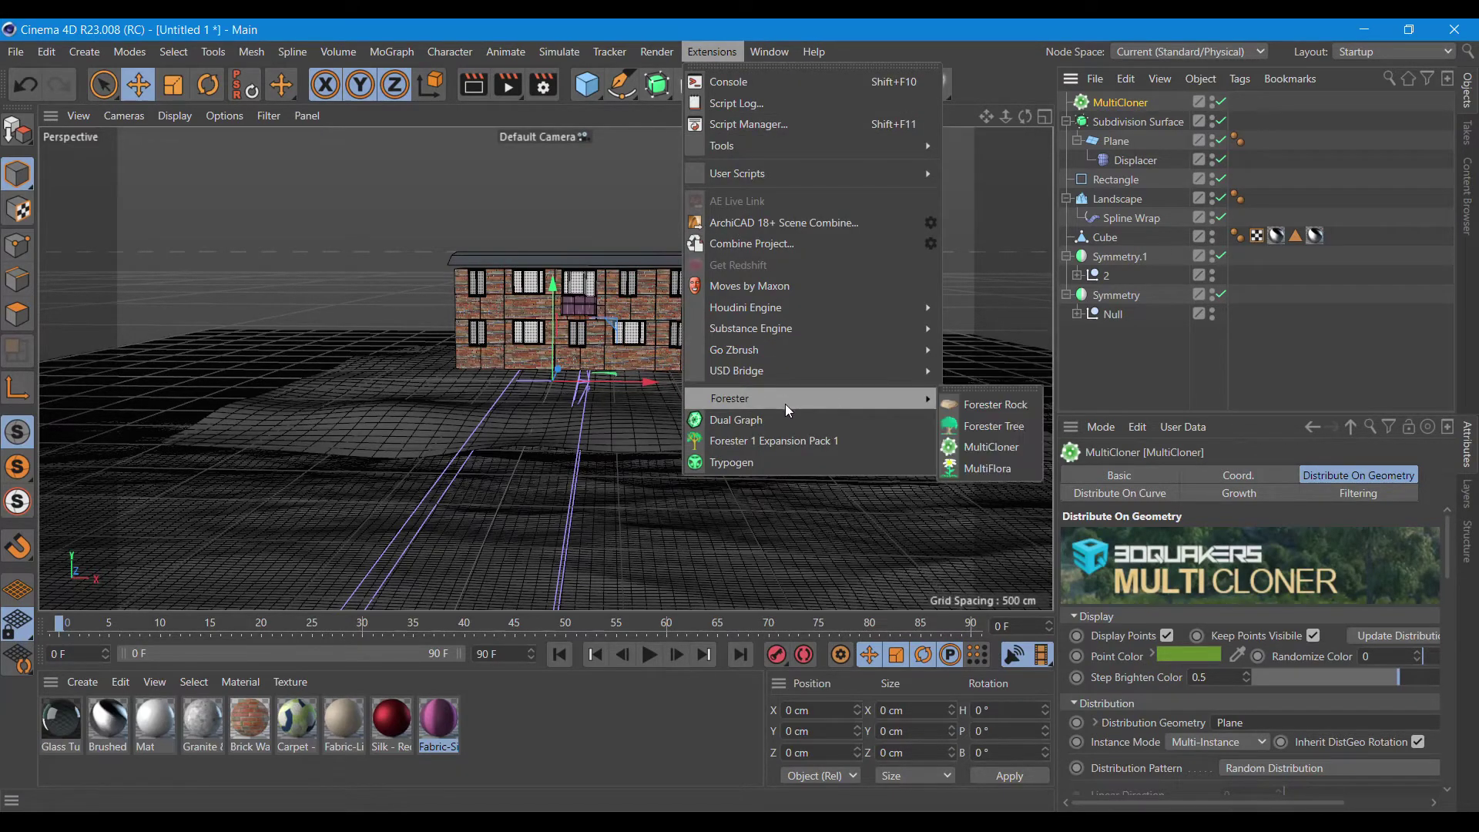
click(975, 462)
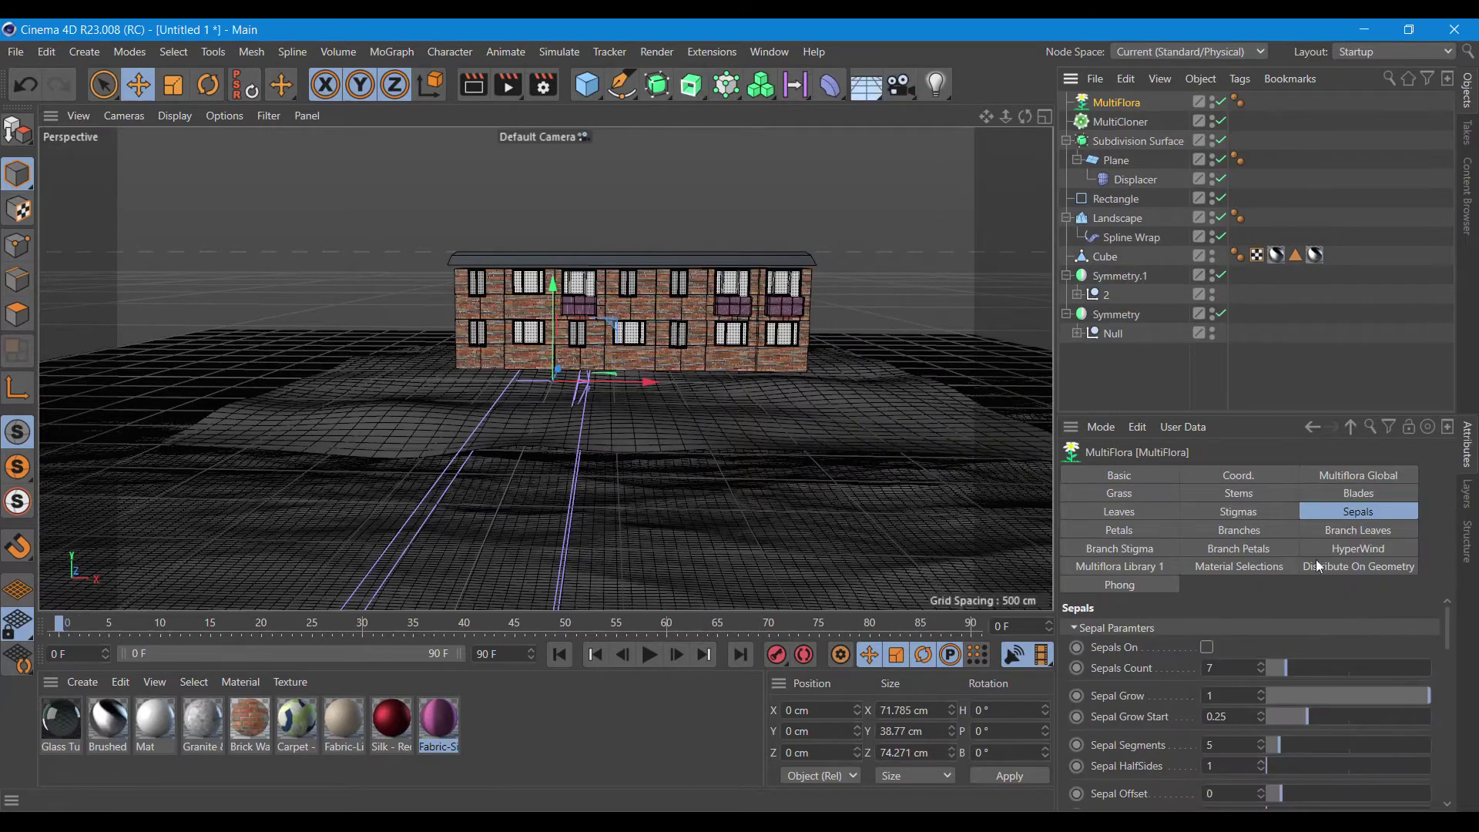
click(1137, 568)
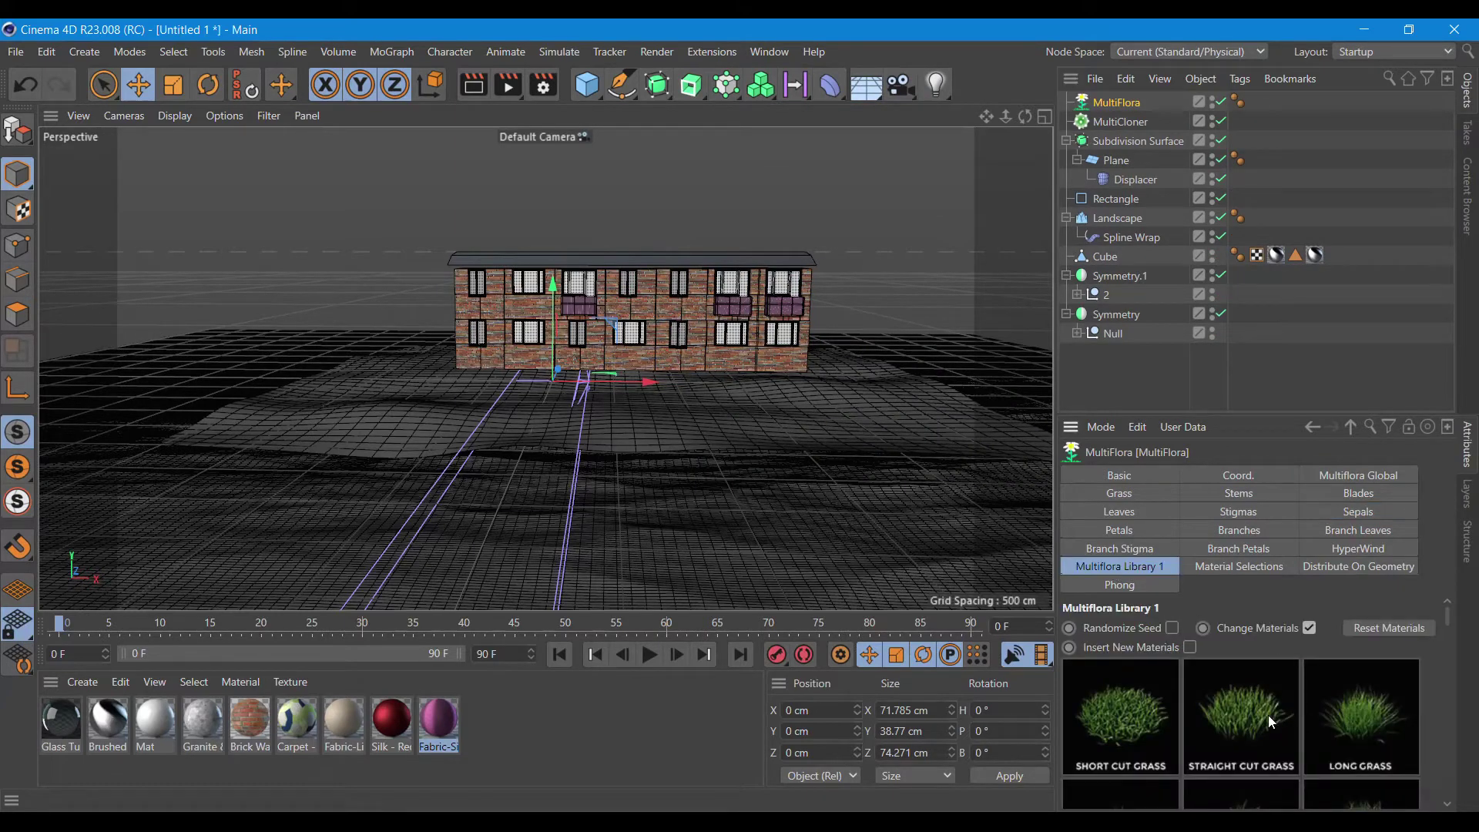
click(1369, 715)
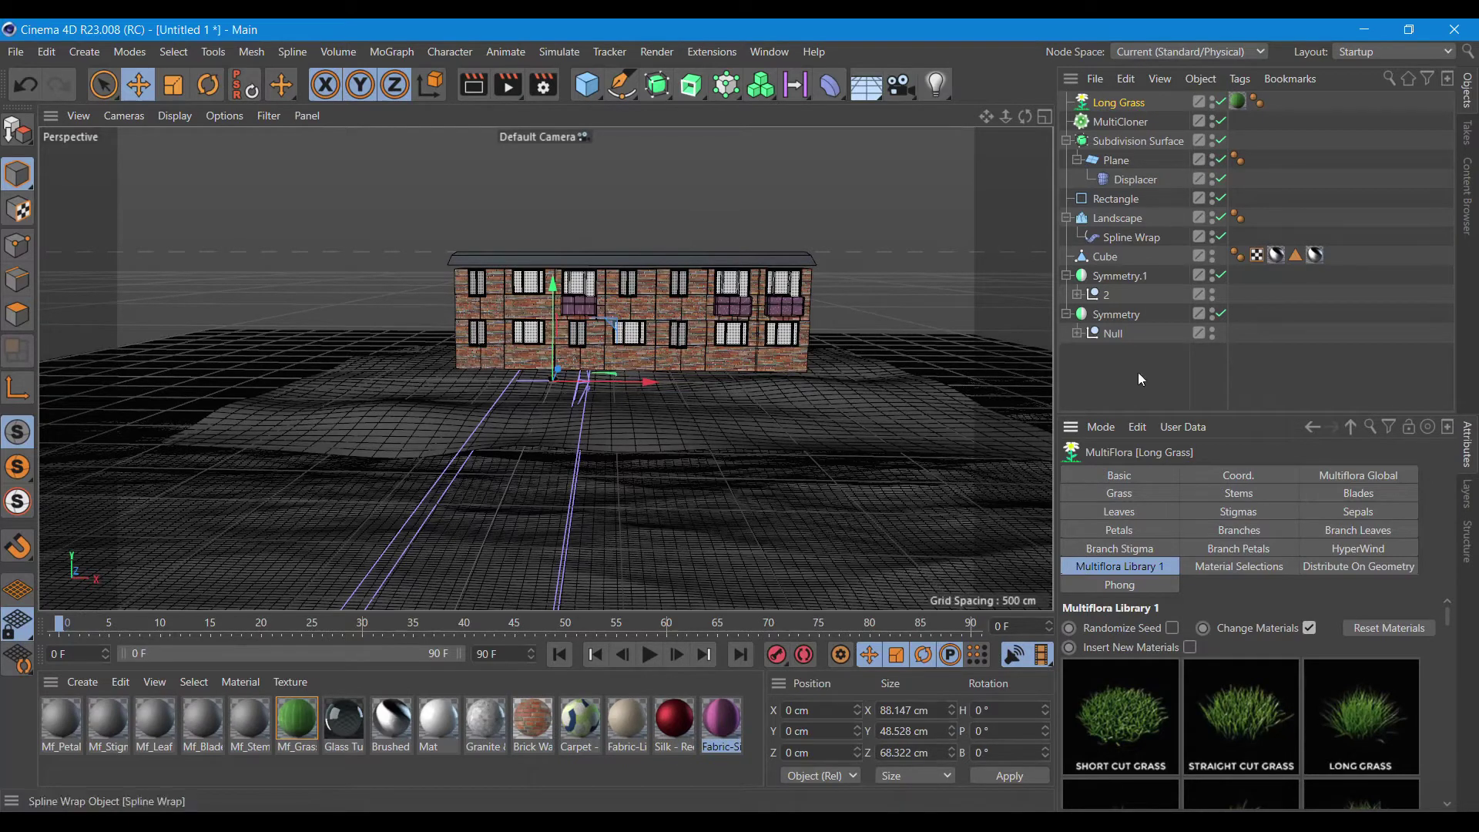
mouse_move(278, 732)
mouse_down()
mouse_move(1153, 168)
mouse_move(1112, 163)
mouse_up()
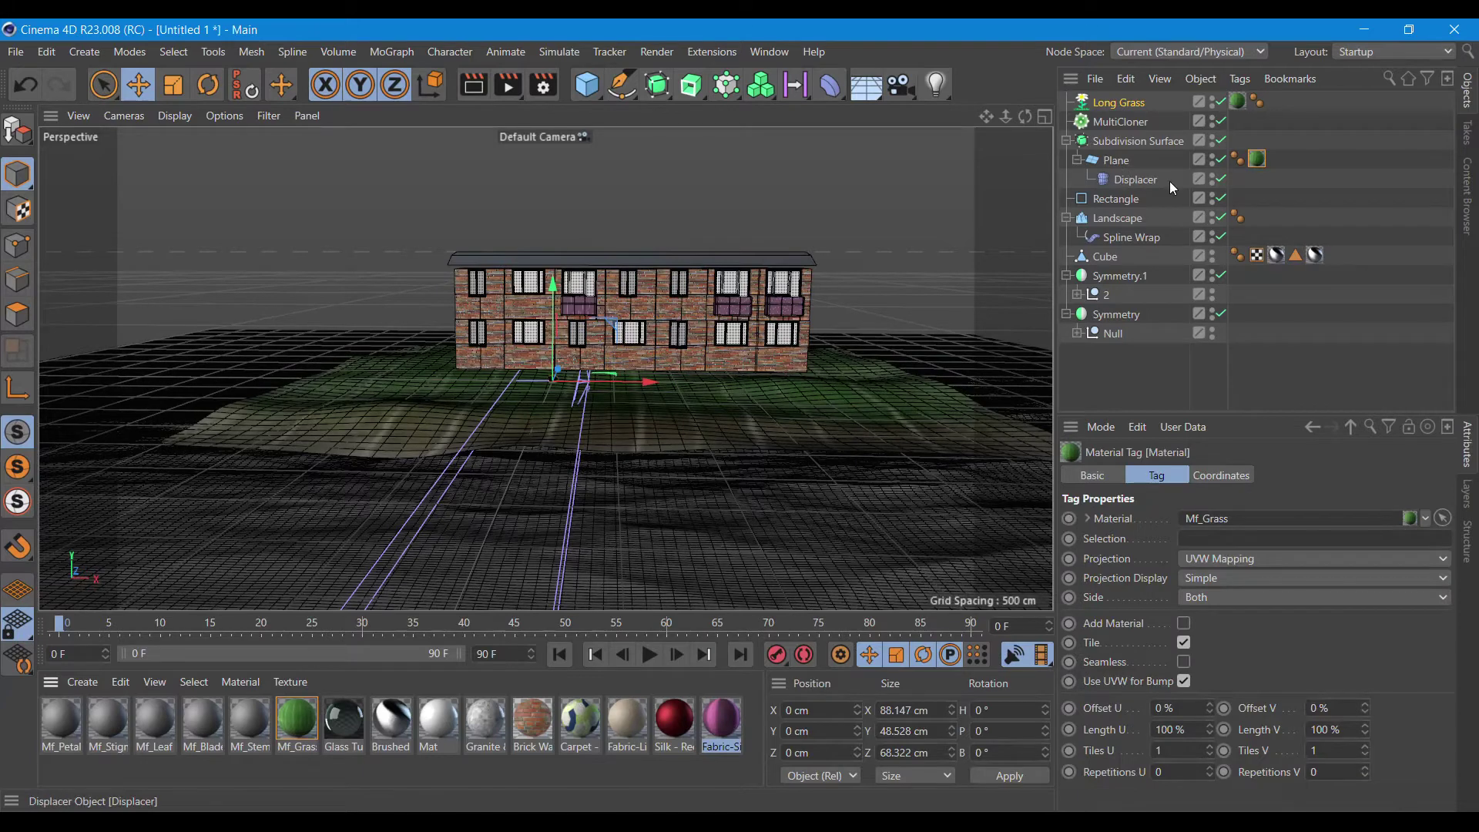
click(473, 86)
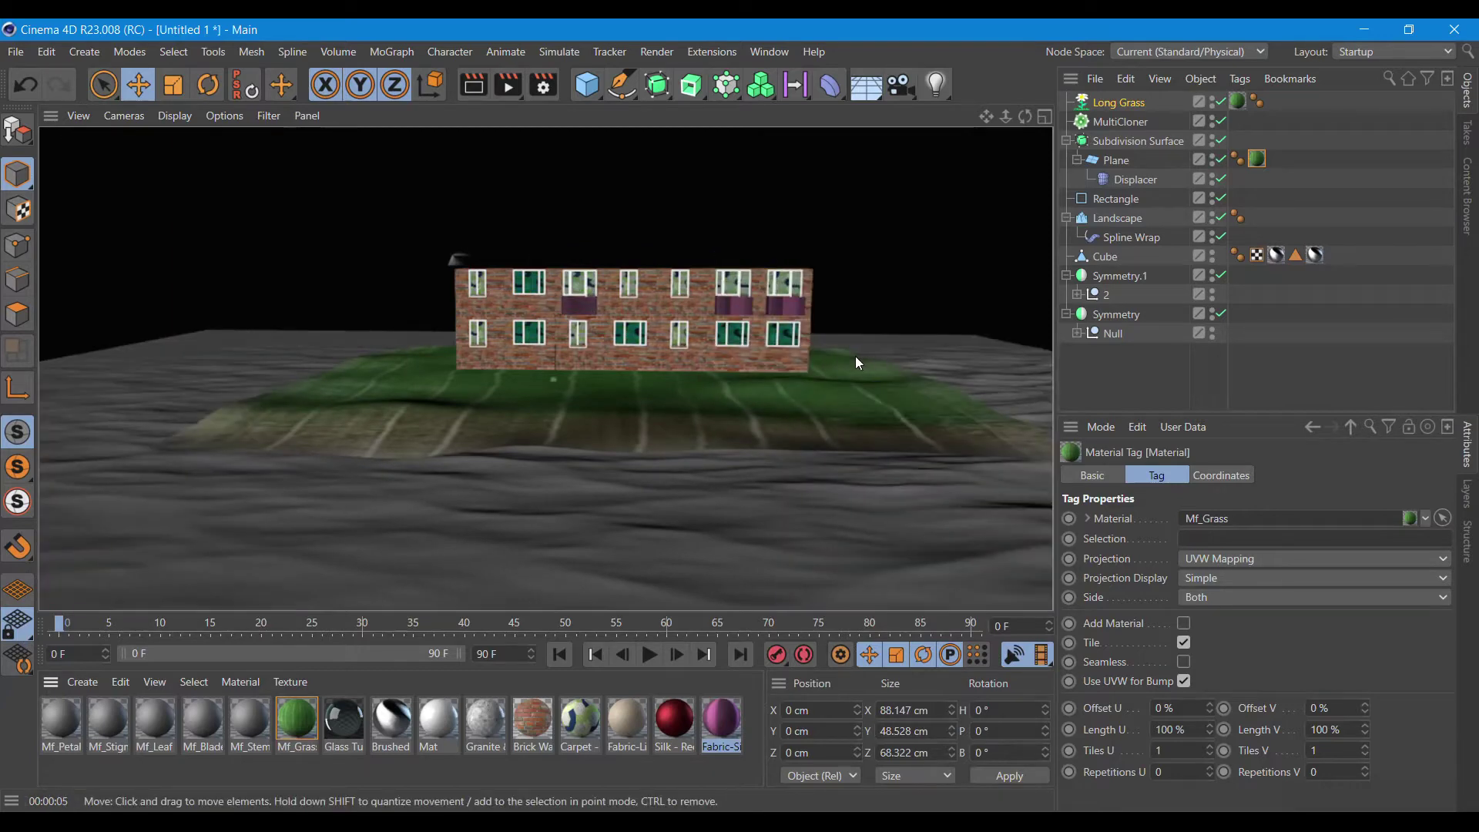
Place Long Grass inside the MultiCloner and render the scene.
scroll(774, 376, up, 1)
scroll(743, 400, up, 2)
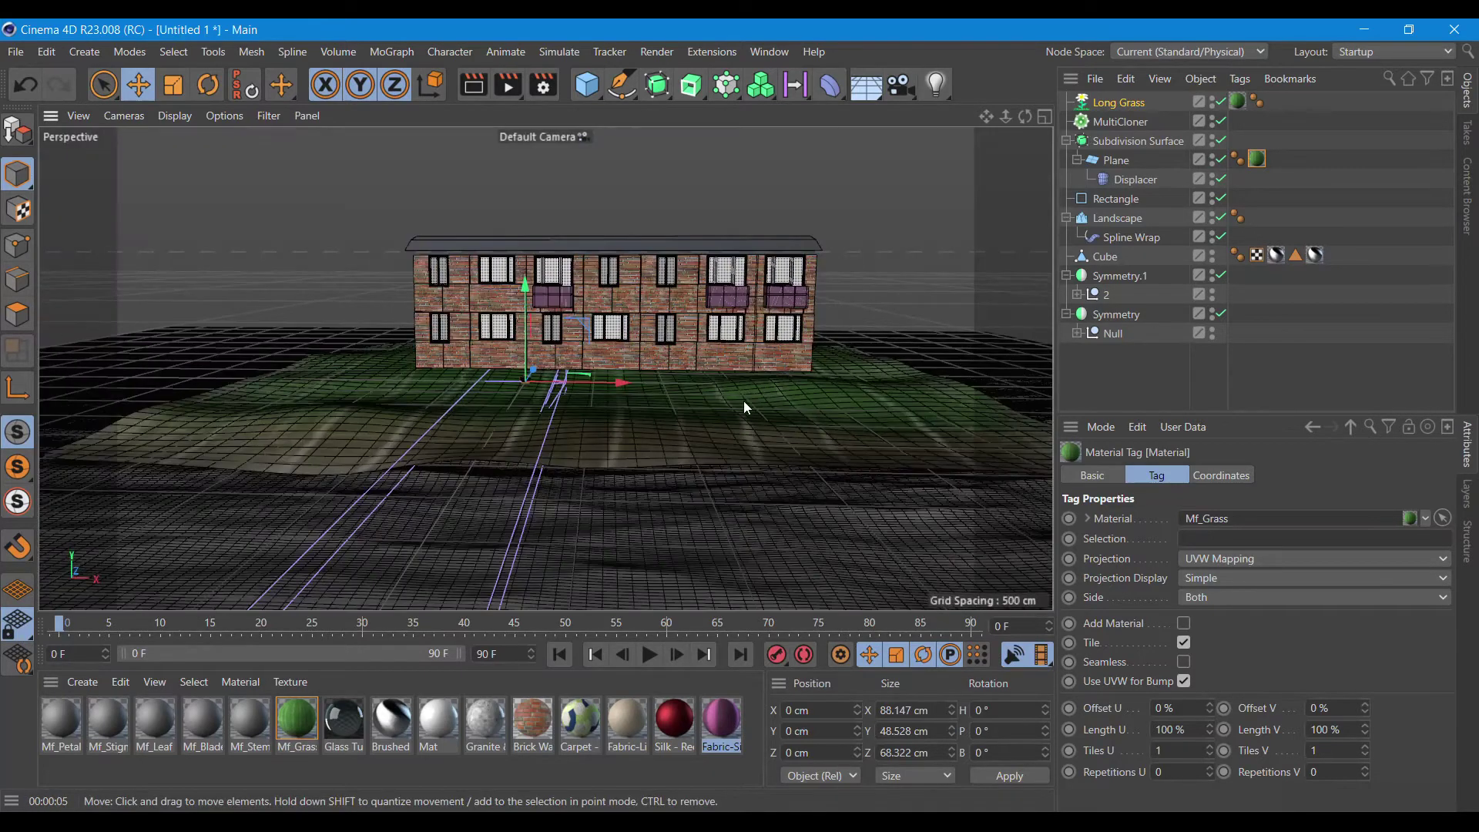
scroll(743, 401, up, 3)
scroll(742, 400, up, 1)
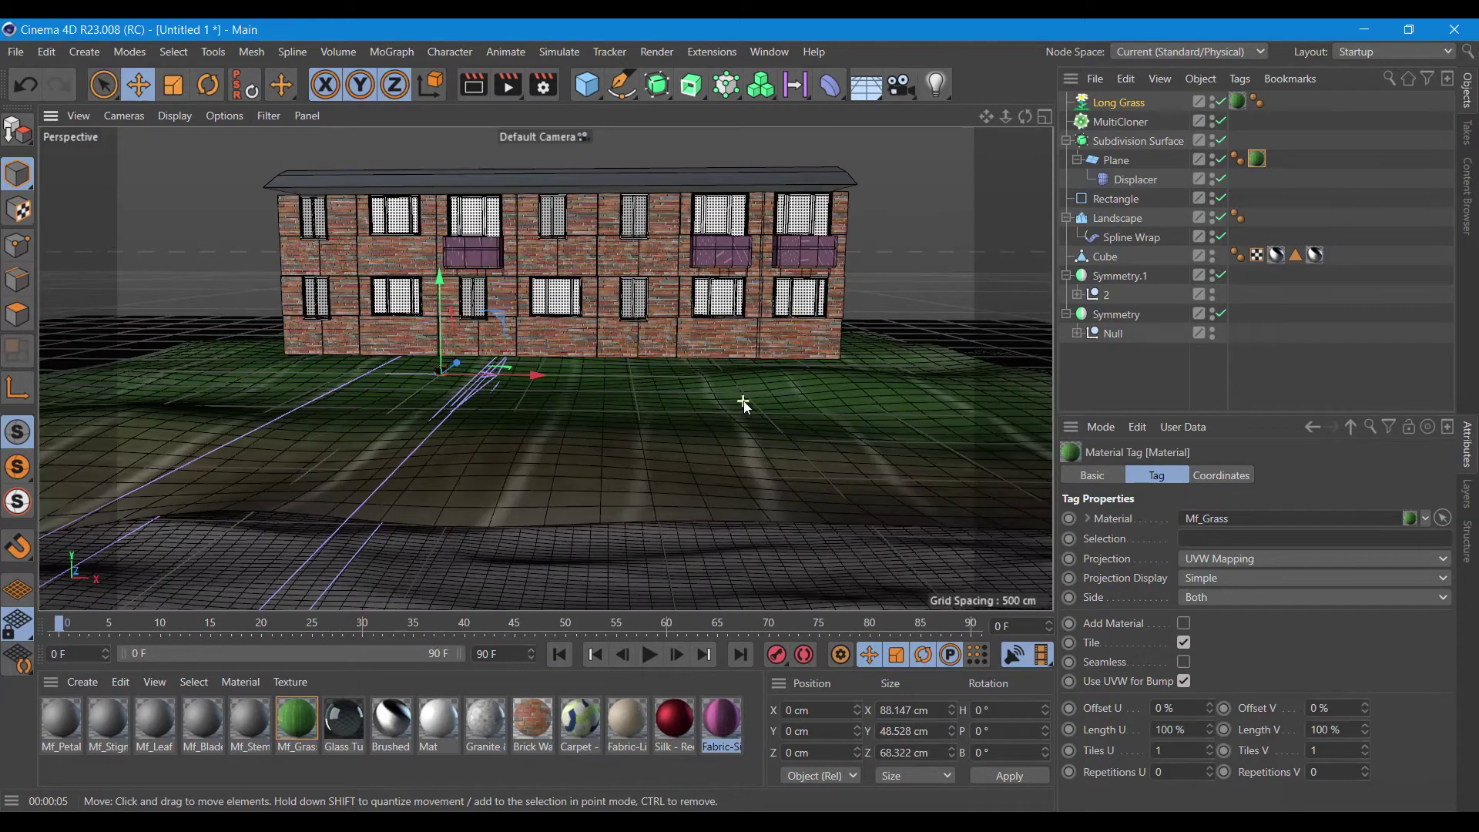
drag(1130, 122, 1128, 120)
click(1128, 120)
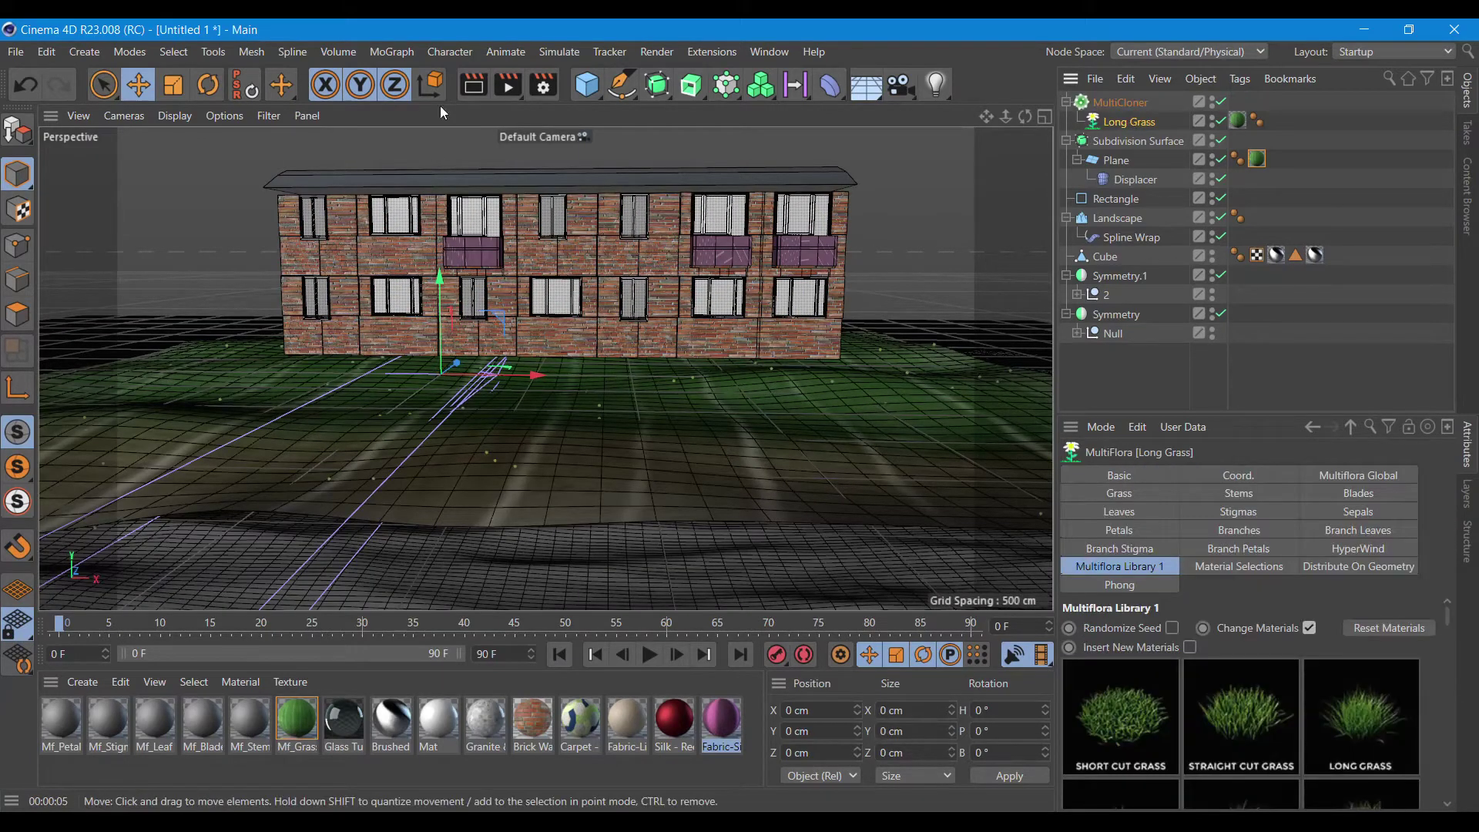
click(470, 87)
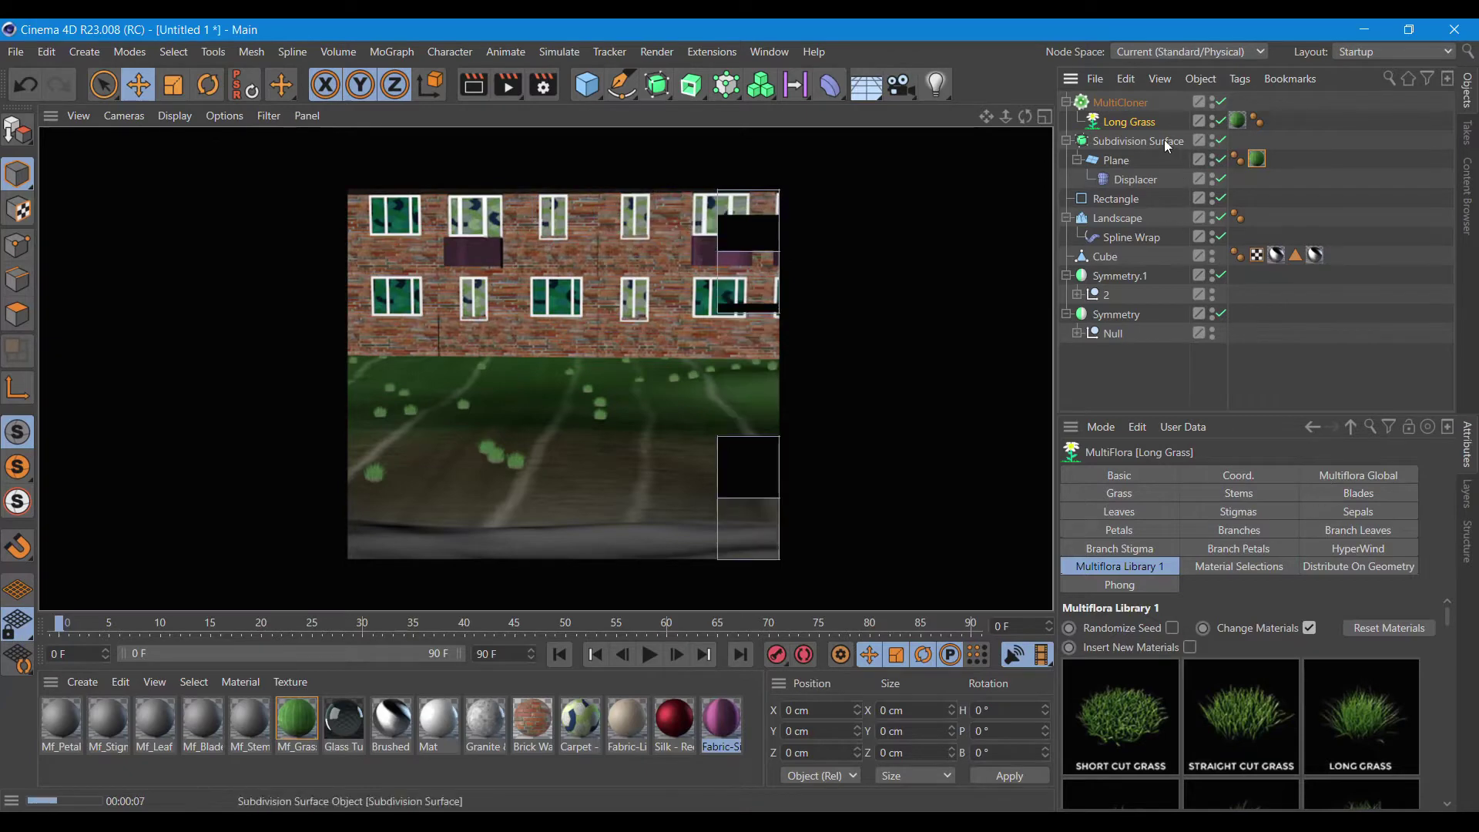
Set the MultiCloner's clone count to 1000 and render the denser grass.
click(1125, 103)
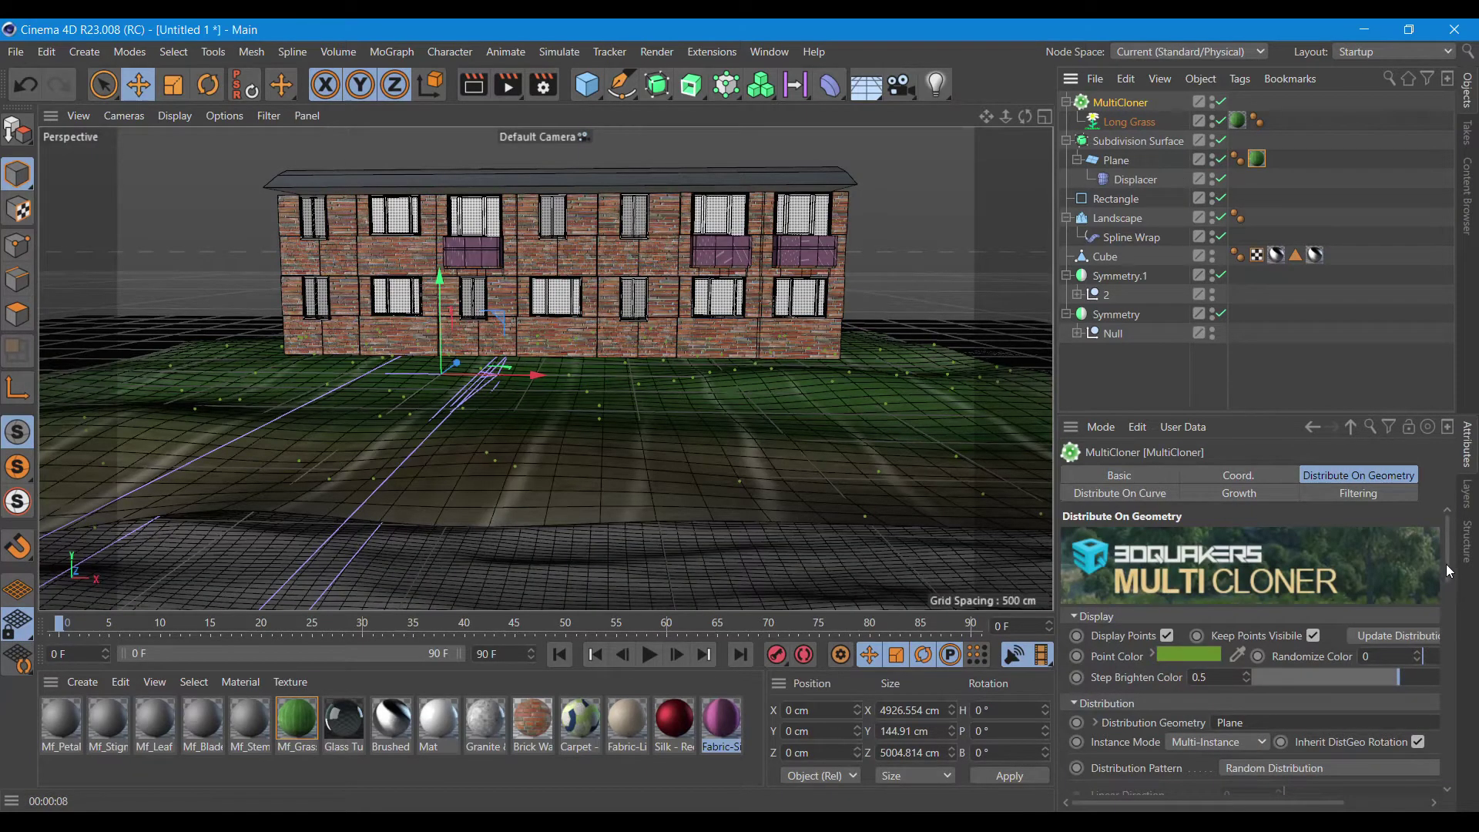
drag(1447, 566, 1459, 668)
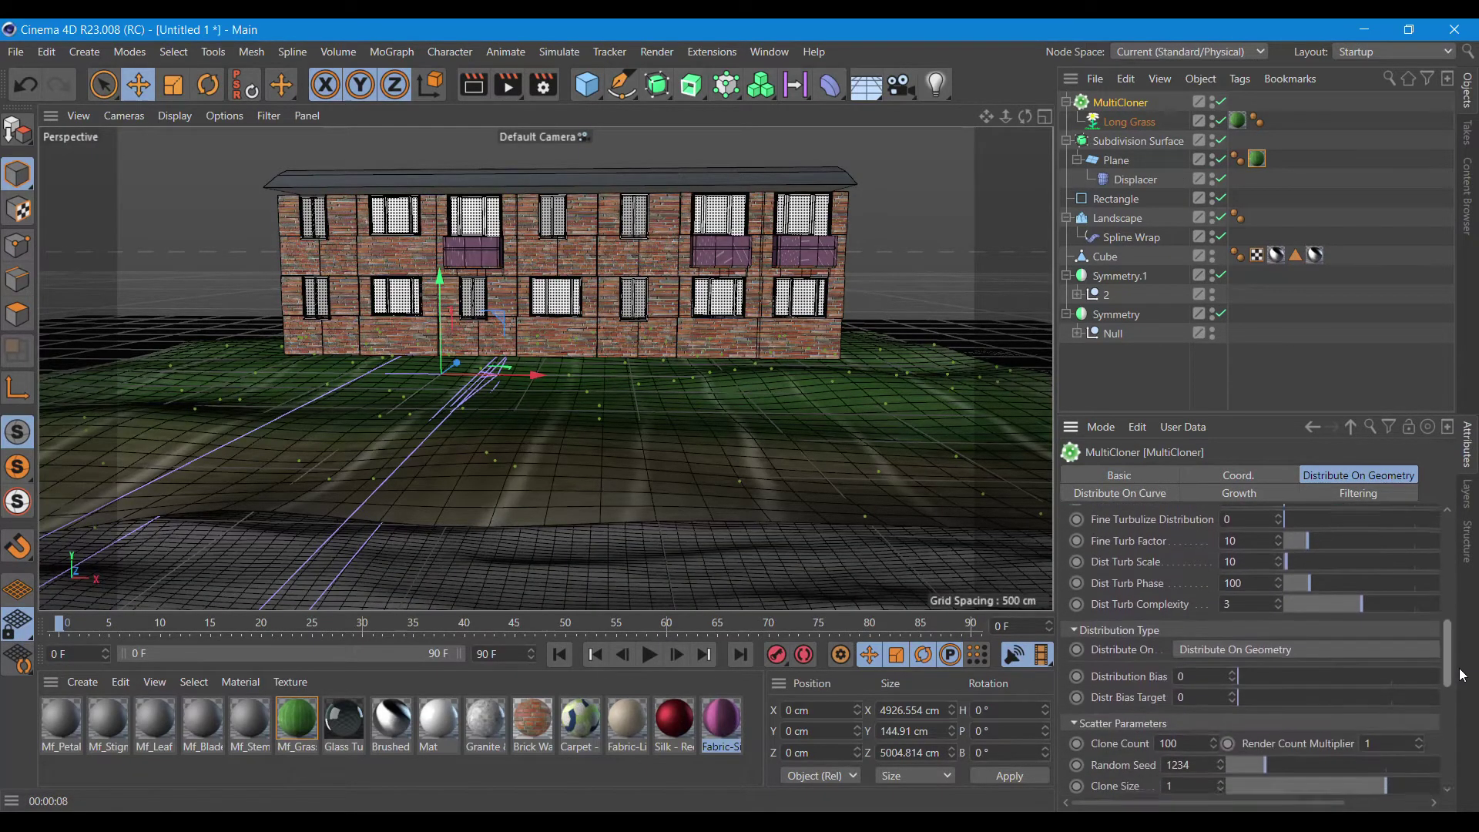
drag(1461, 674, 1466, 650)
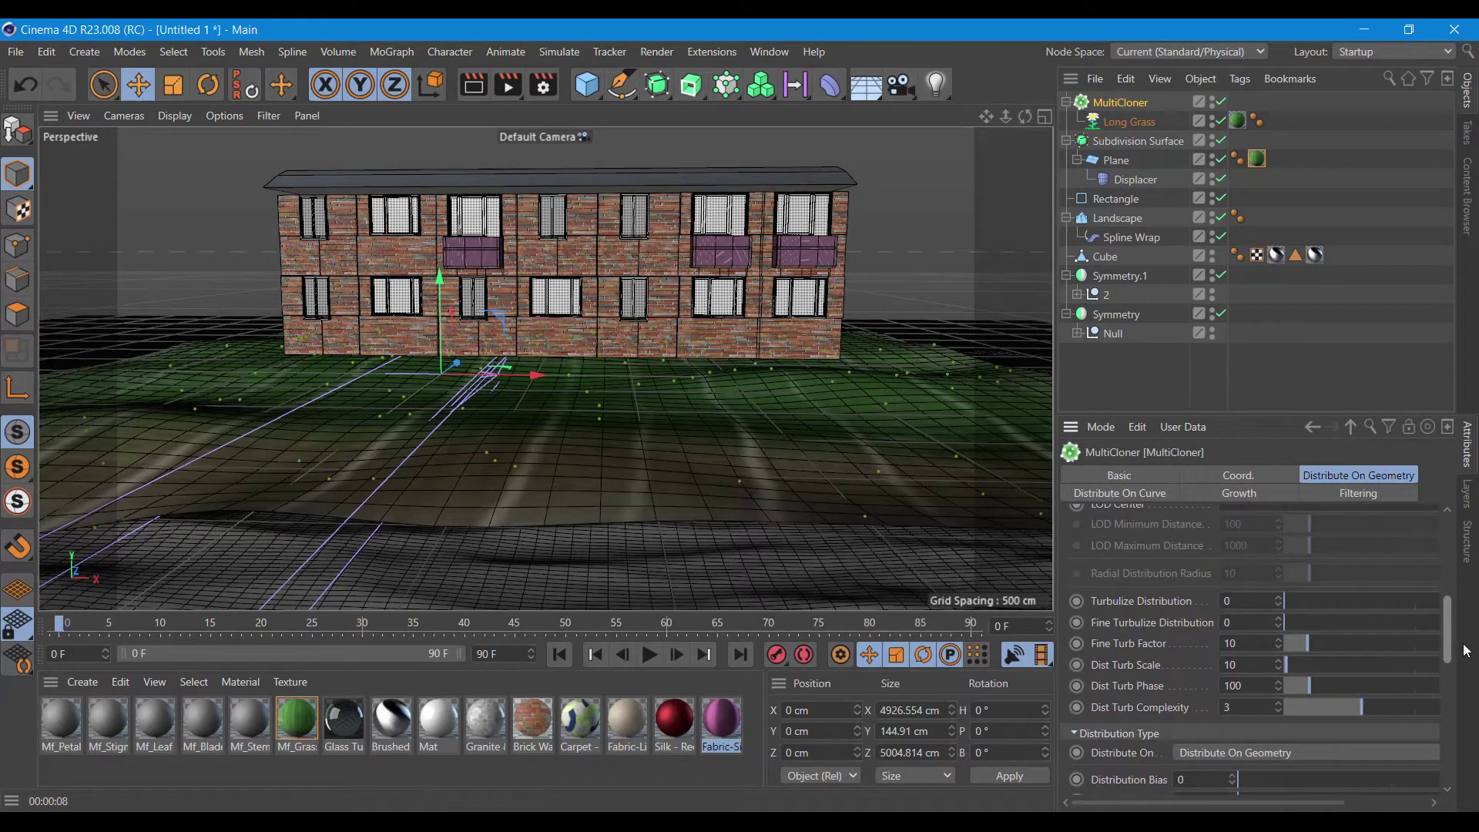
drag(1466, 651, 1471, 662)
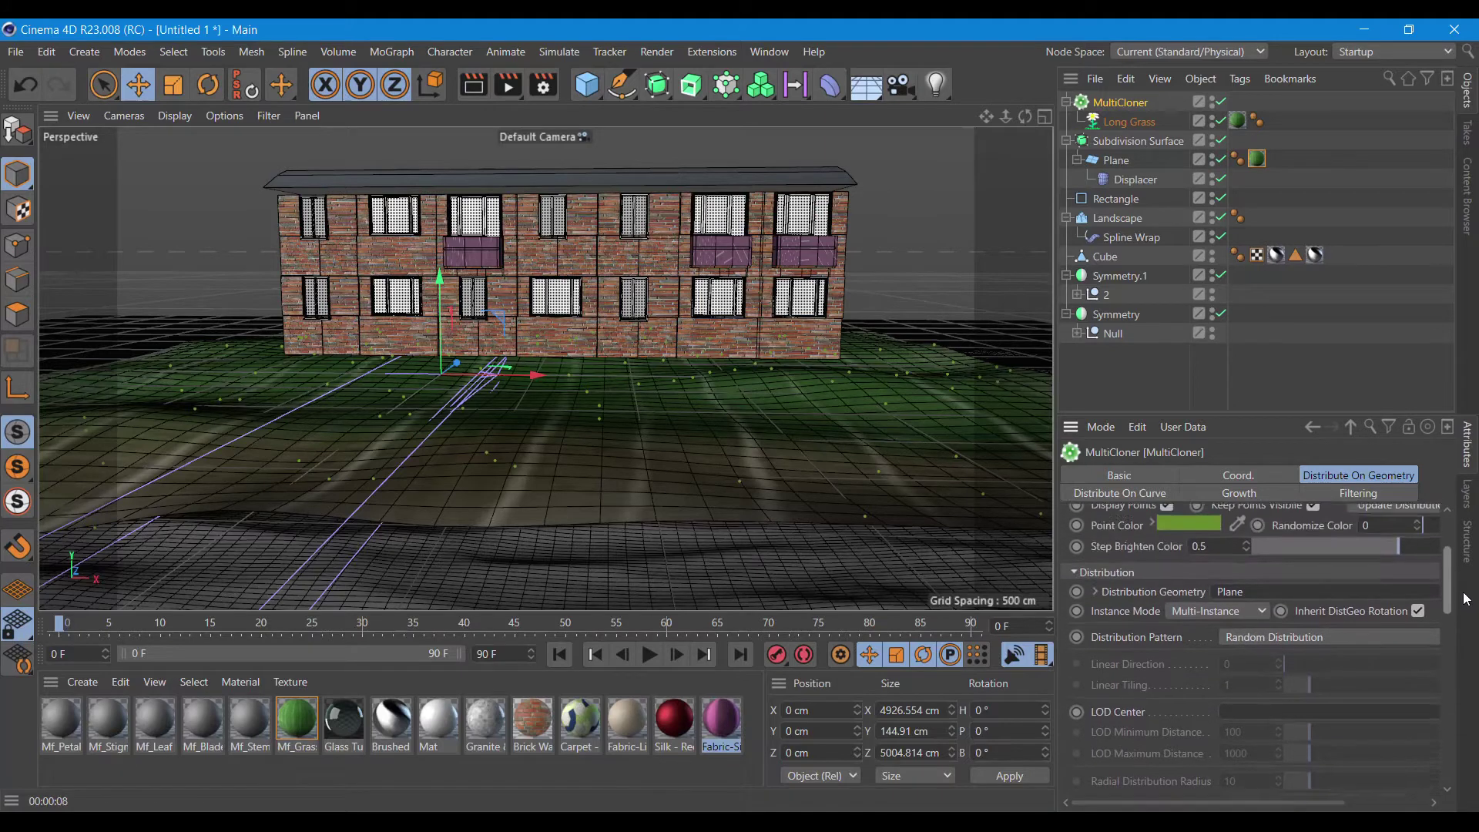
drag(1471, 662, 1471, 693)
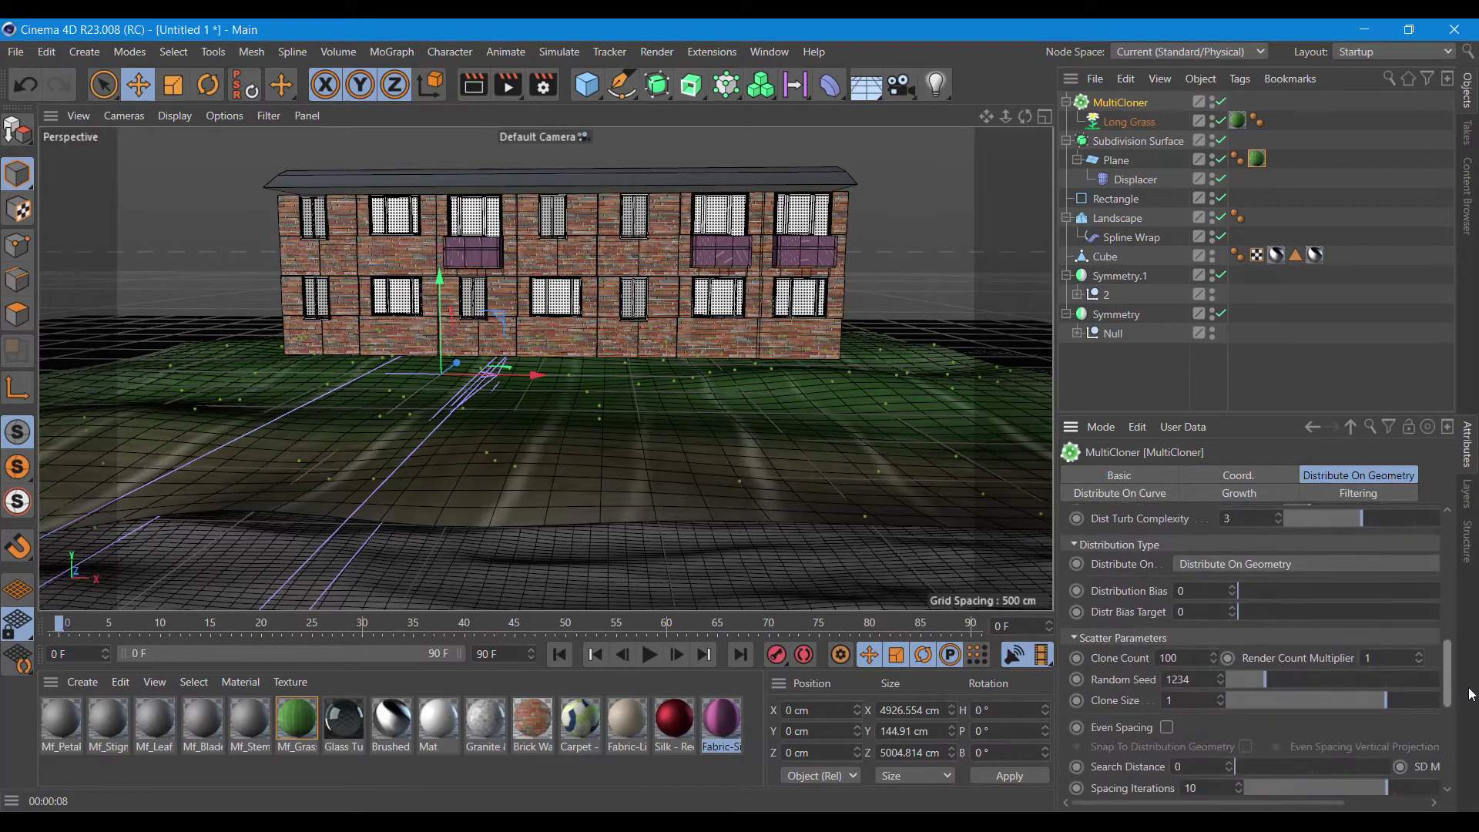
click(1373, 658)
click(1191, 655)
text(0)
key(Return)
scroll(1429, 629, up, 4)
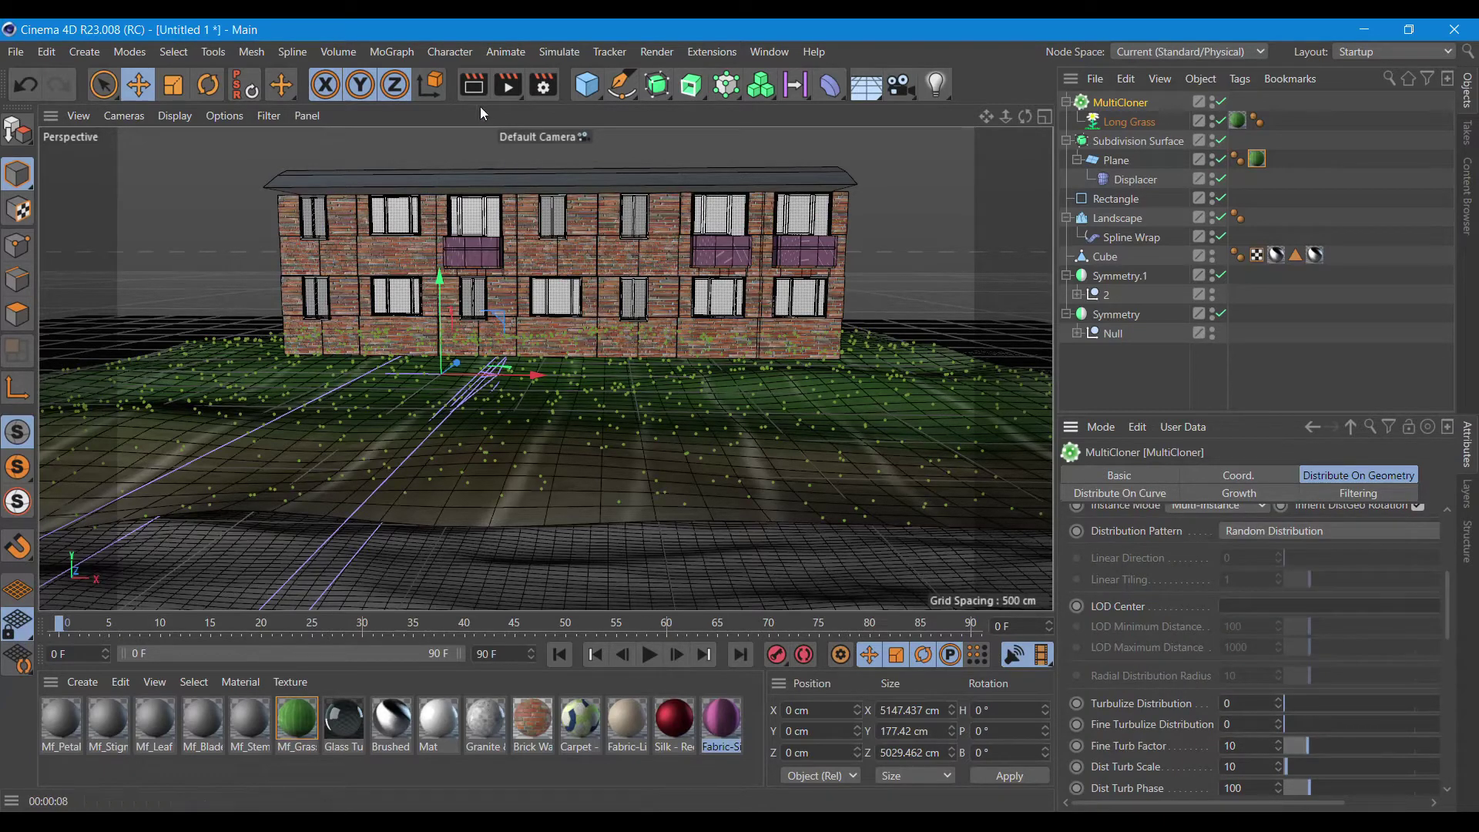
click(473, 86)
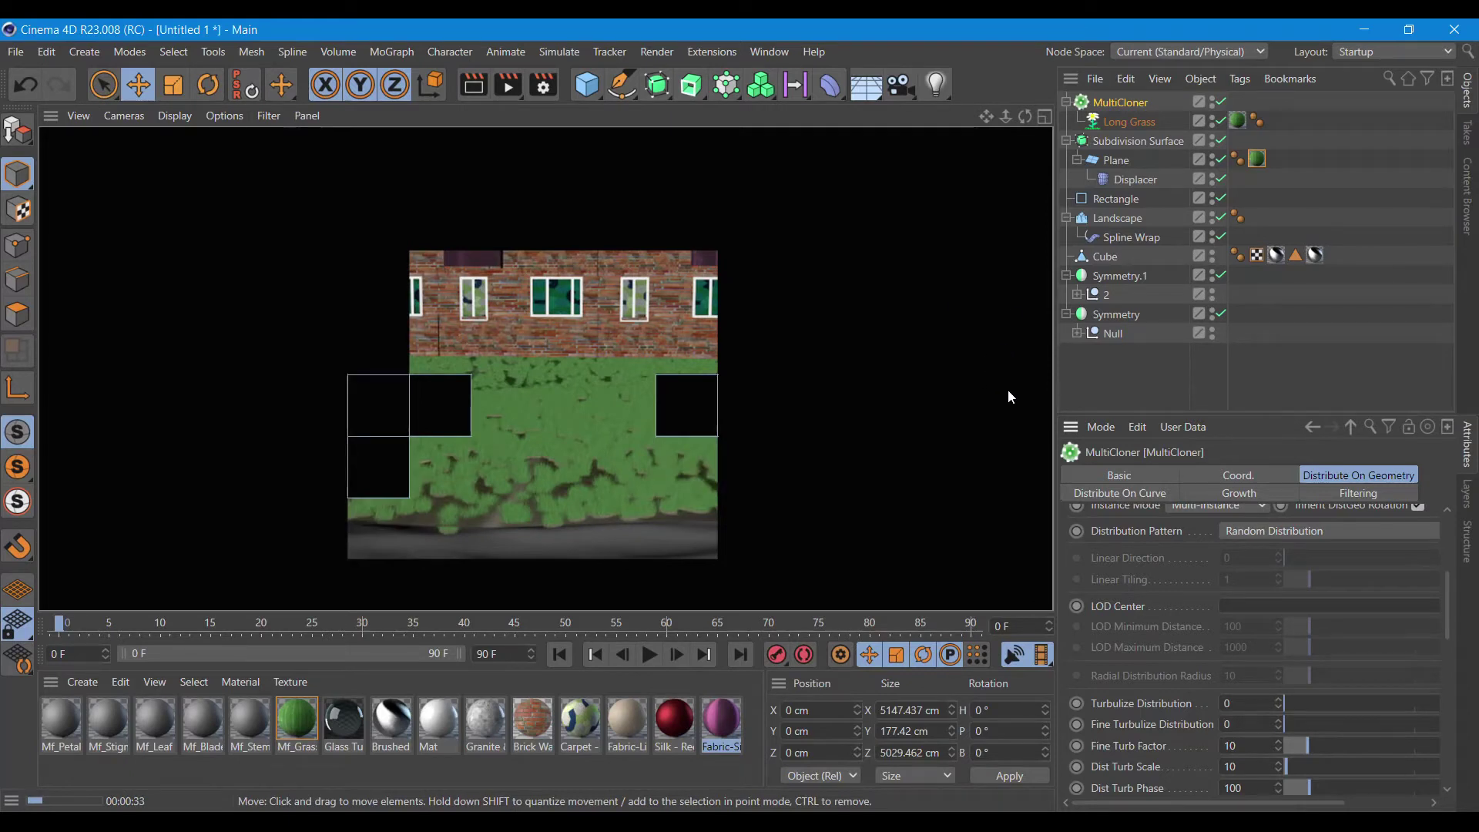
Add a Physical Sky to the scene and view the building at an angle.
click(873, 95)
click(1069, 123)
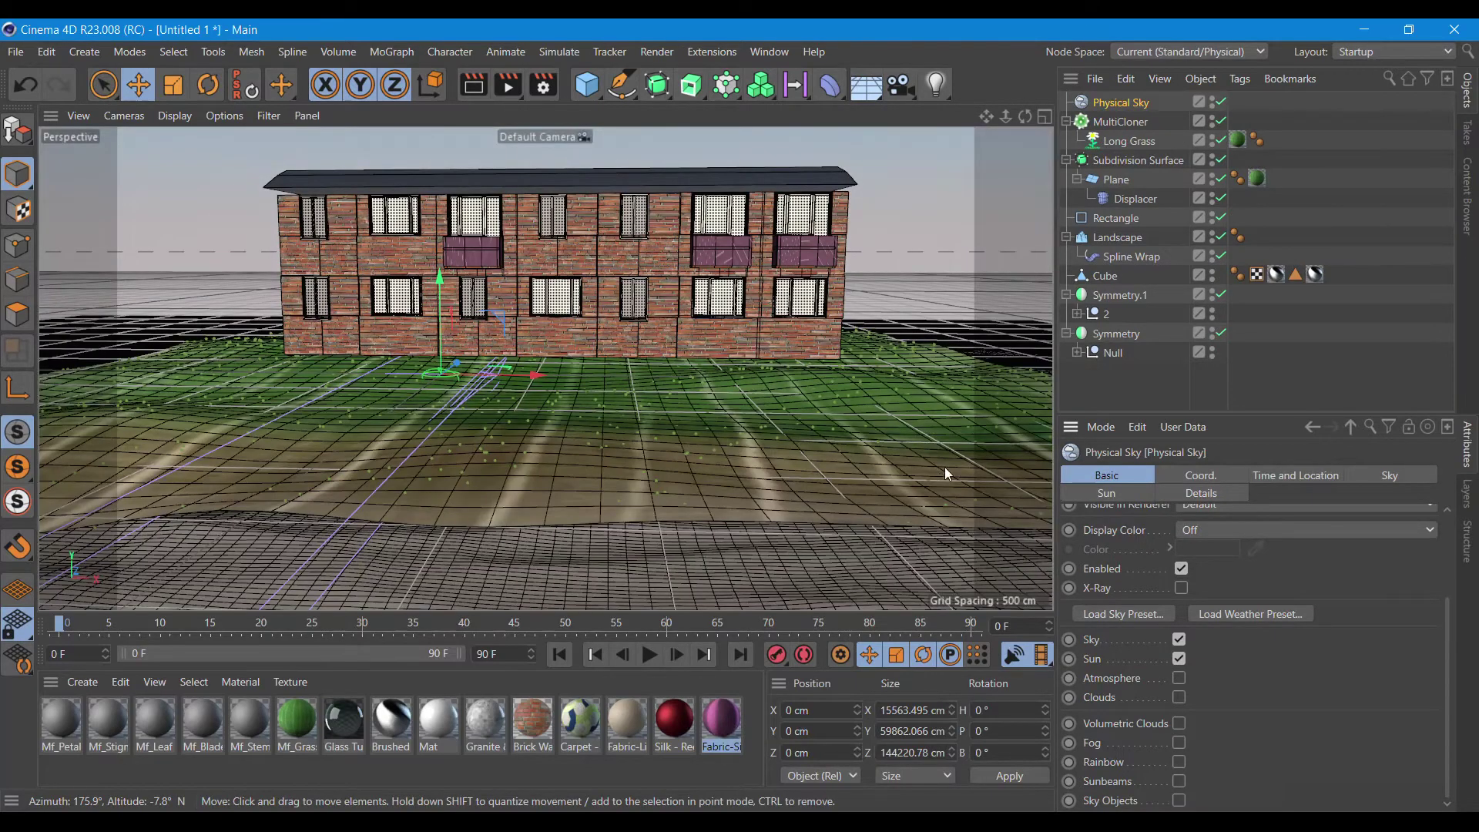
drag(1025, 116, 978, 123)
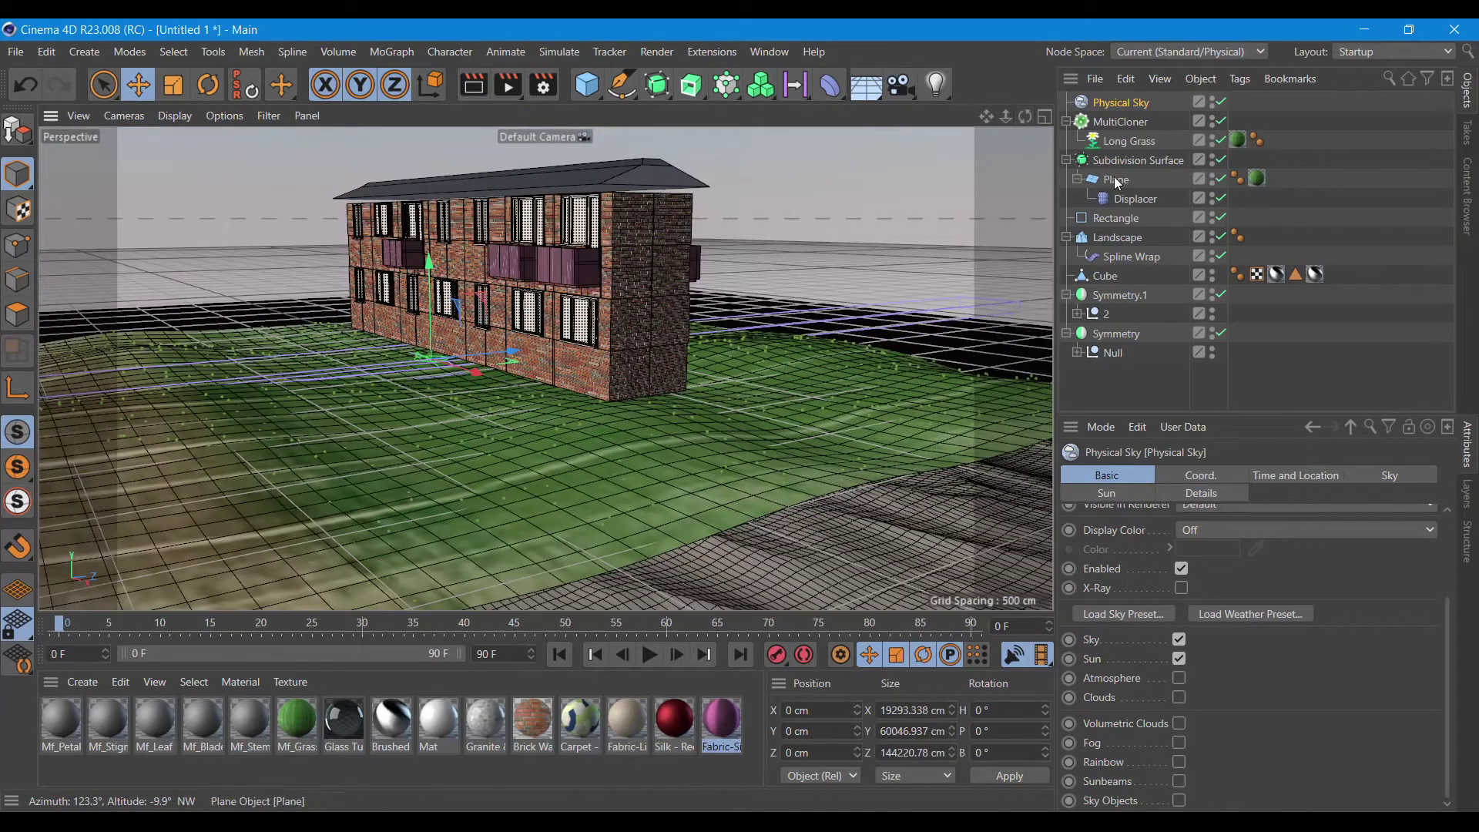
Lower the Cube about 20 cm in Y and start a render to check the sky.
click(1106, 275)
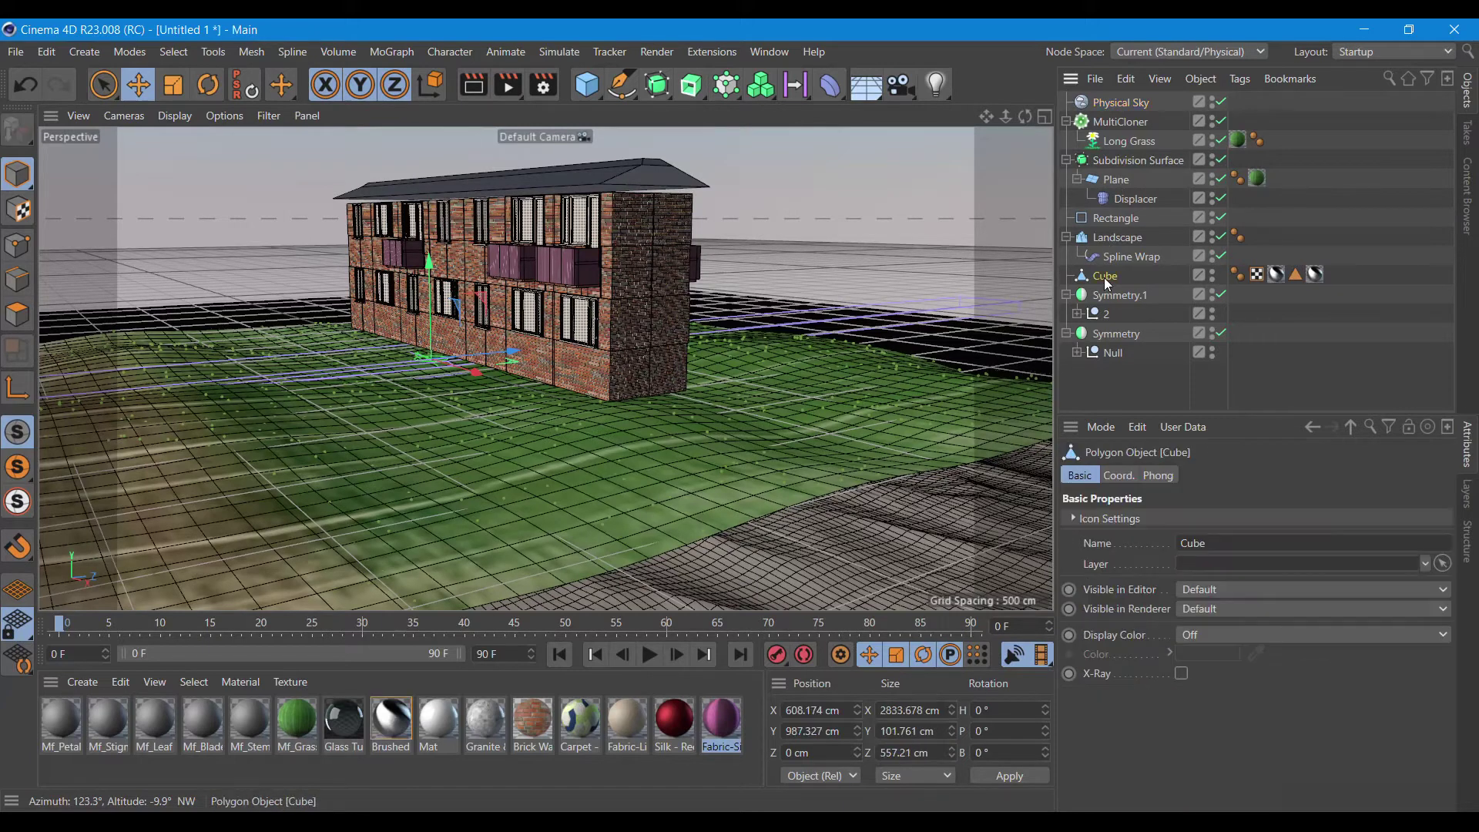
drag(478, 150, 479, 158)
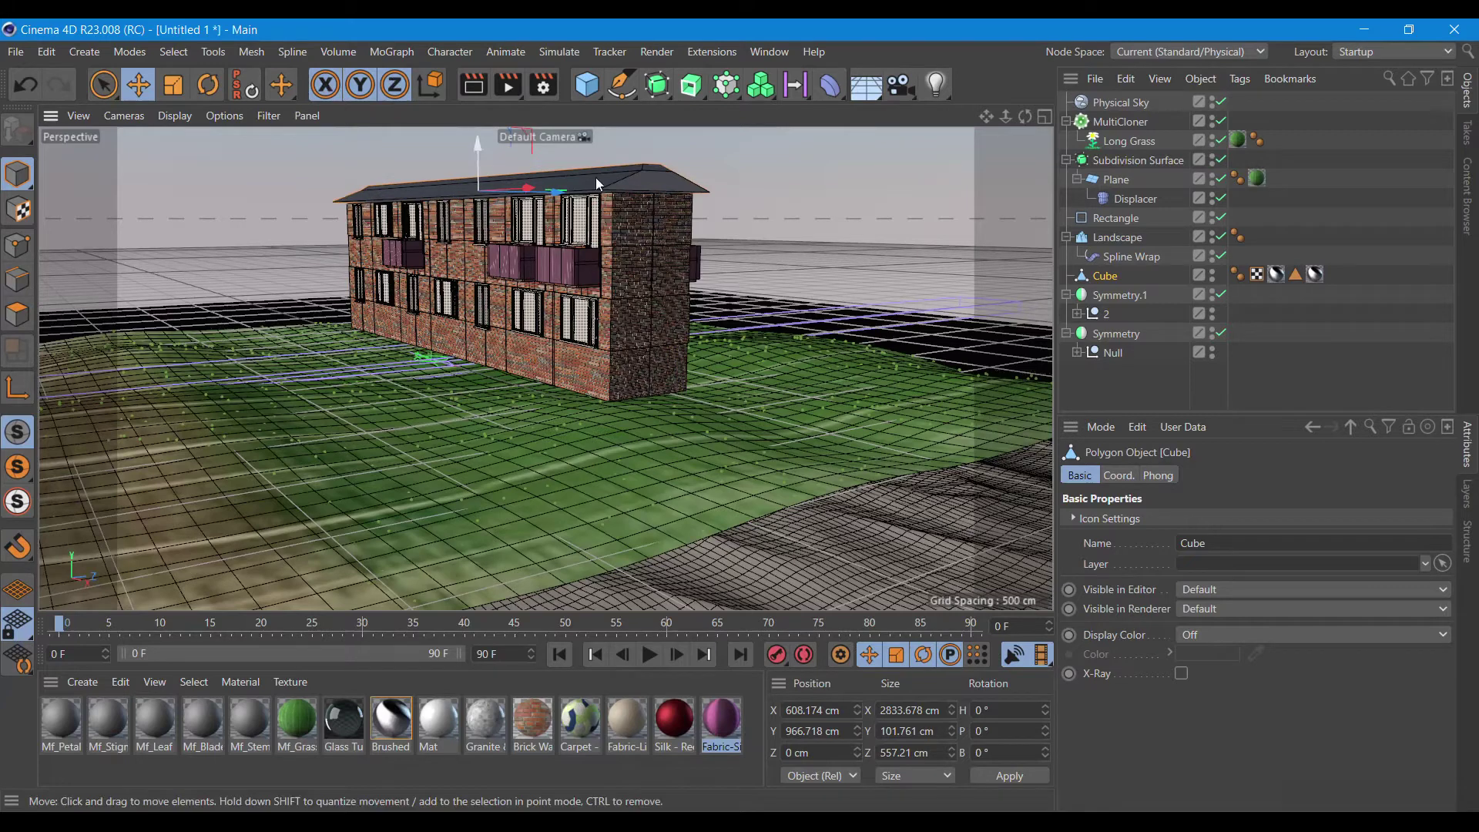
click(469, 91)
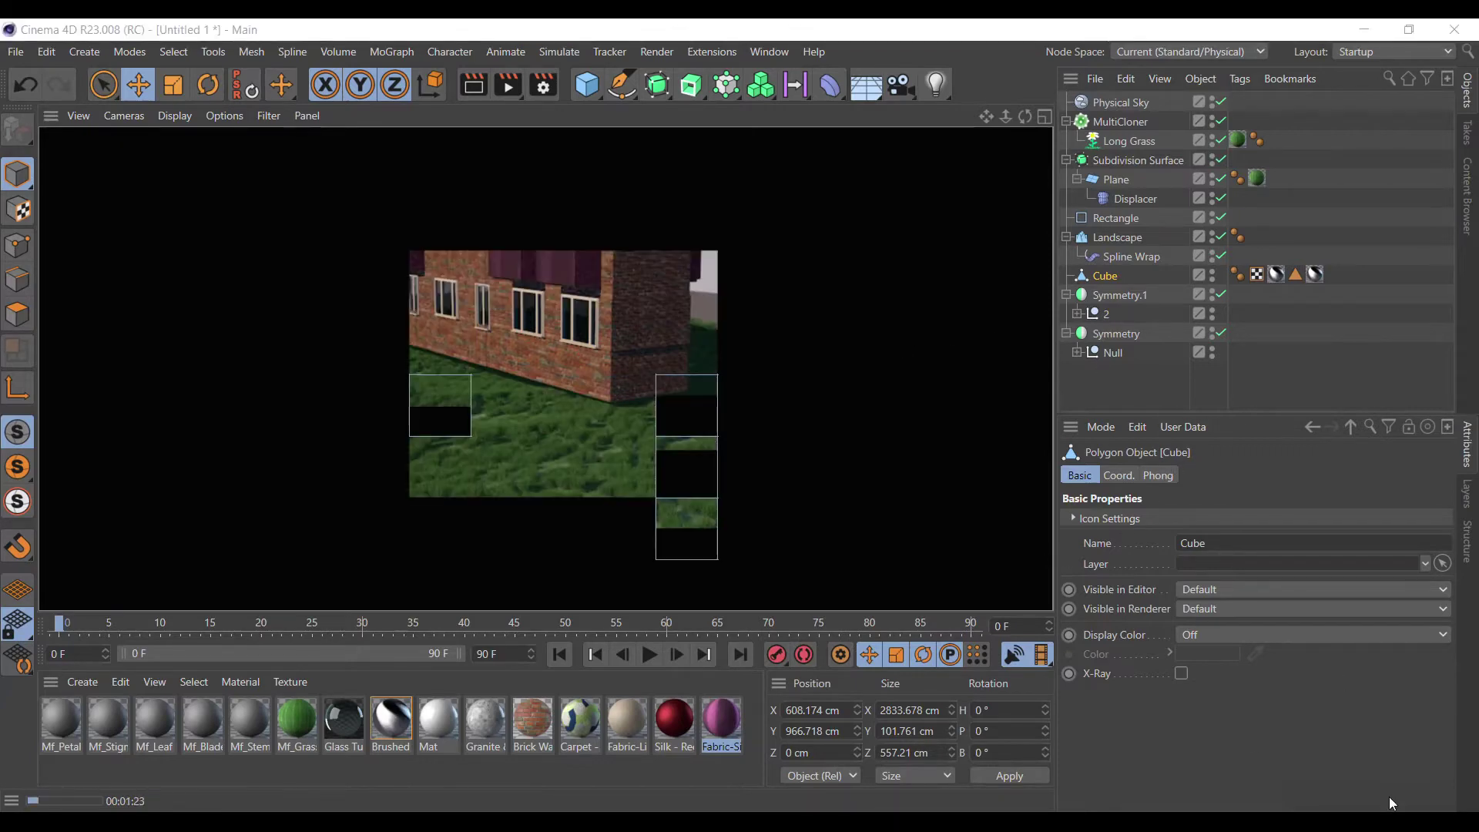
click(892, 553)
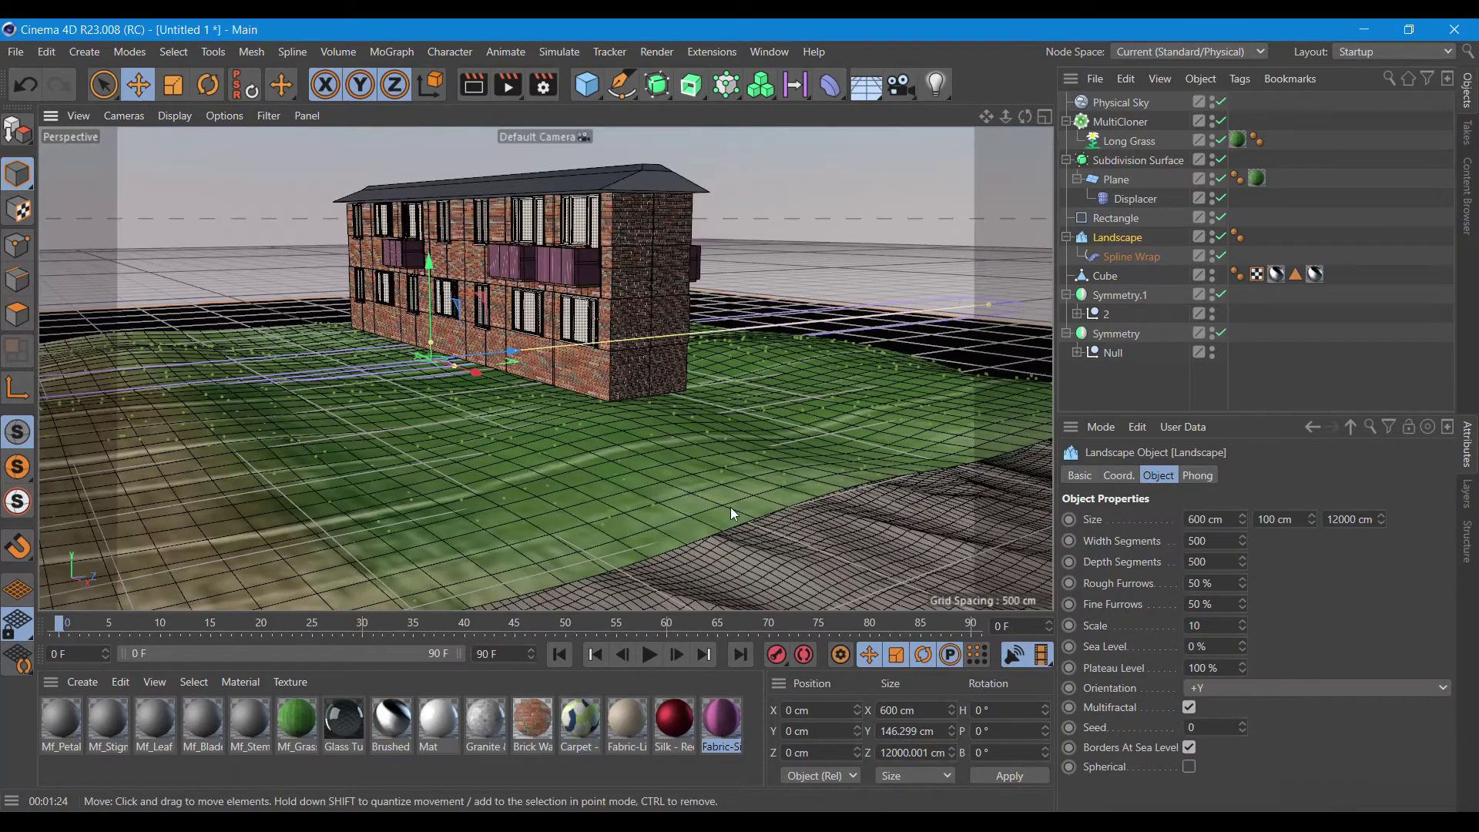
Create a new material Mat.1 and give its Color channel a 2D - V Gradient texture.
click(80, 681)
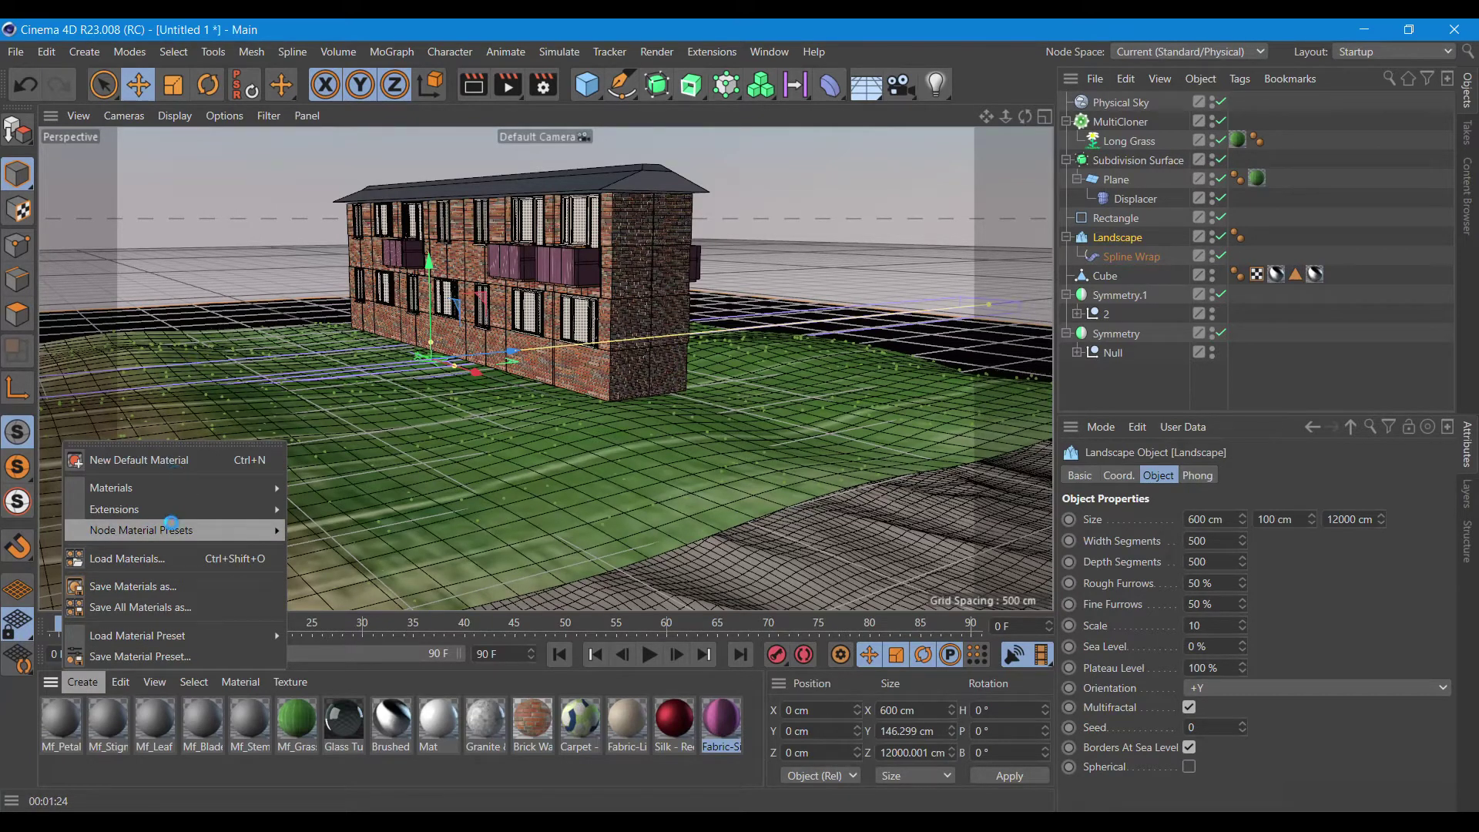
mouse_move(173, 487)
click(352, 516)
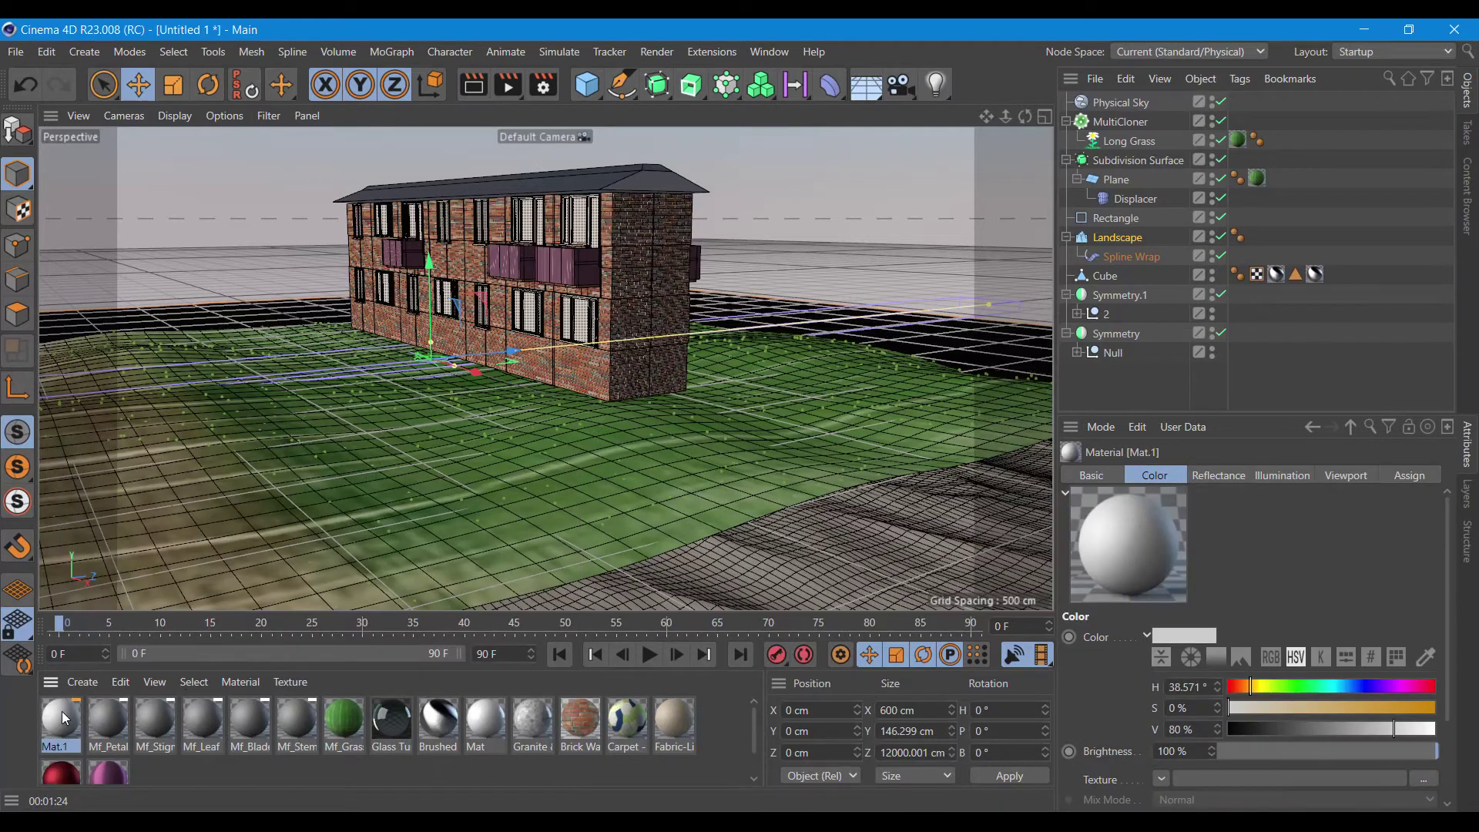
double_click(62, 713)
click(321, 313)
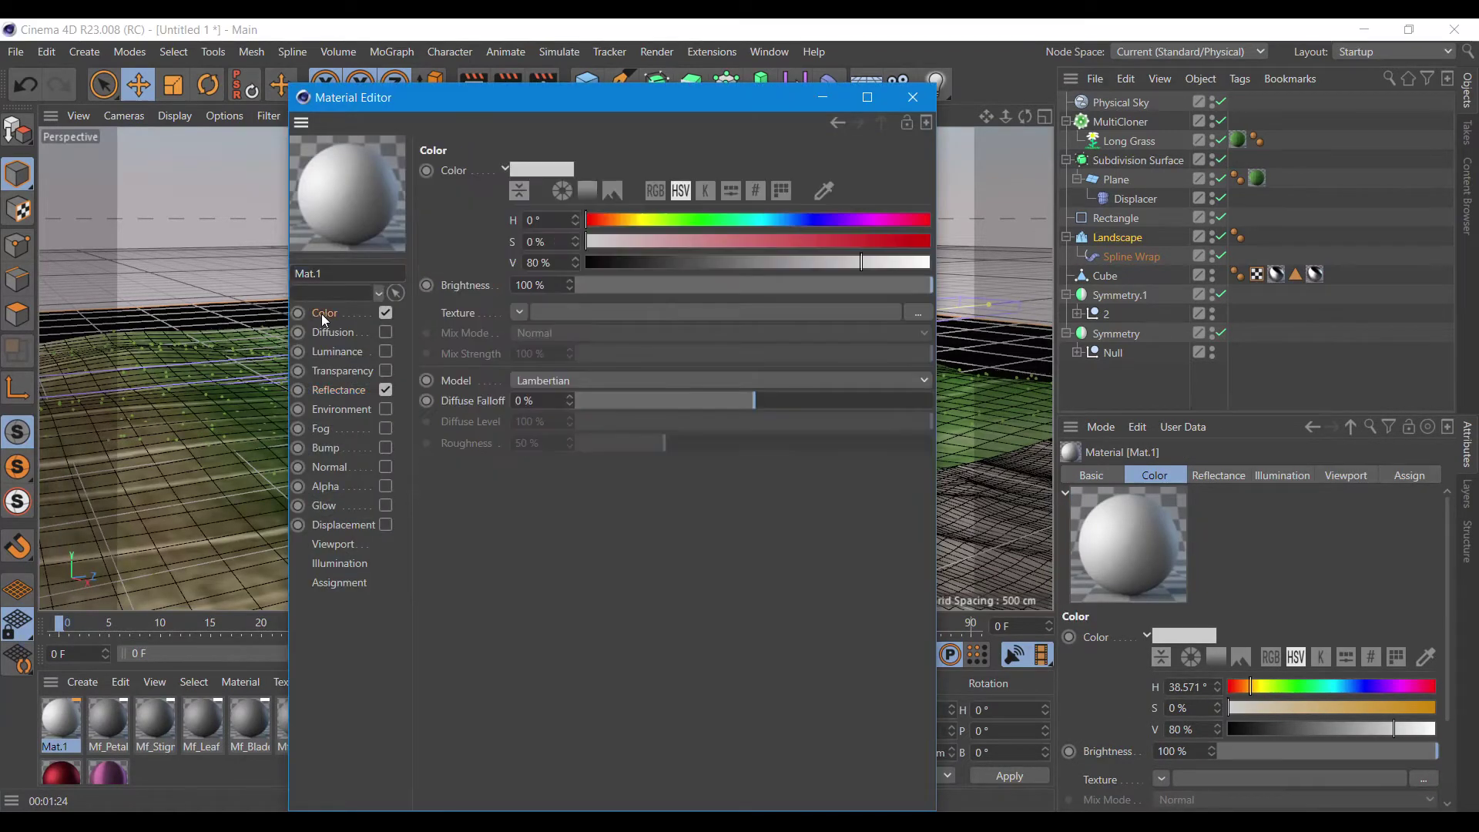
click(517, 312)
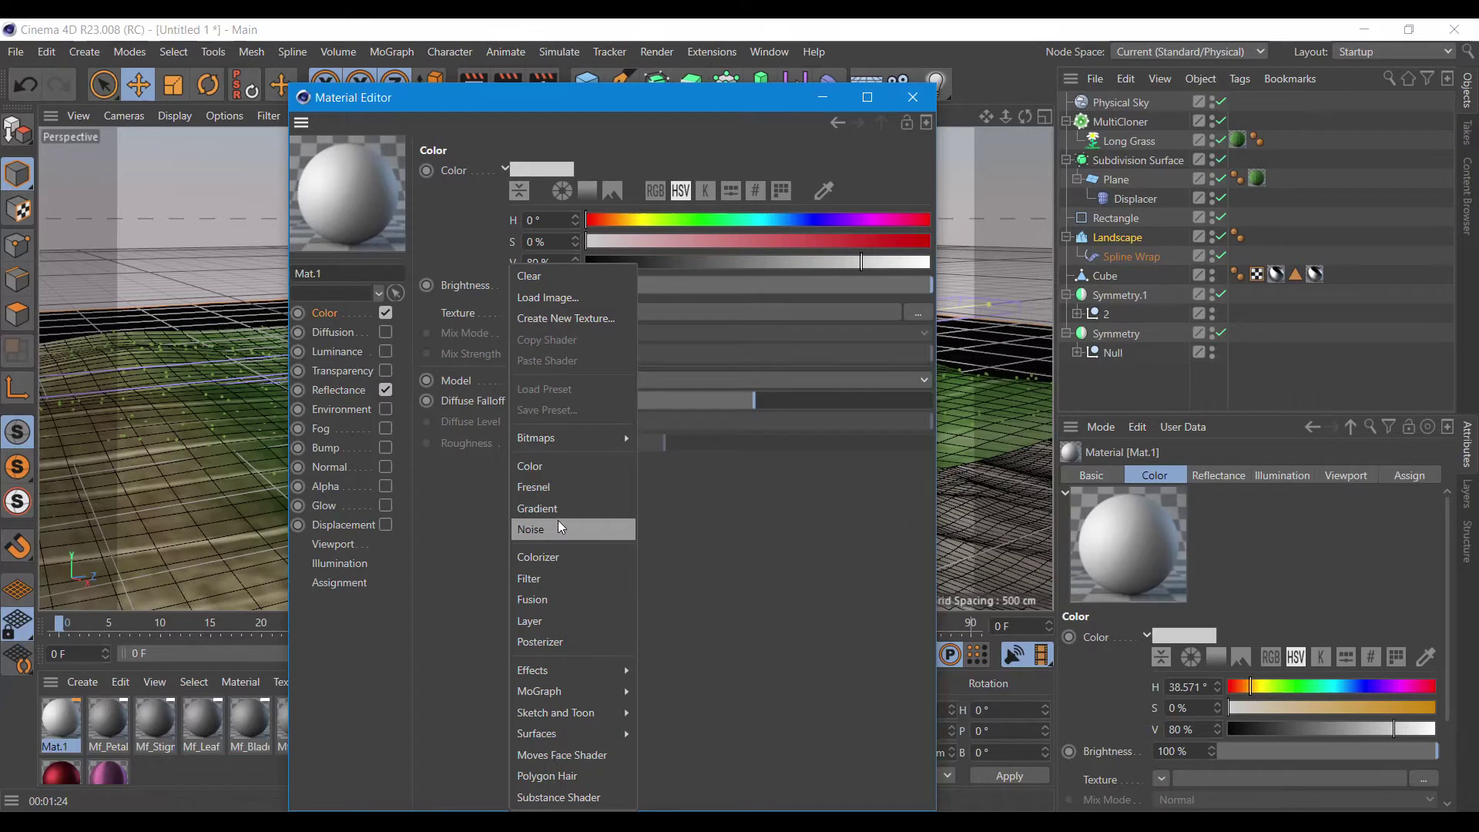
click(548, 508)
click(544, 353)
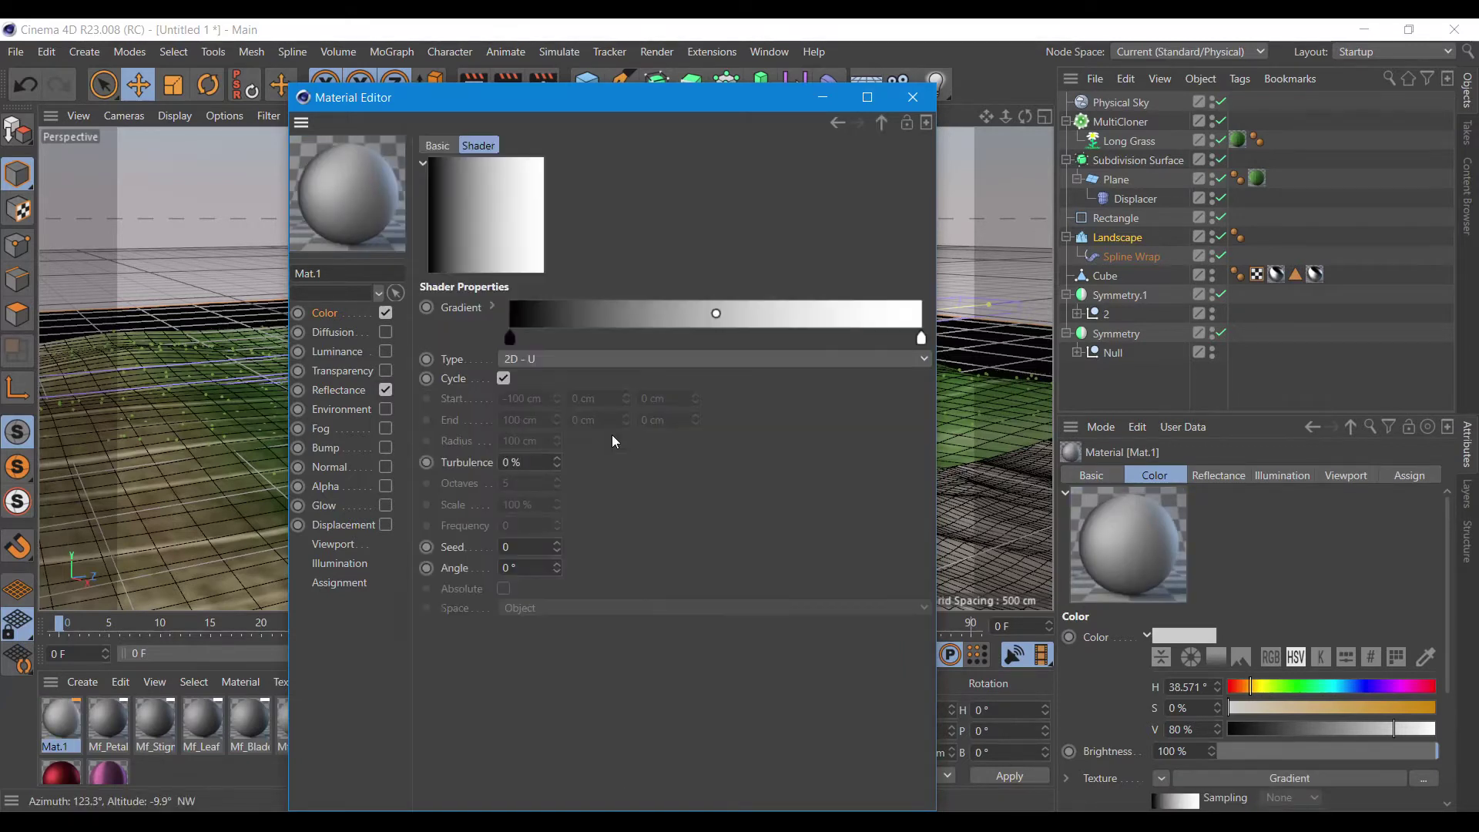
click(511, 359)
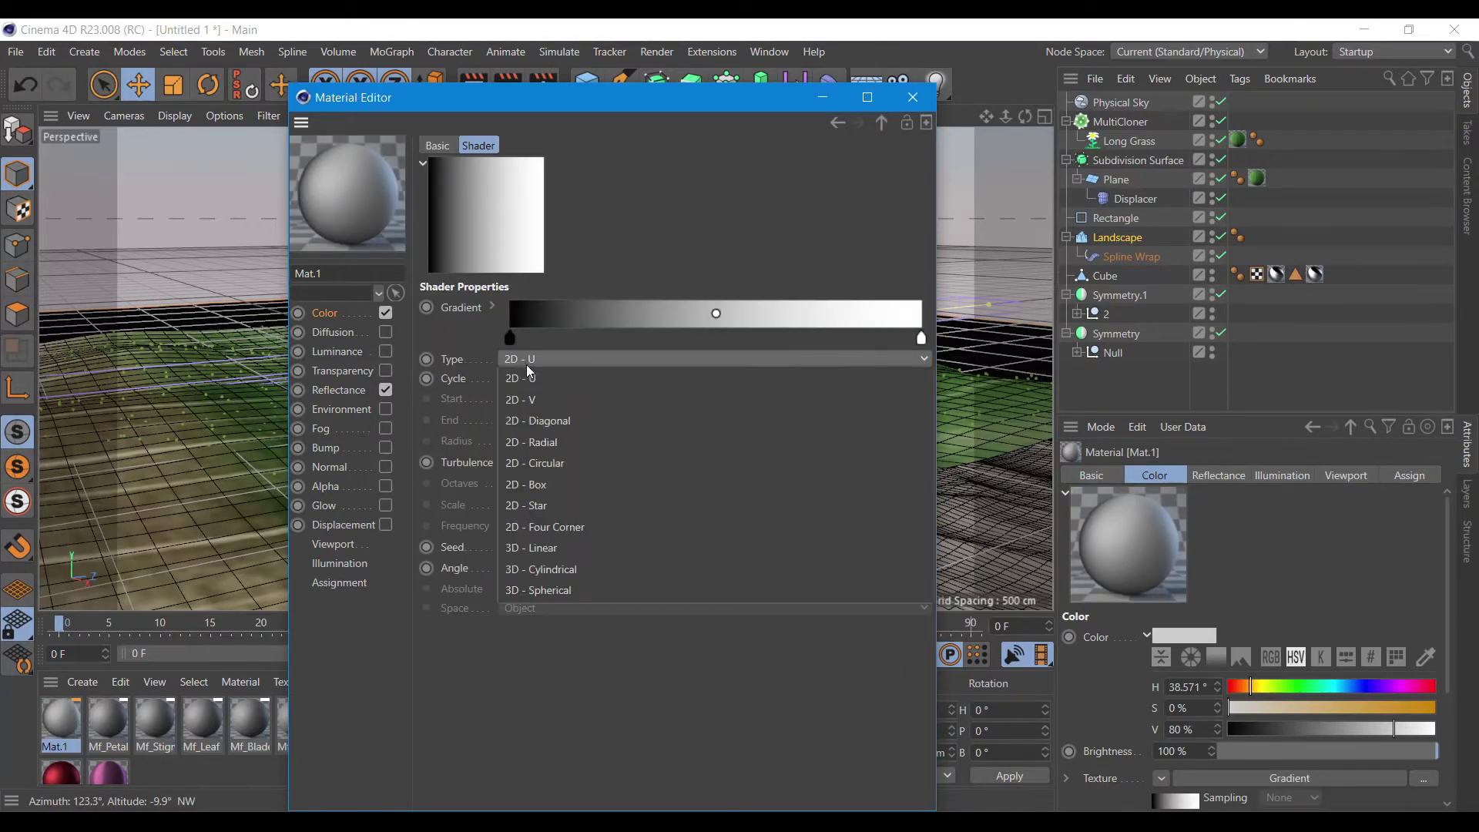
click(555, 409)
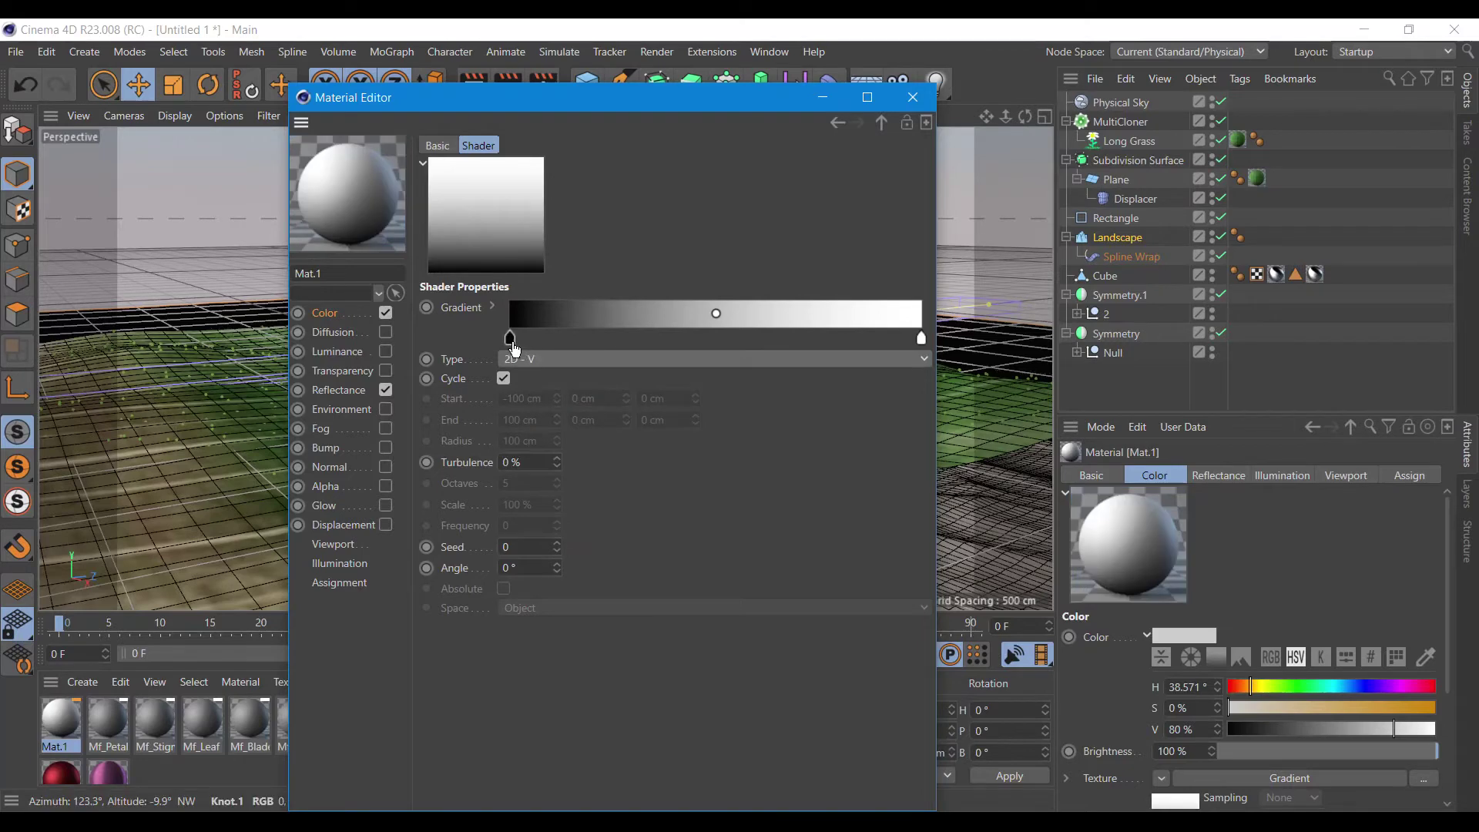
Colour the gradient's left knot dark blue and its right knot cyan.
double_click(511, 340)
click(583, 361)
click(567, 382)
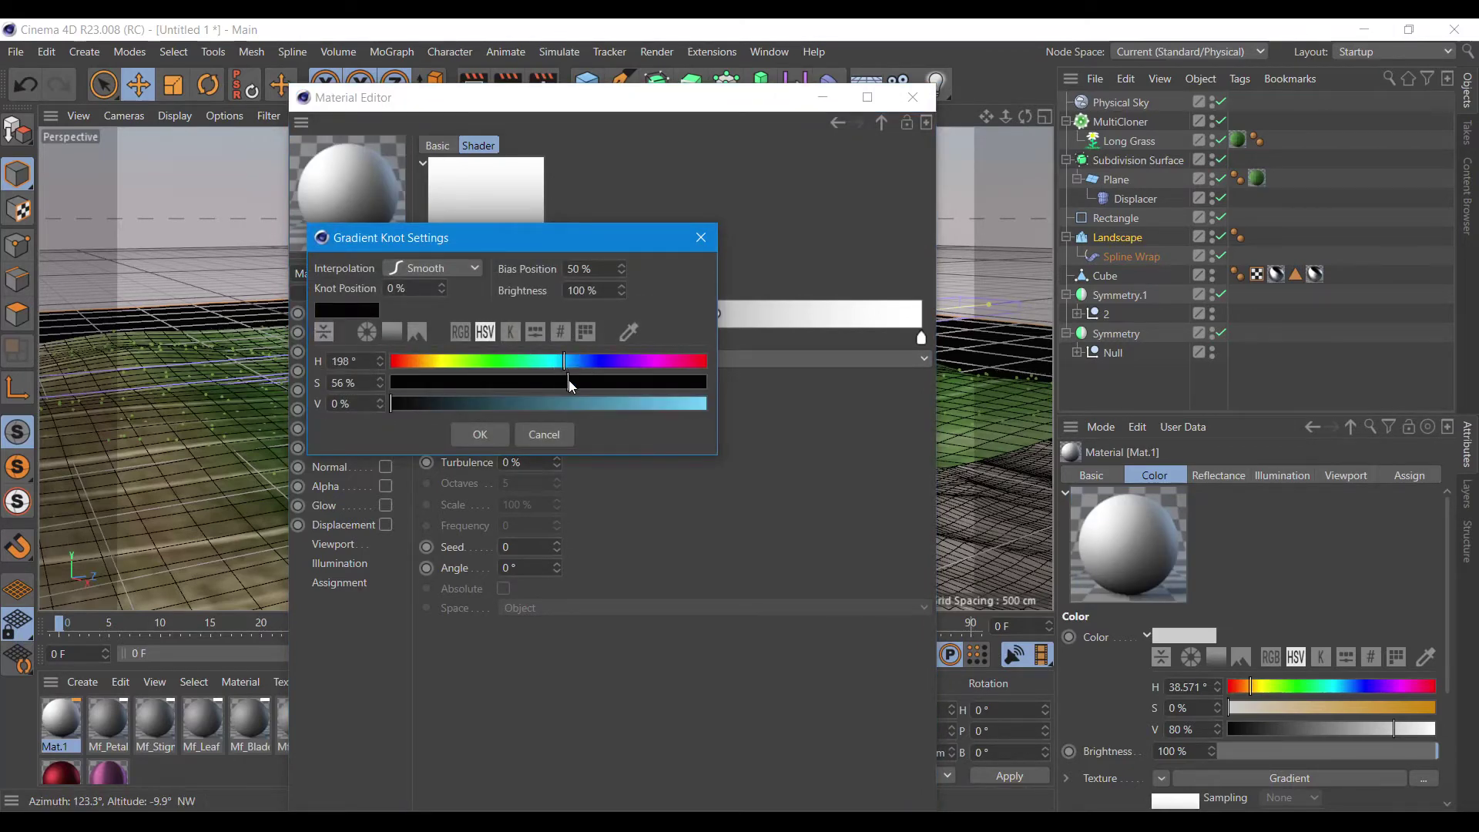
click(527, 403)
click(494, 433)
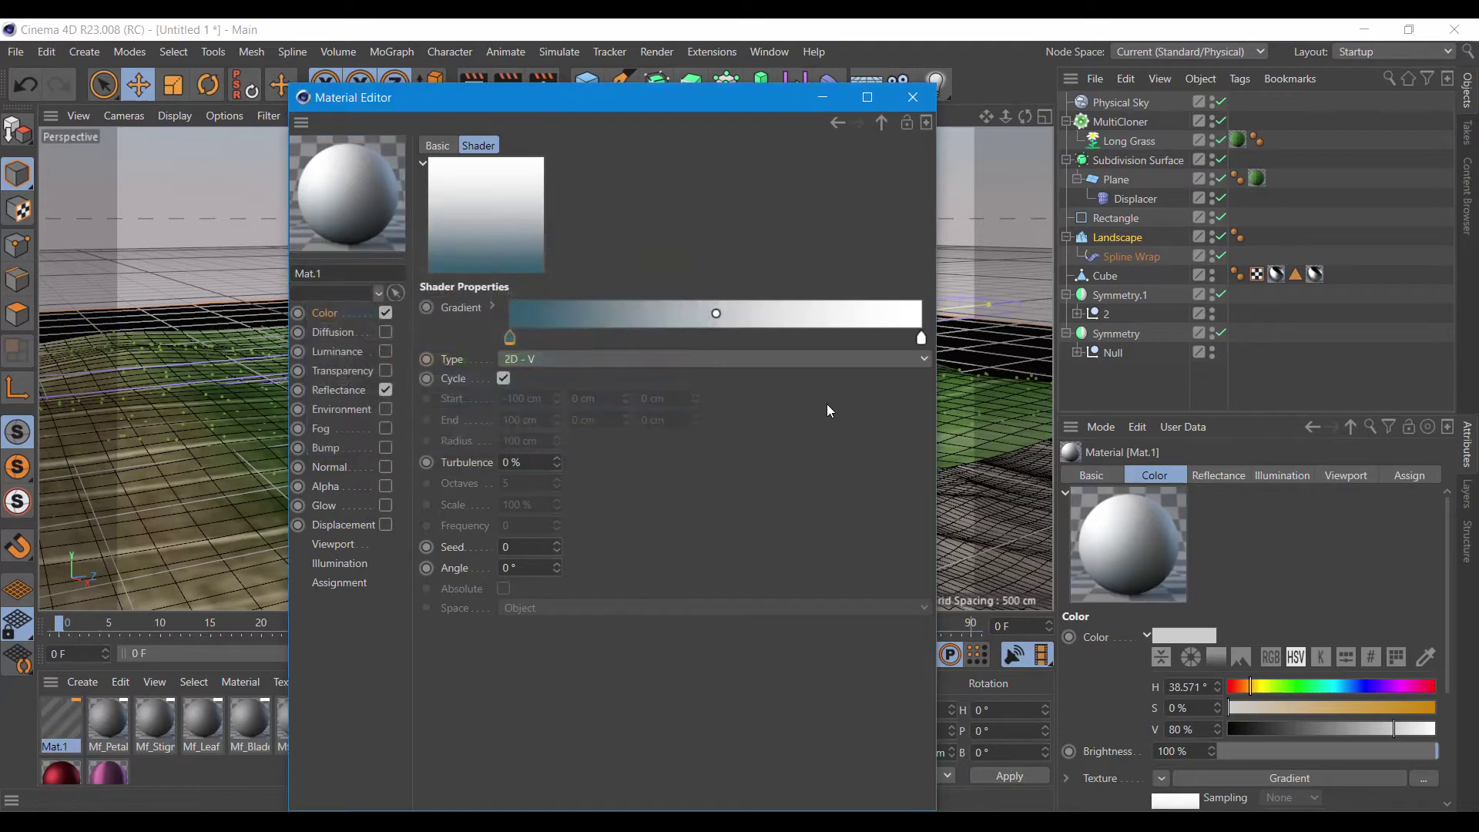
double_click(921, 339)
click(963, 358)
click(1016, 380)
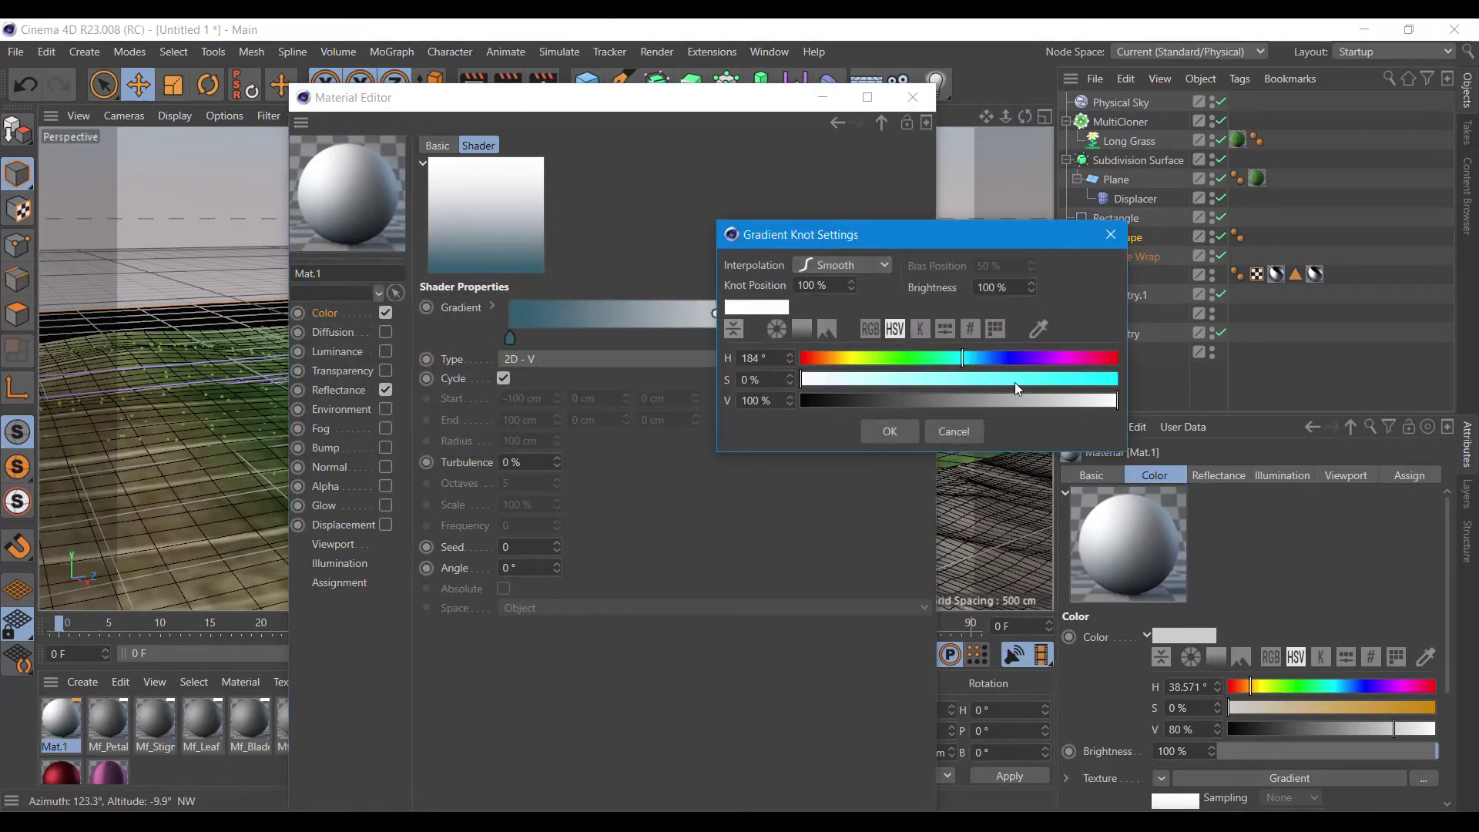
click(1053, 401)
click(1095, 379)
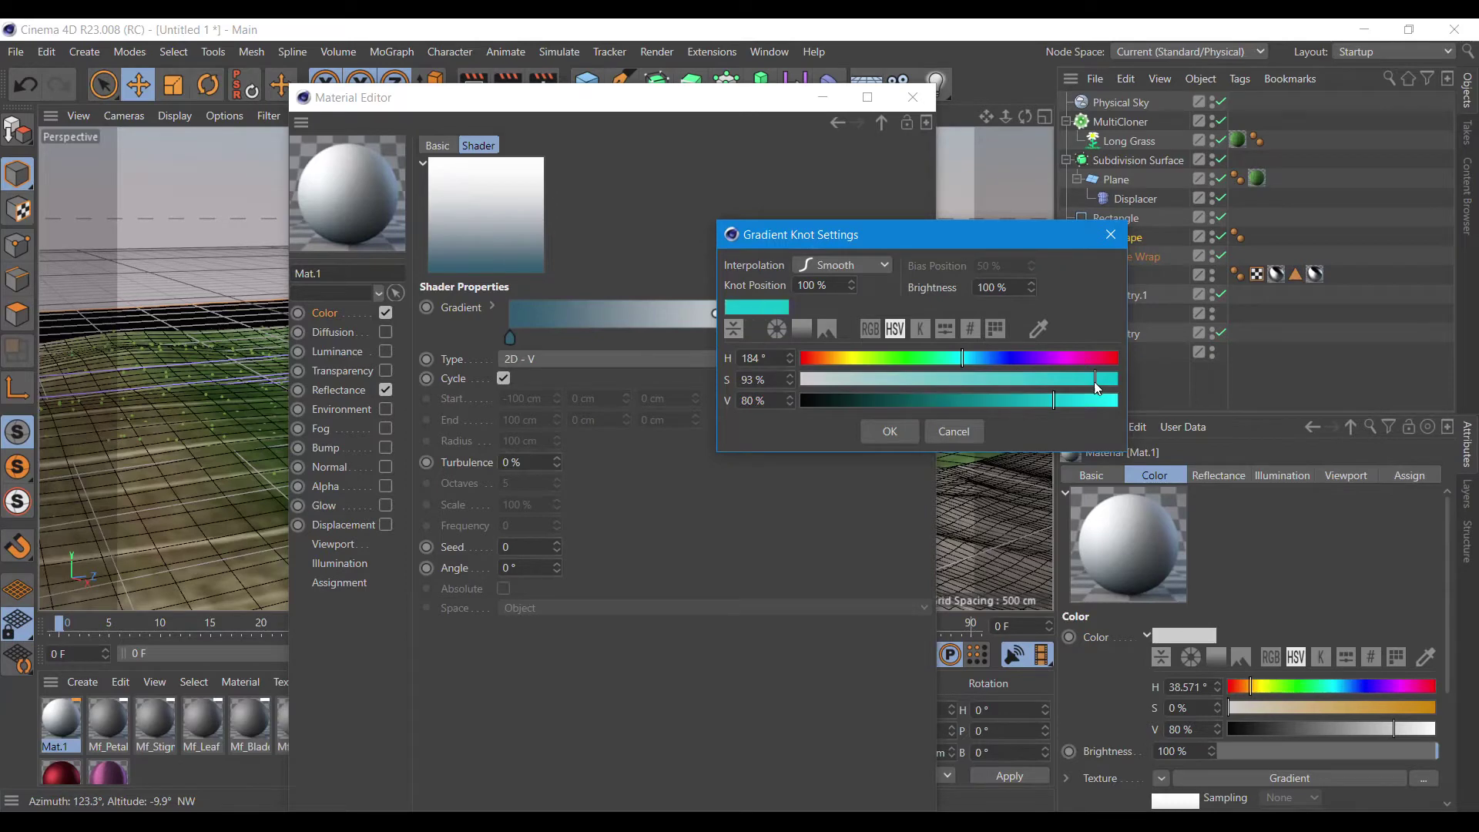
click(890, 431)
Add a teal middle knot, a lighter cyan knot at a quarter, and a darker blue knot near 85%.
click(719, 349)
double_click(719, 340)
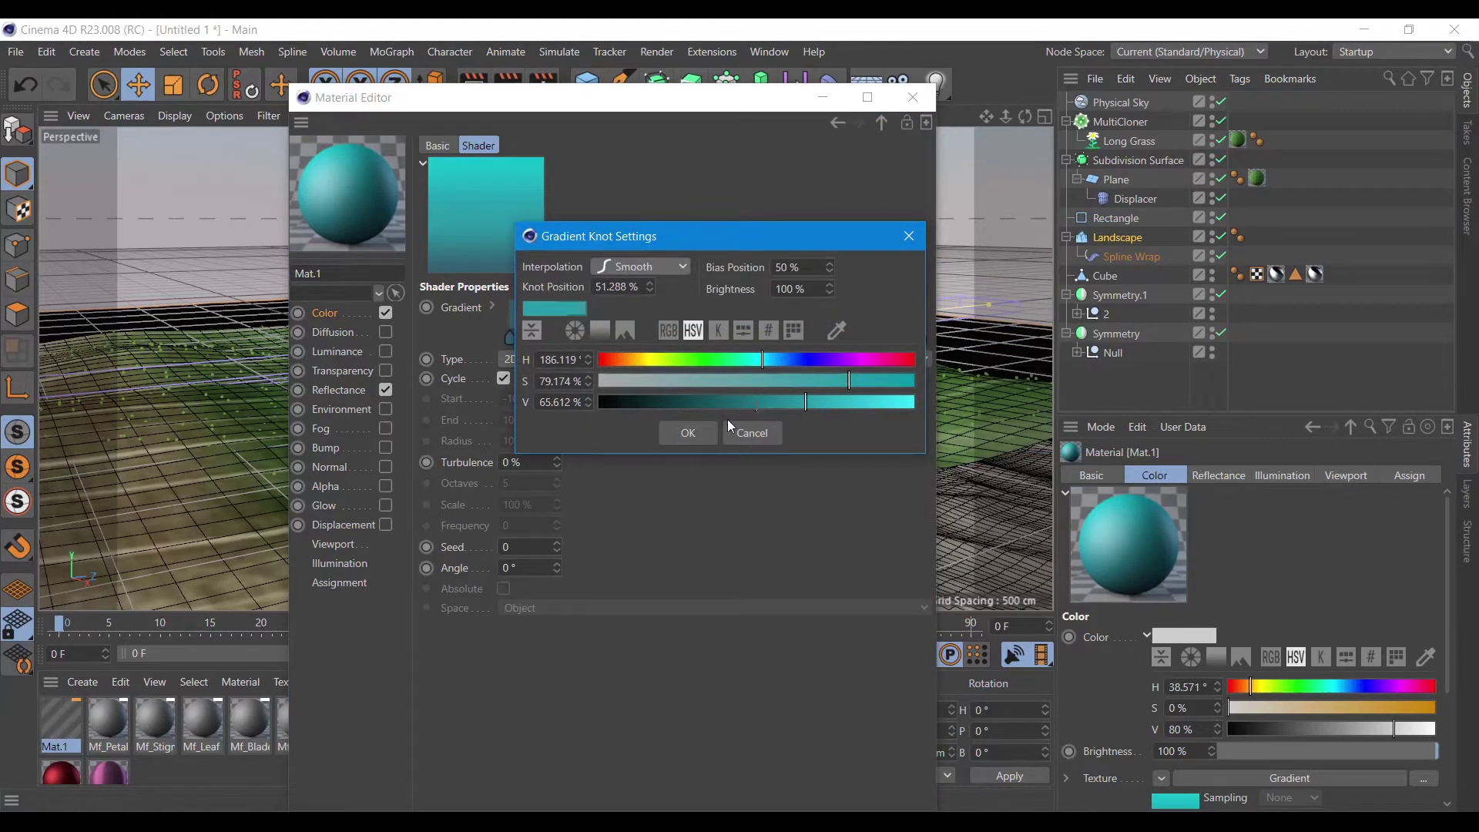
click(701, 433)
mouse_move(766, 348)
mouse_down()
mouse_move(815, 343)
mouse_move(622, 350)
mouse_up()
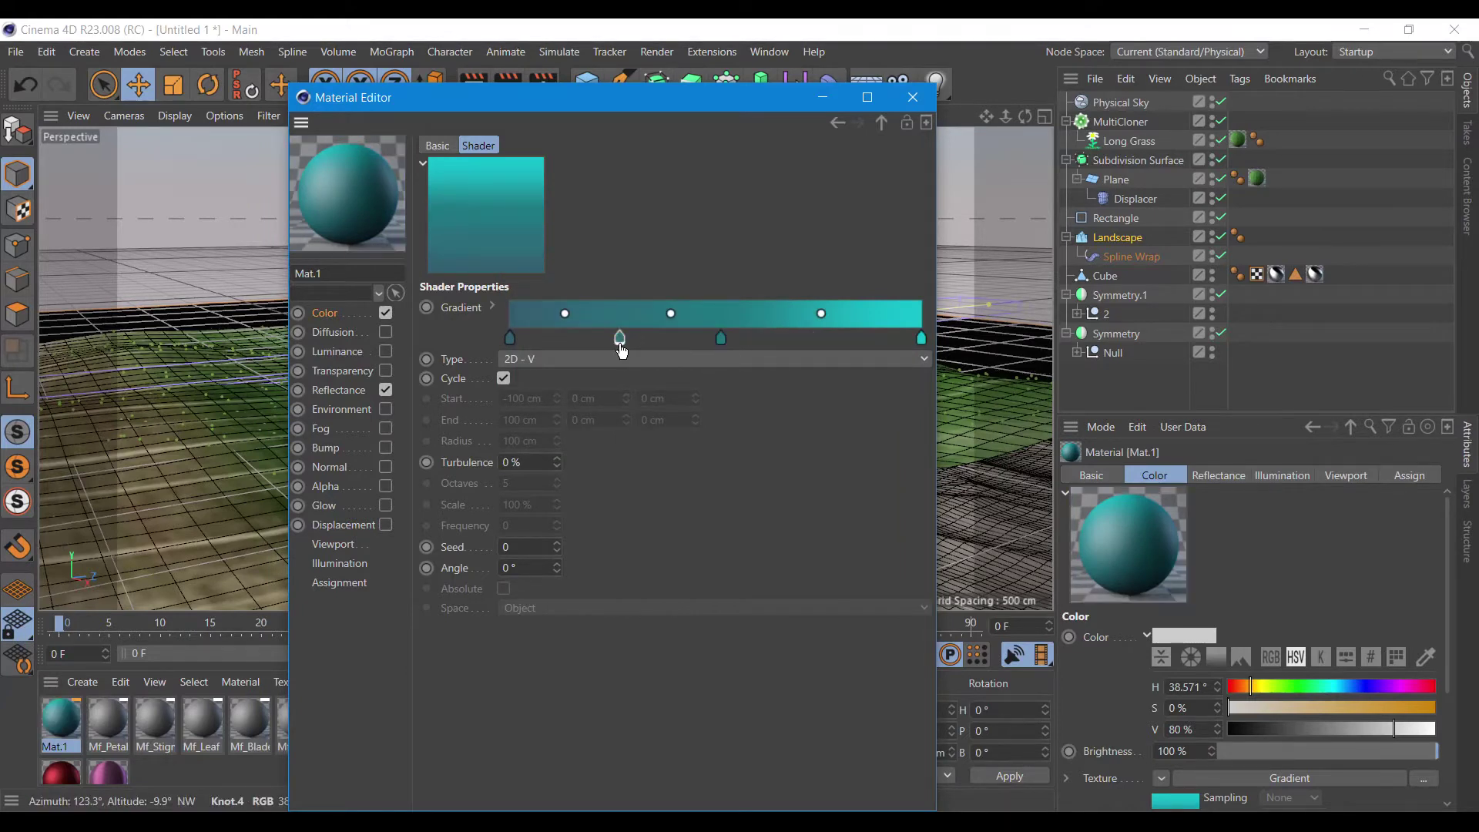
double_click(620, 338)
click(774, 404)
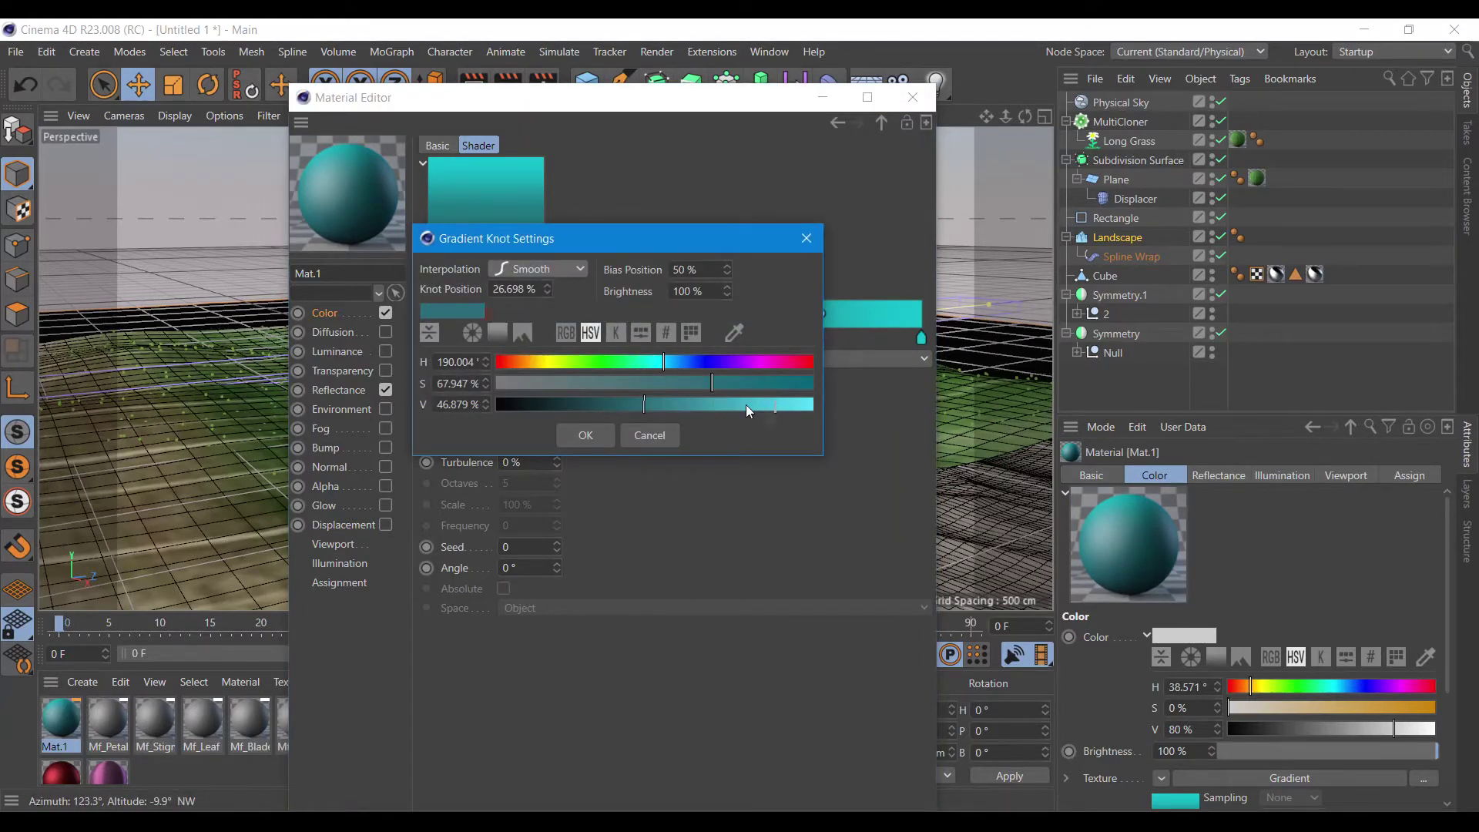
click(663, 383)
click(586, 436)
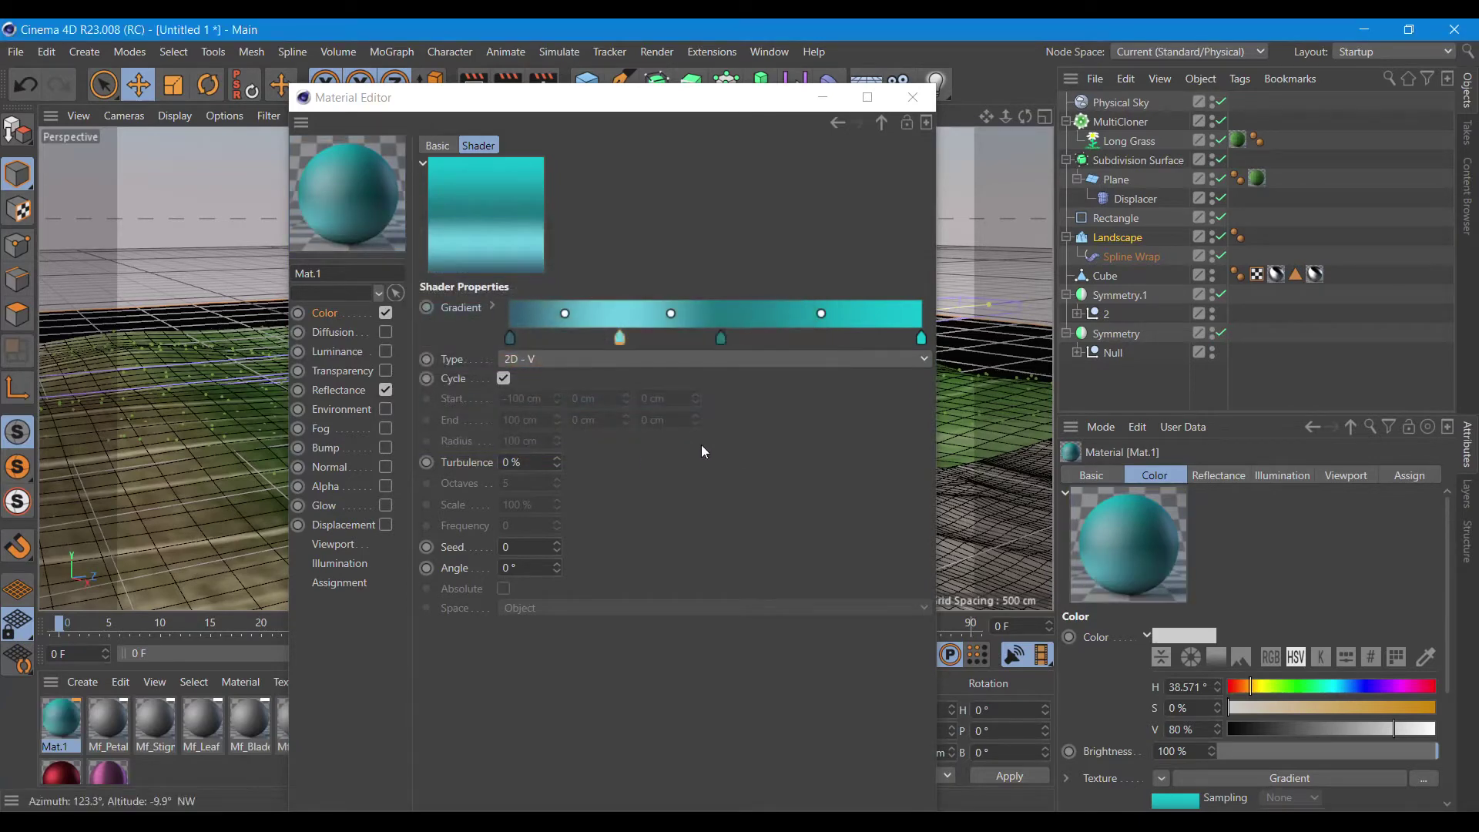
double_click(859, 339)
drag(884, 360, 912, 358)
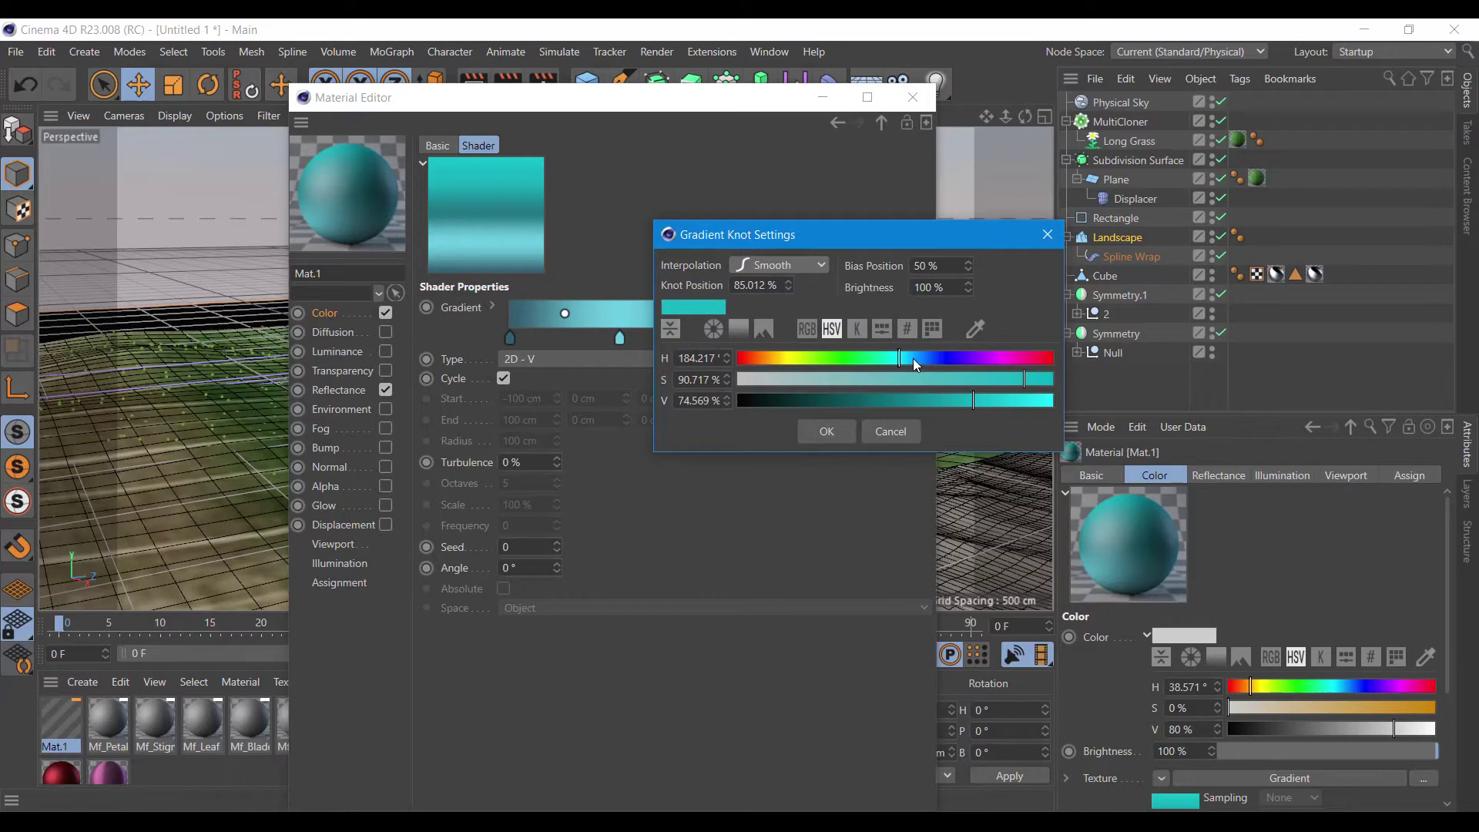
click(907, 379)
click(910, 400)
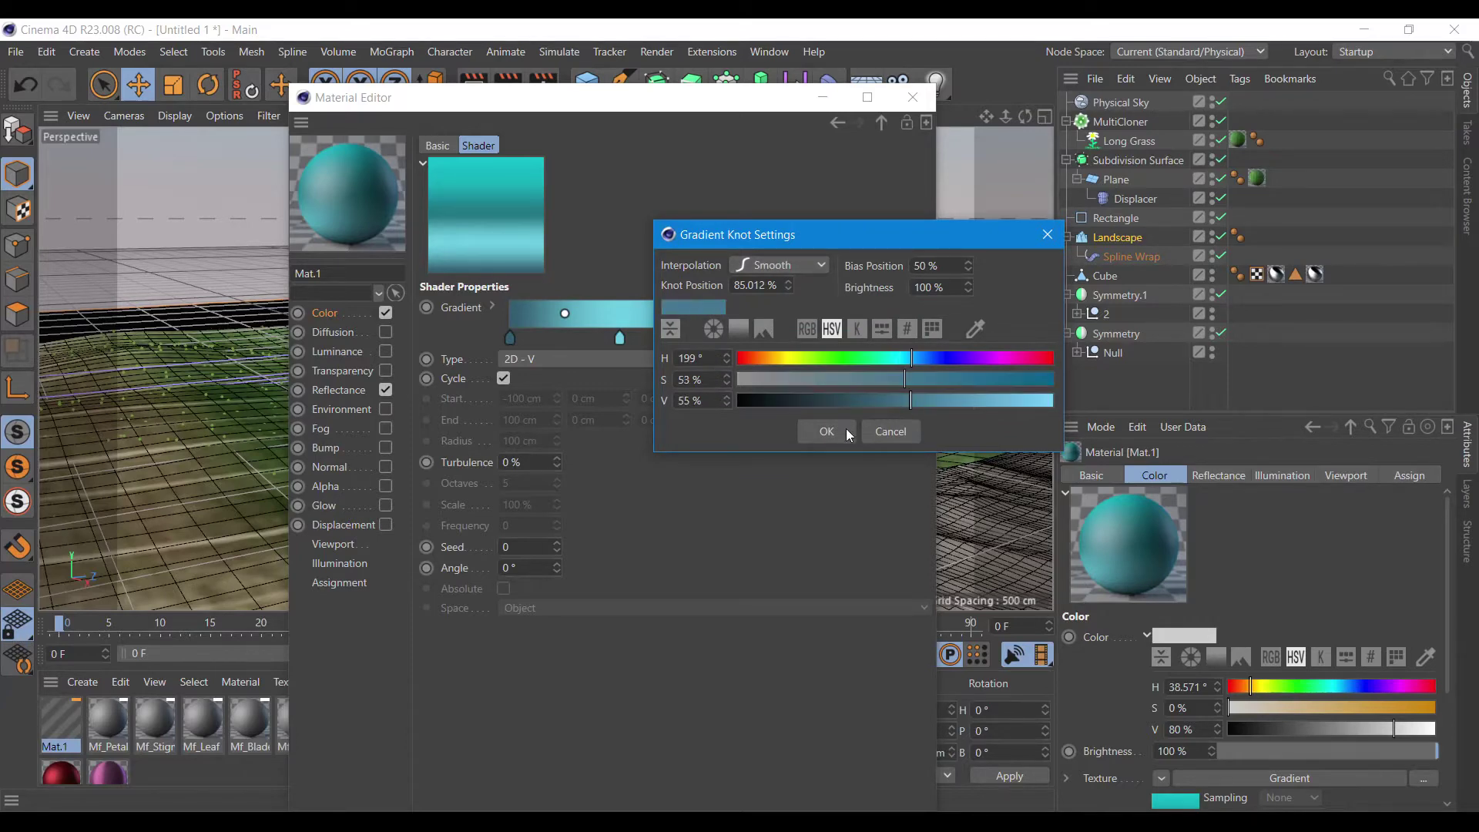
click(838, 430)
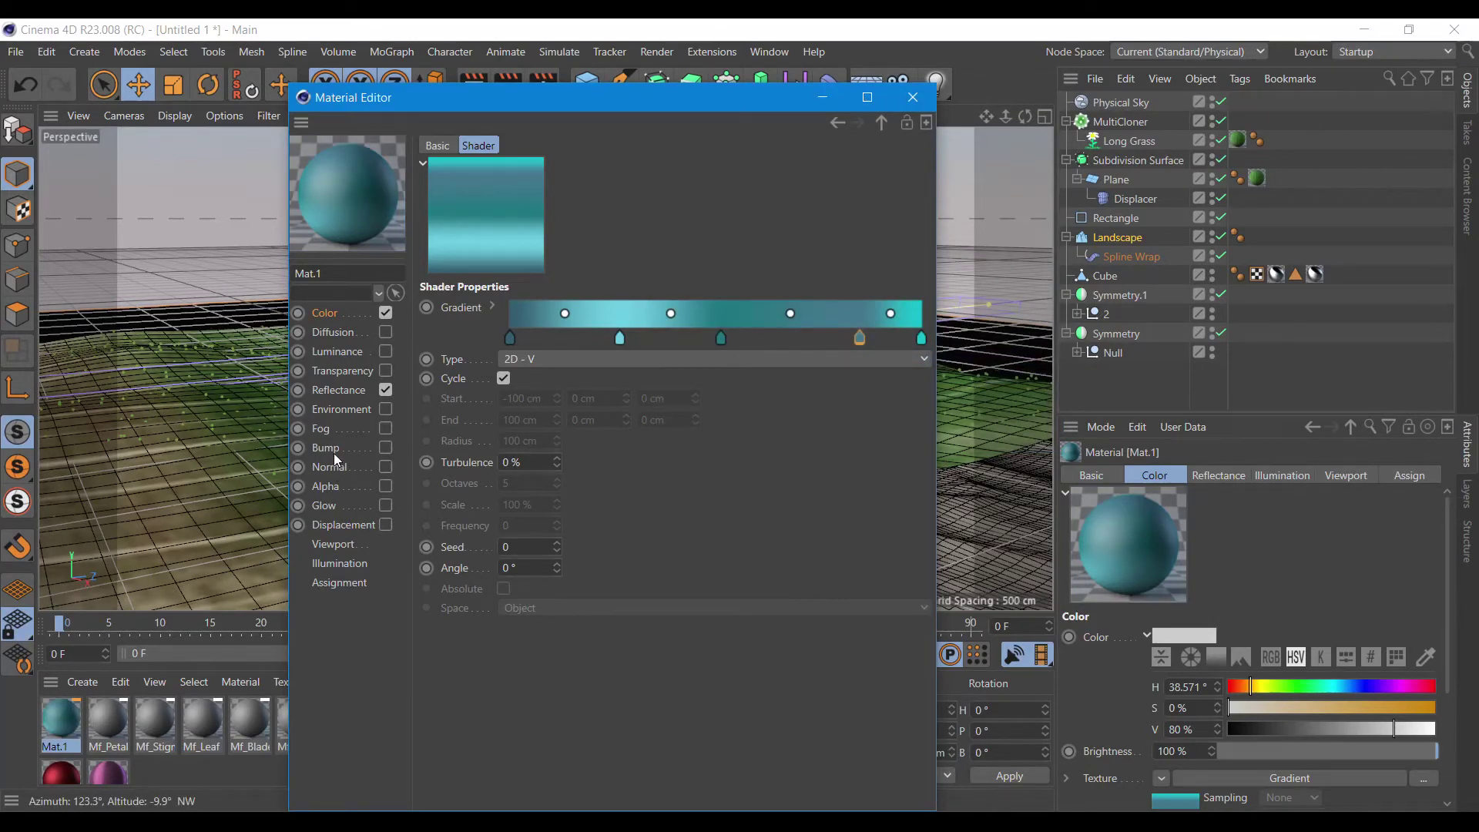
Add a Beckmann reflection layer to Mat.1's Reflectance channel.
click(343, 395)
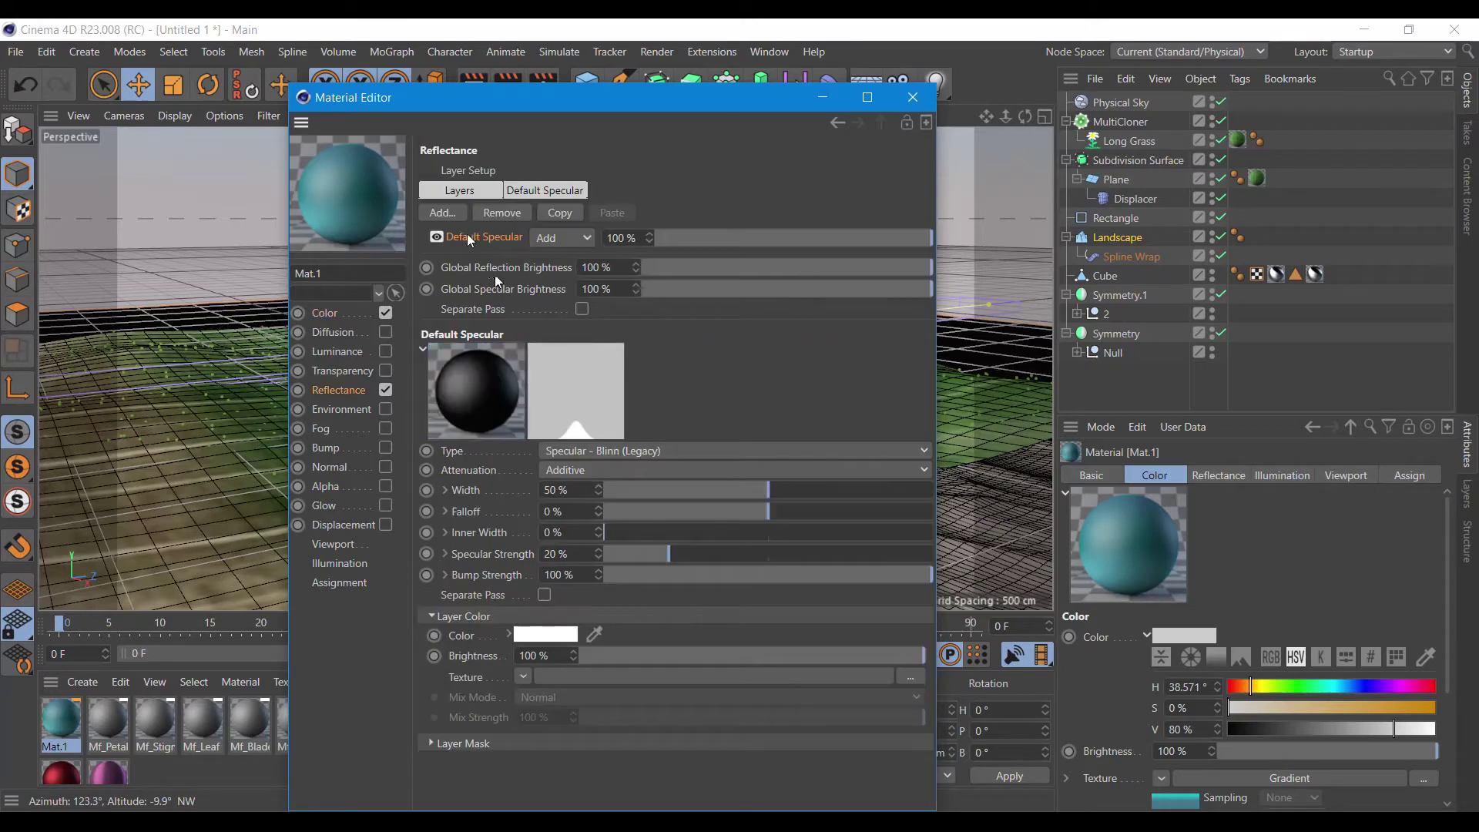
click(443, 212)
click(514, 216)
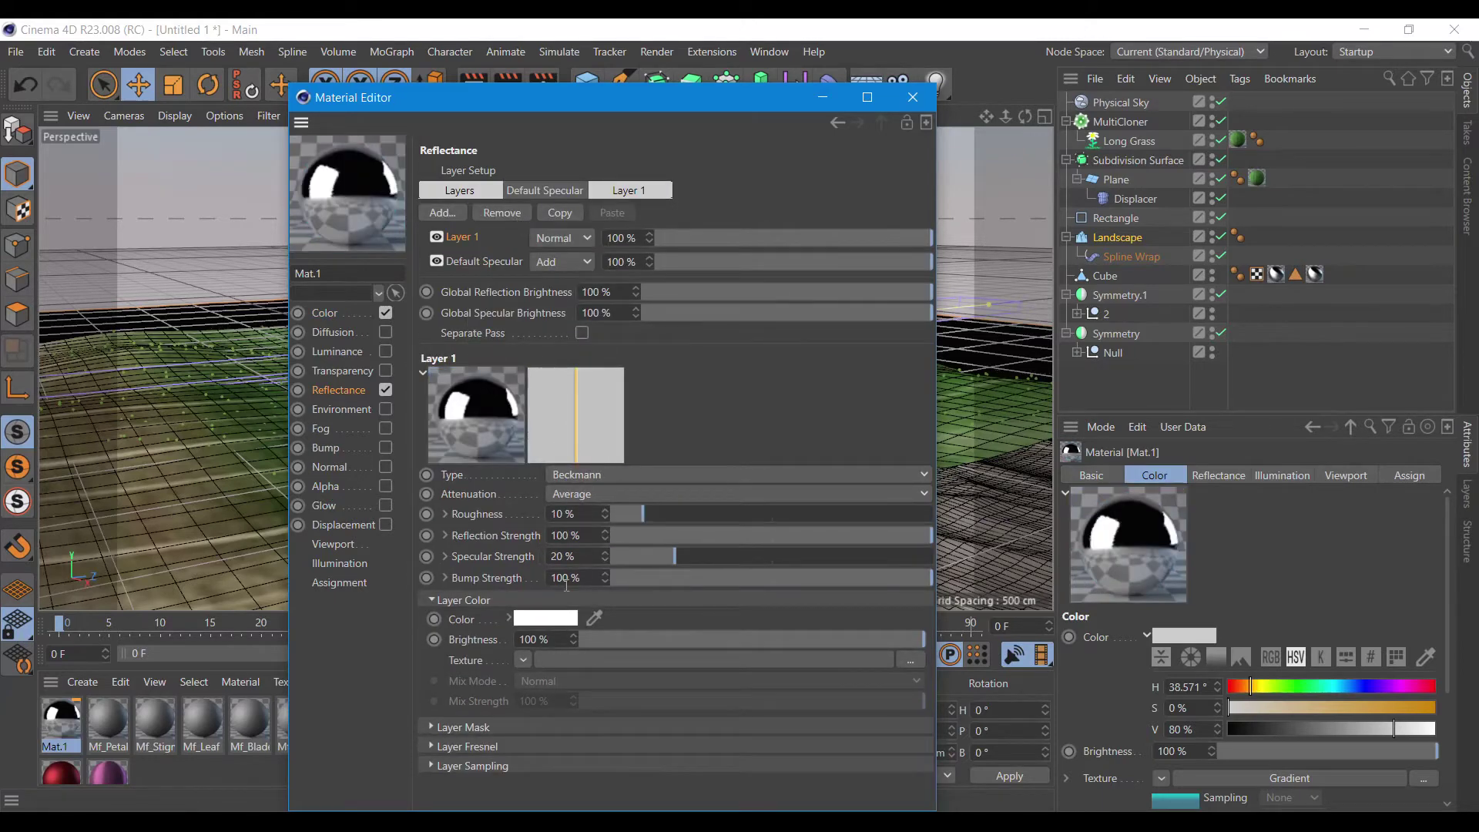
click(434, 745)
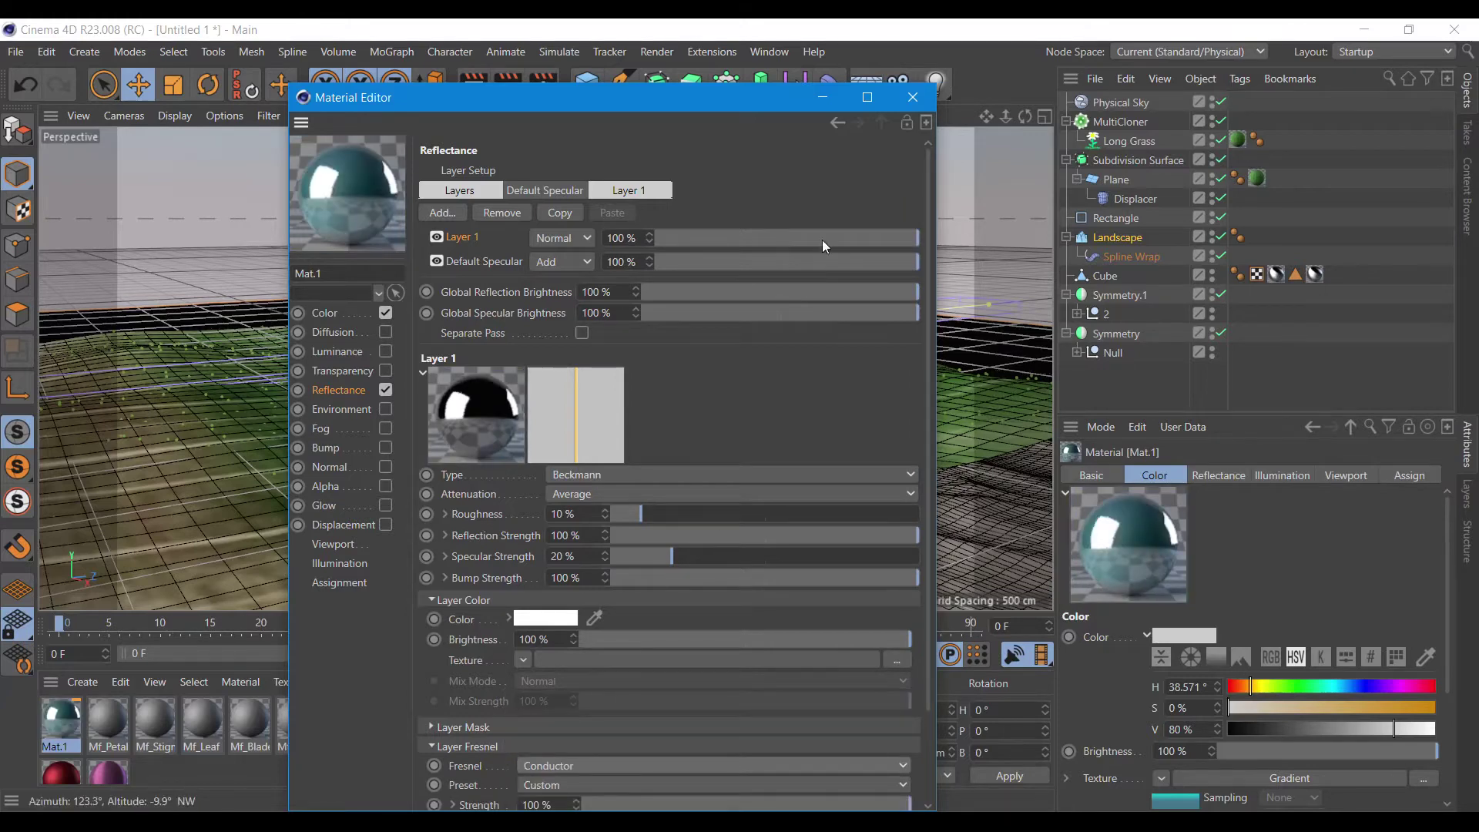
Close the Material Editor and apply Mat.1 to the Landscape object.
click(913, 97)
drag(74, 698, 1144, 243)
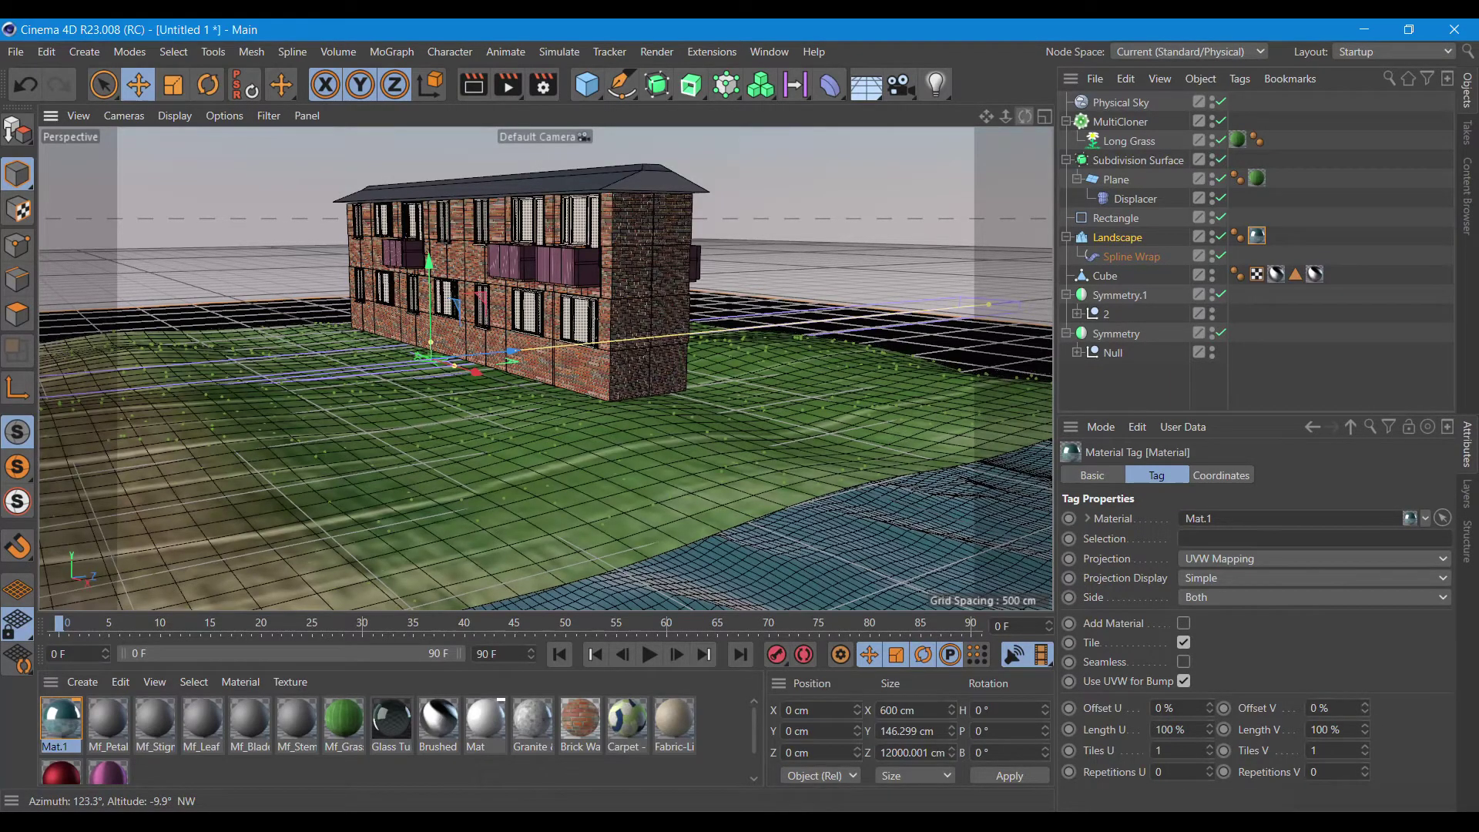
drag(1024, 117, 995, 137)
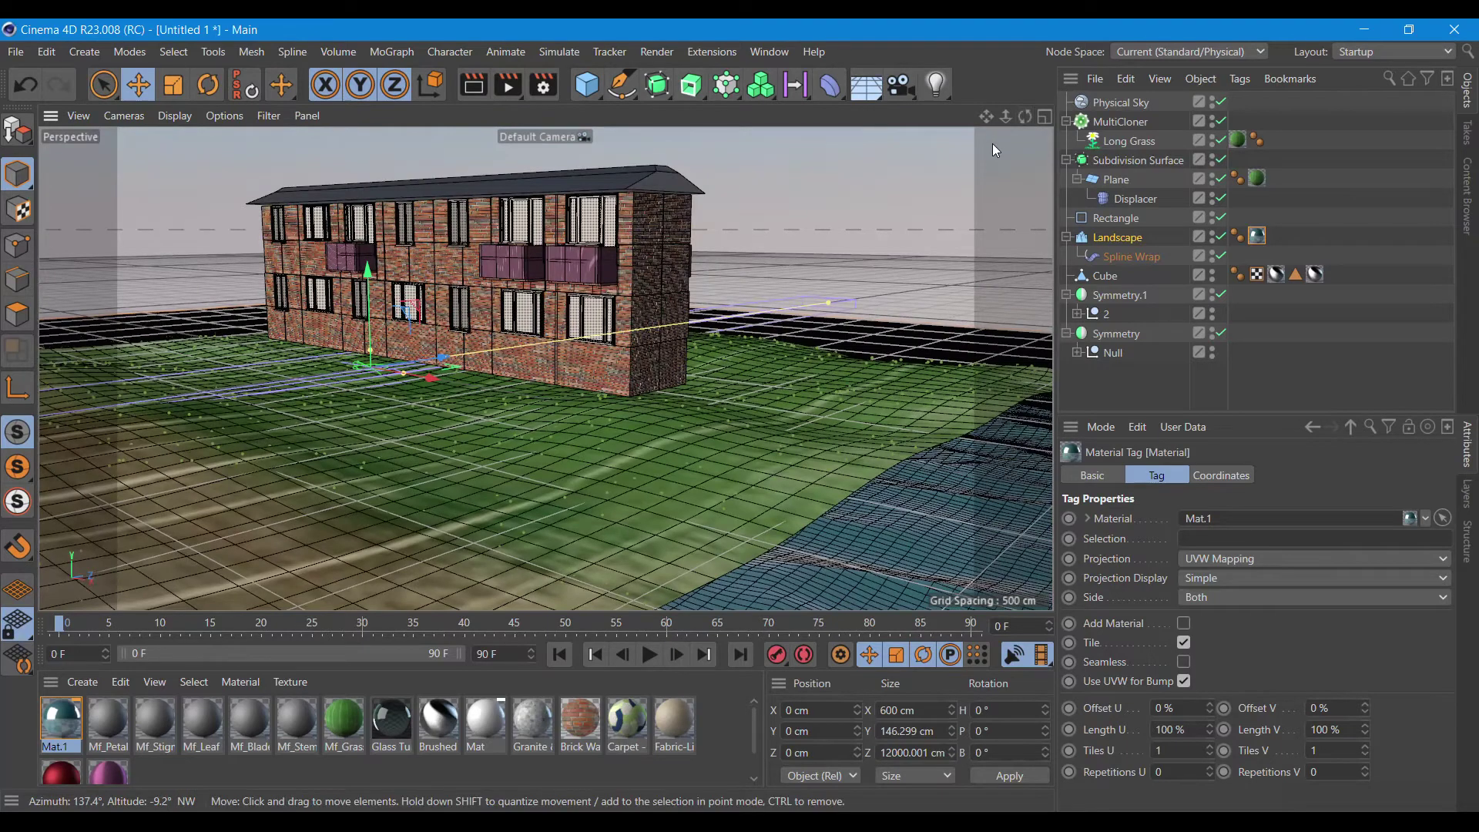
drag(985, 116, 987, 125)
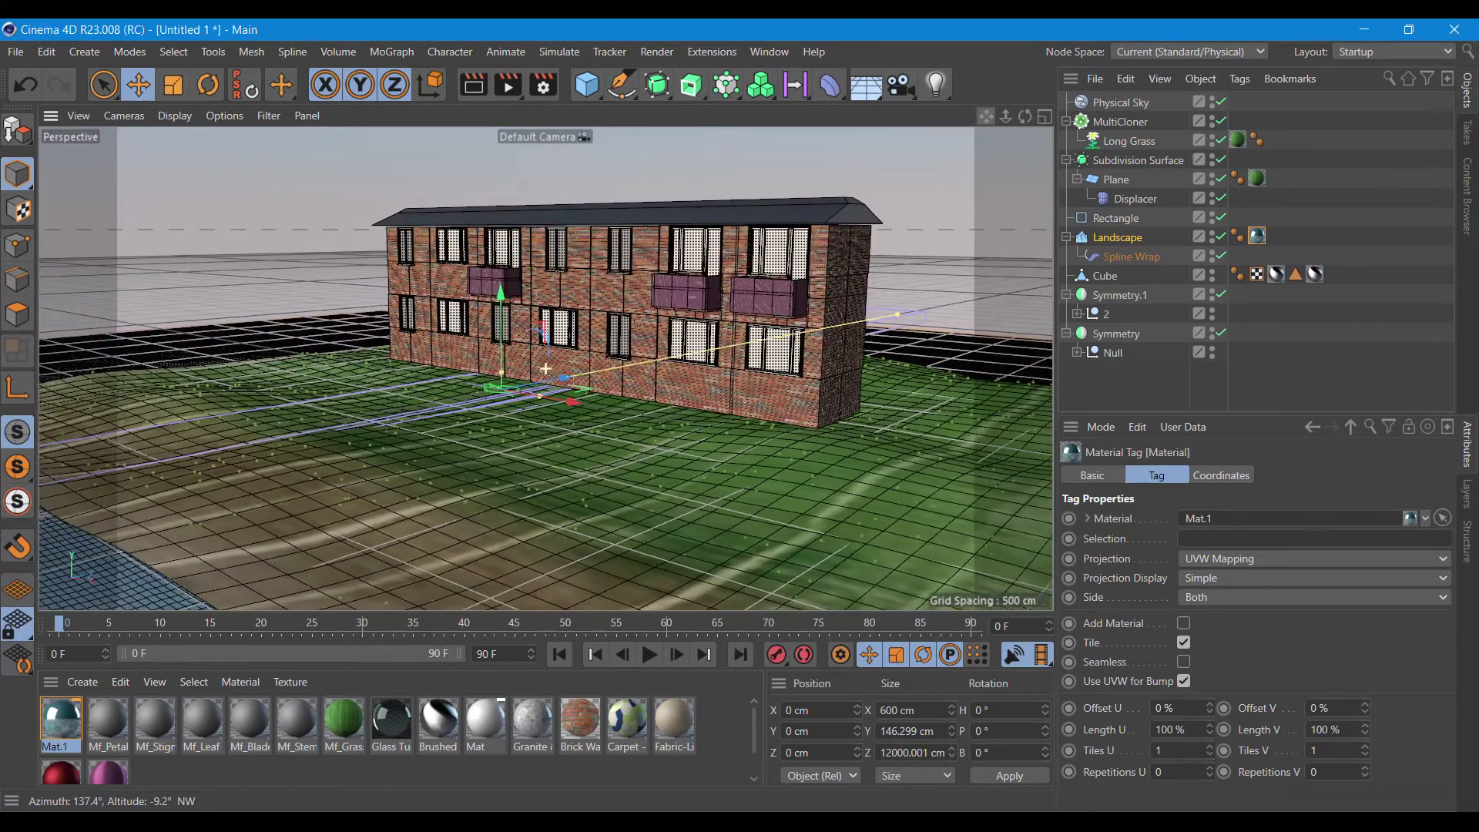
click(587, 83)
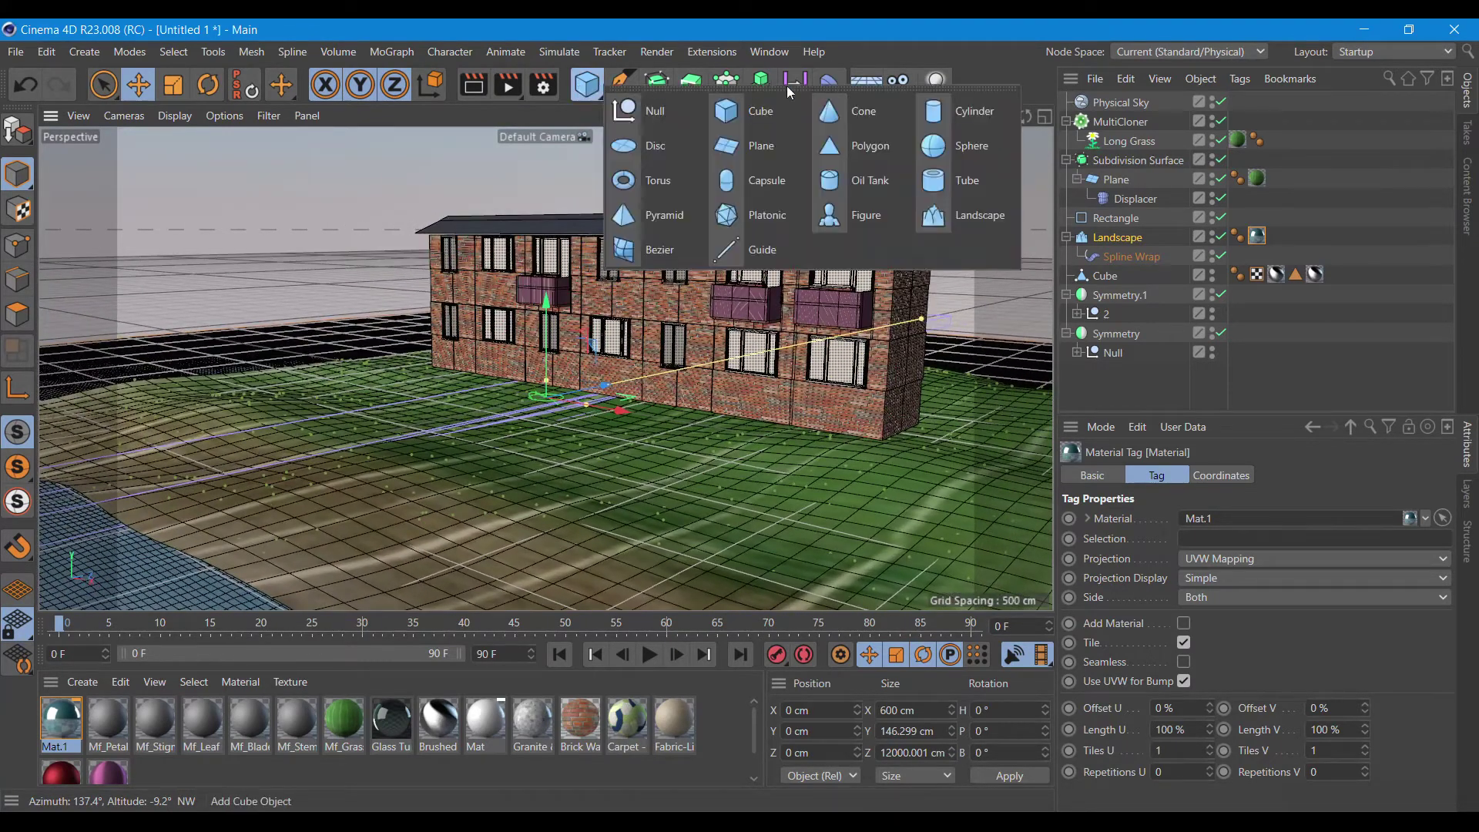
Place a Torus in the left foreground with 283 cm ring radius, 54 cm pipe, and Mf_Grass material.
click(667, 174)
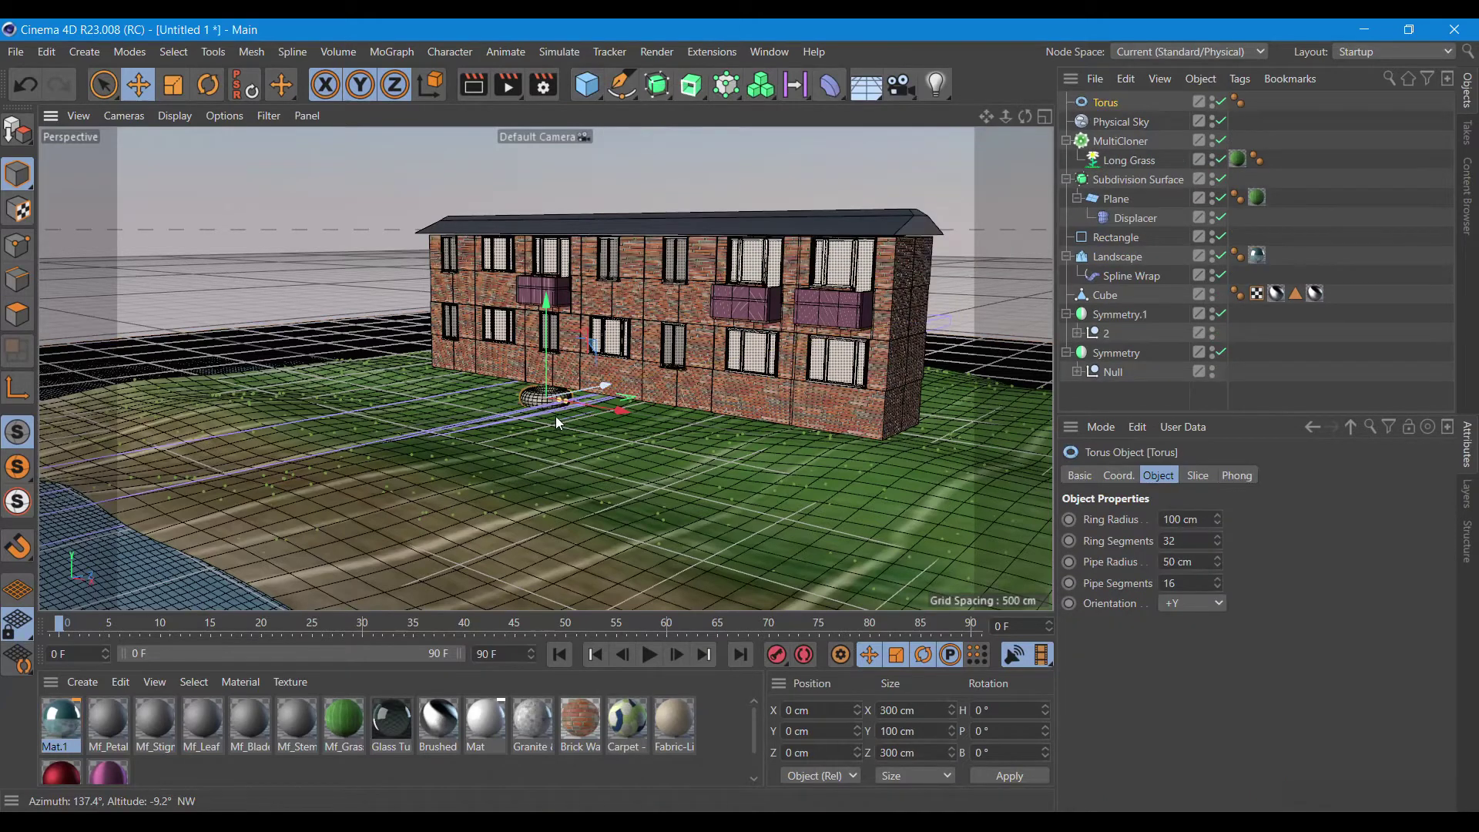
drag(585, 396, 361, 481)
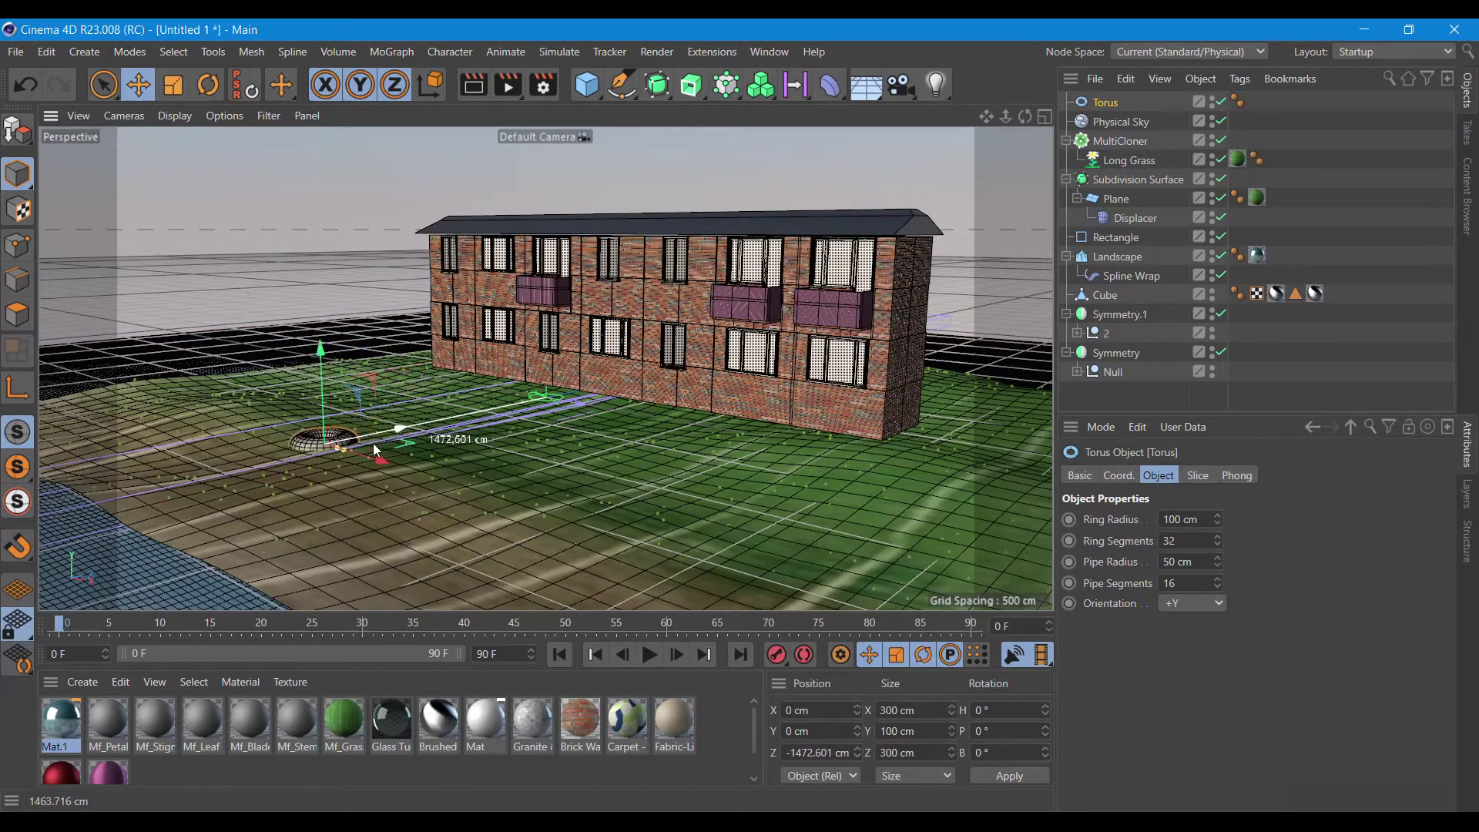
drag(345, 451, 331, 439)
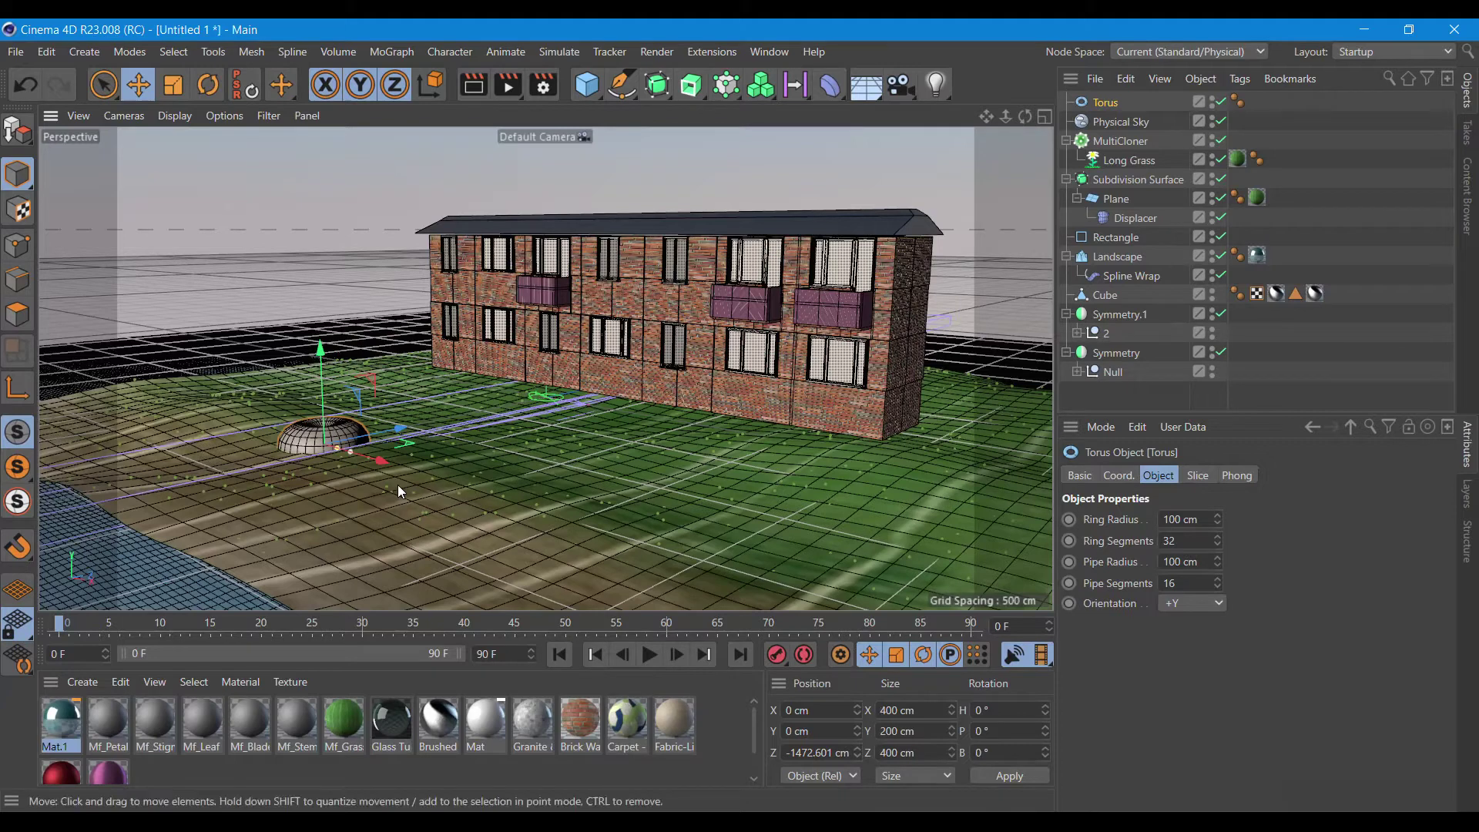
mouse_move(1218, 523)
mouse_down()
mouse_move(1218, 577)
mouse_move(1218, 431)
mouse_up()
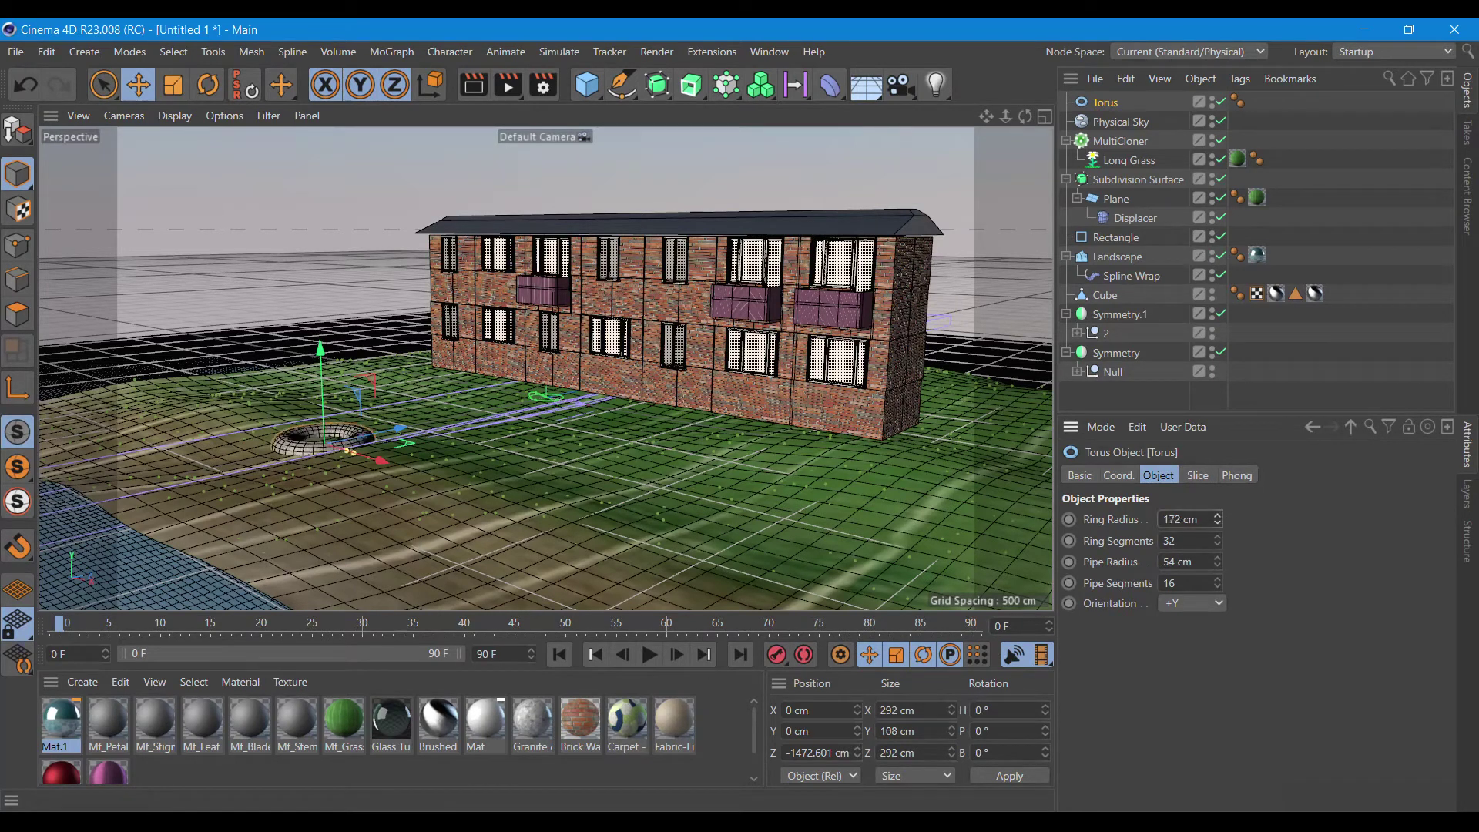
drag(1218, 519, 1218, 509)
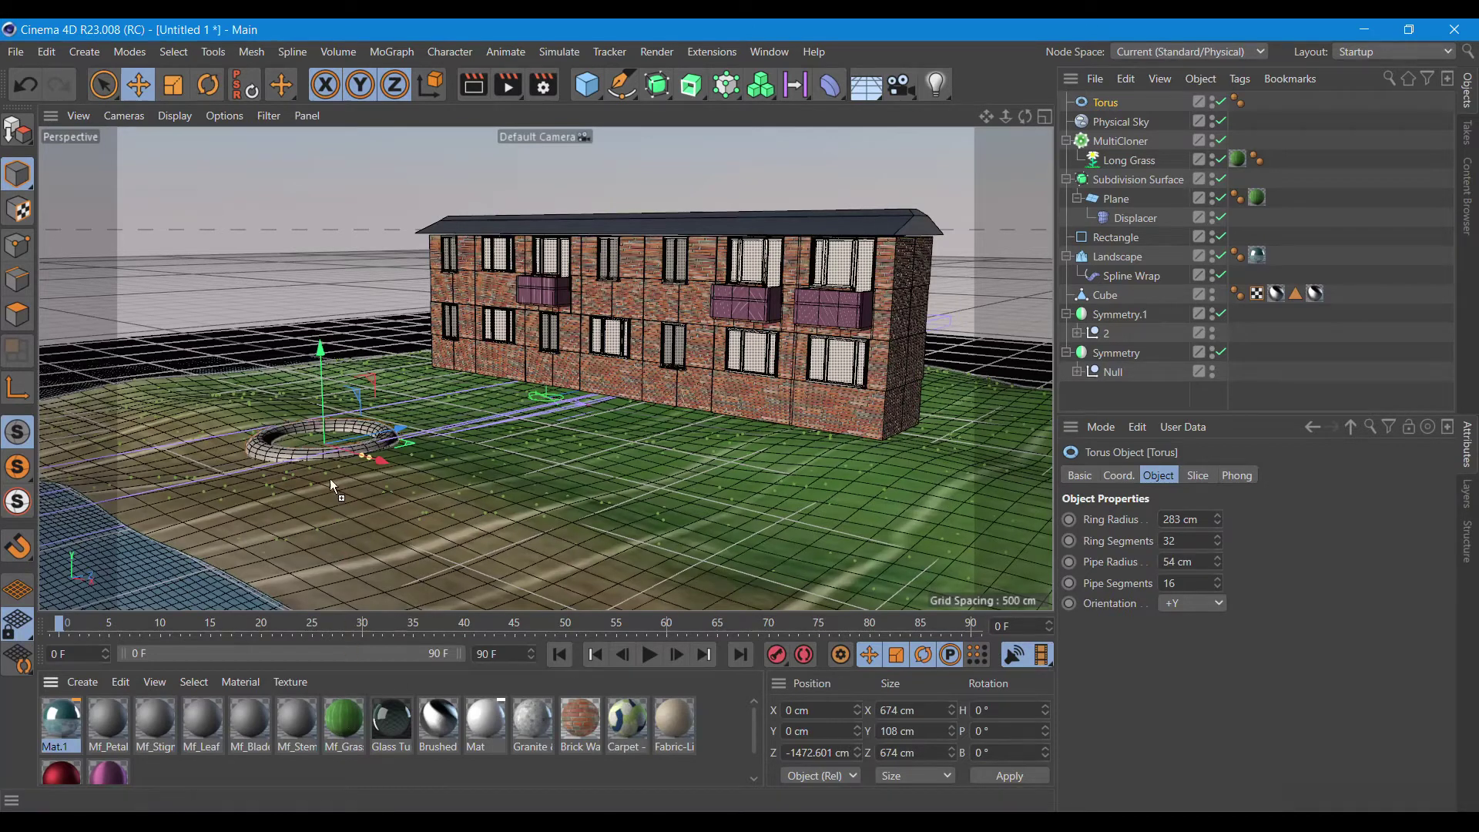
drag(291, 454, 291, 454)
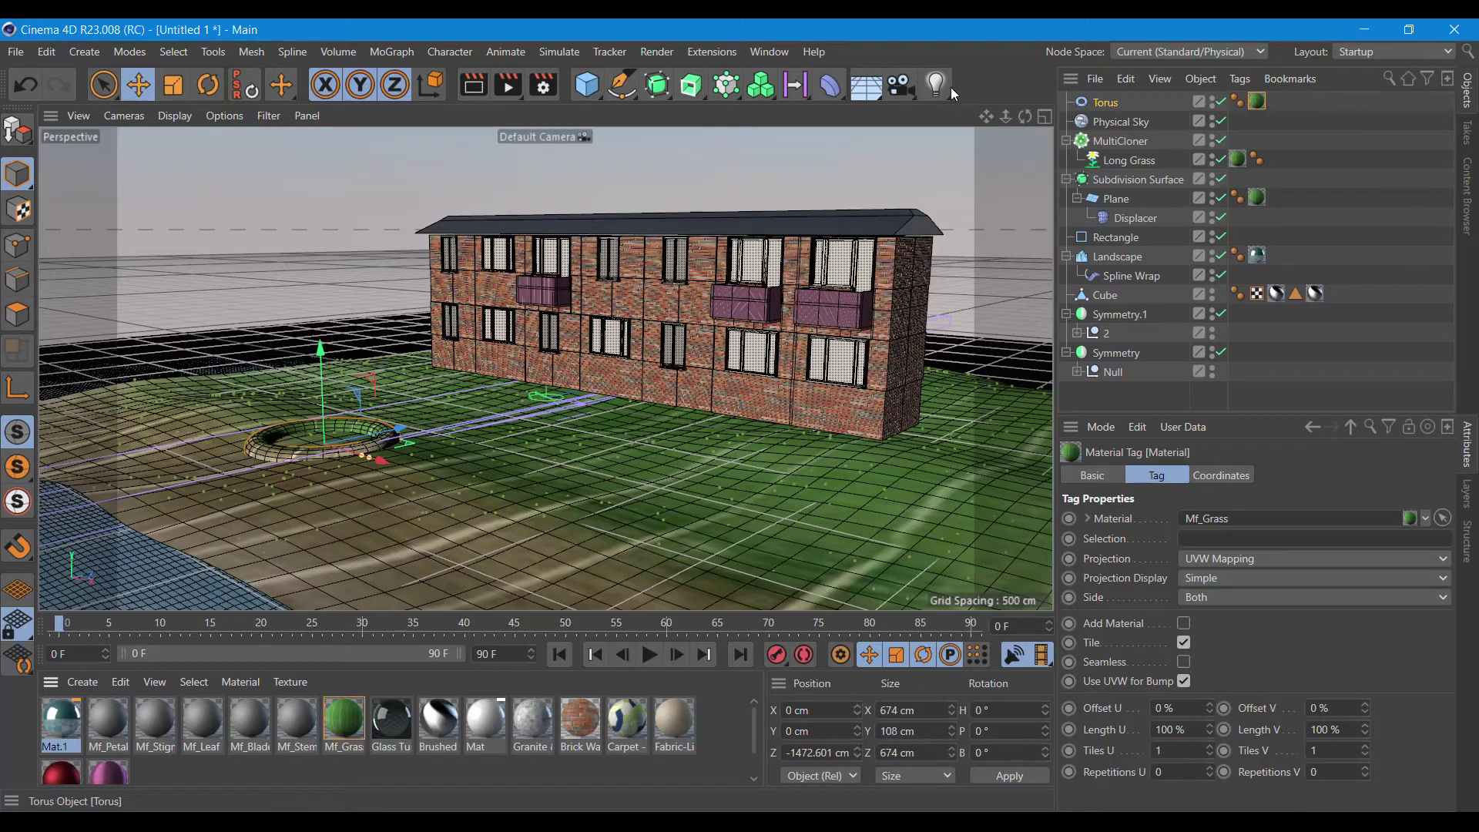
click(1067, 141)
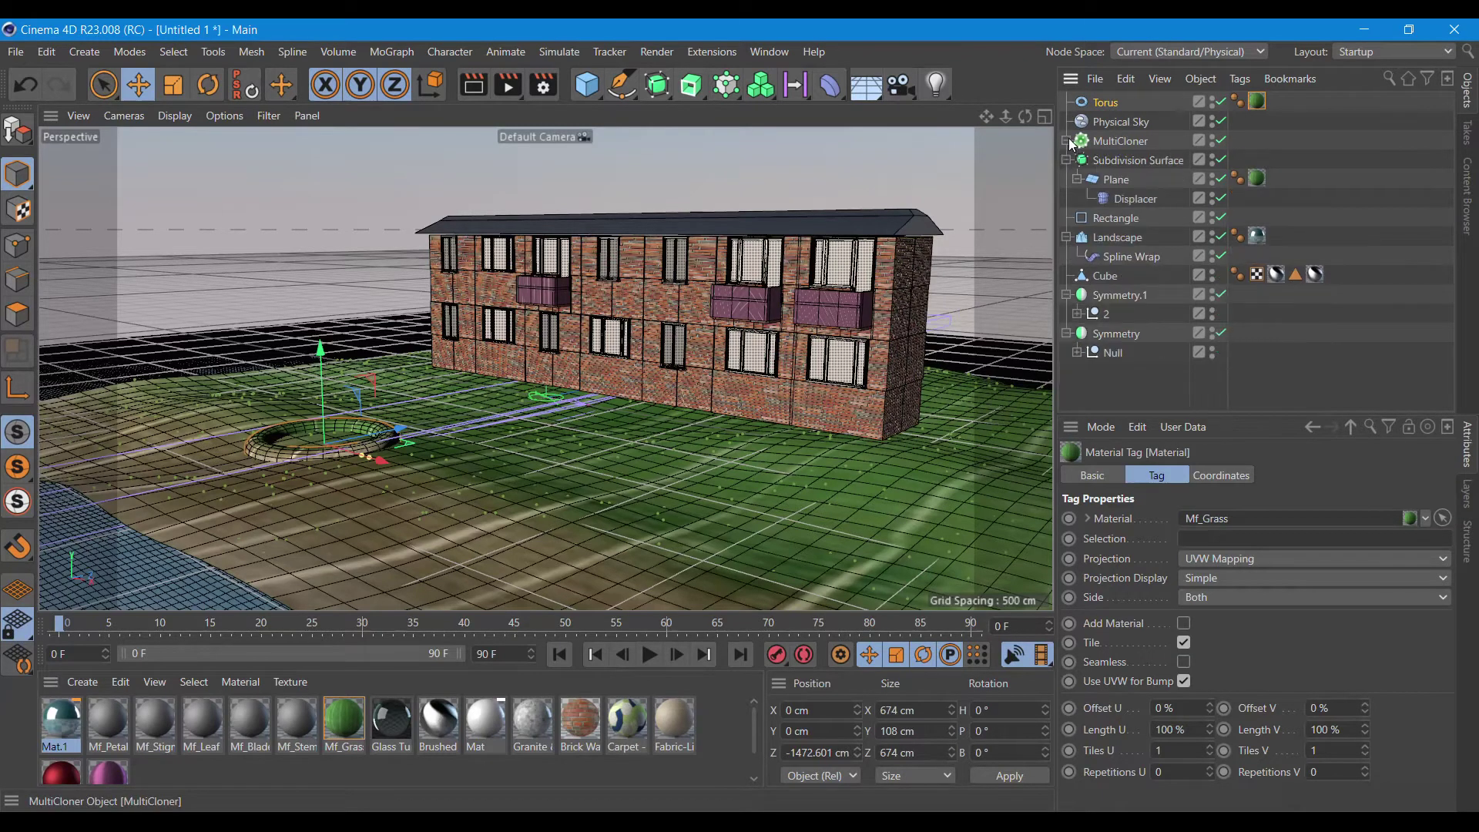
Add a Forester MultiFlora object using the Wild Flower preset.
click(701, 54)
mouse_move(729, 397)
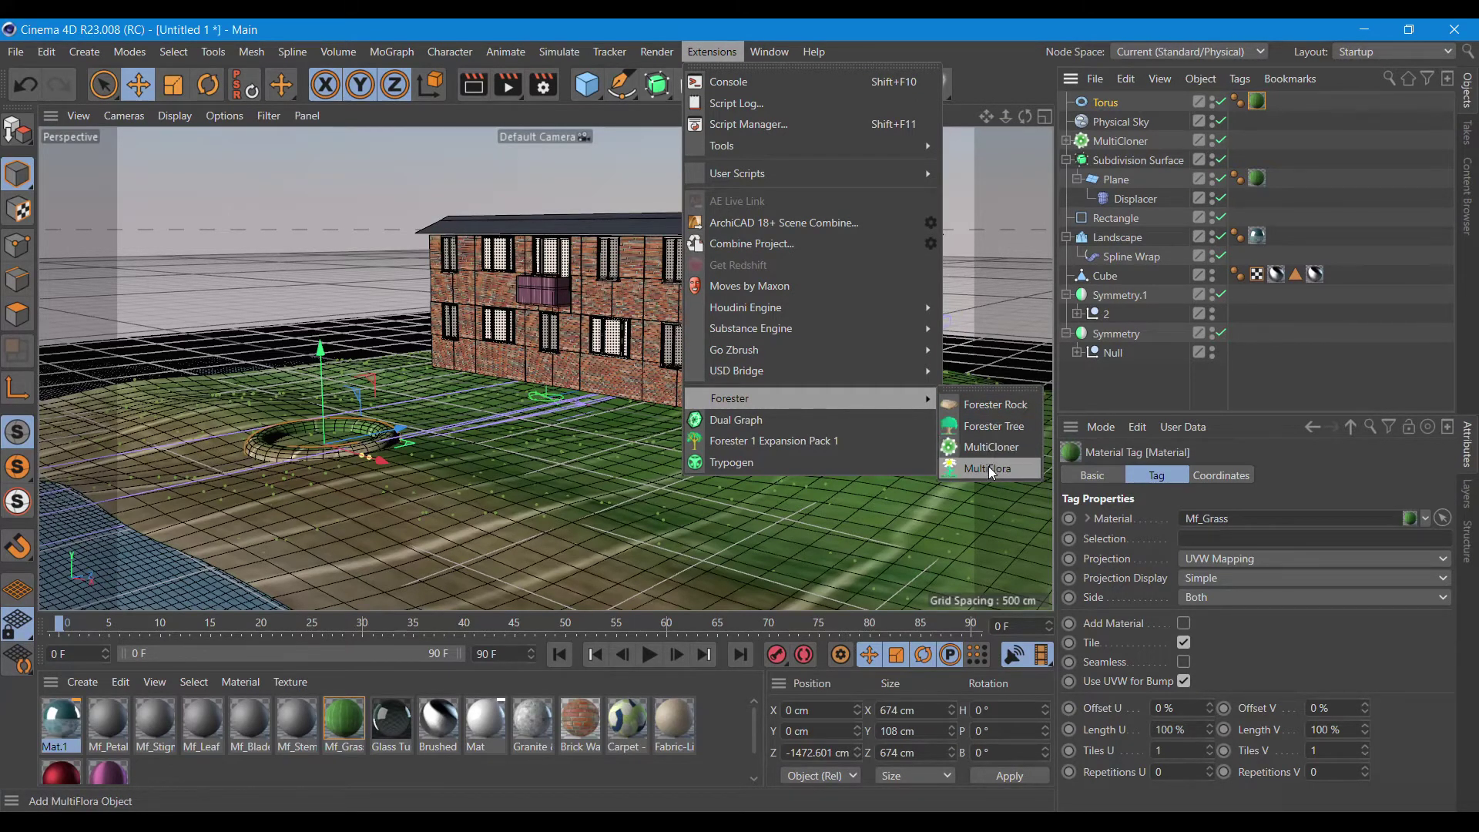
click(988, 465)
drag(1447, 616, 1443, 718)
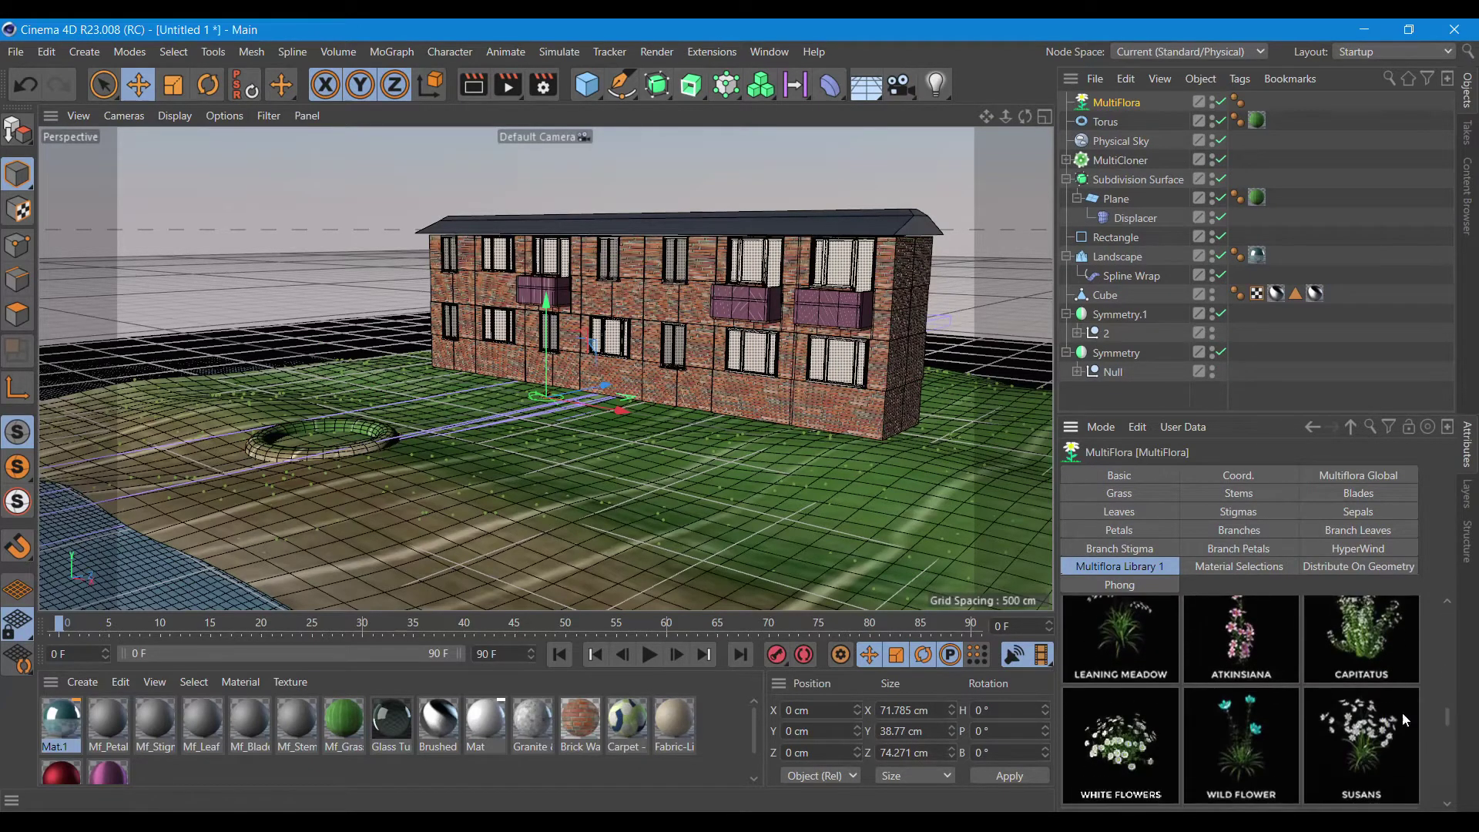
click(1239, 727)
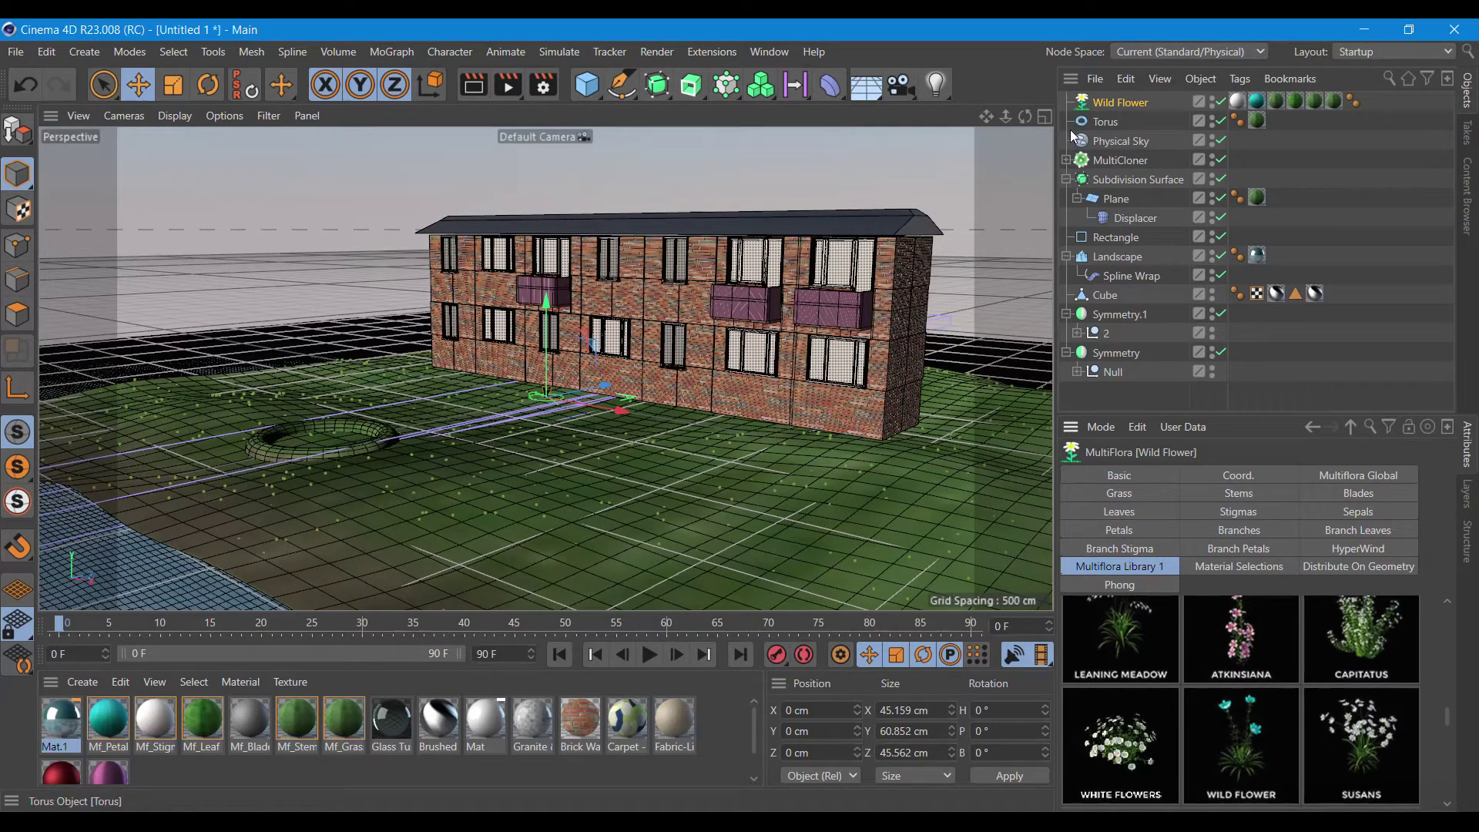
click(1066, 159)
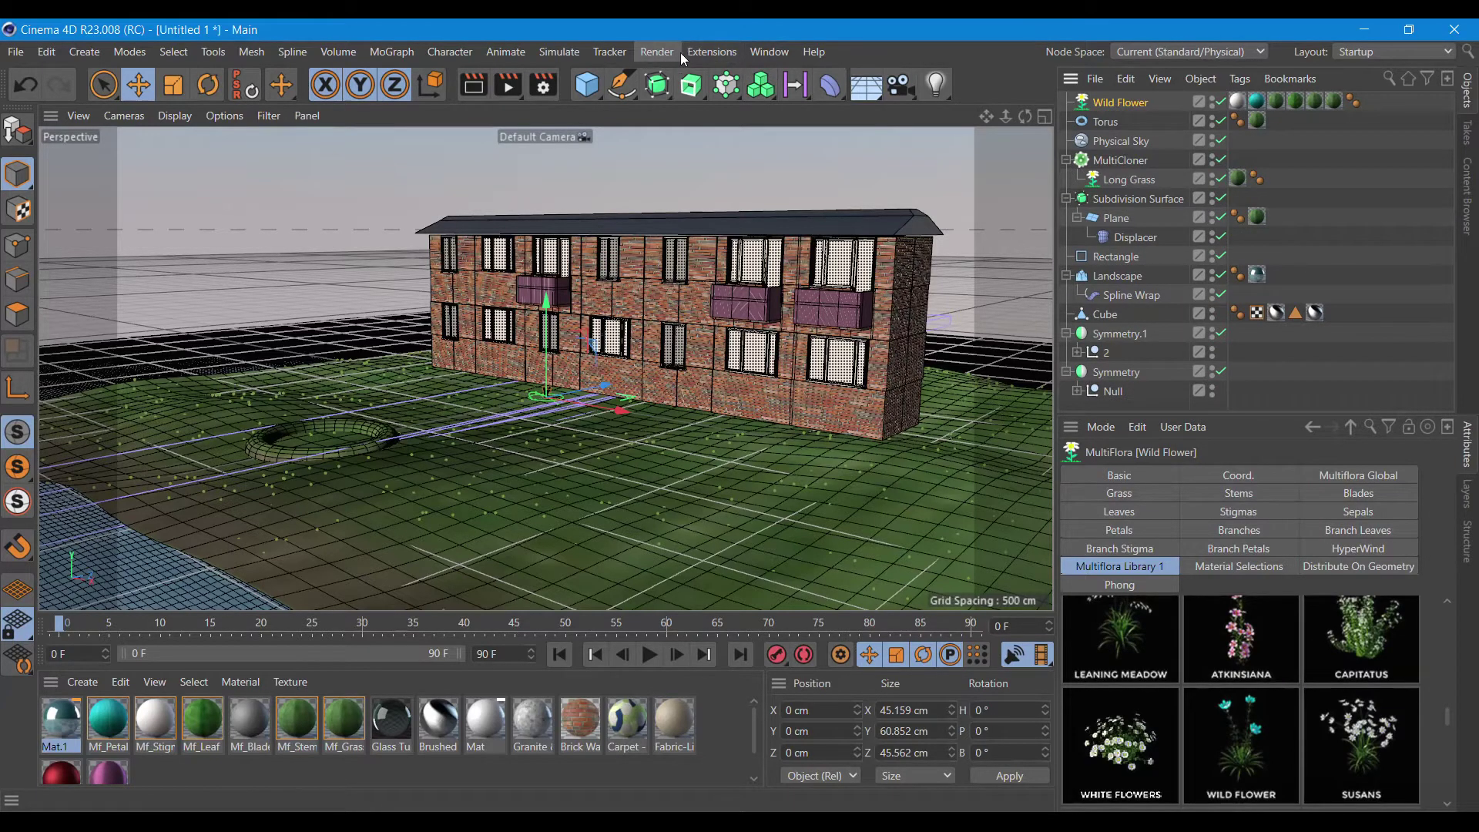
click(701, 52)
mouse_move(729, 398)
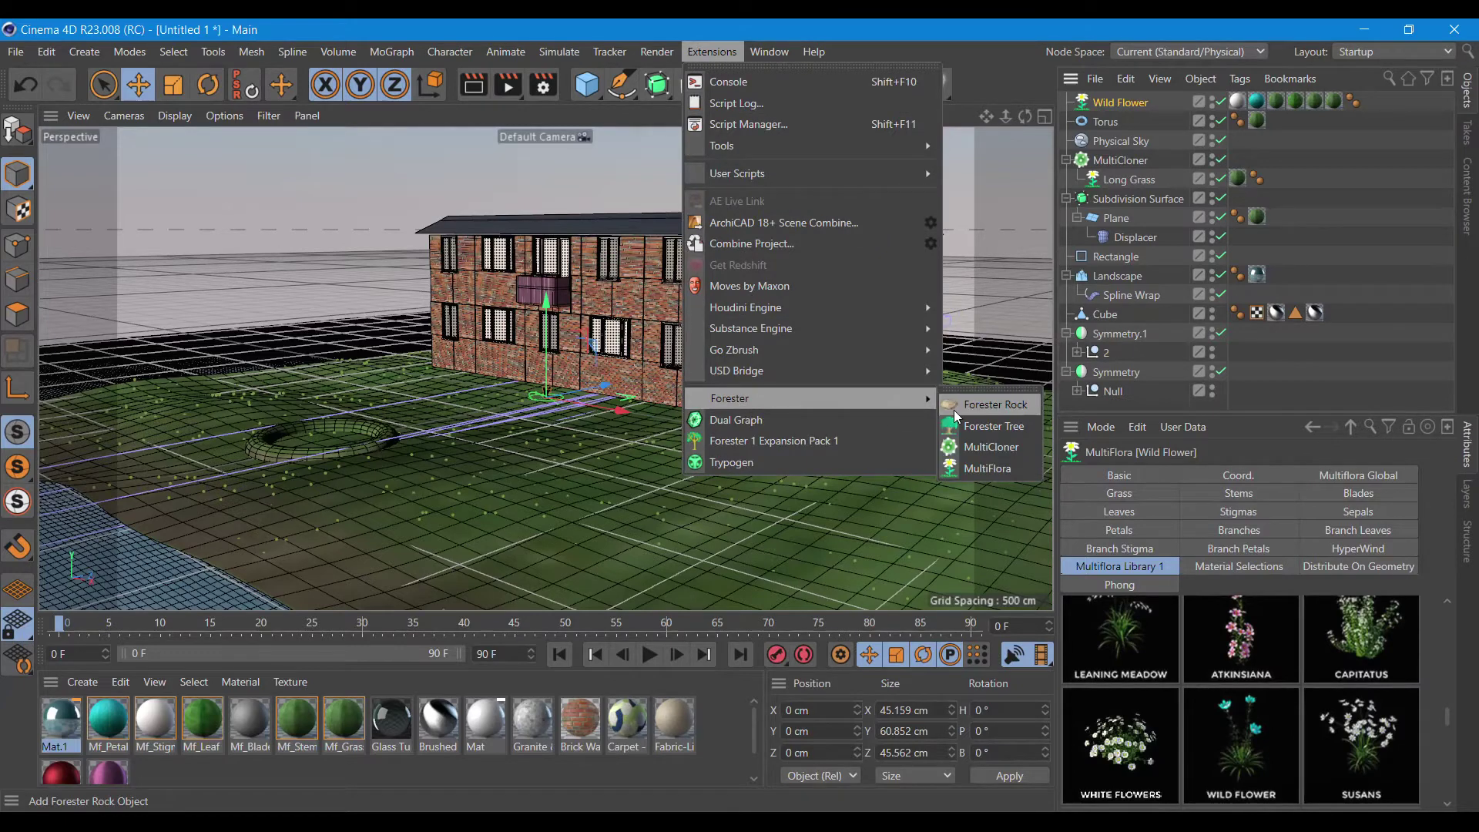
Add MultiCloner.1 with the Torus as distribution geometry and Wild Flower as its child.
click(996, 447)
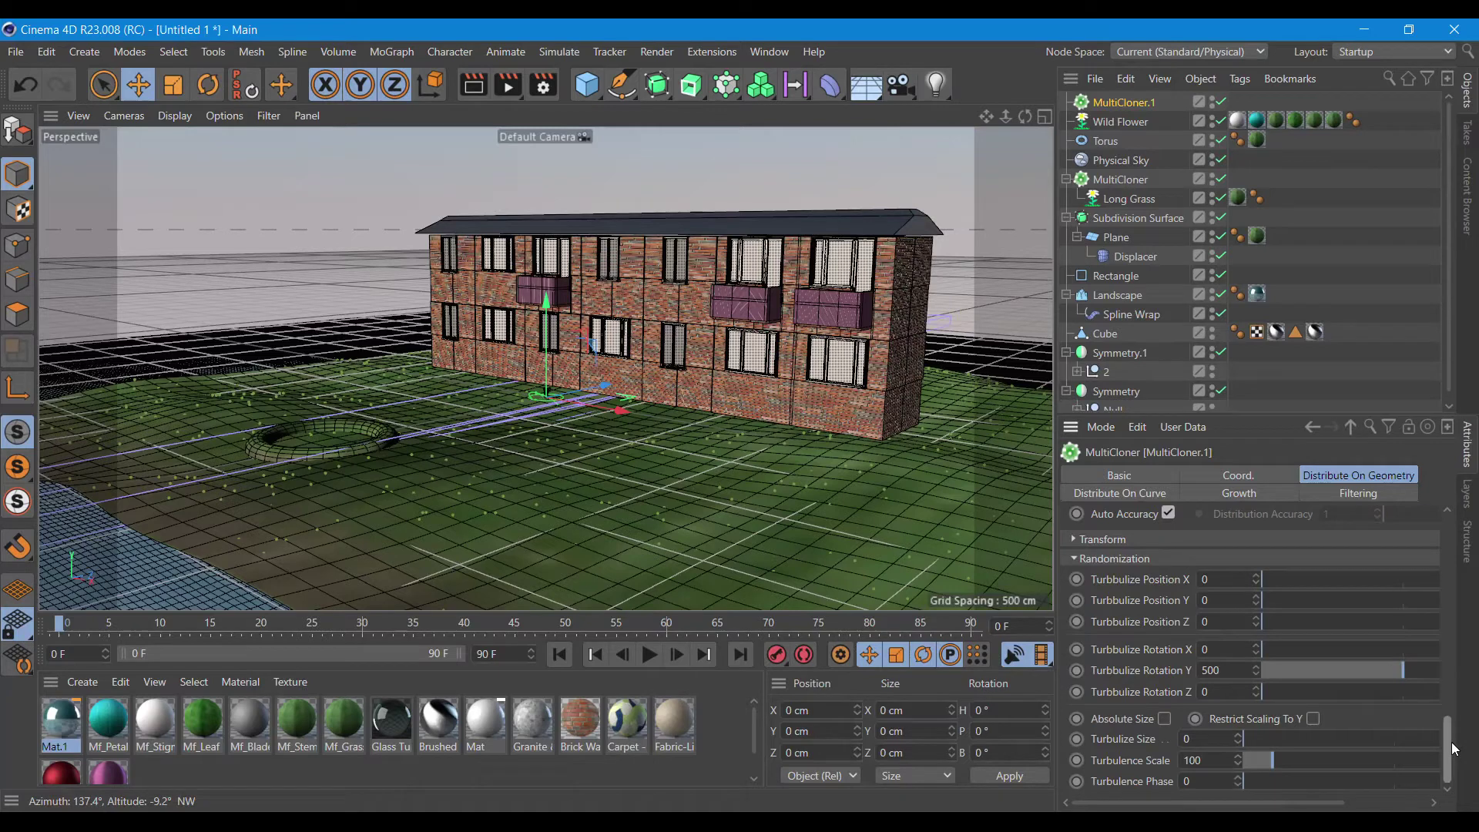
scroll(1451, 697, up, 10)
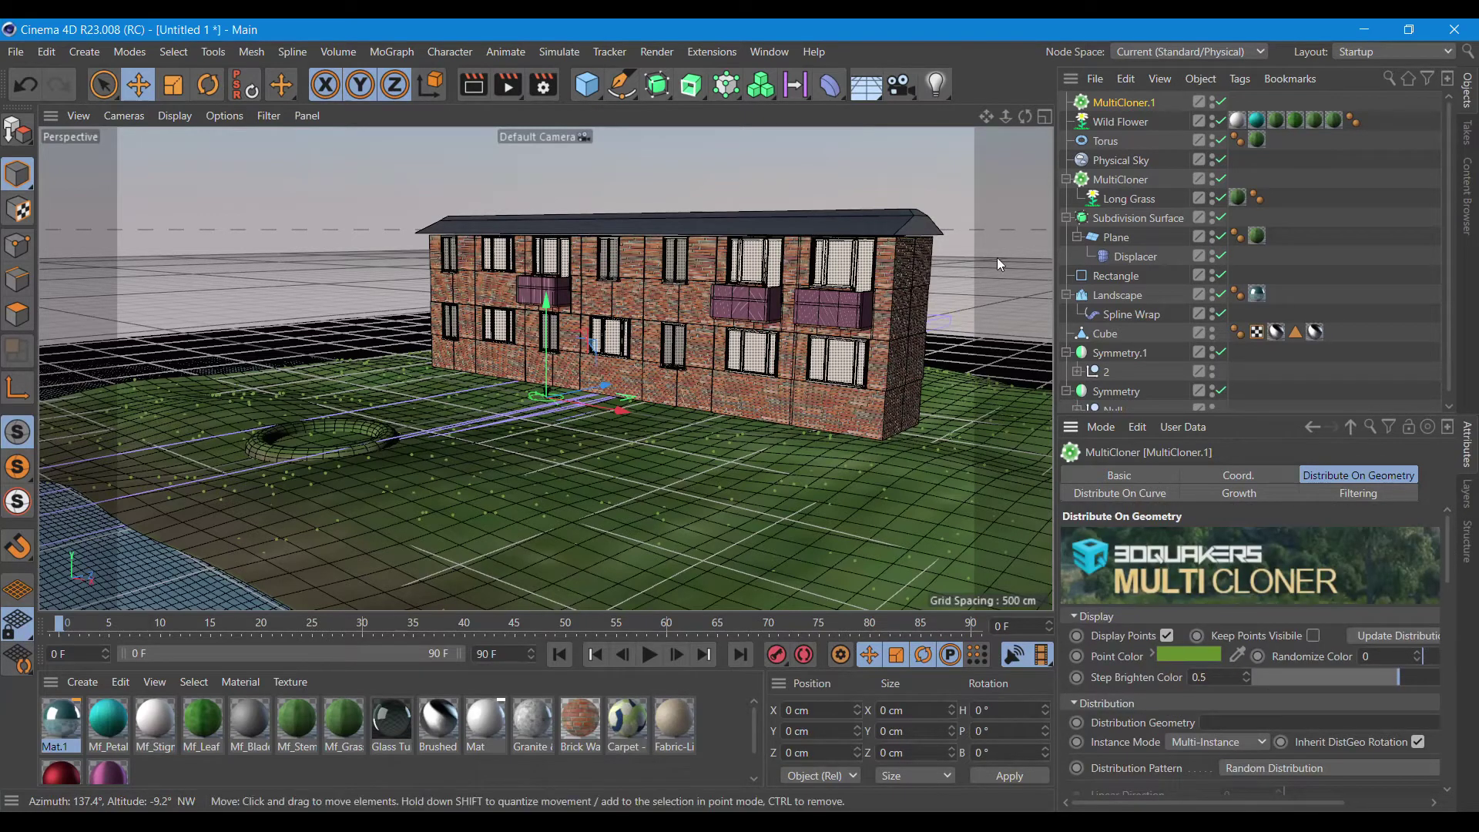
drag(1105, 141, 1248, 724)
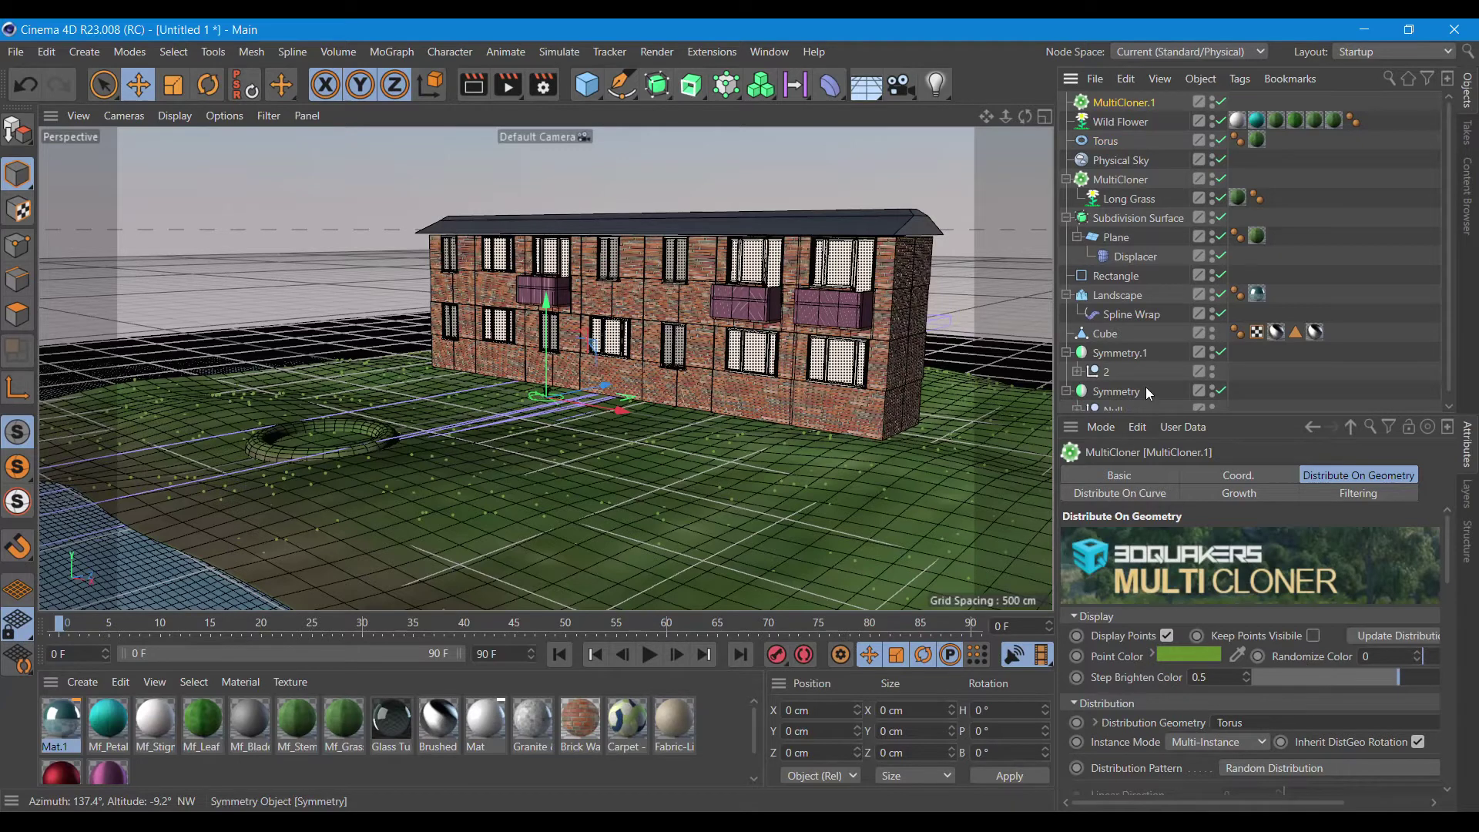
drag(1126, 122, 1126, 104)
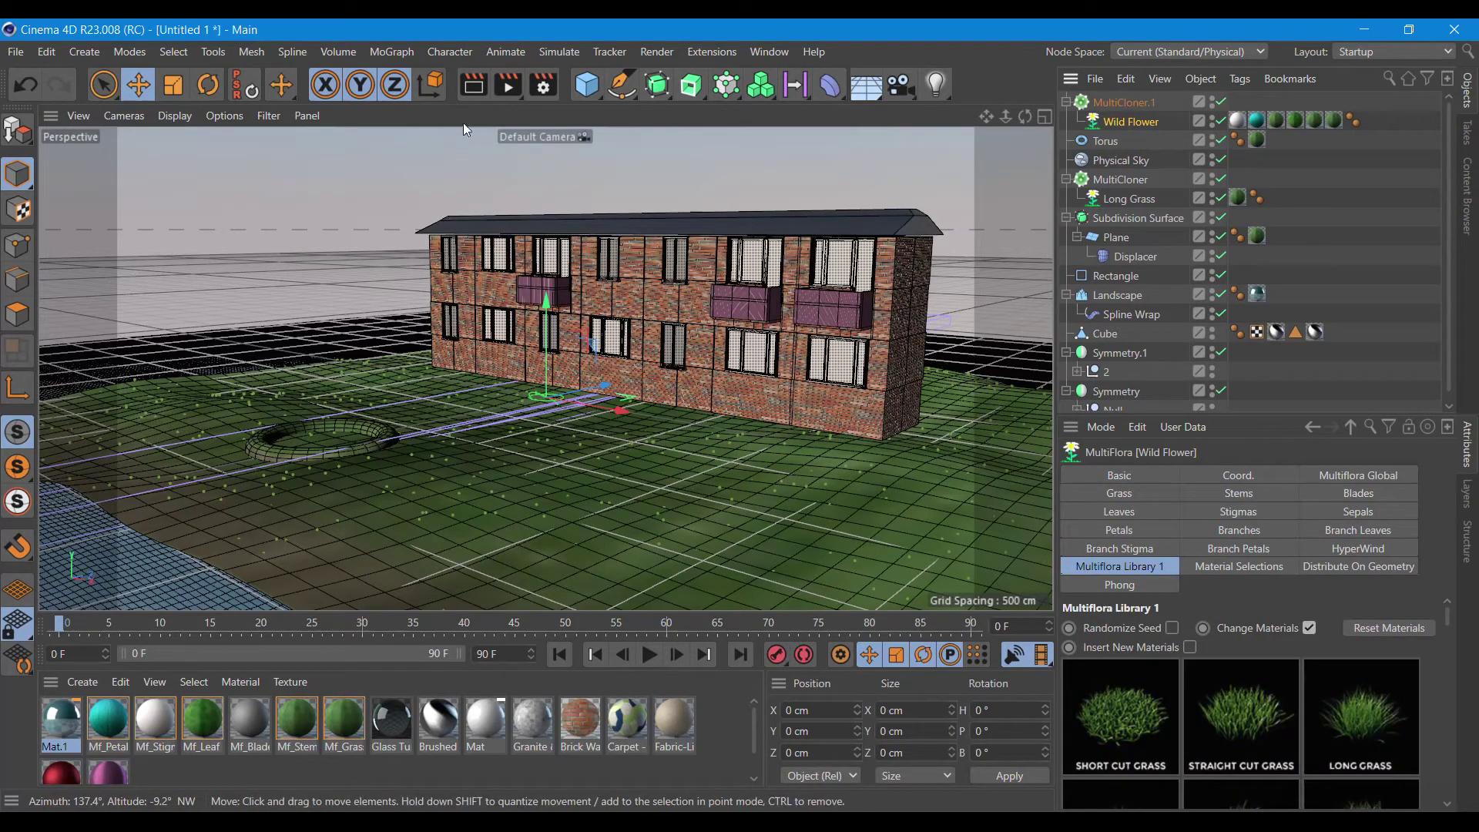
Disable the long grass MultiCloner and Long Grass, and render the viewport to preview the flowers.
key(ctrl+r)
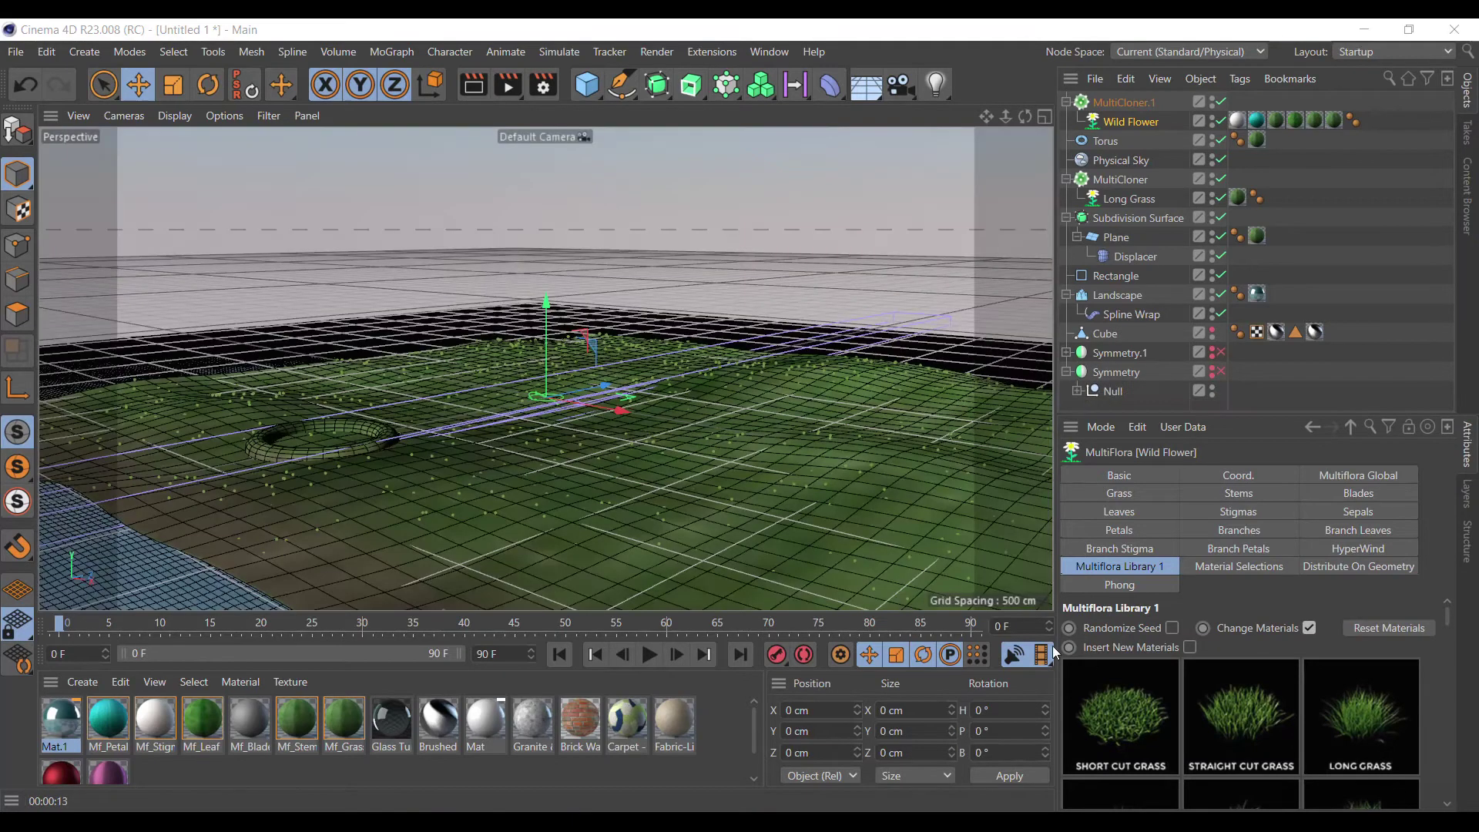
click(487, 91)
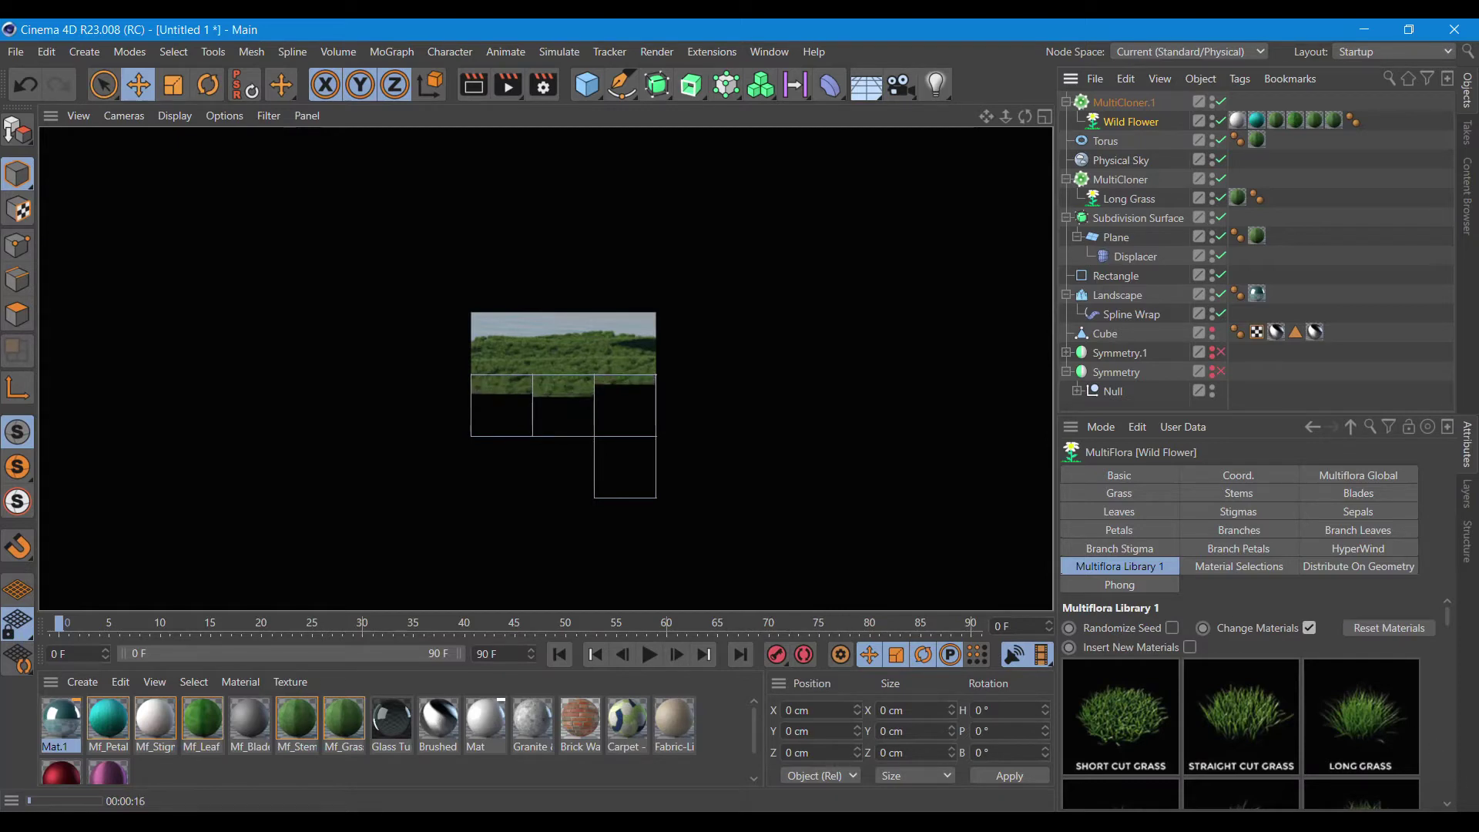
click(1218, 179)
click(1219, 198)
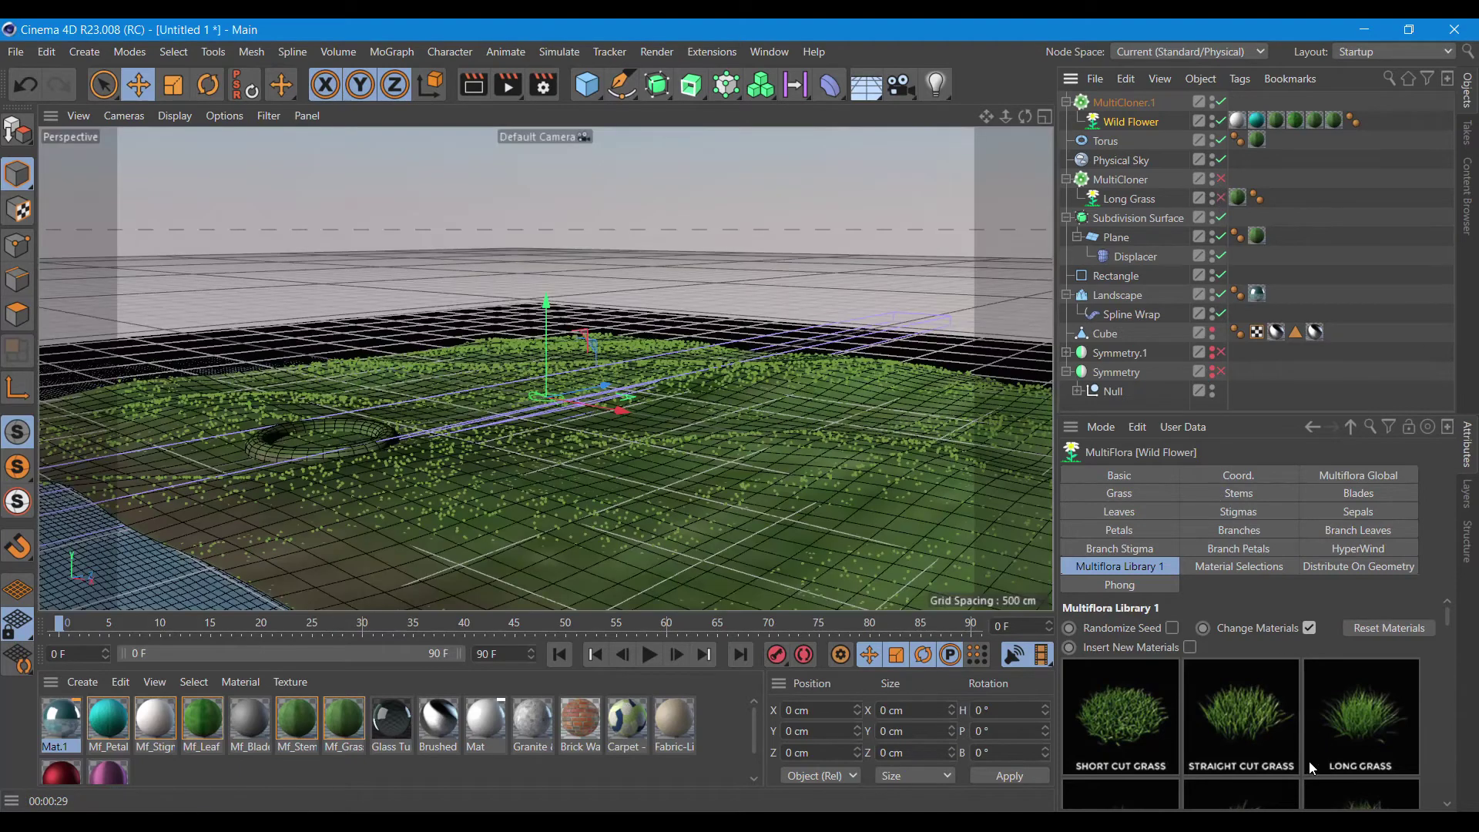
click(473, 84)
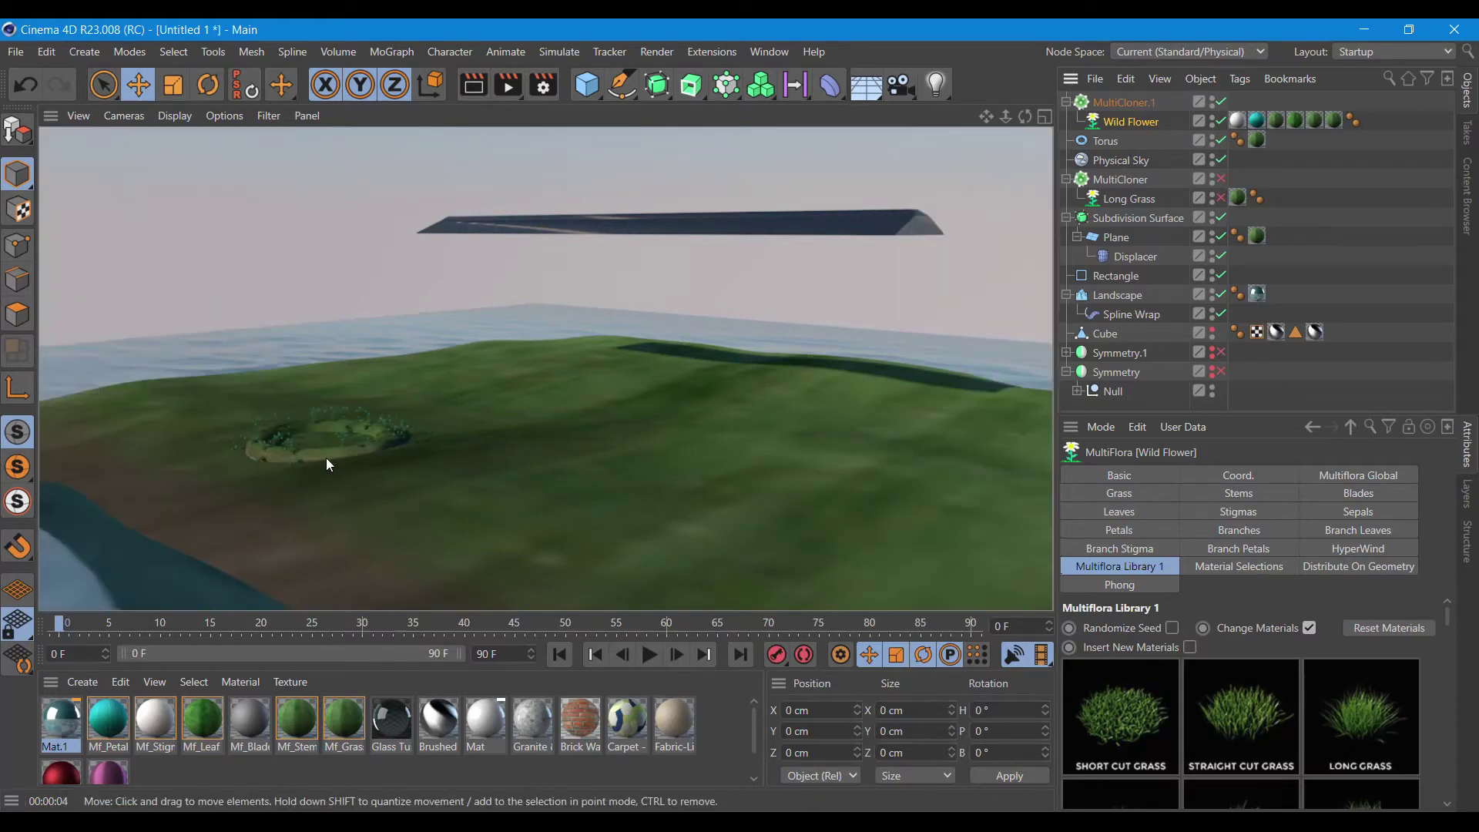
Set MultiCloner.1 to 300 clones with render multiplier 5 and render the flower ring.
click(1133, 103)
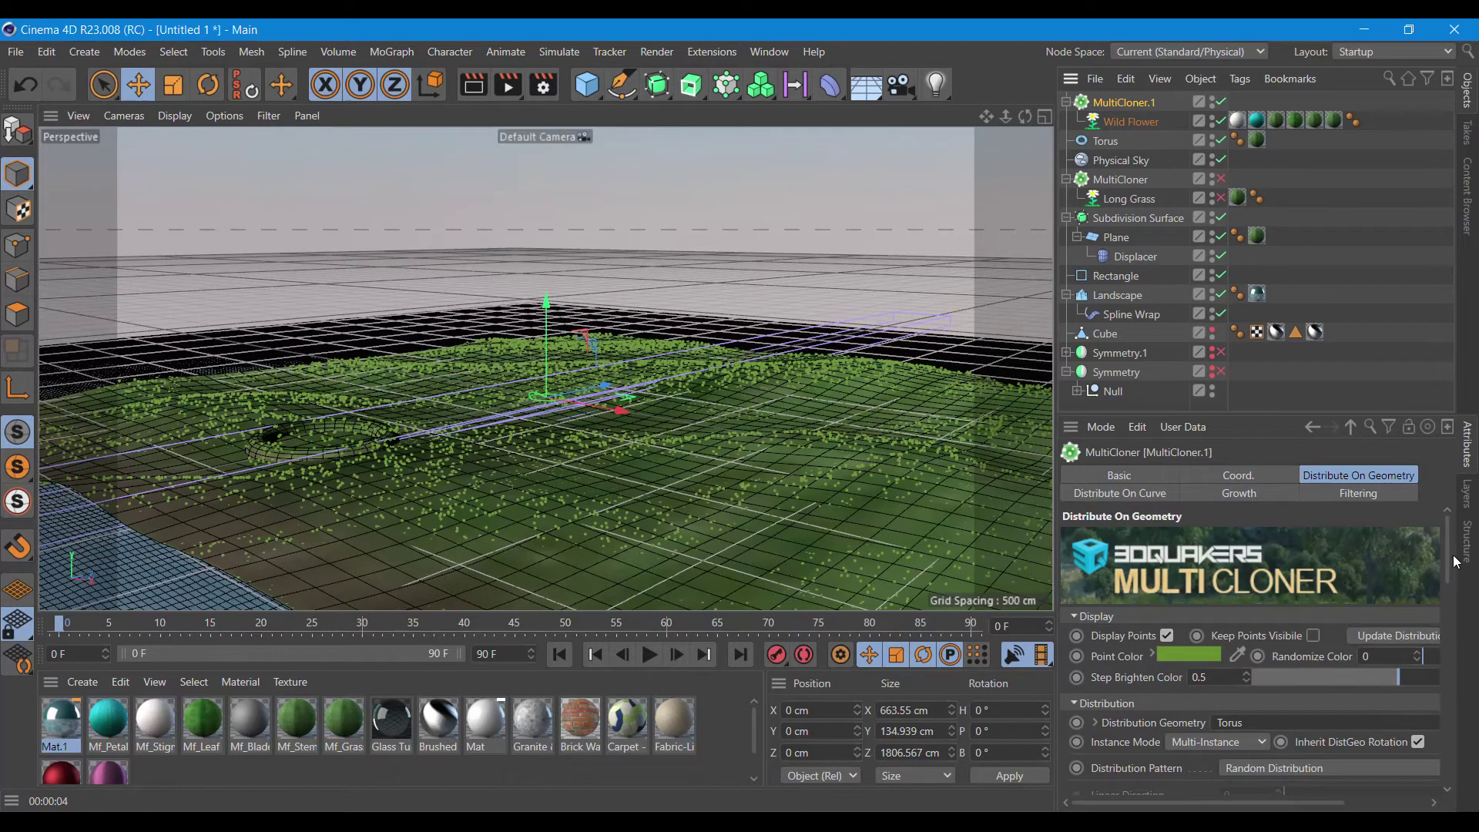
drag(1448, 558, 1457, 668)
scroll(1202, 707, down, 2)
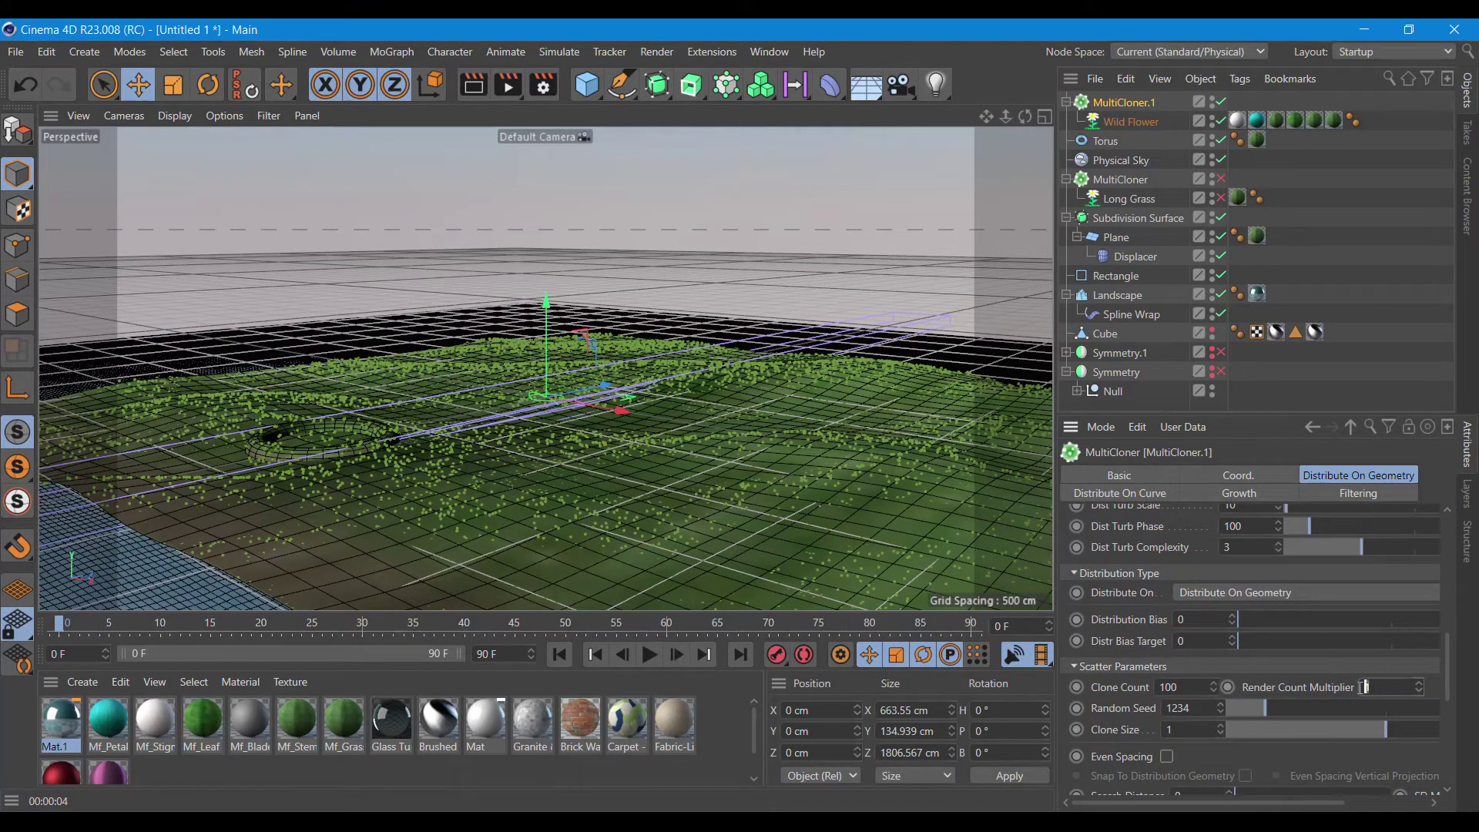
click(1157, 687)
text(300)
key(Return)
click(473, 85)
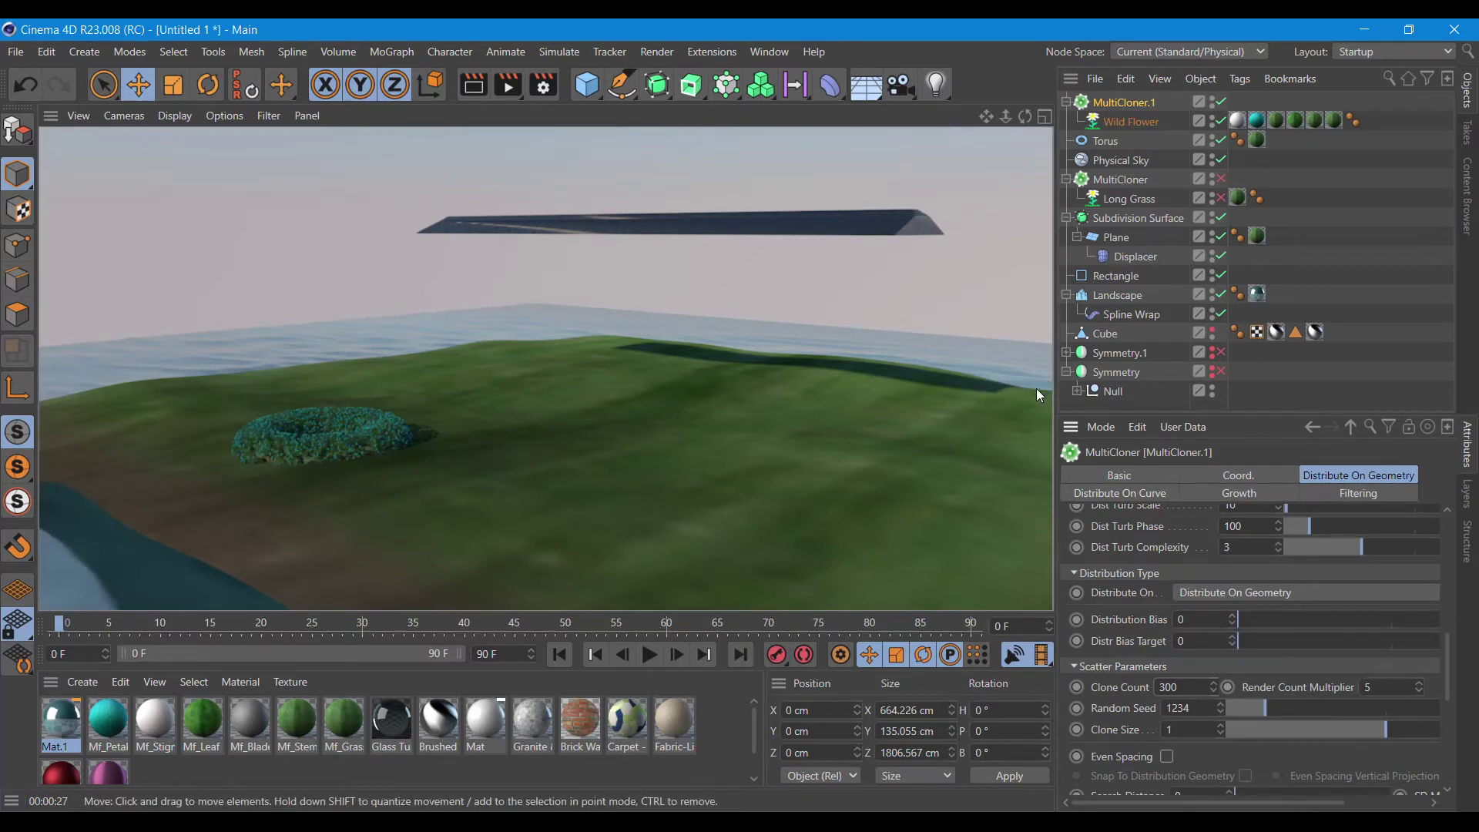
click(1106, 141)
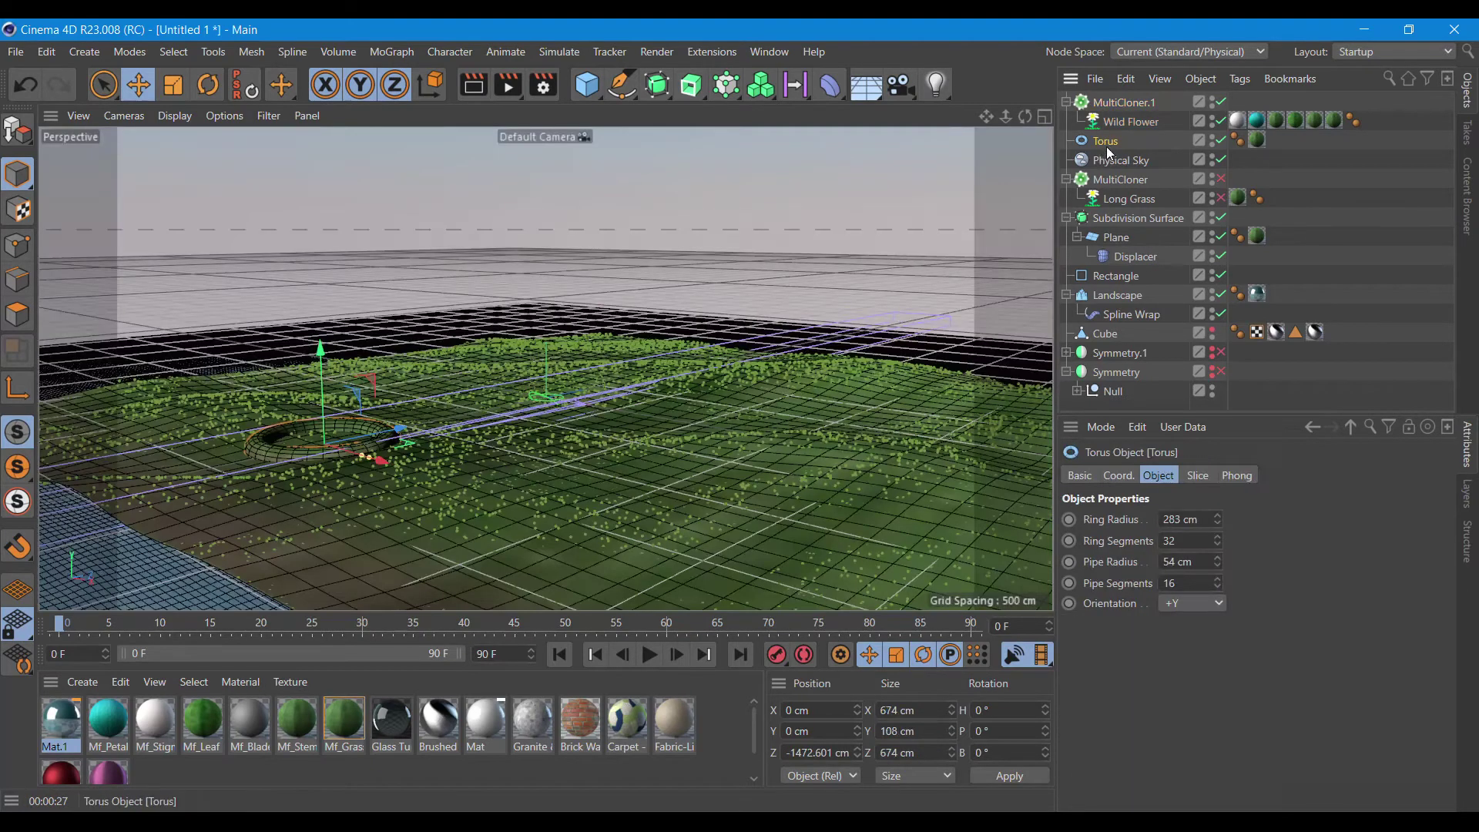
Duplicate the Torus as Torus.1 and move it right to X 2112 cm.
ctrl+drag(1118, 157, 1118, 154)
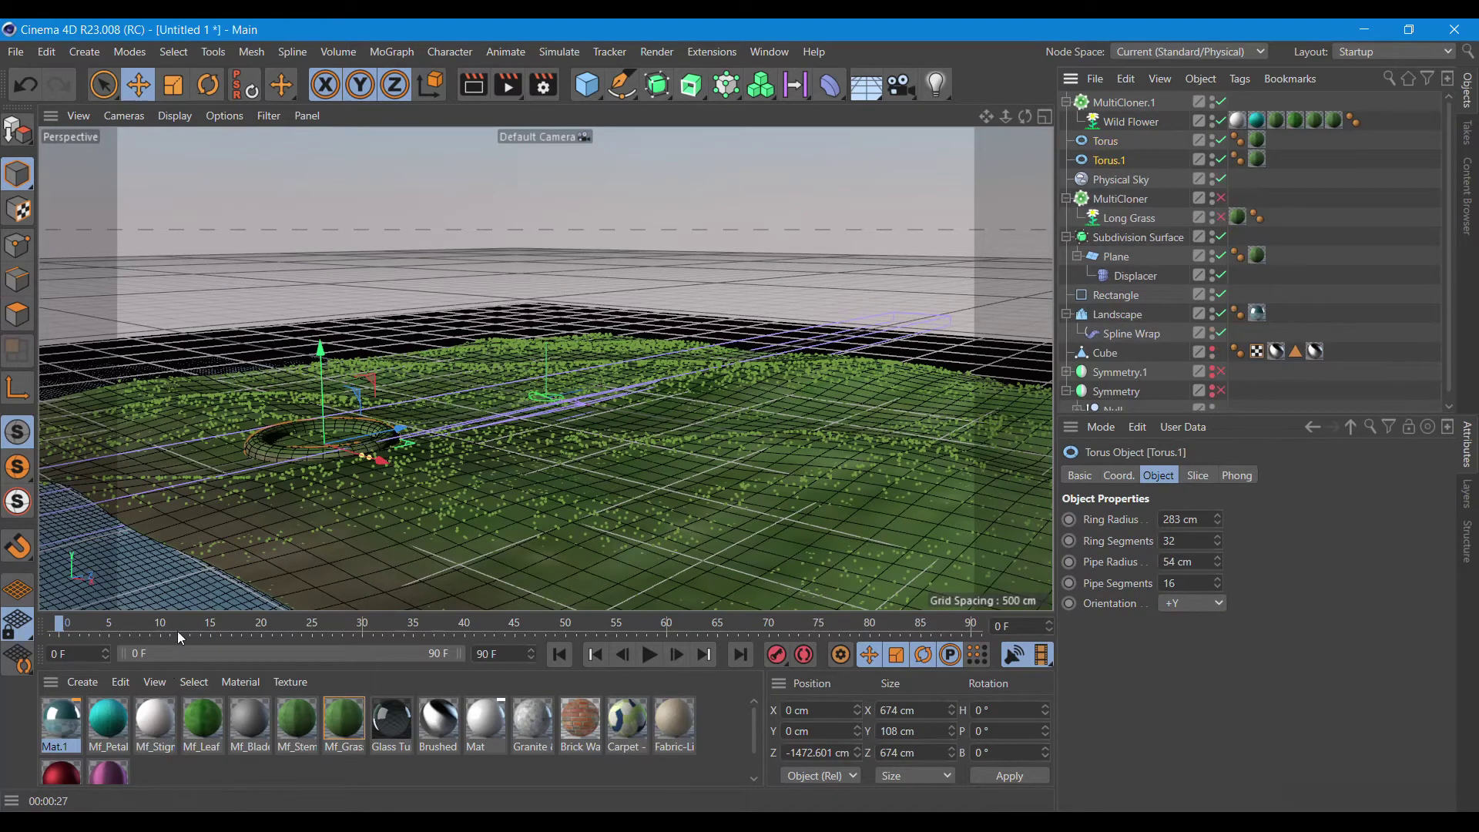
drag(382, 463, 859, 601)
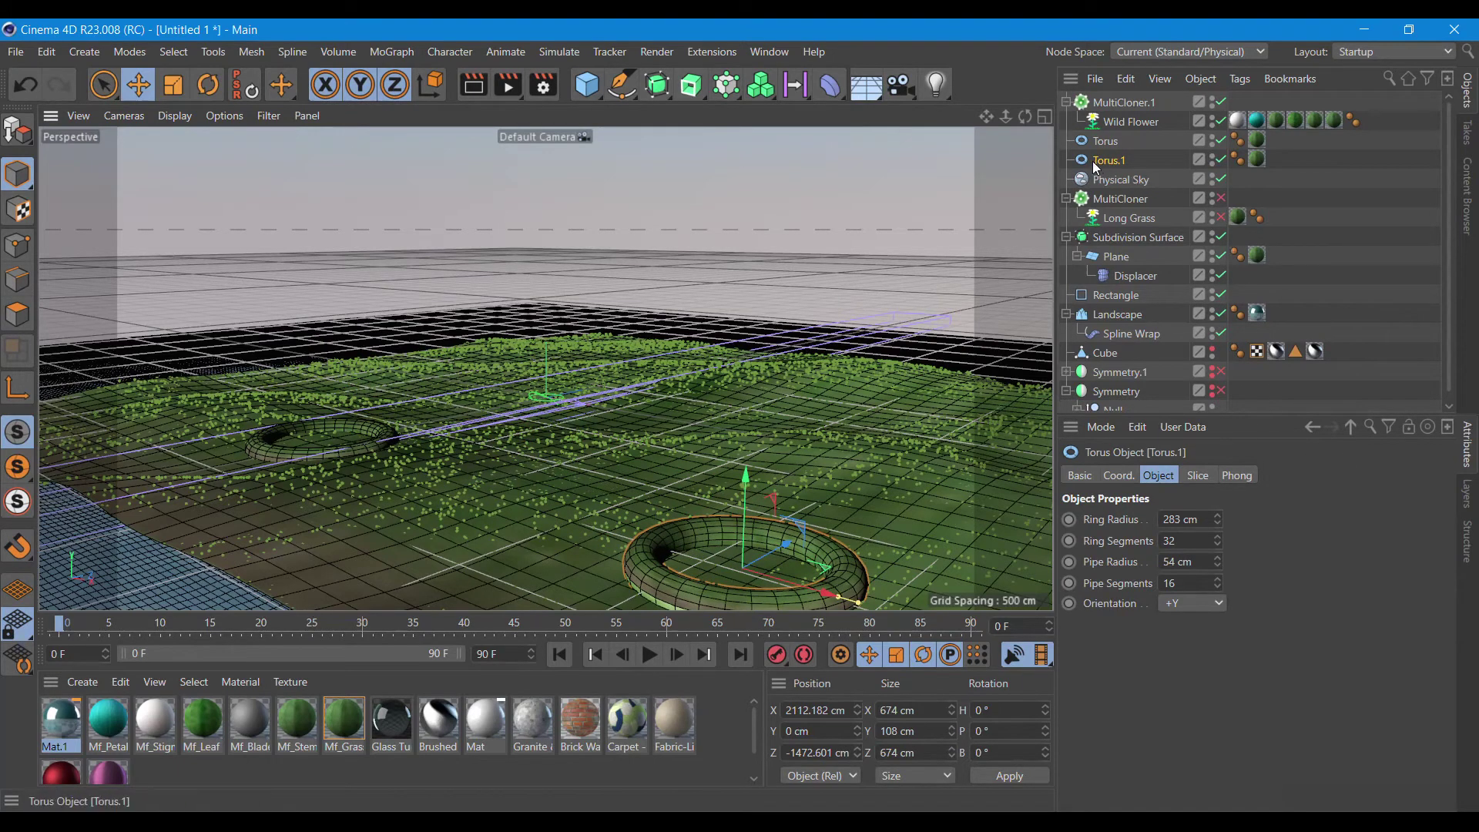
click(1066, 103)
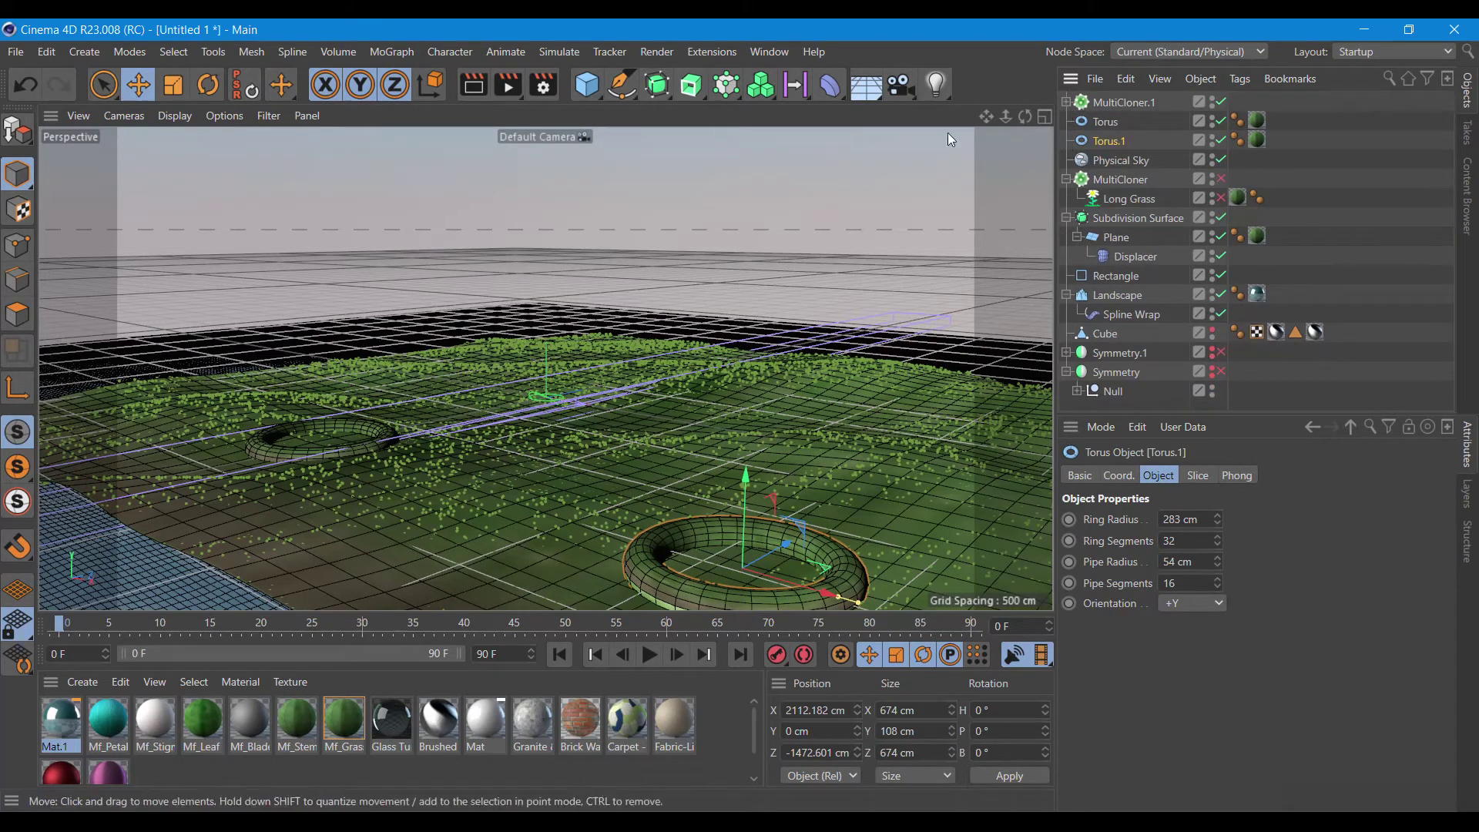
click(711, 52)
mouse_move(732, 397)
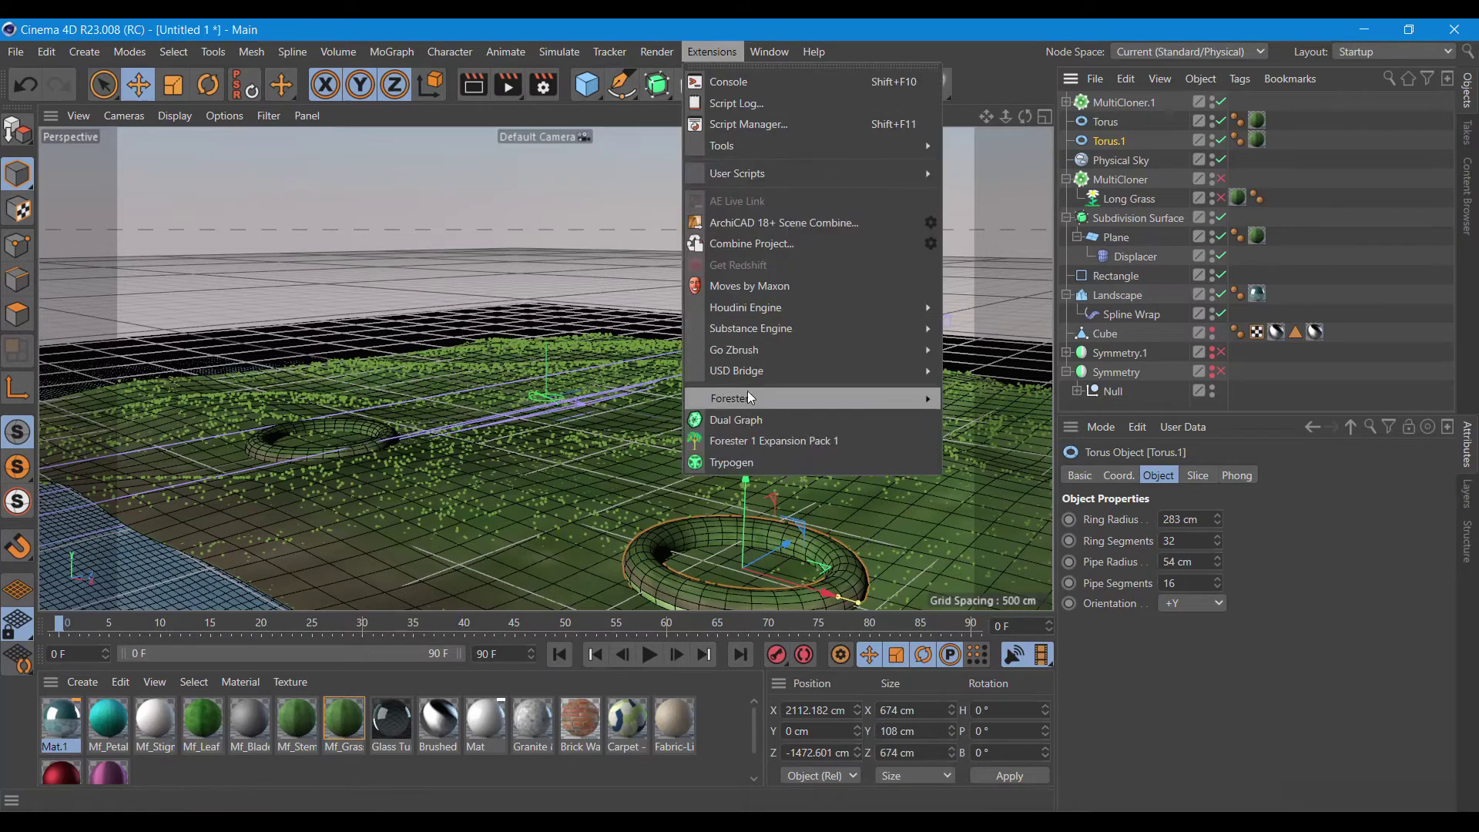
Add a Forester MultiFlora set to the Pisacan flower preset.
click(989, 465)
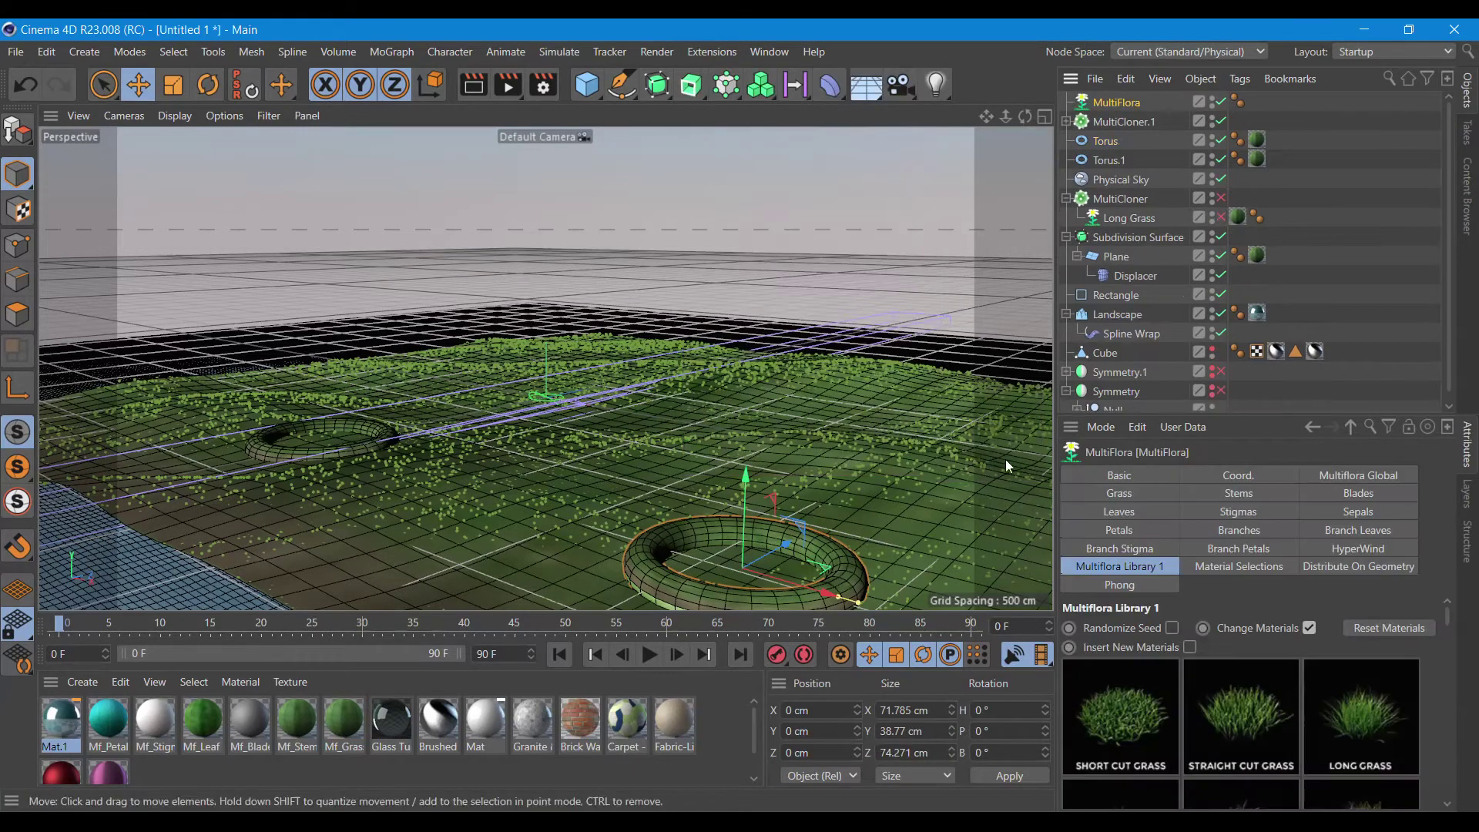
drag(1448, 613, 1463, 745)
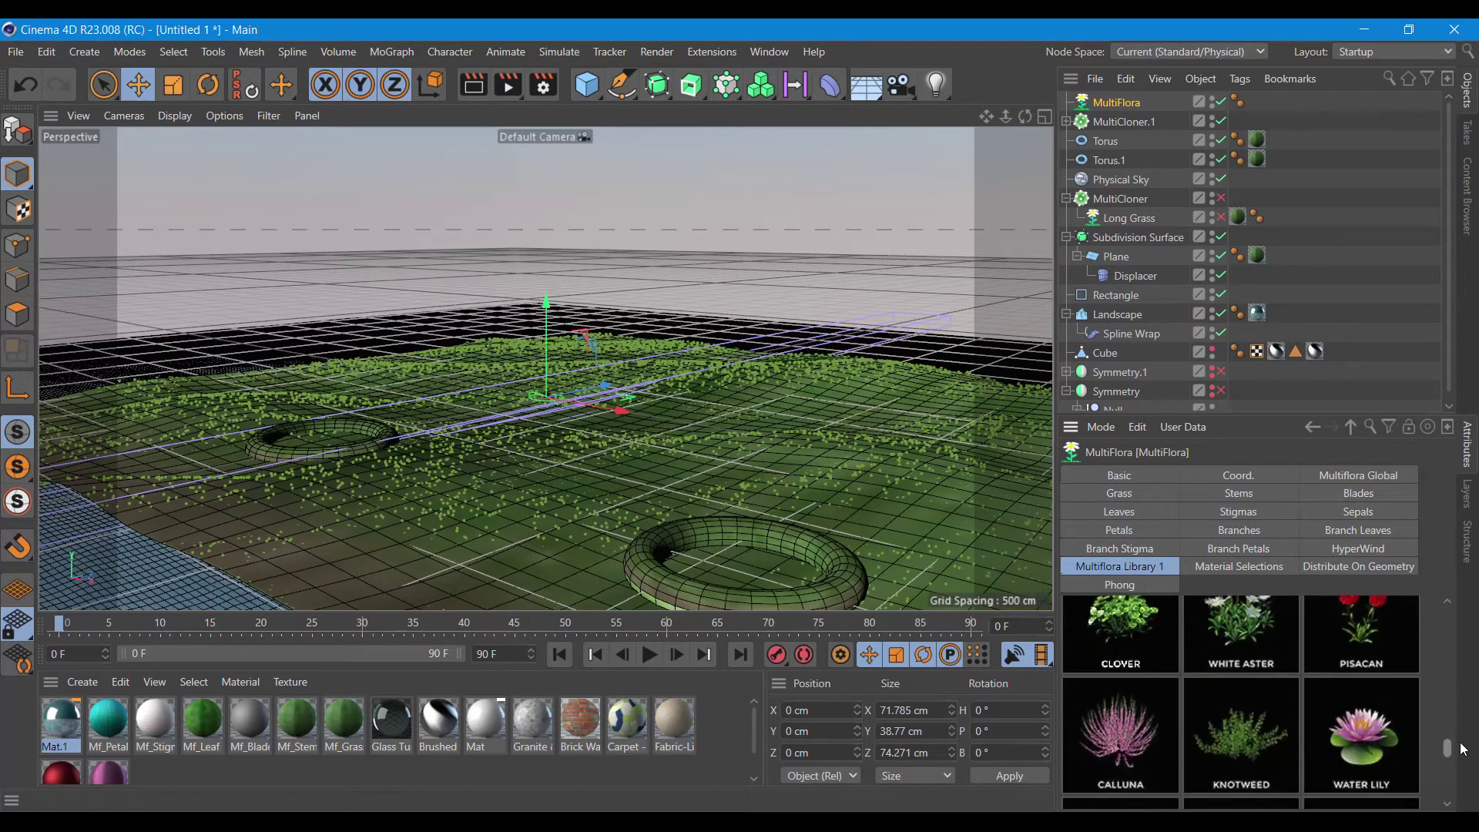
scroll(1406, 715, up, 1)
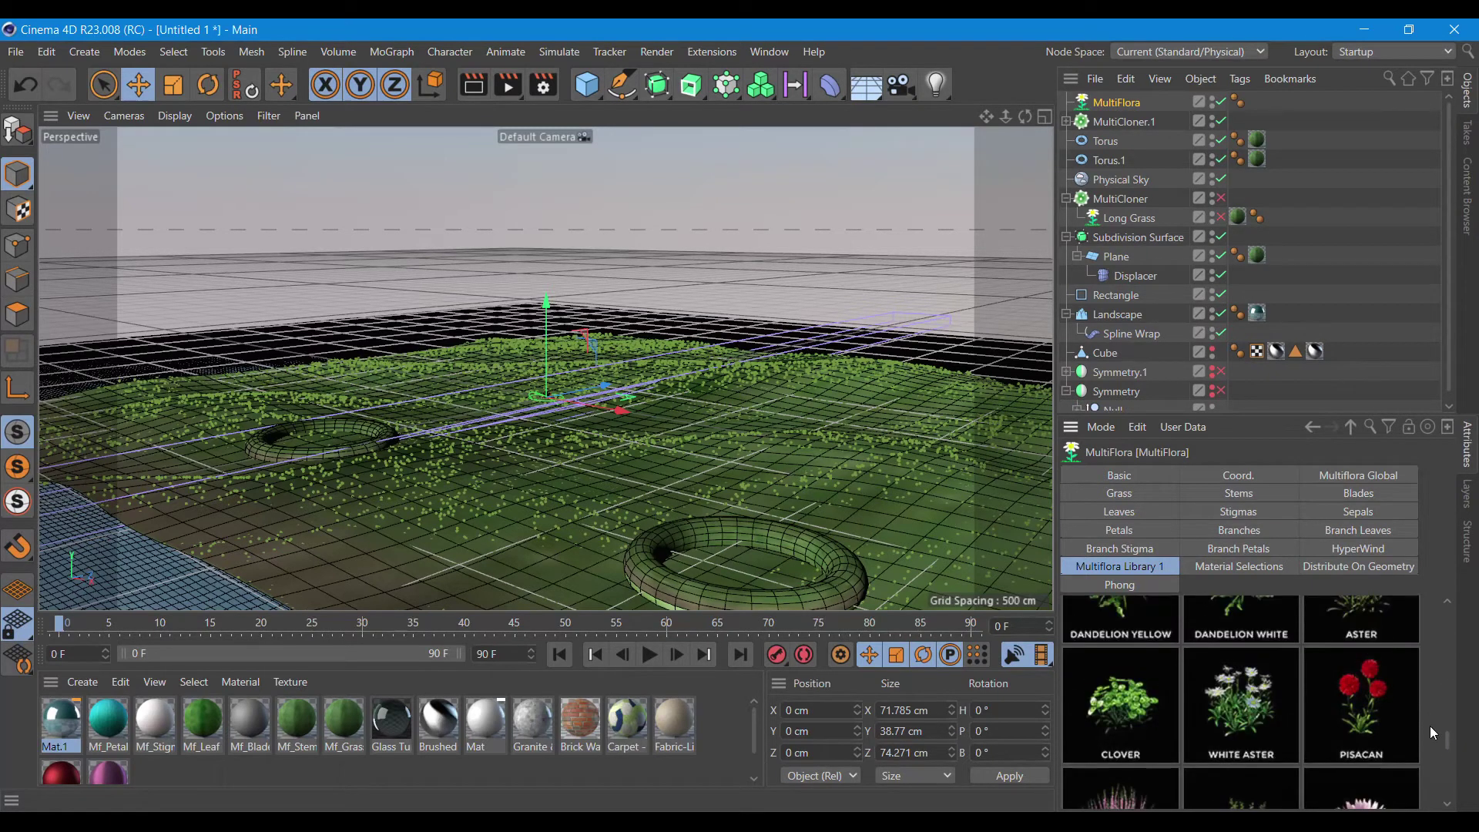
click(1370, 700)
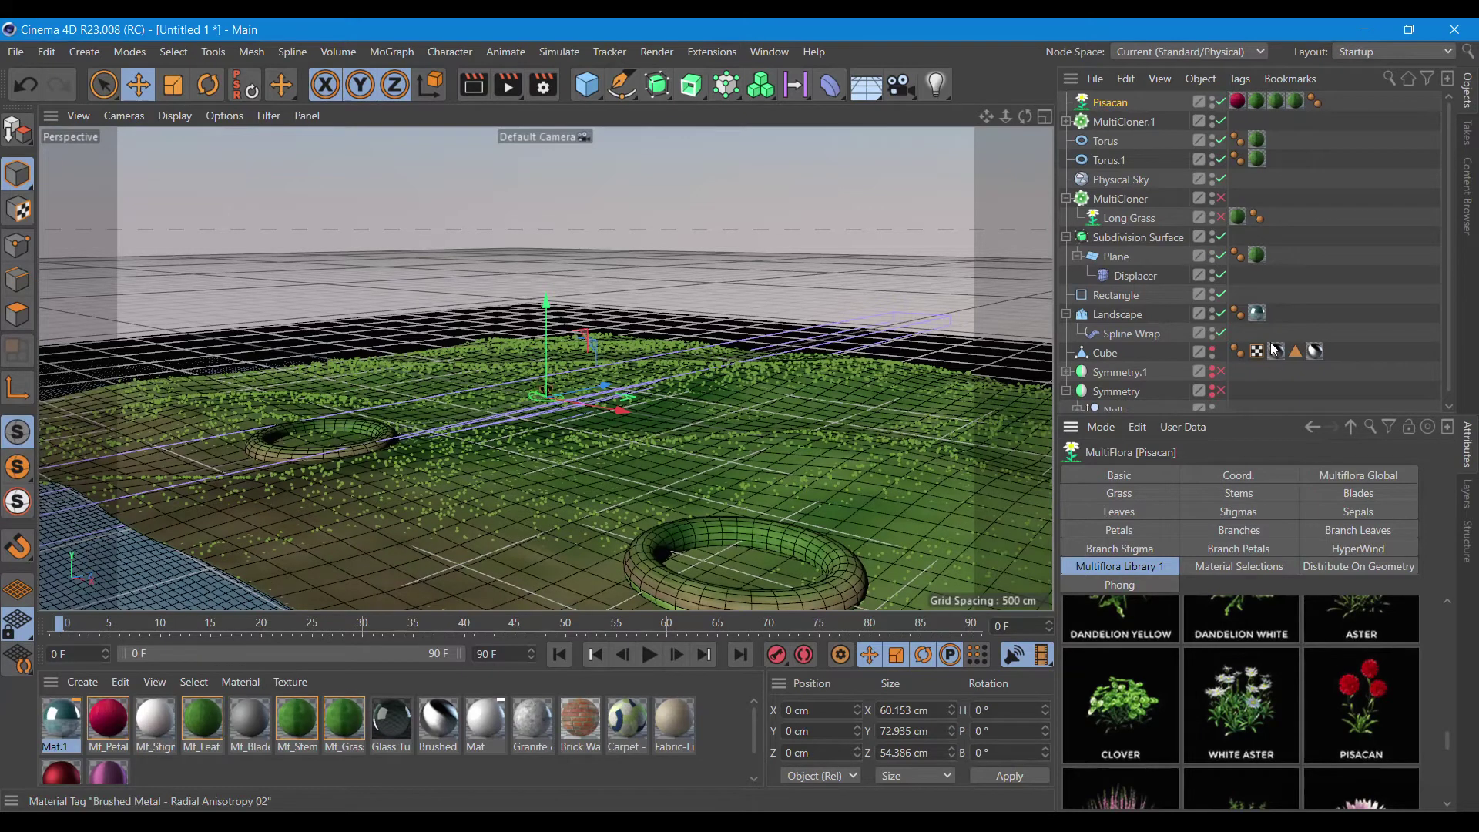
Add MultiCloner.2 distributing Pisacan over Torus.1.
click(697, 52)
mouse_move(730, 397)
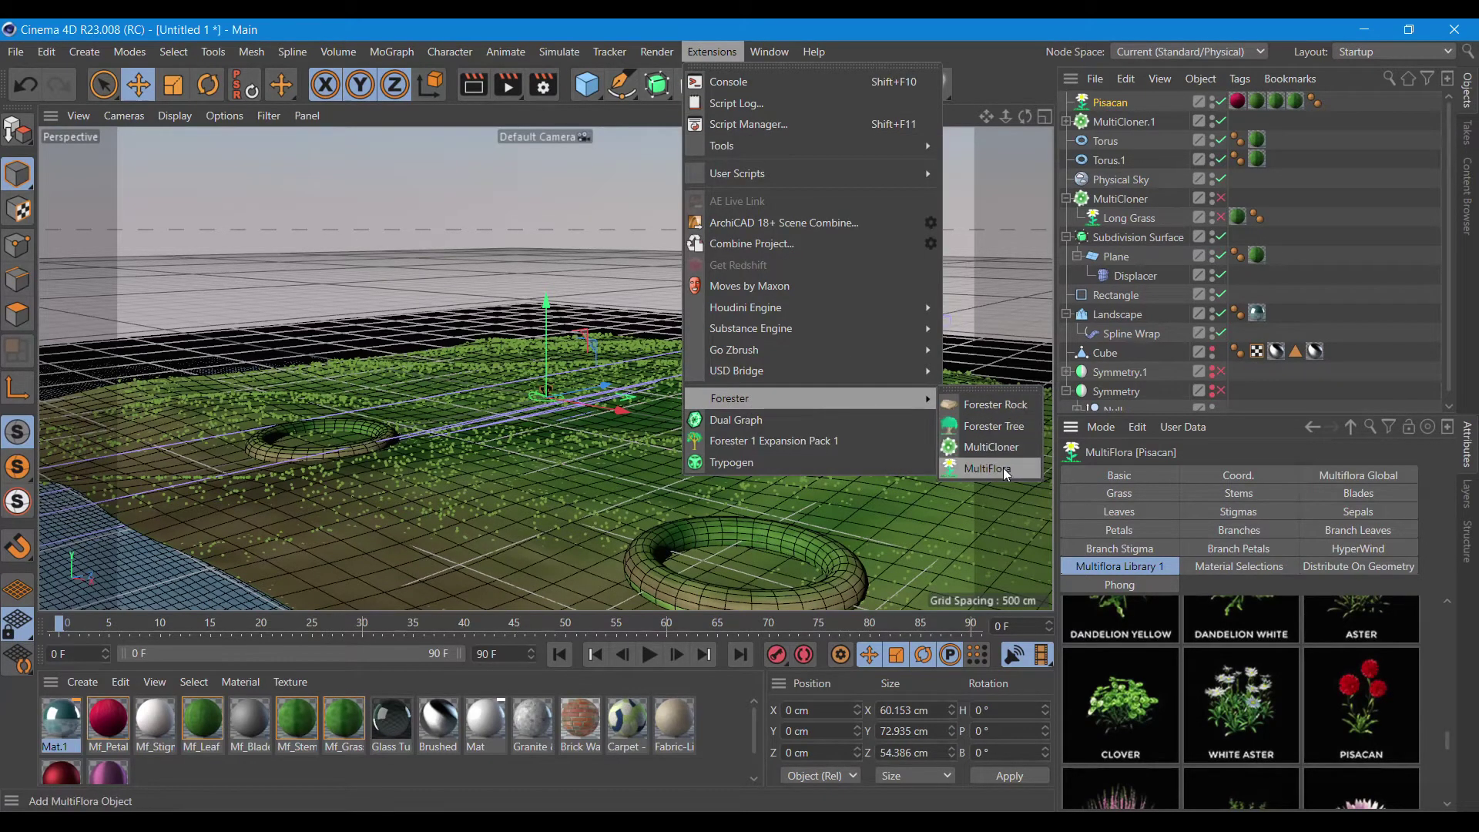
click(993, 449)
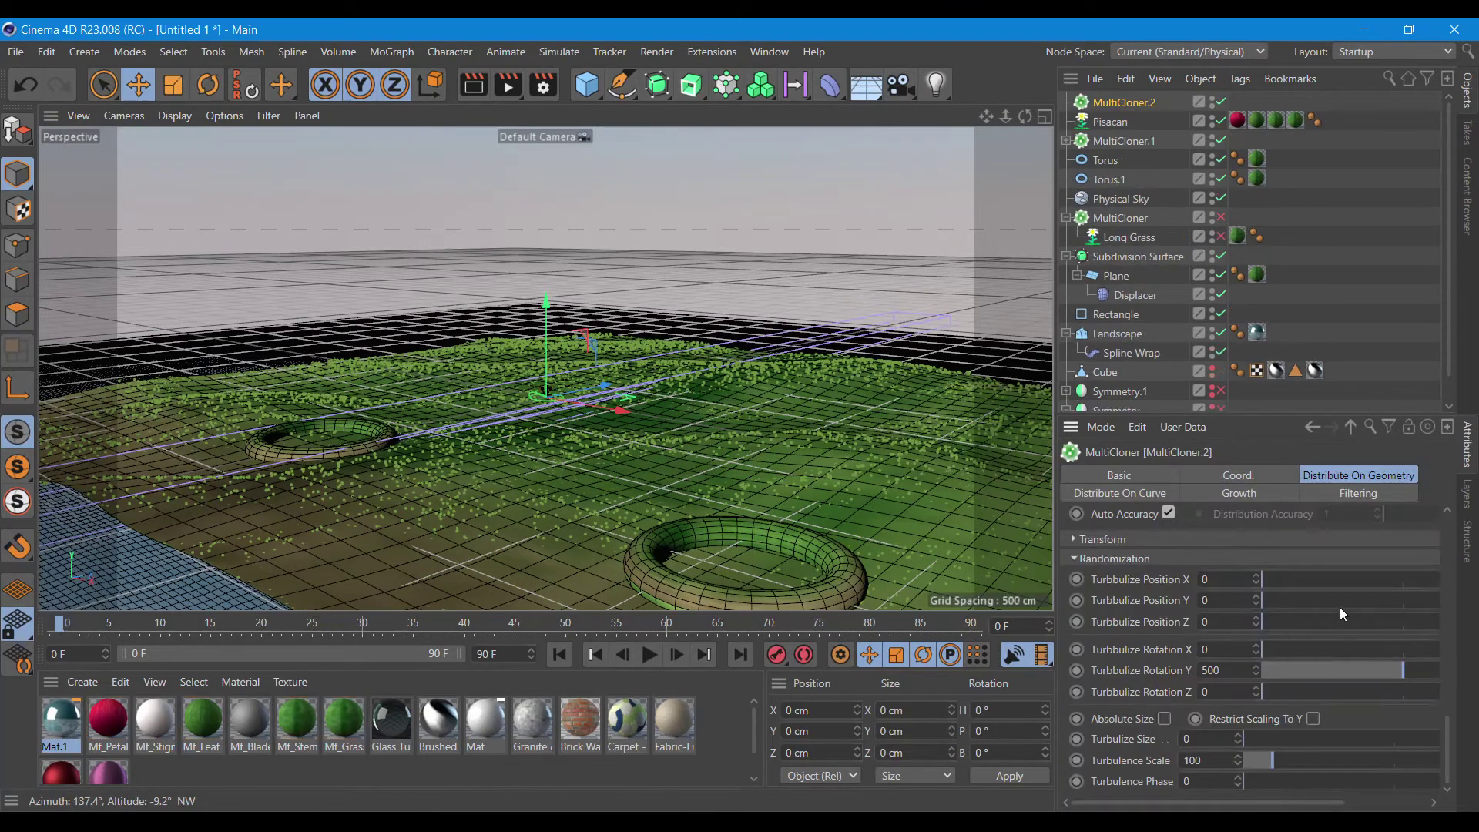
drag(1449, 728, 1458, 527)
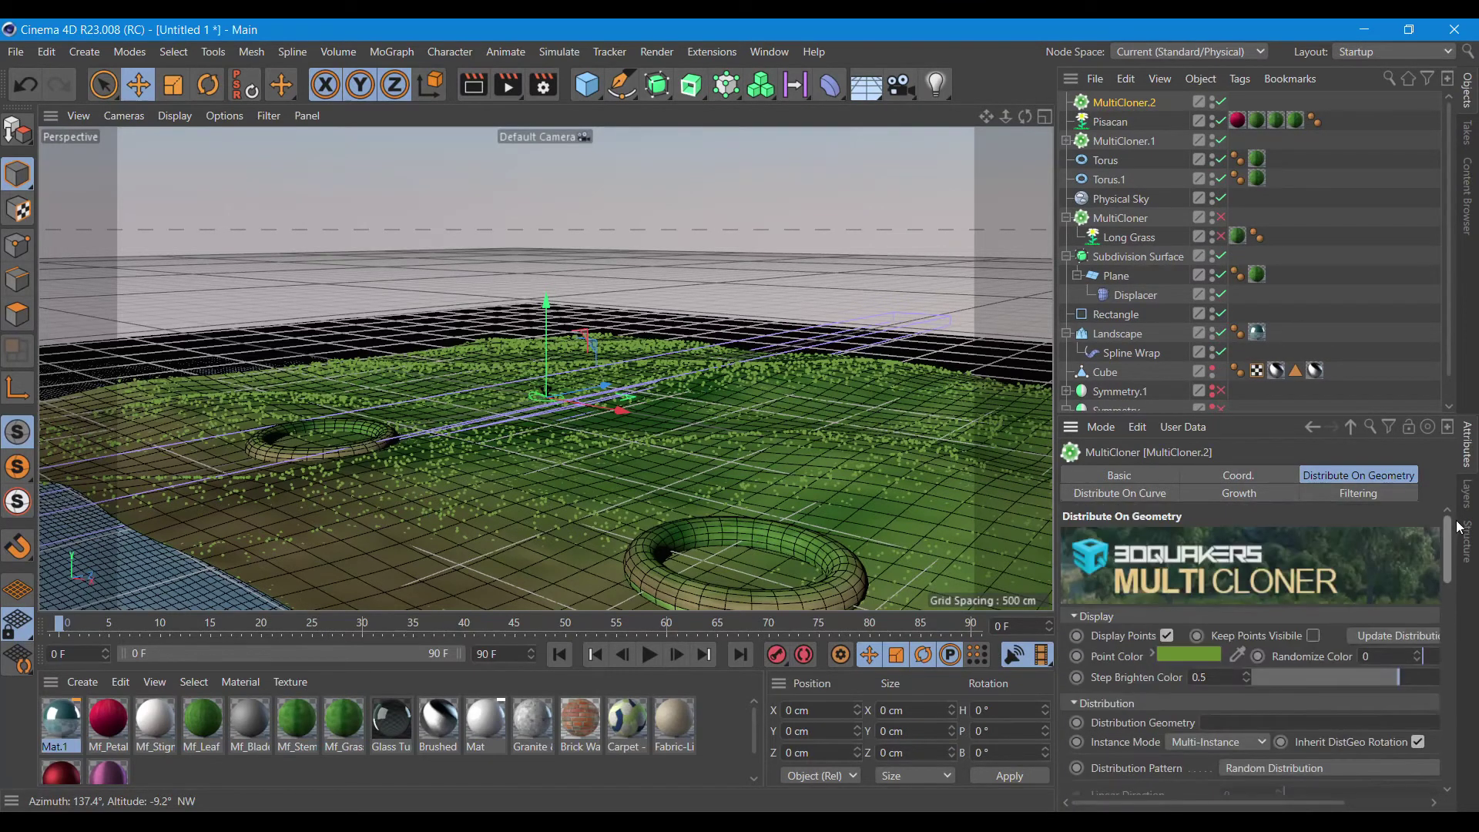
drag(1109, 180, 1264, 724)
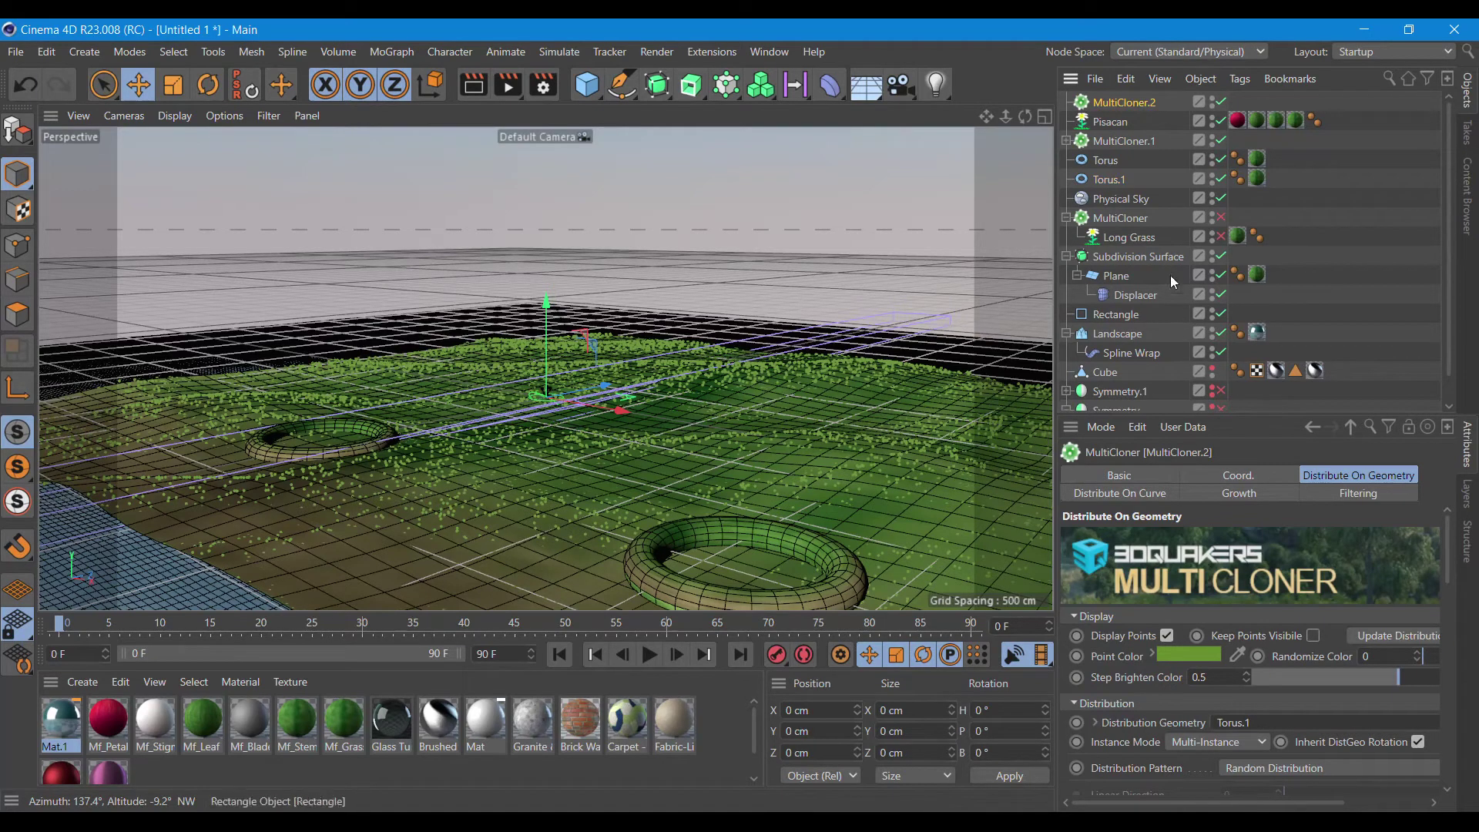
click(1111, 122)
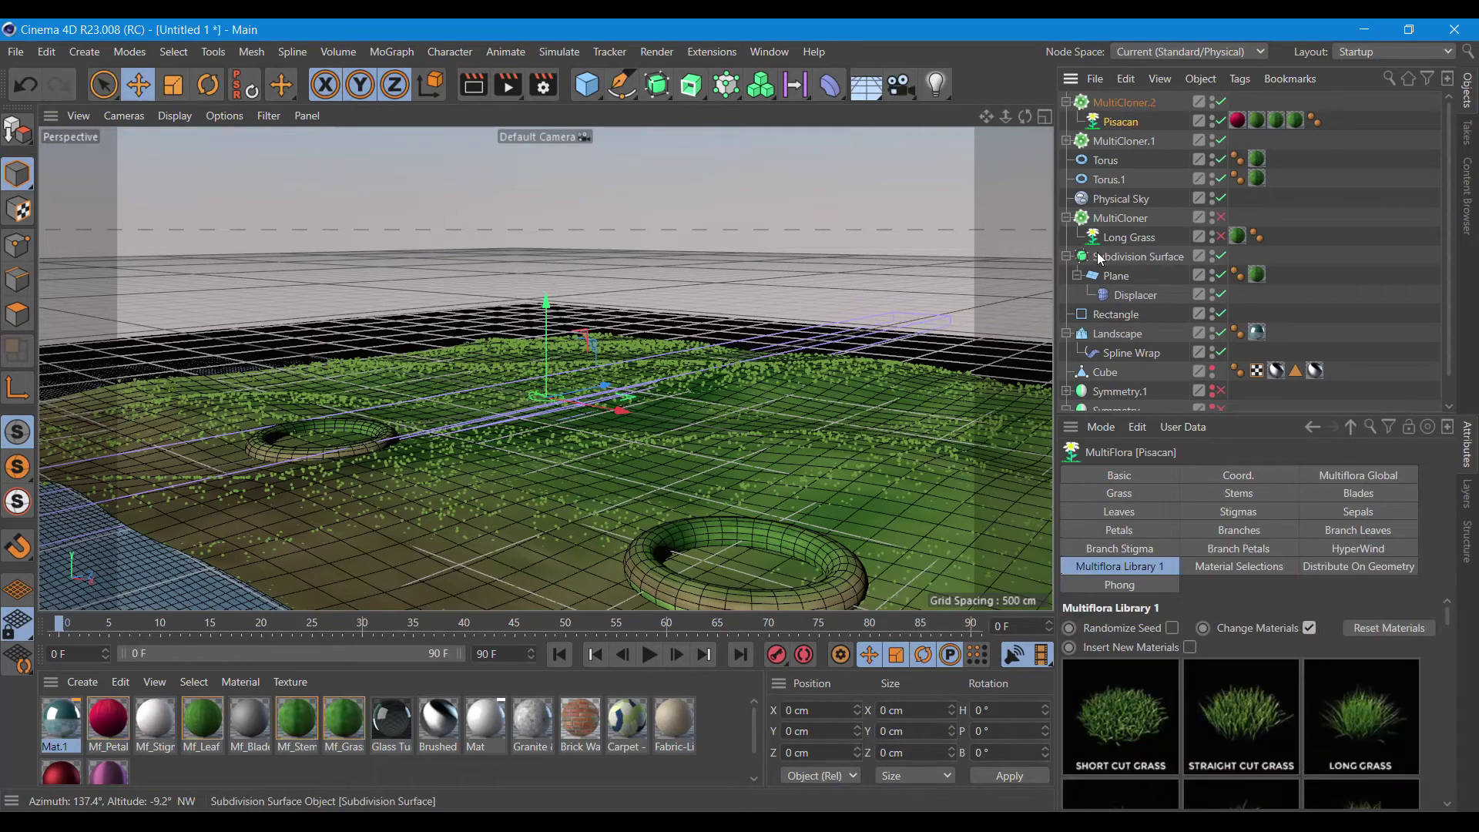
click(1146, 103)
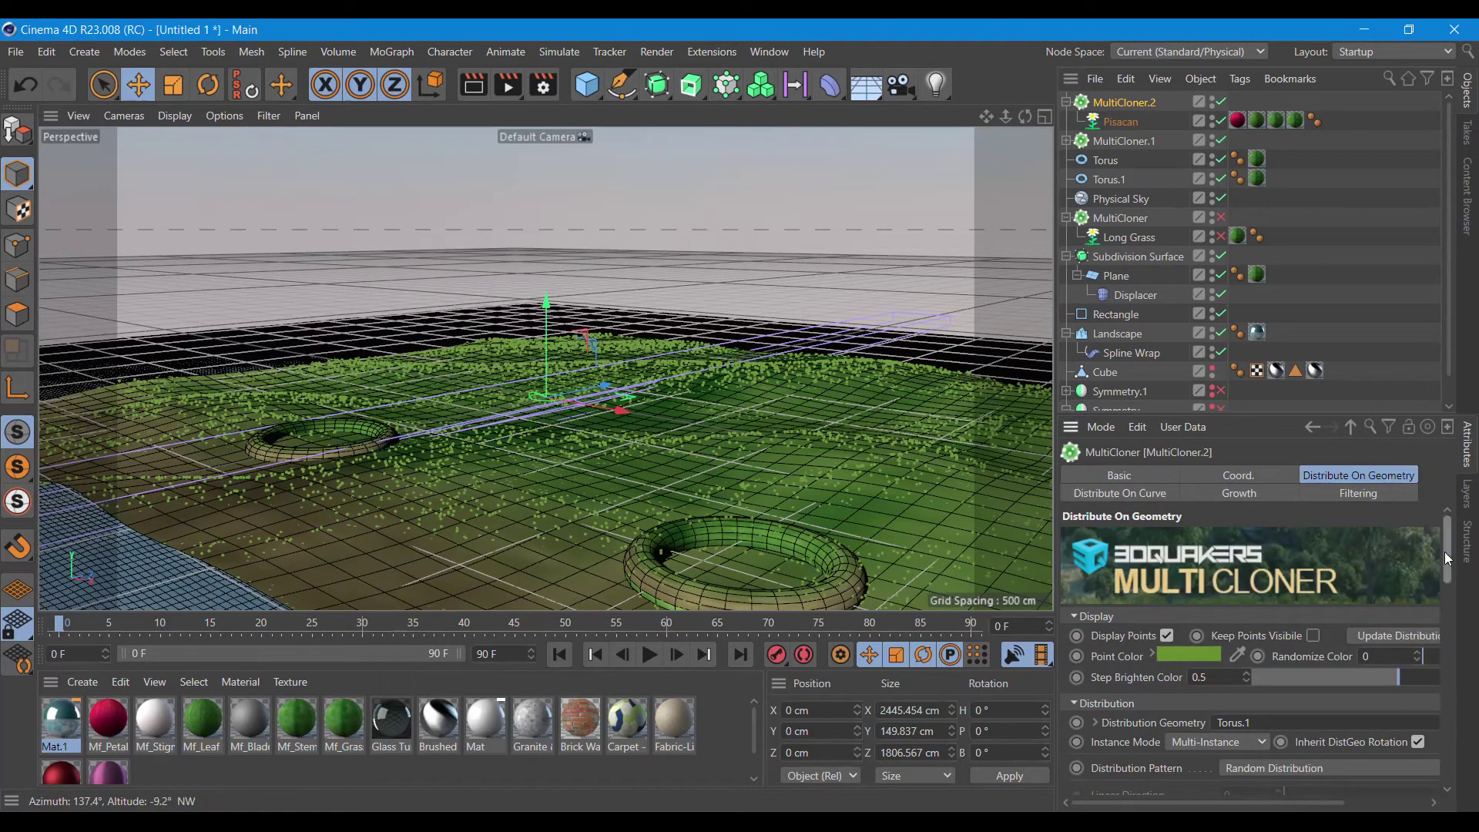
Set MultiCloner.2's clone count to 300 and render the red flower rings.
drag(1449, 563, 1469, 679)
scroll(1267, 714, down, 1)
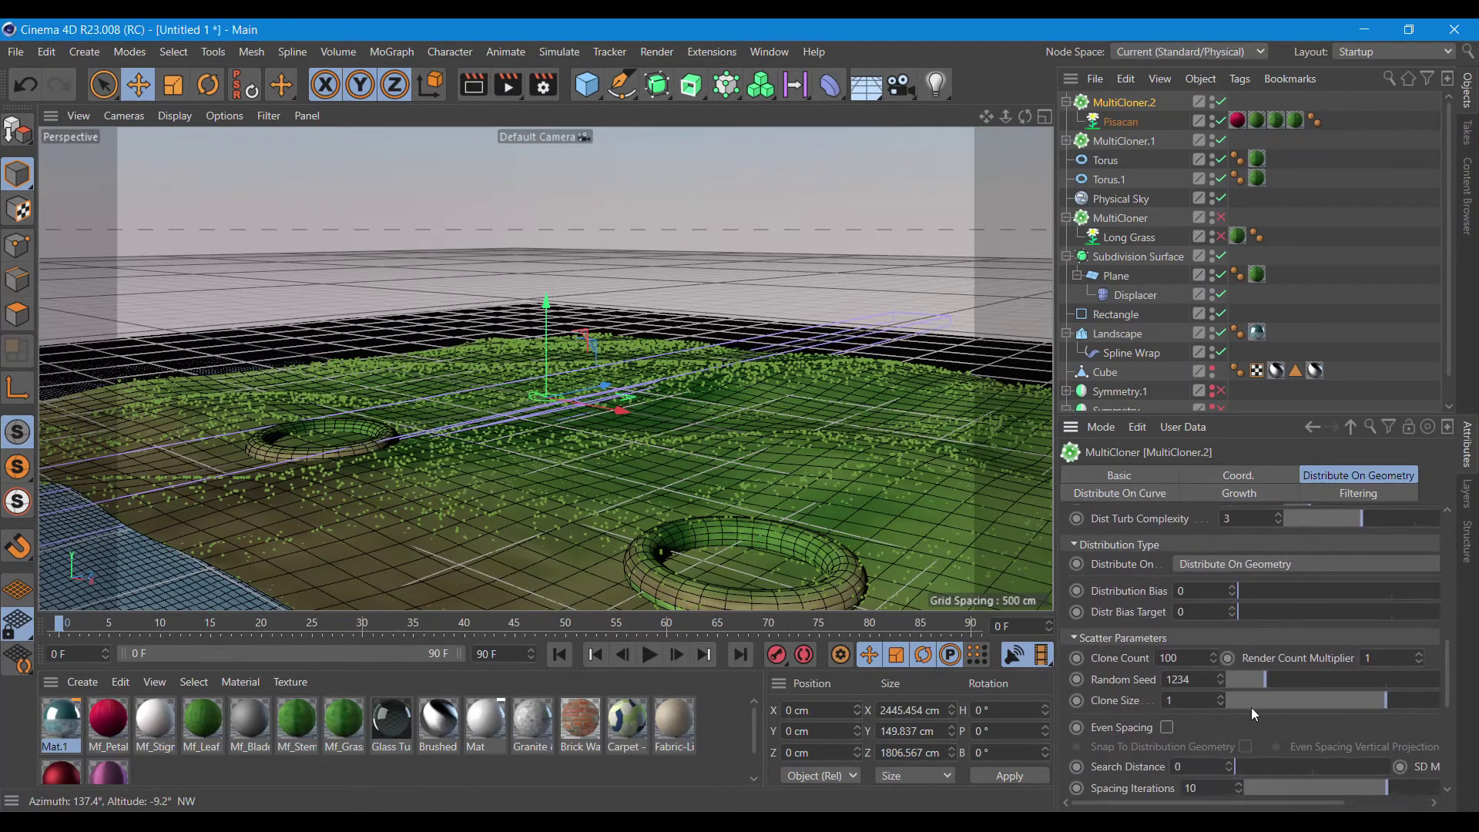
click(1189, 664)
text(00)
key(Tab)
click(473, 85)
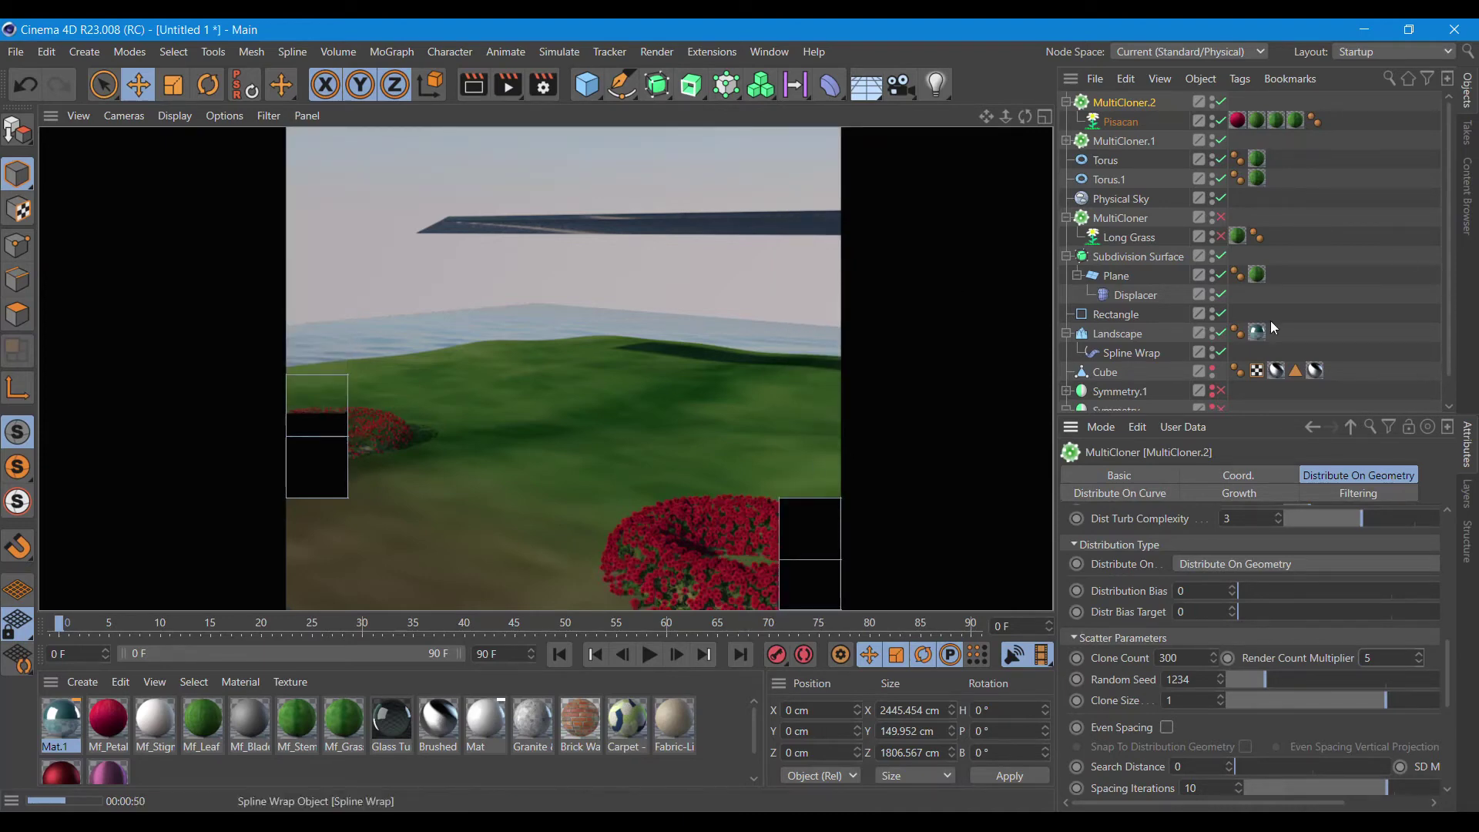
Switch off both flower MultiCloners and bring up the Forester production trees library.
click(1220, 102)
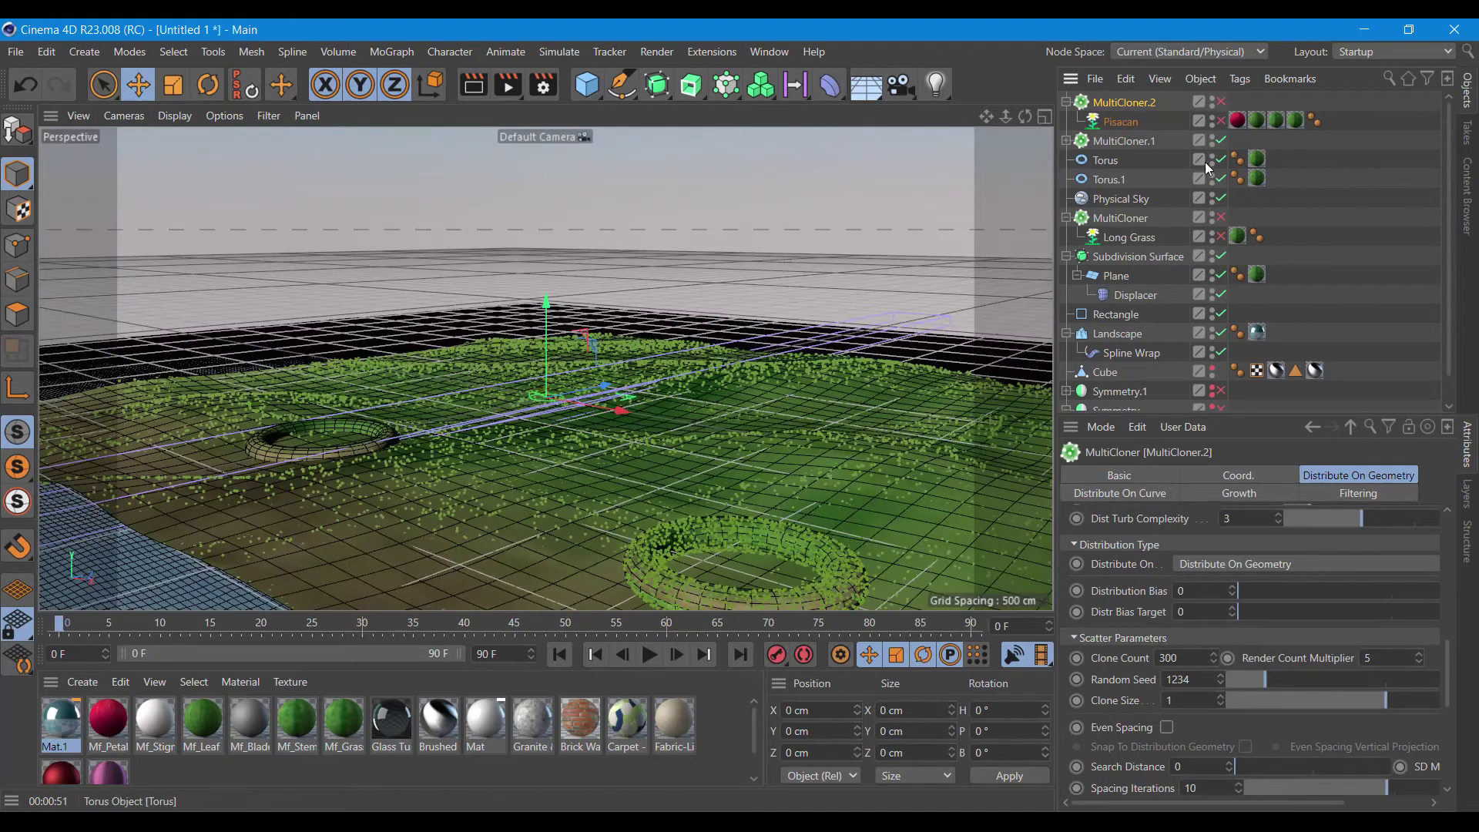
click(1221, 141)
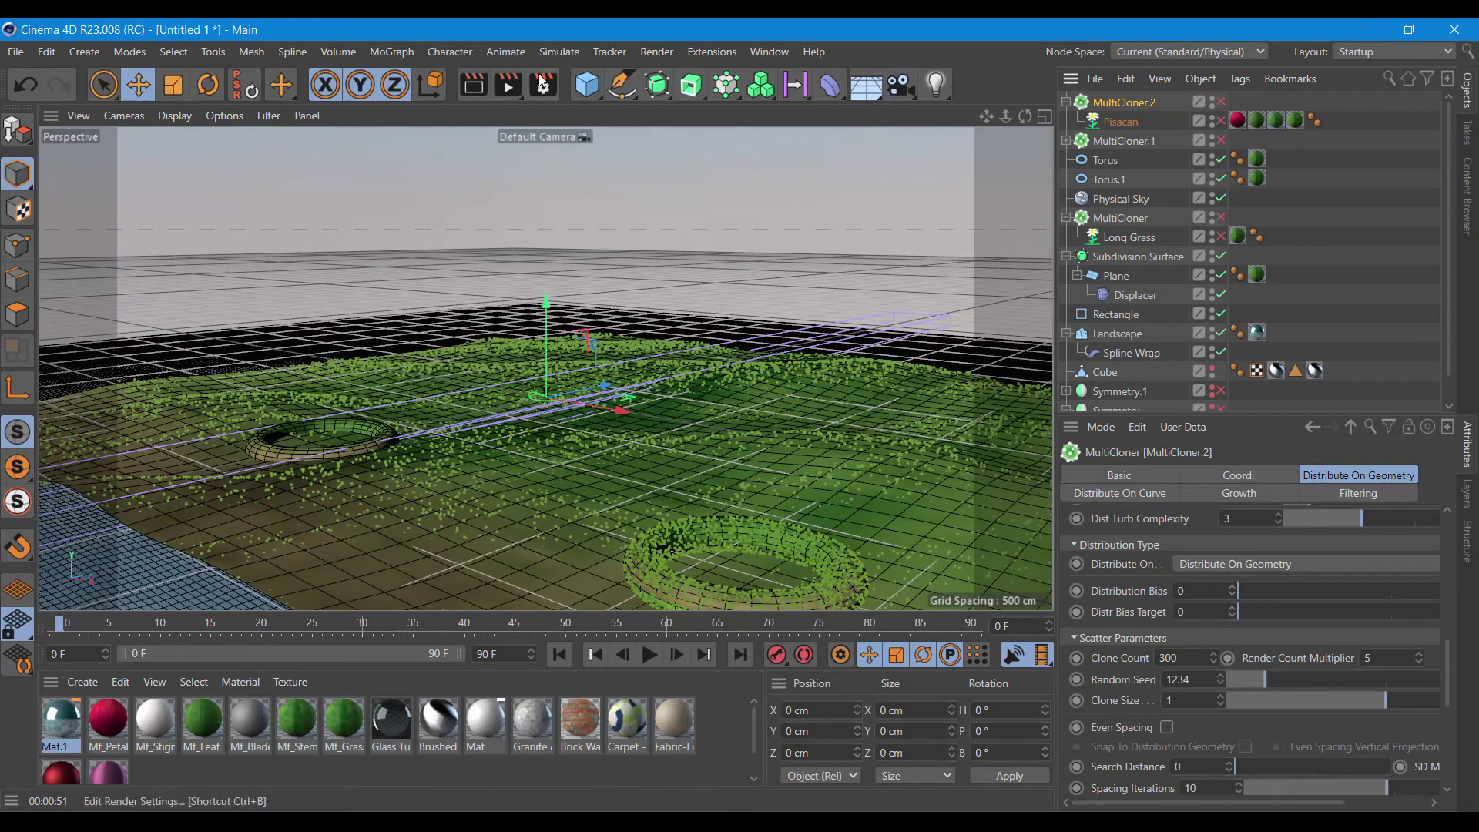
click(695, 53)
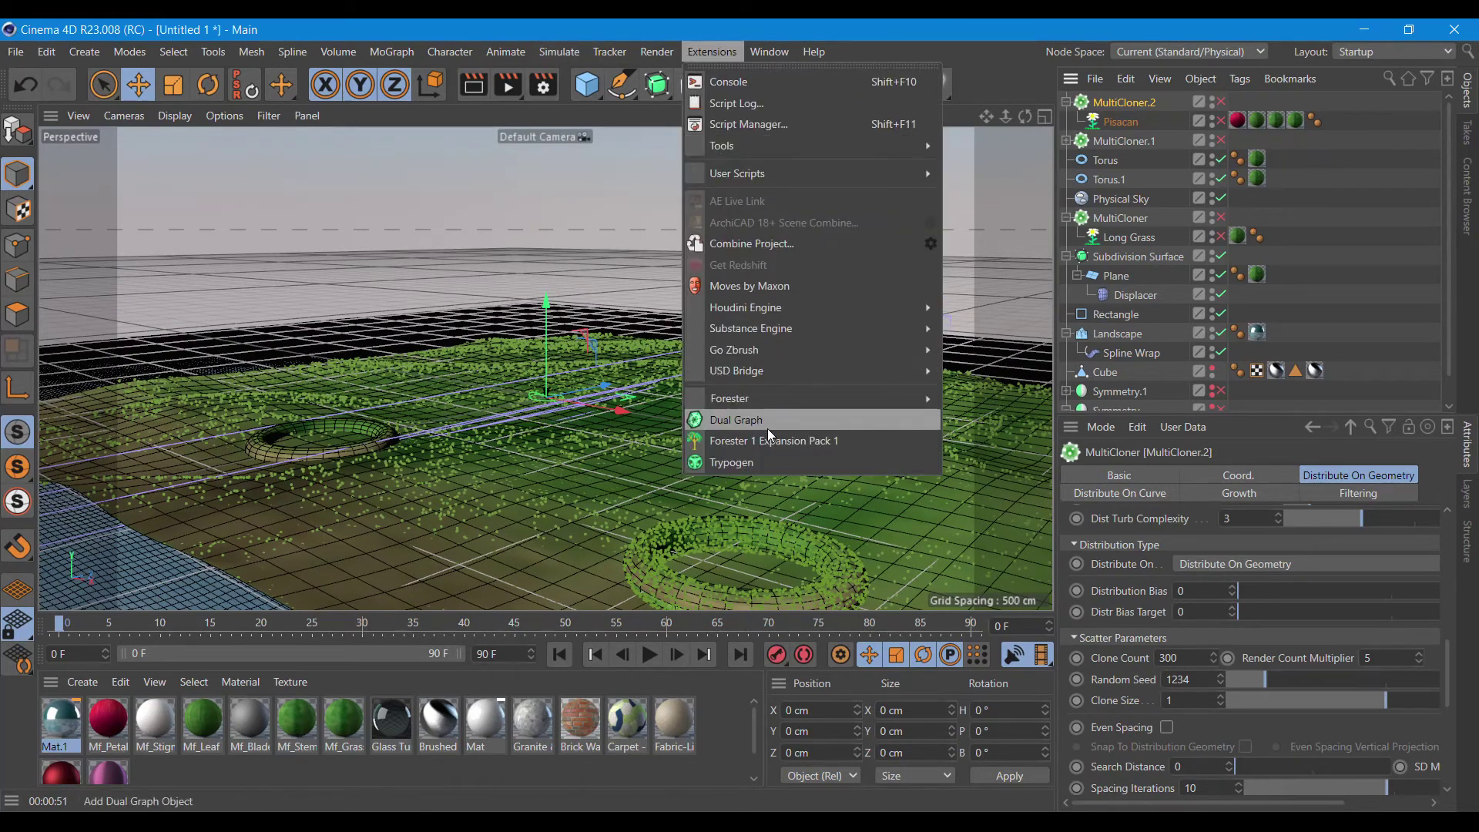
click(771, 447)
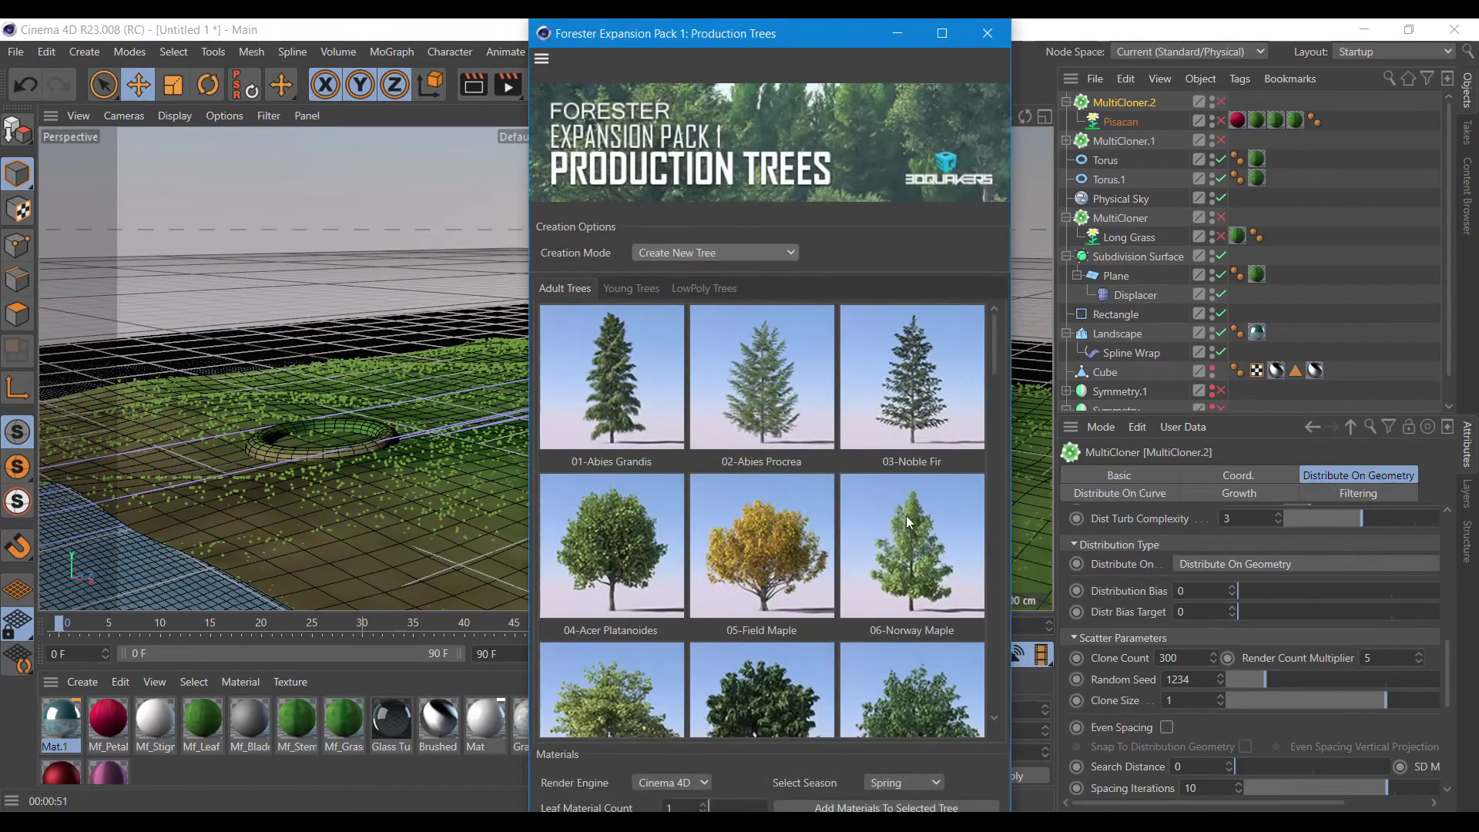
drag(1000, 340, 1037, 673)
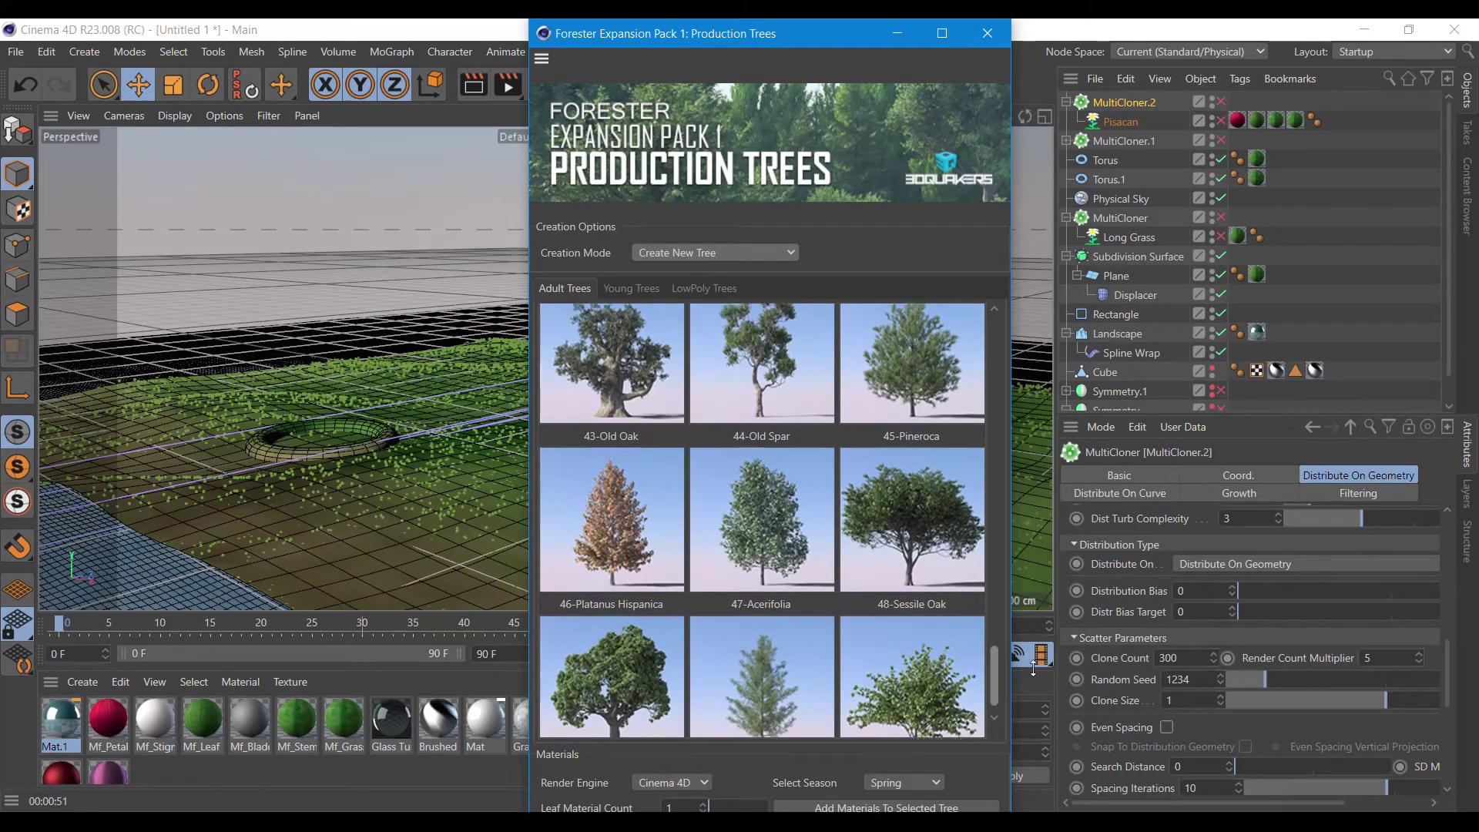
Add the 43-Old Oak tree and move one oak apart along Z.
double_click(581, 385)
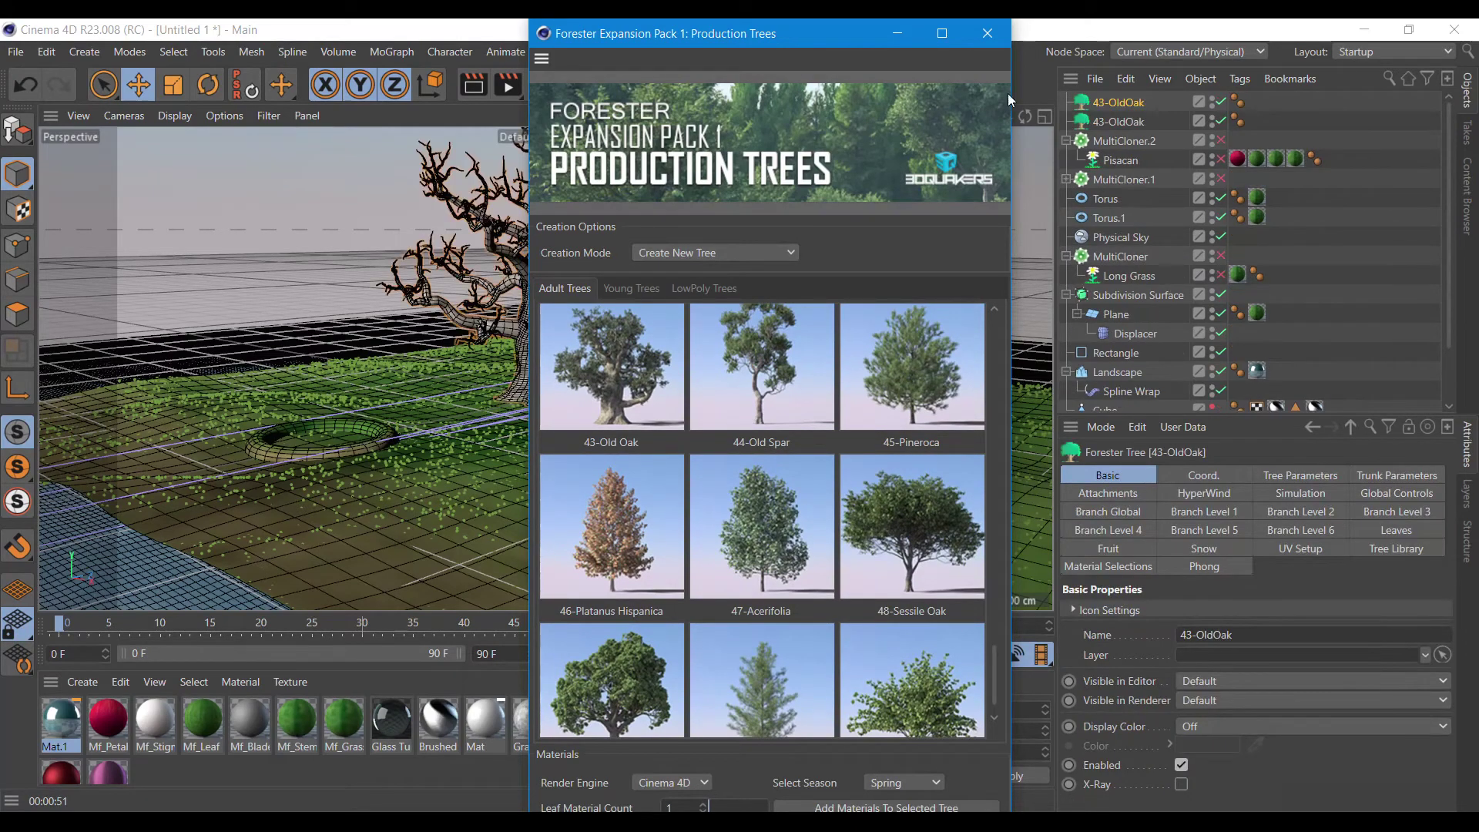
click(987, 35)
mouse_move(604, 384)
mouse_down()
mouse_move(743, 368)
mouse_move(655, 339)
mouse_up()
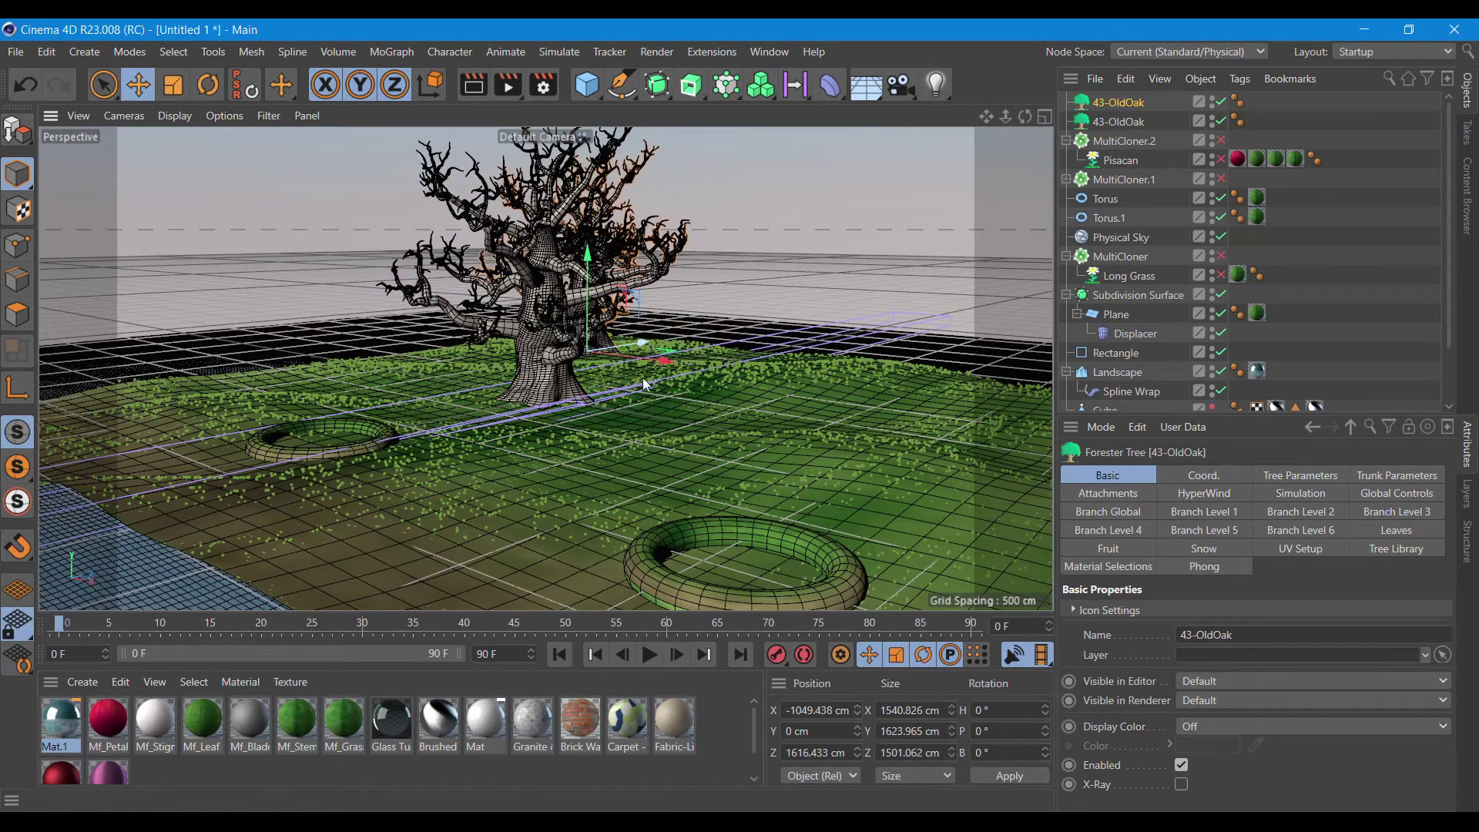
Preview the scene with a viewport render, then start pushing the oak back along Z.
click(473, 85)
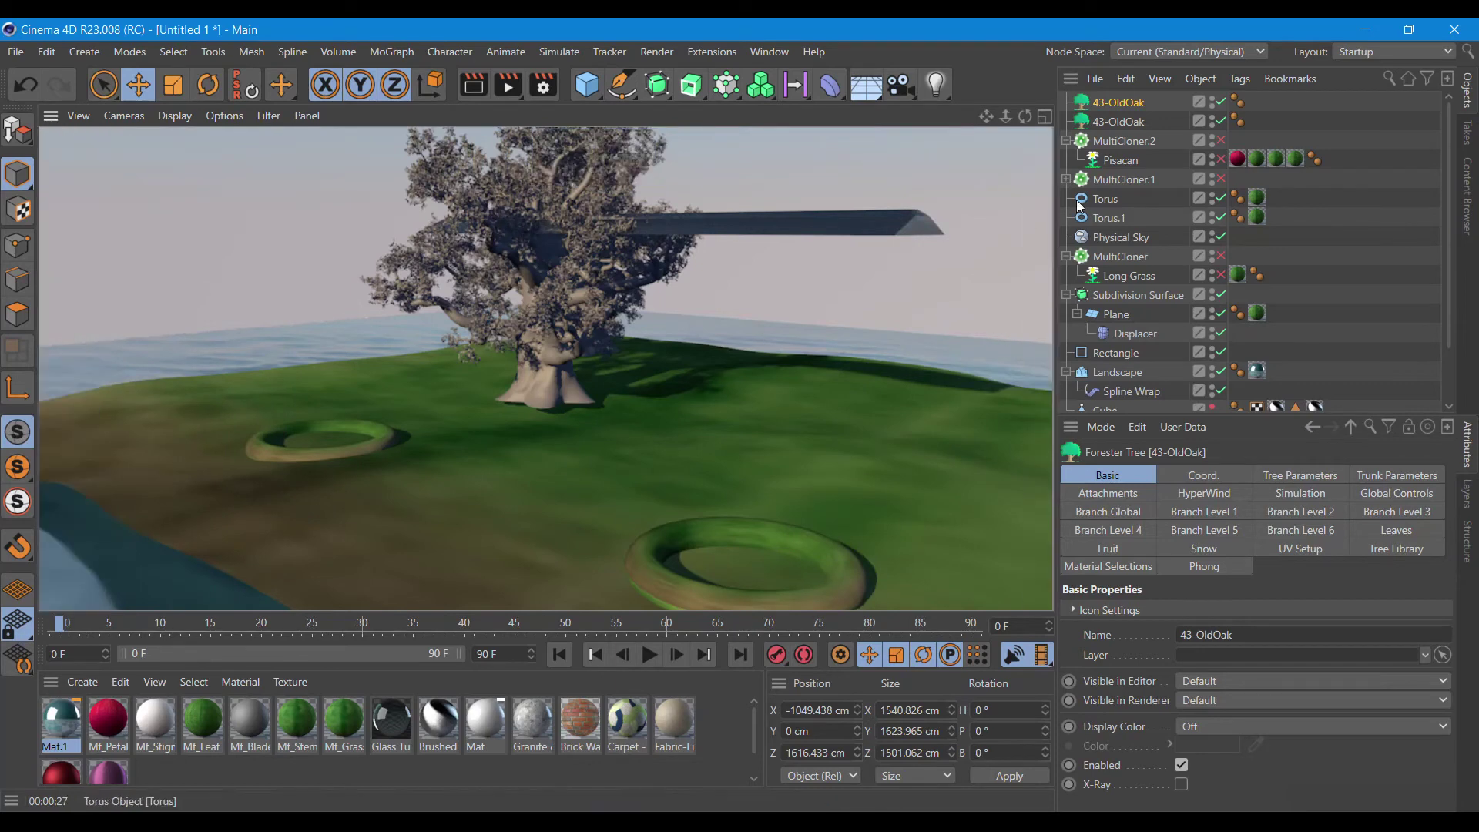
click(1128, 108)
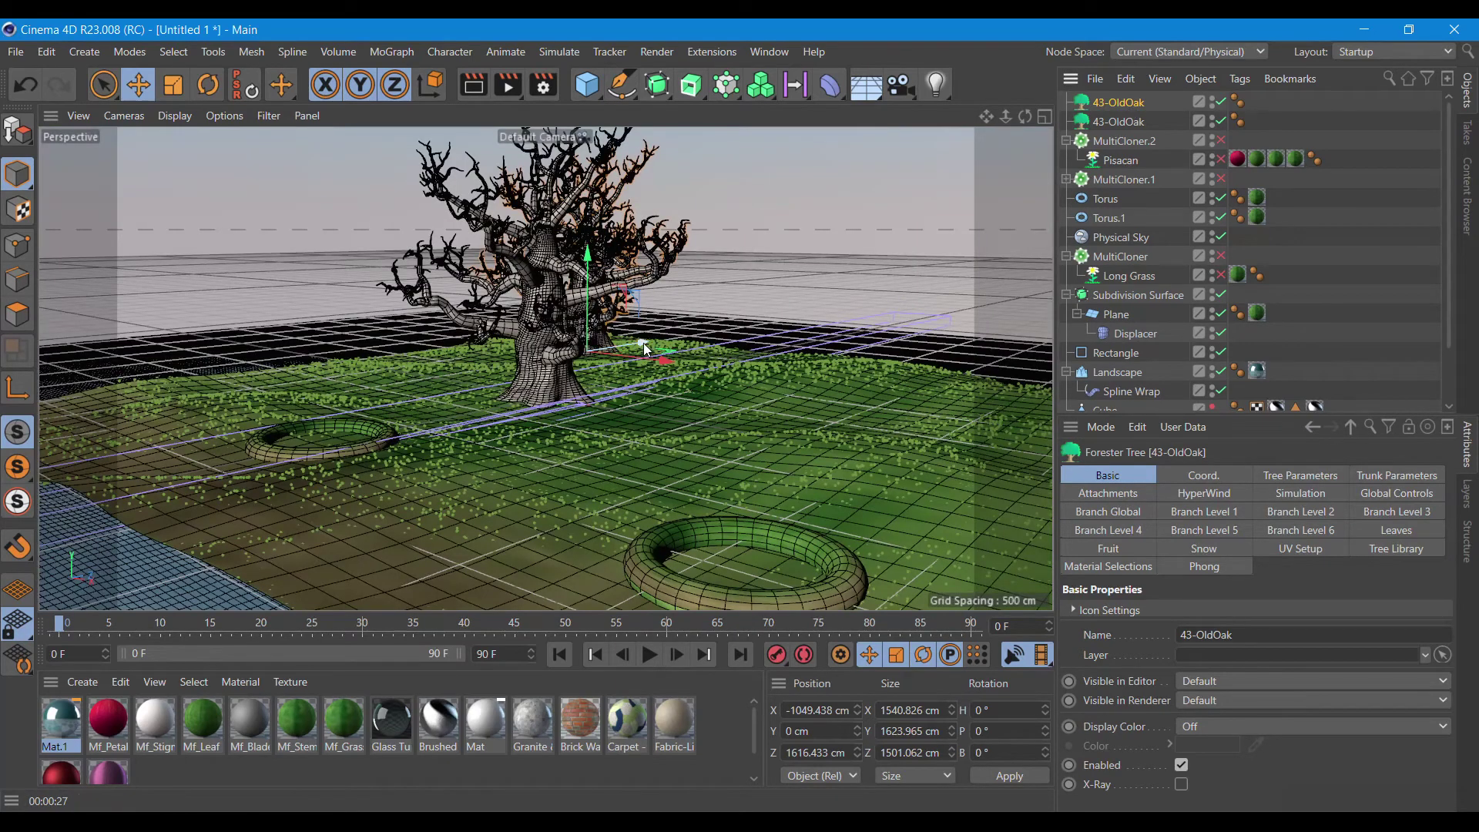
drag(645, 349, 692, 339)
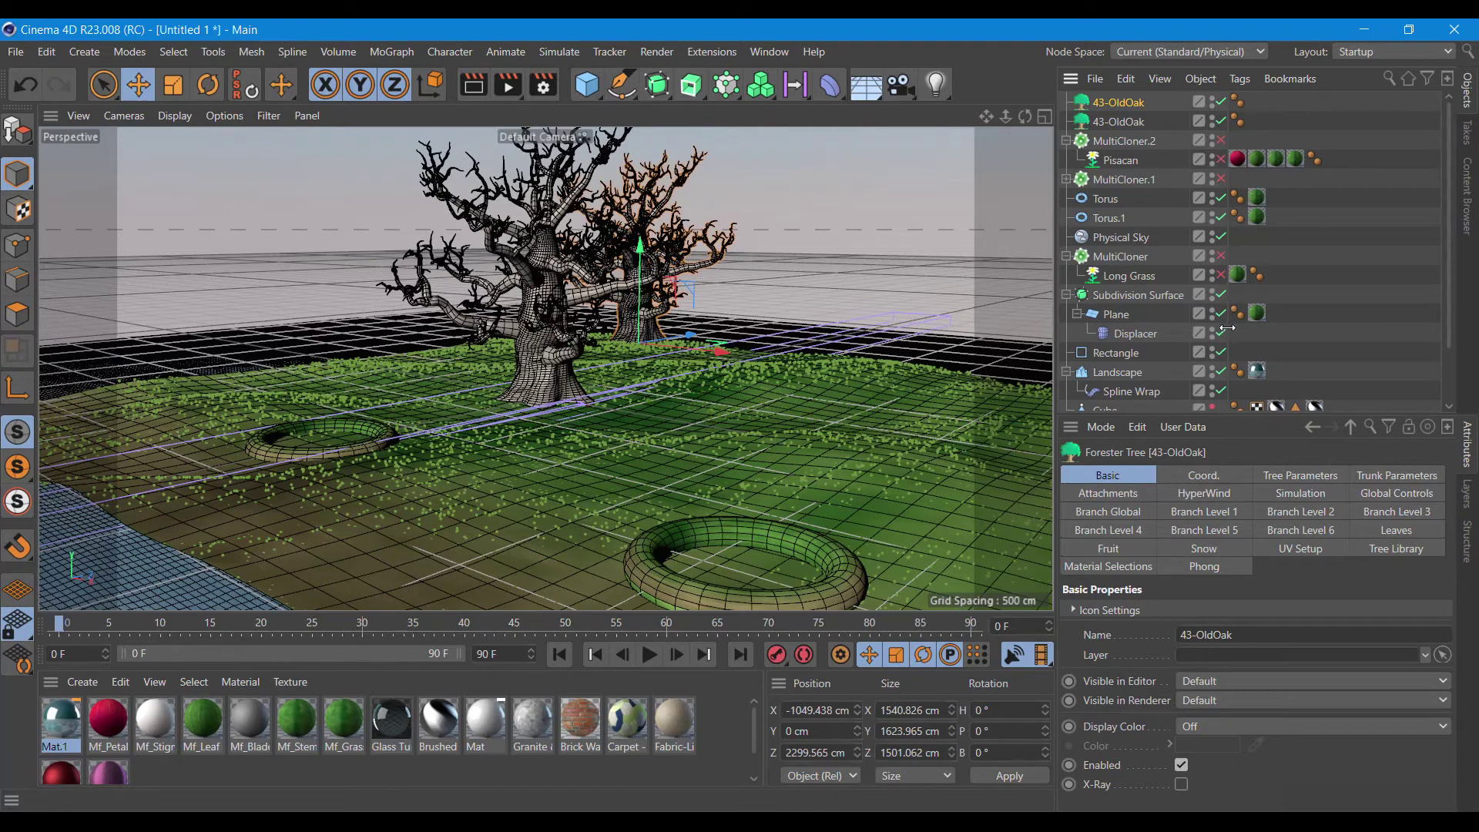
Show the brick building's upper and lower parts and push the oak to Z 4075 cm behind it.
scroll(1221, 326, down, 2)
click(1213, 359)
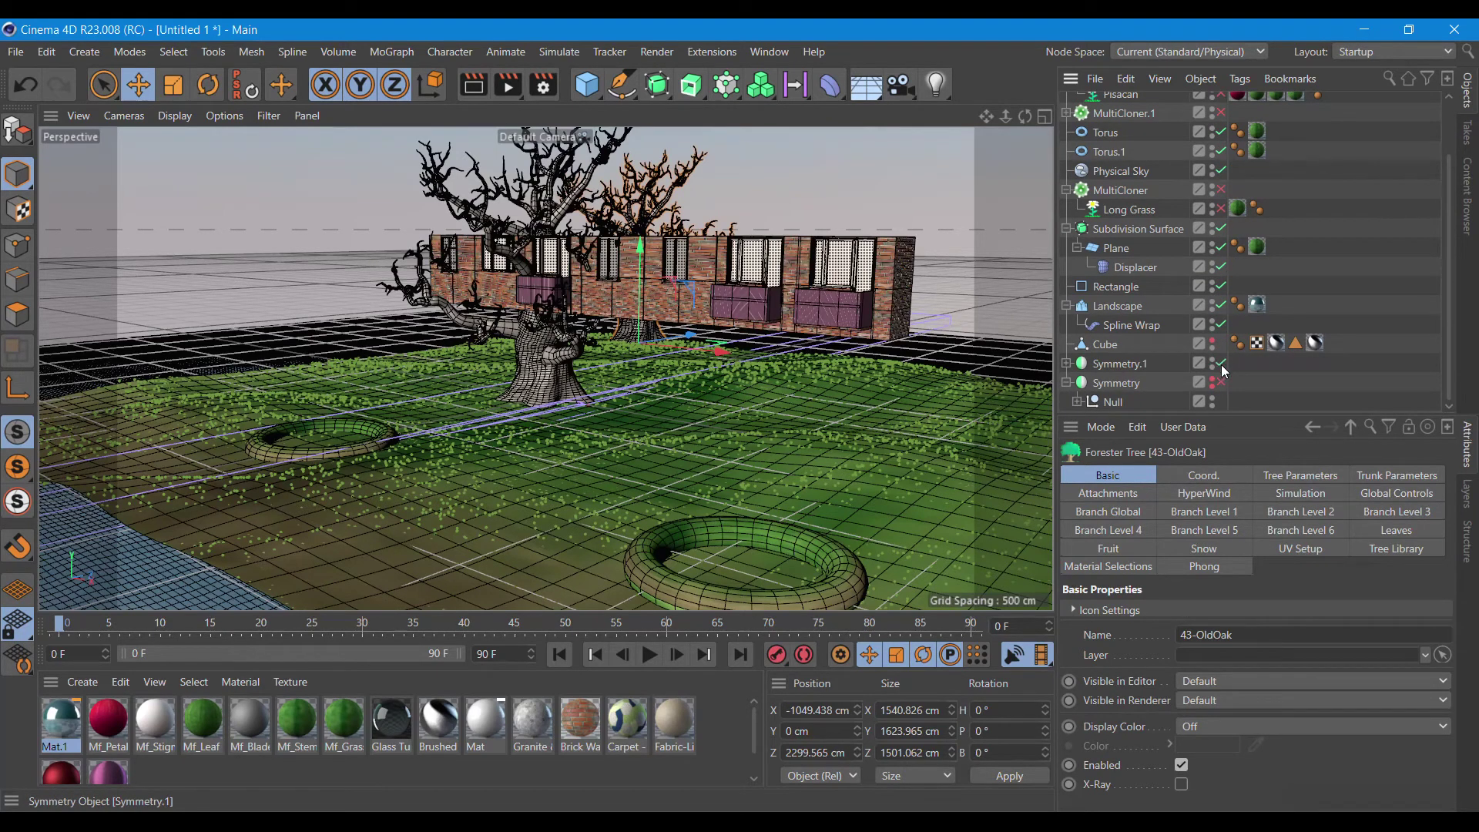
click(1212, 380)
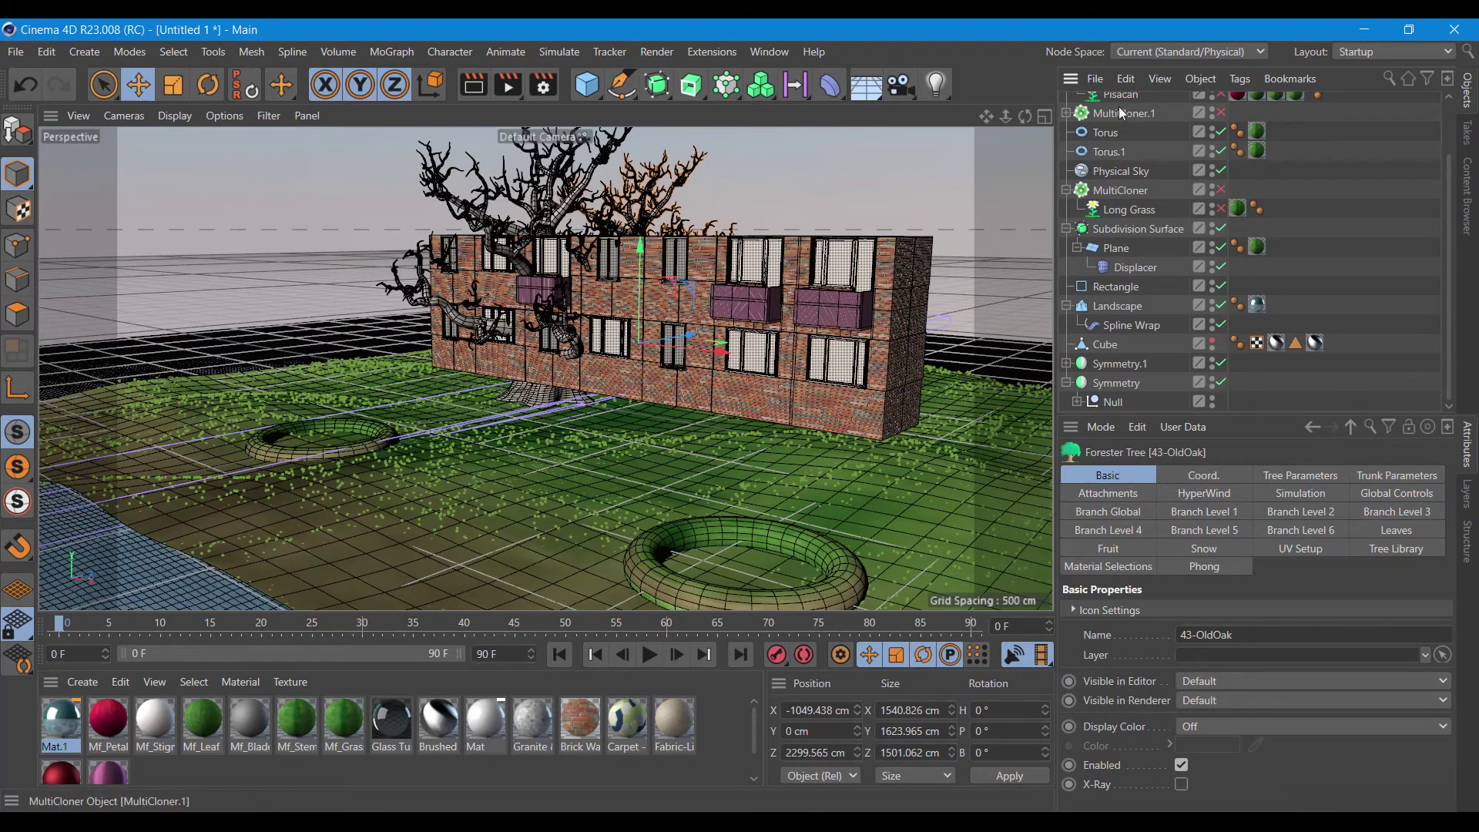
scroll(1132, 129, up, 2)
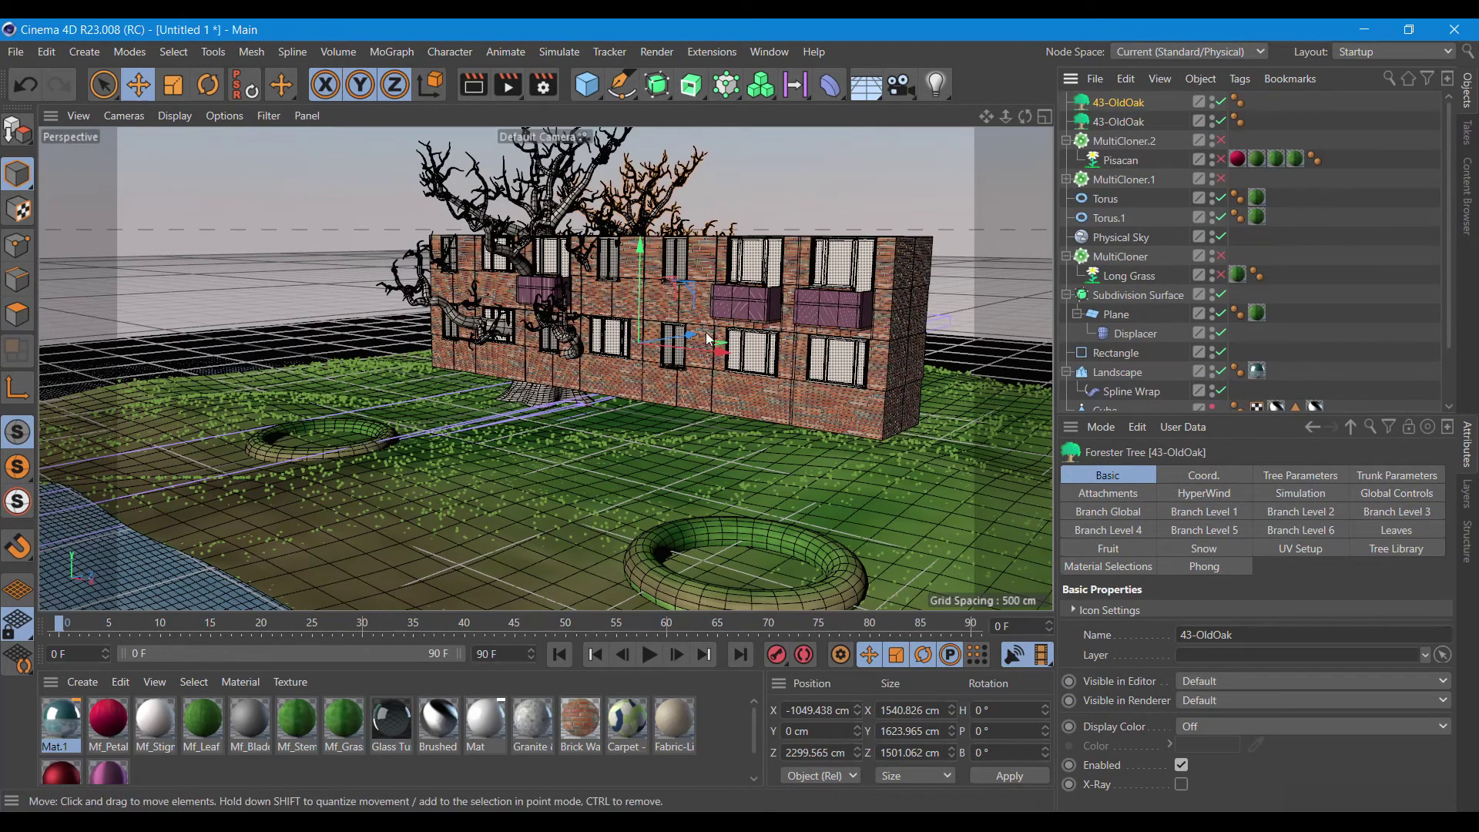
drag(690, 338, 791, 349)
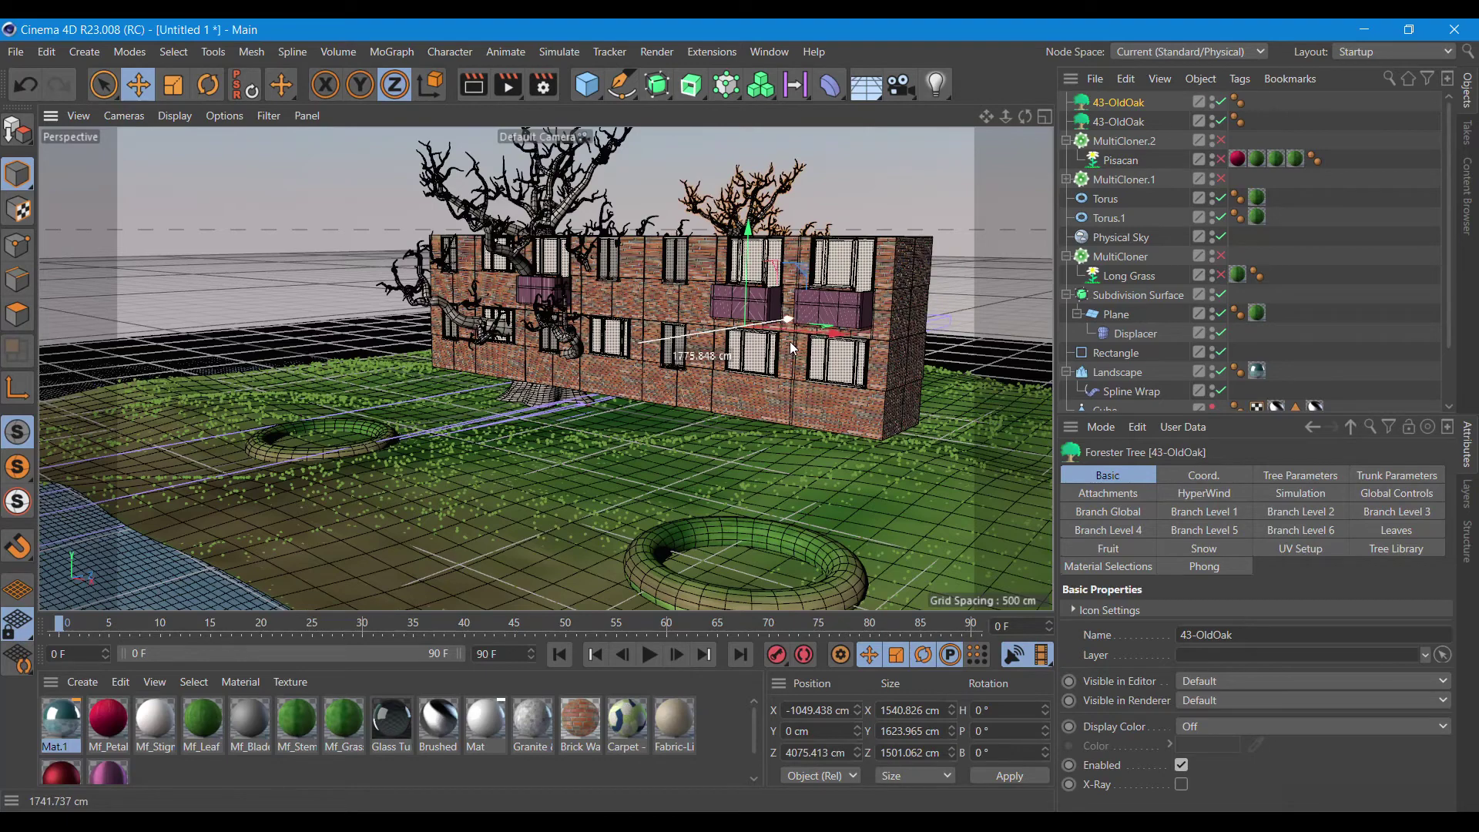
Place the second 43-OldOak in front of the building's left end, keeping the Cube roof visible.
click(1117, 122)
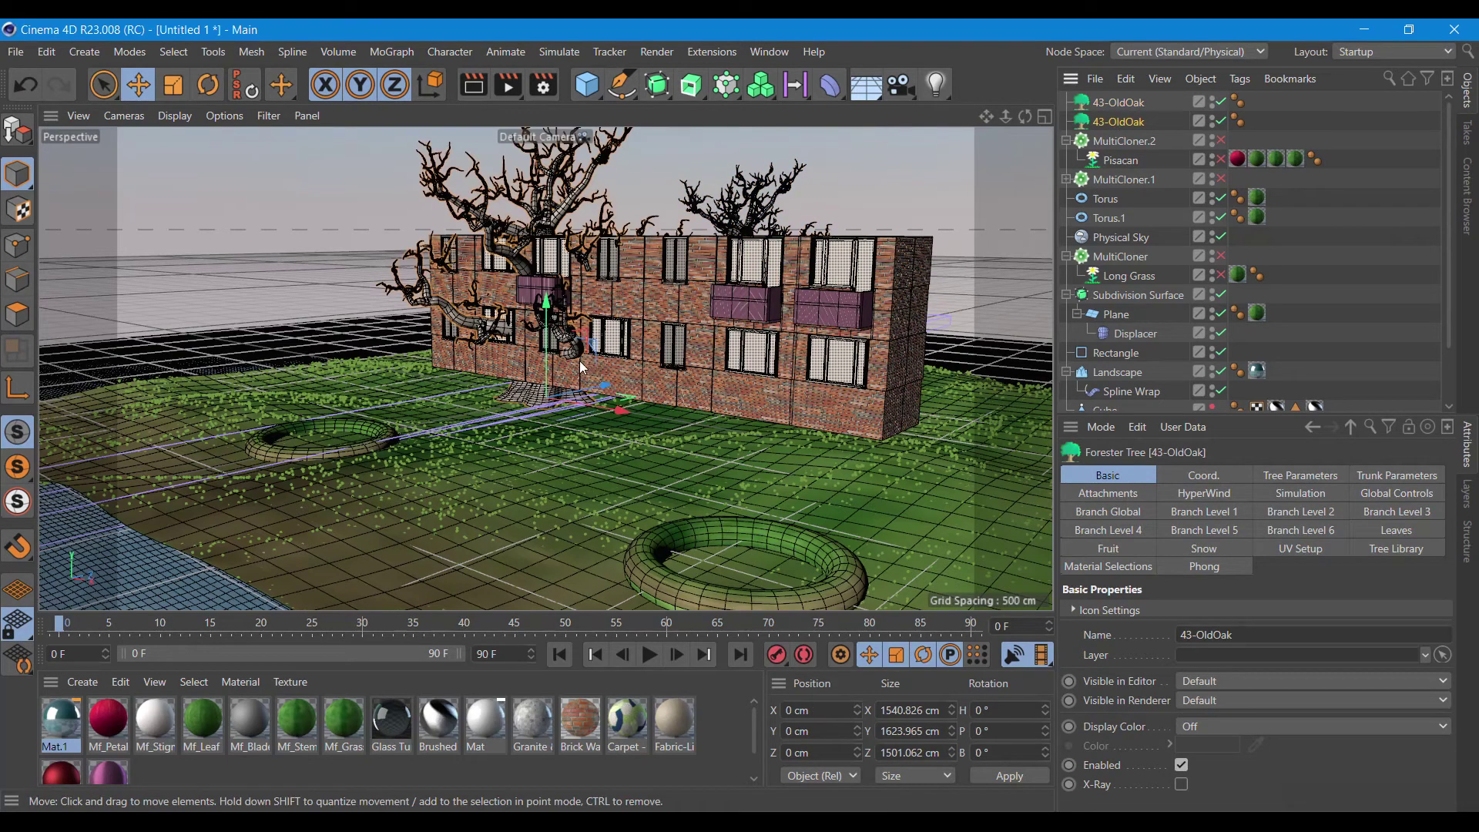
mouse_move(592, 387)
mouse_down()
mouse_move(523, 452)
mouse_move(393, 383)
mouse_up()
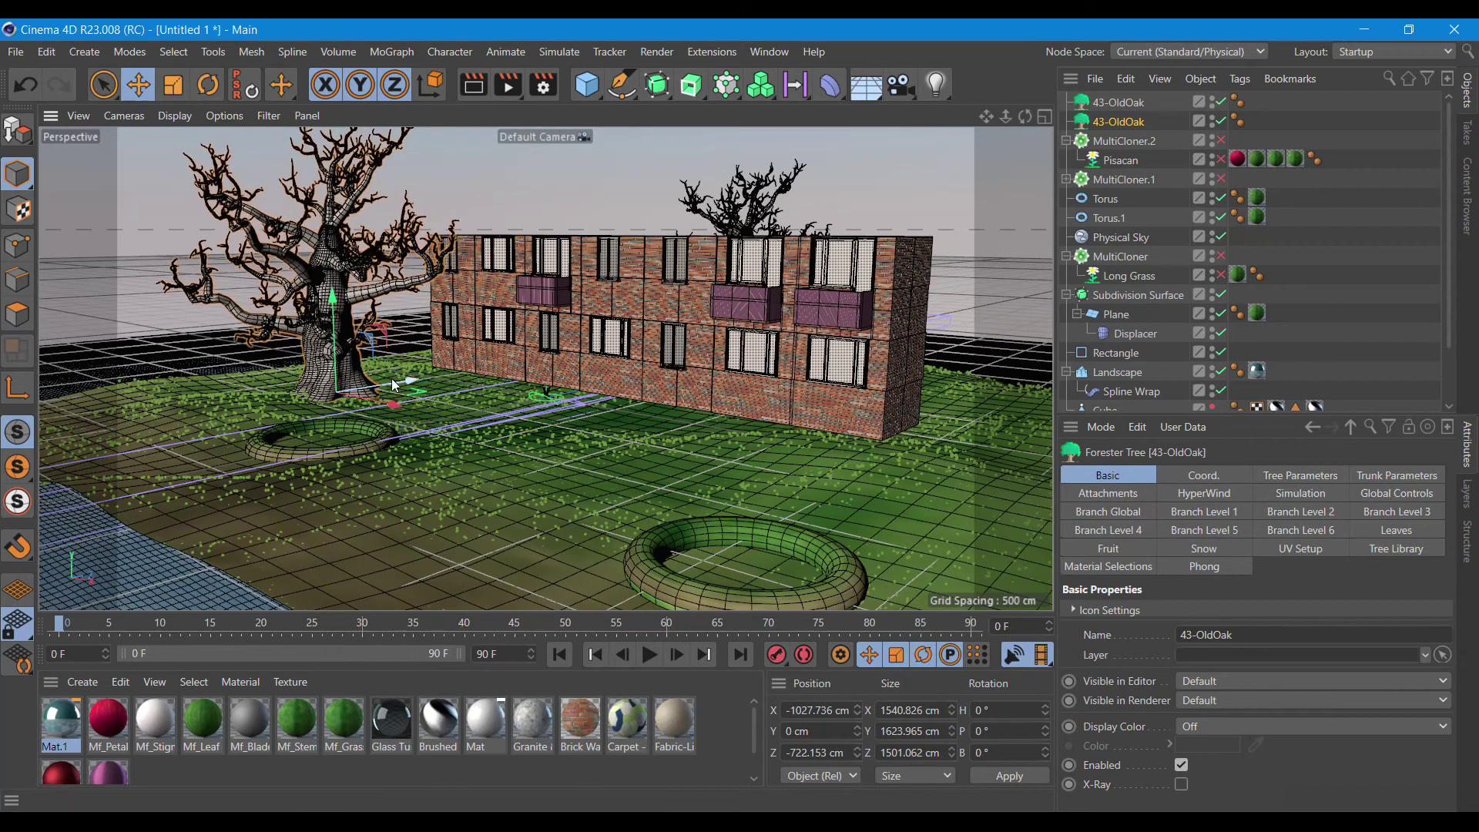
drag(394, 382, 868, 236)
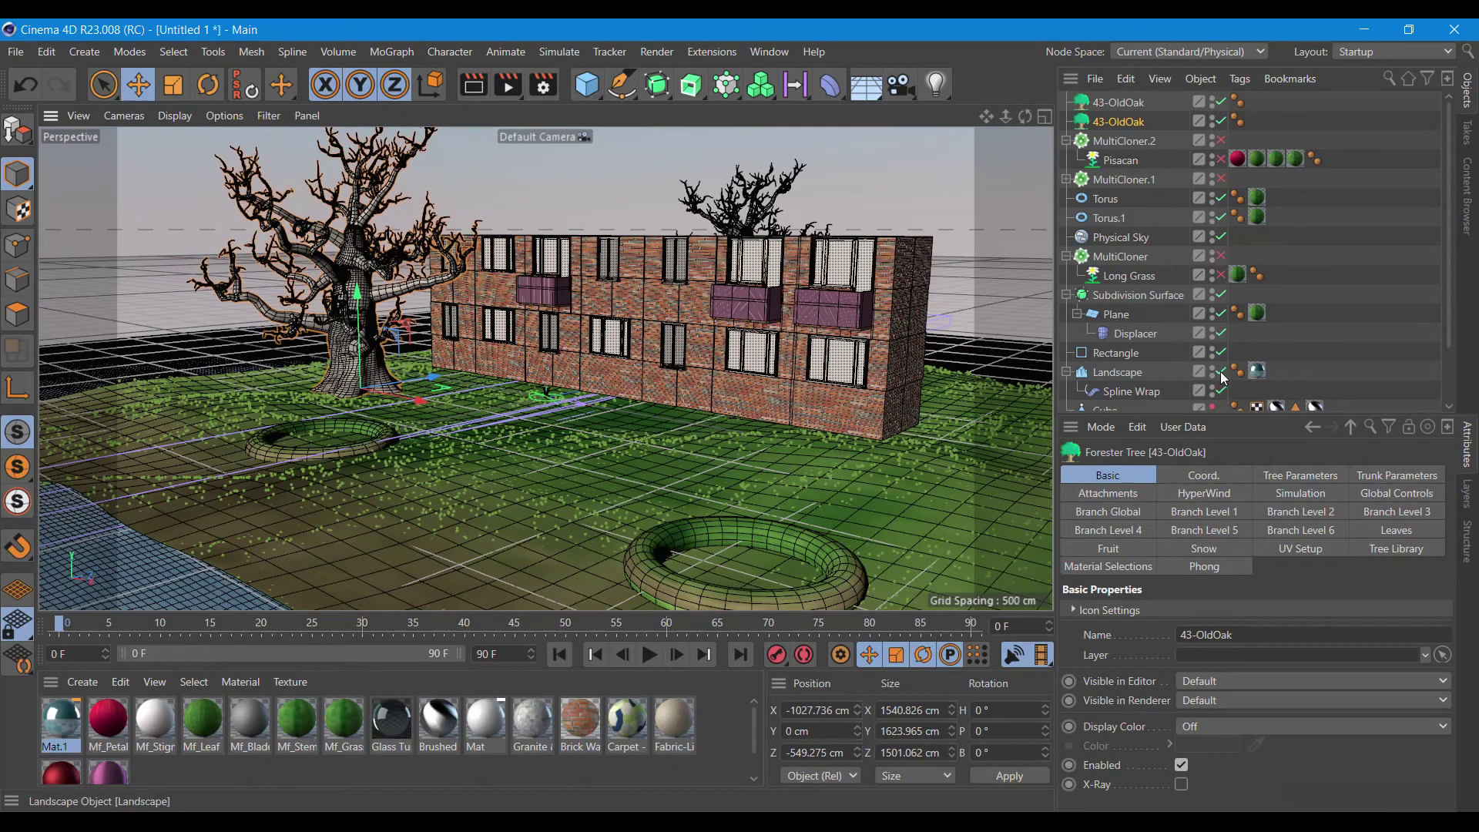
scroll(1224, 362, down, 3)
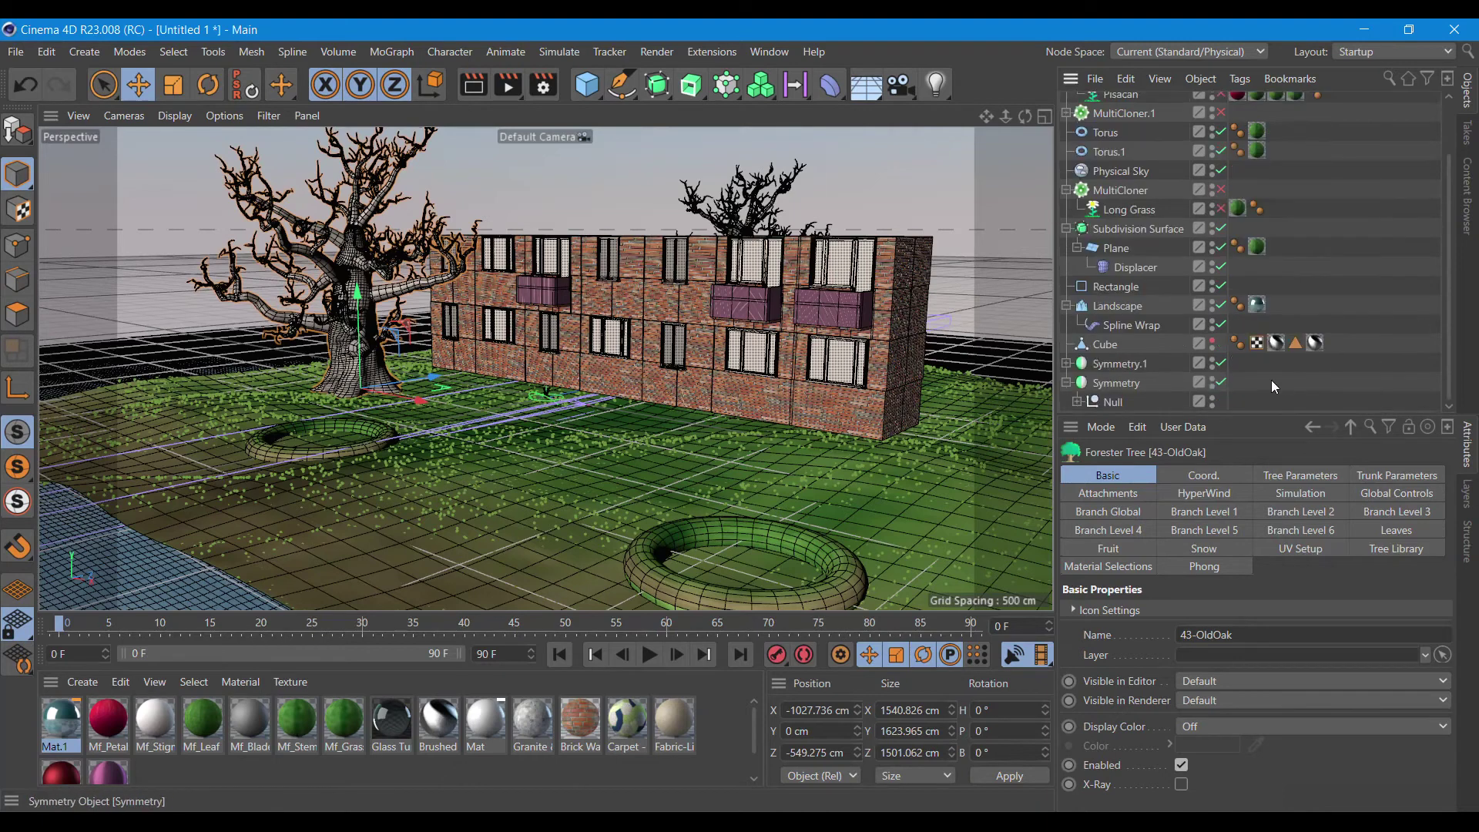
click(1213, 346)
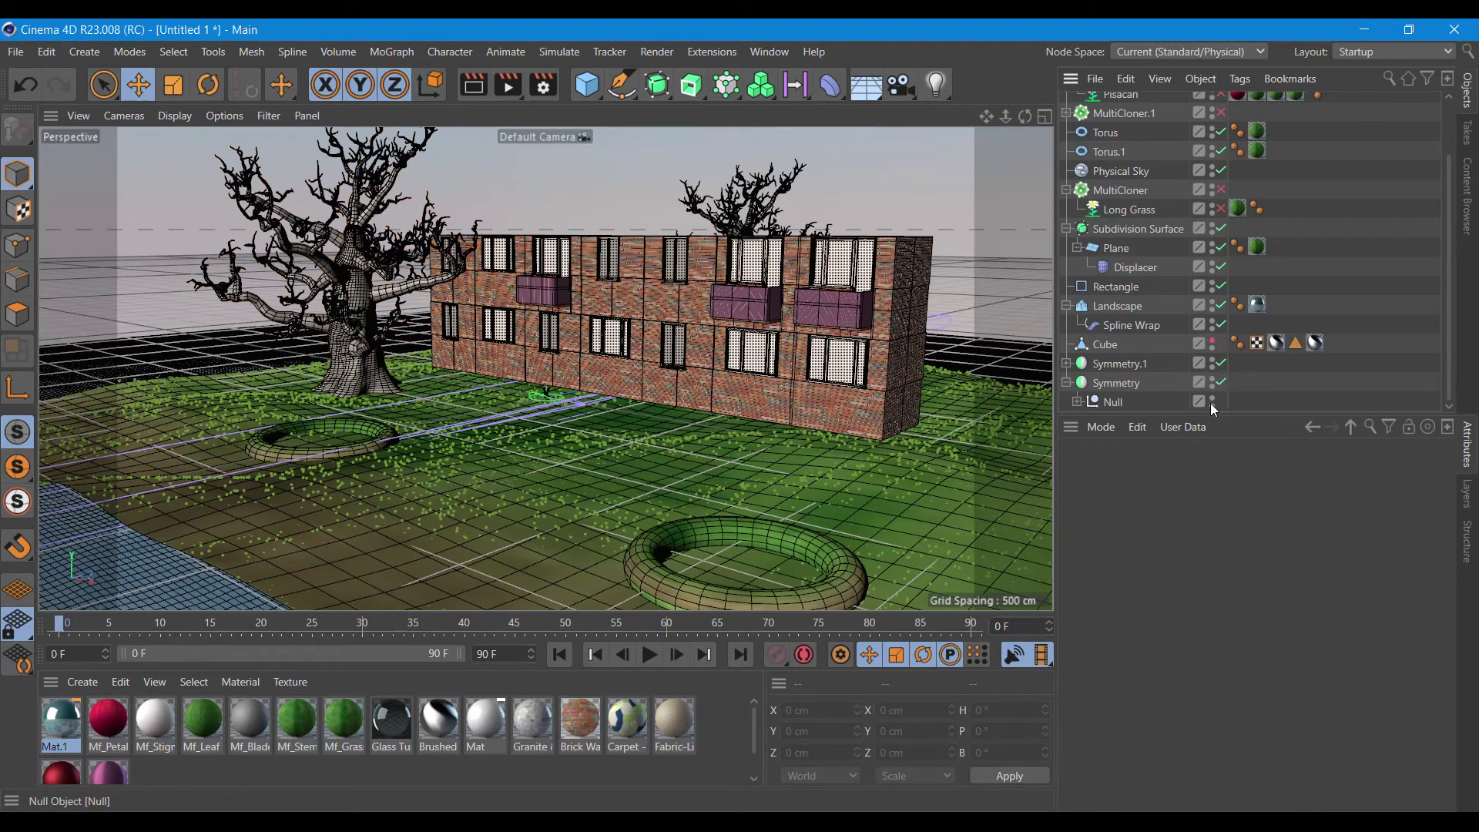
click(1212, 340)
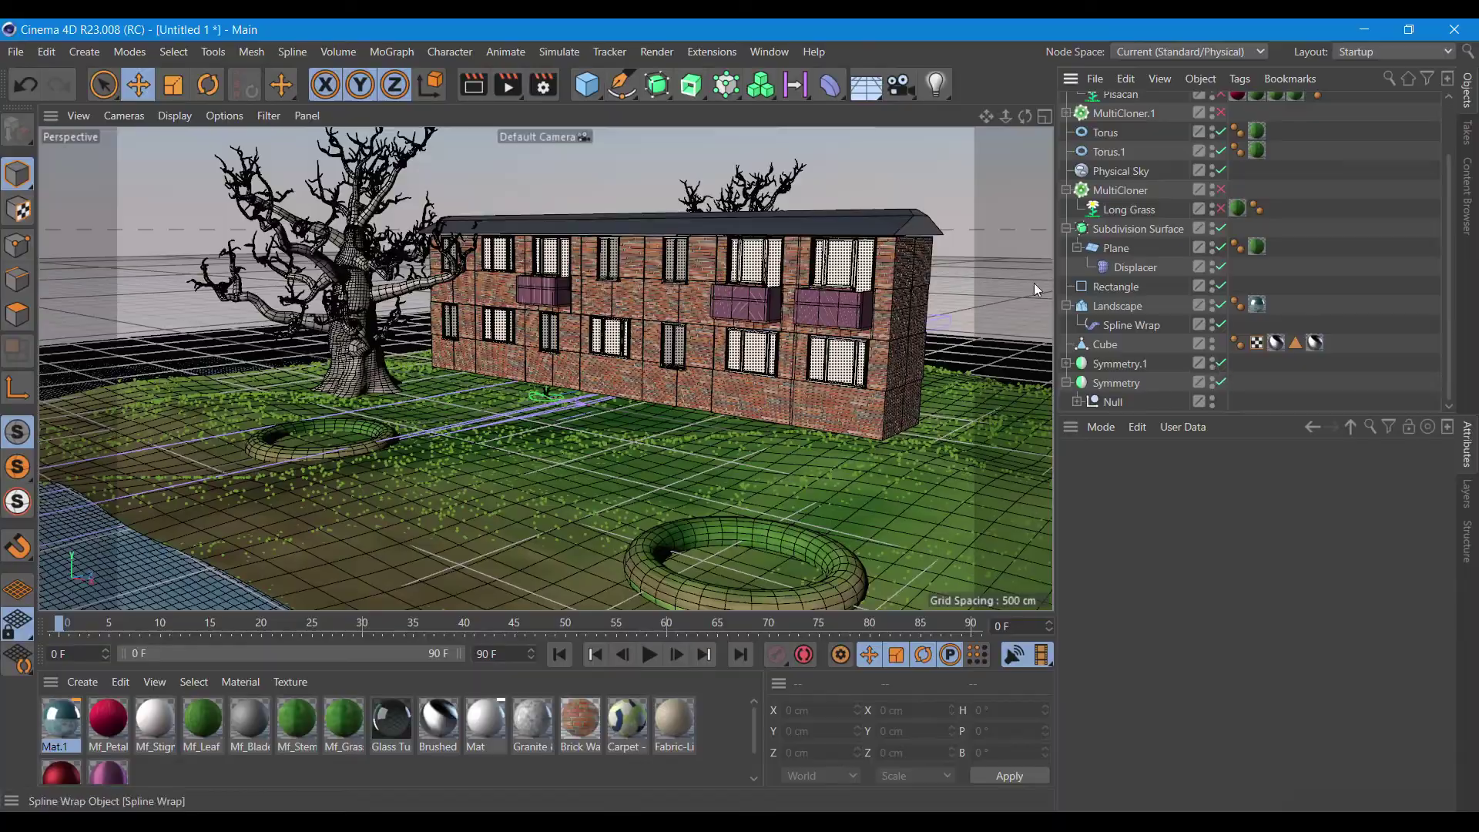
mouse_move(1028, 119)
mouse_down()
mouse_move(847, 130)
mouse_move(1028, 119)
mouse_up()
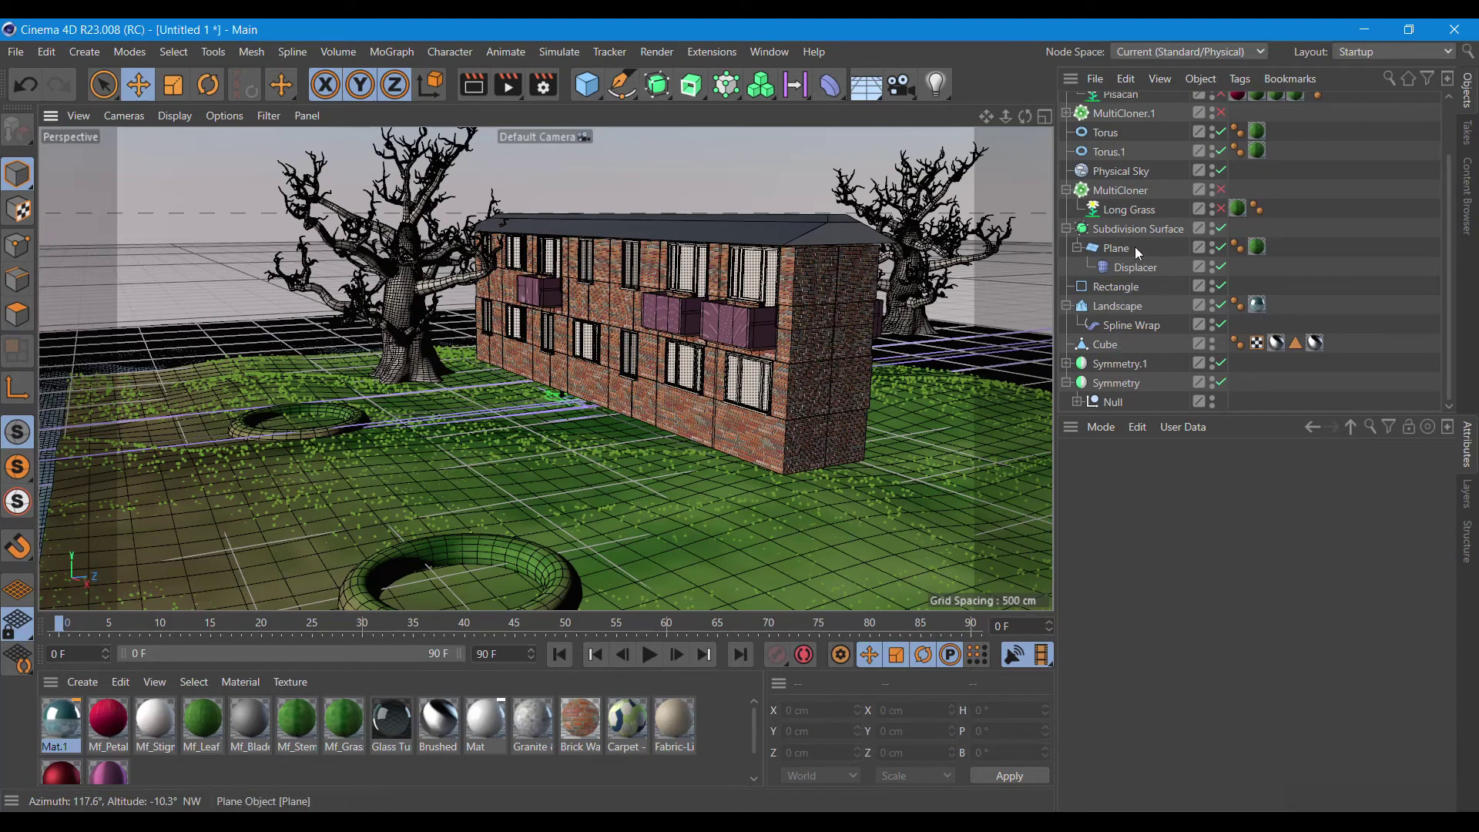
Raise the ground's Subdivision Surface about 99 cm on Y.
click(1117, 229)
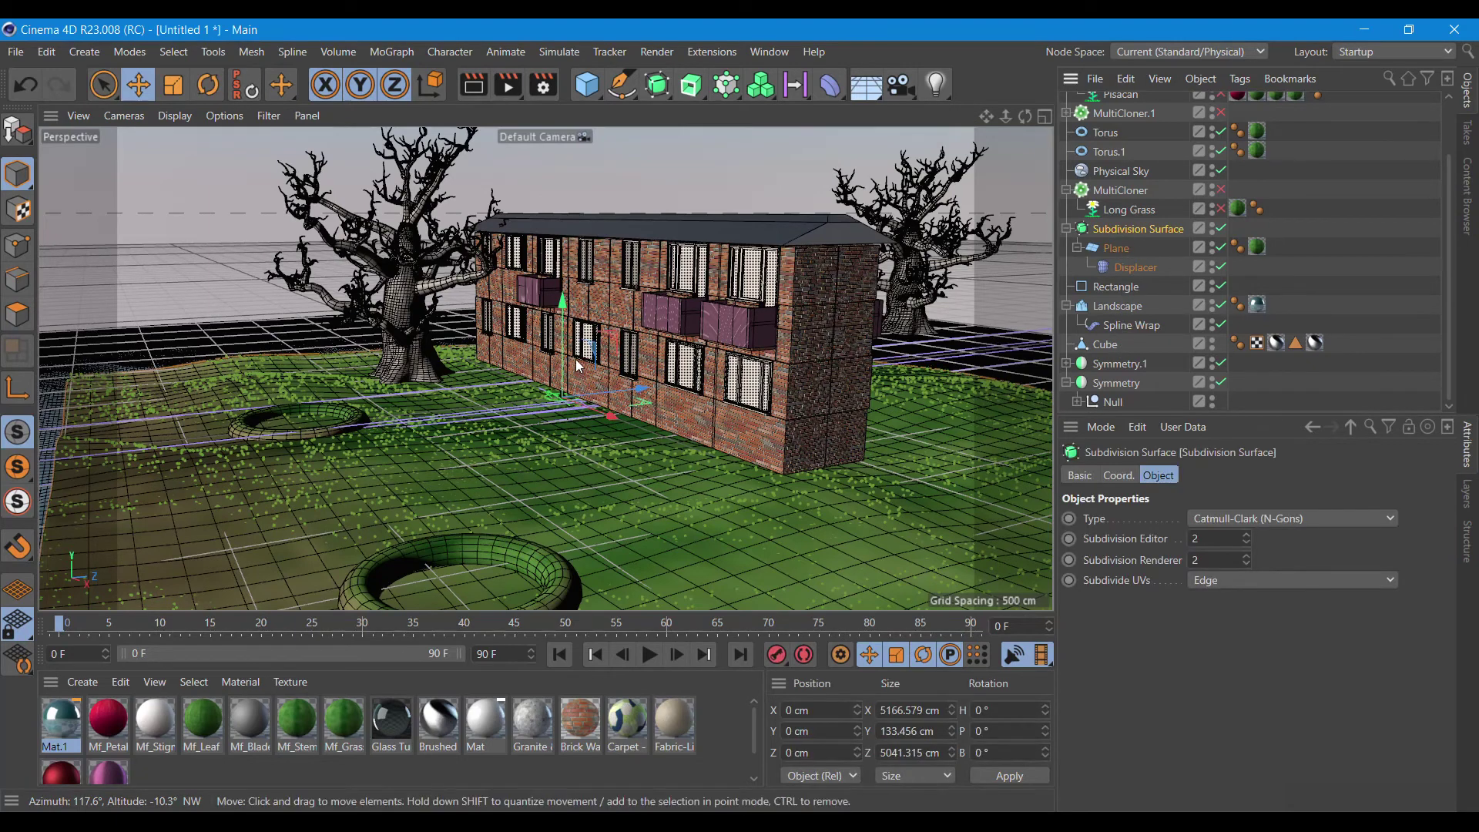
drag(566, 353, 566, 344)
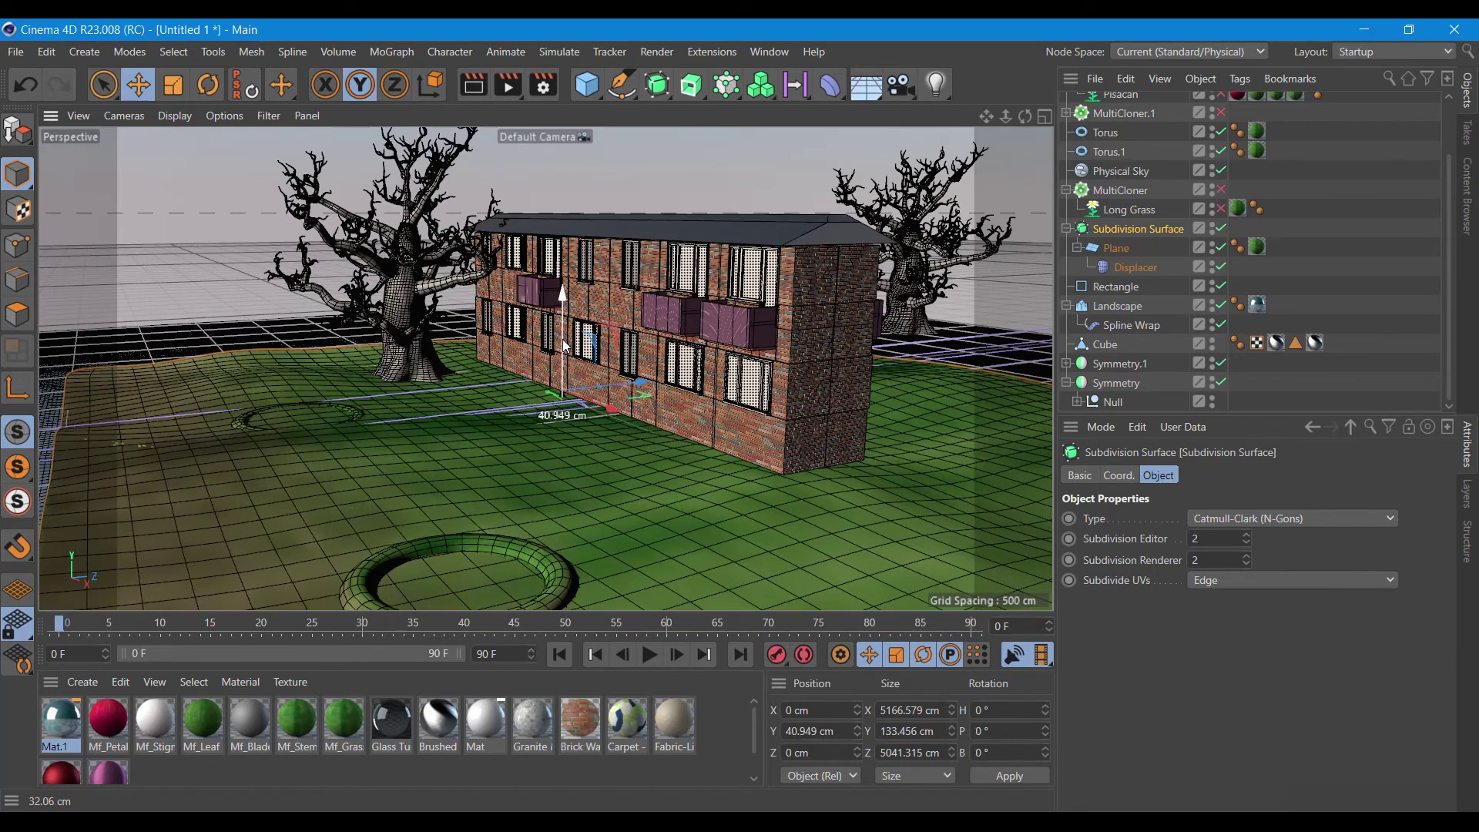
drag(566, 343, 566, 334)
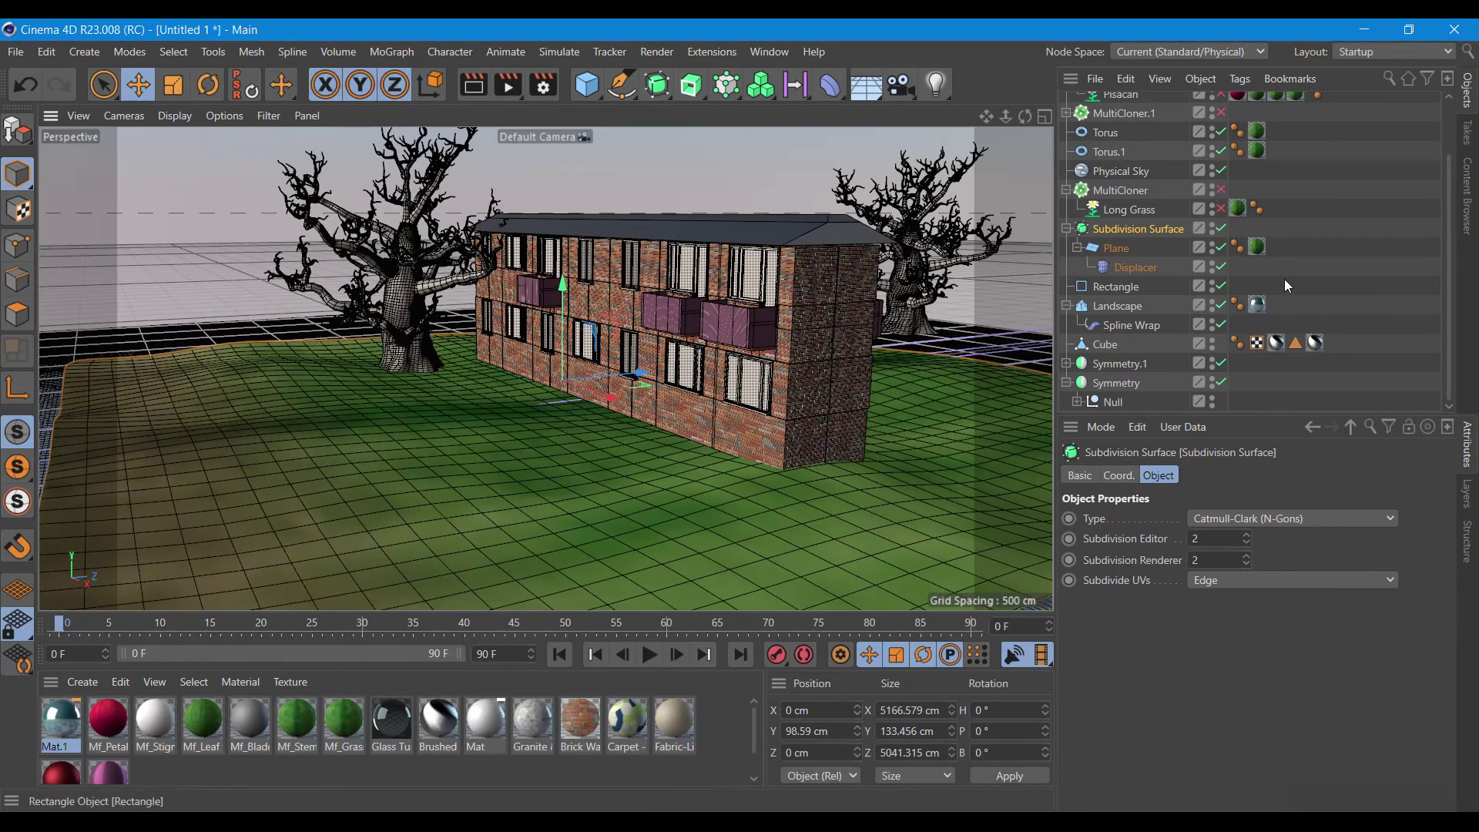
Lift Torus.1 and Torus onto the raised ground, with Torus at Y 85.485 cm.
click(1109, 152)
drag(464, 506, 461, 489)
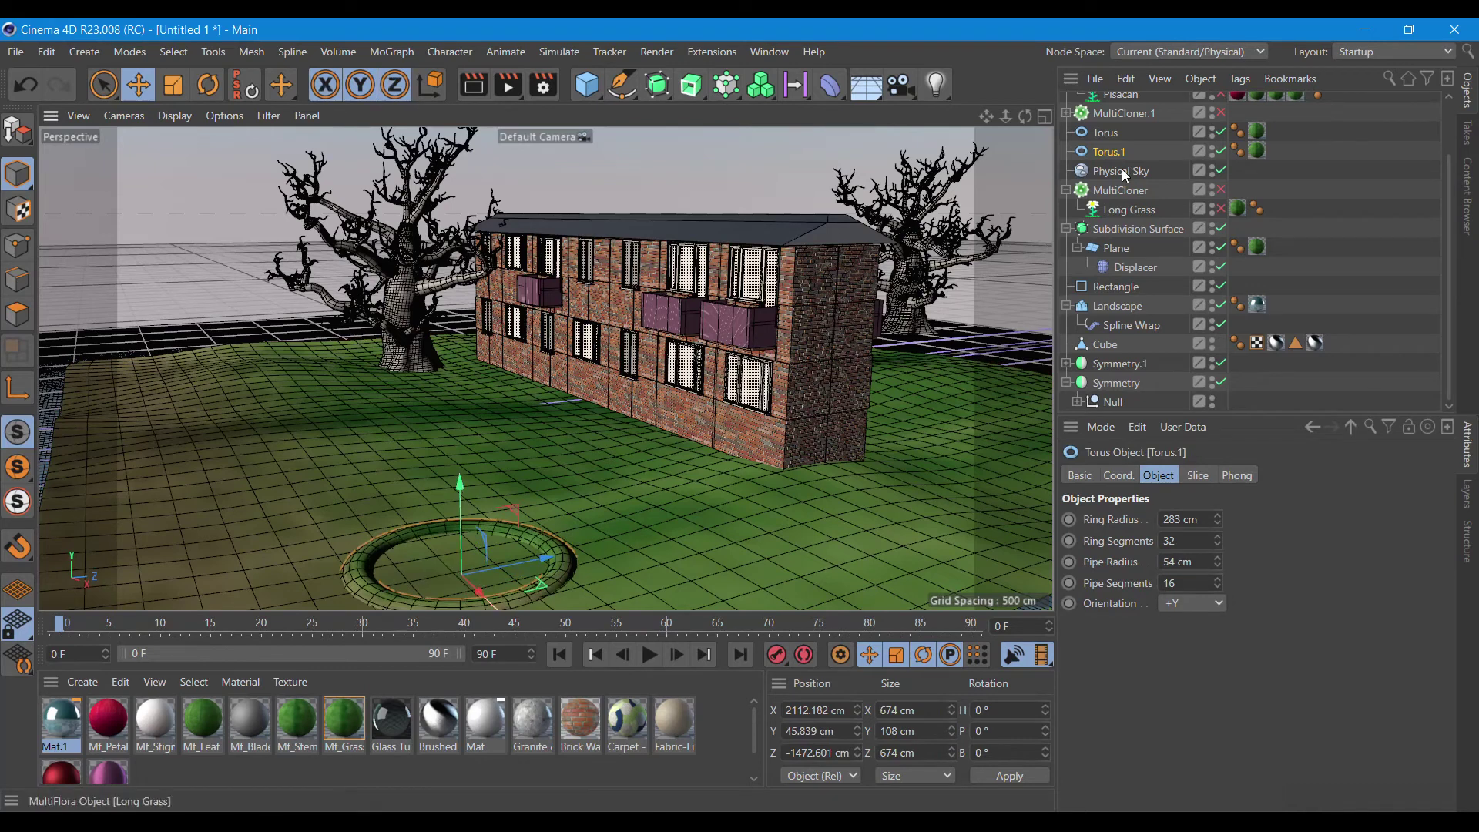
click(1105, 132)
drag(296, 368, 293, 354)
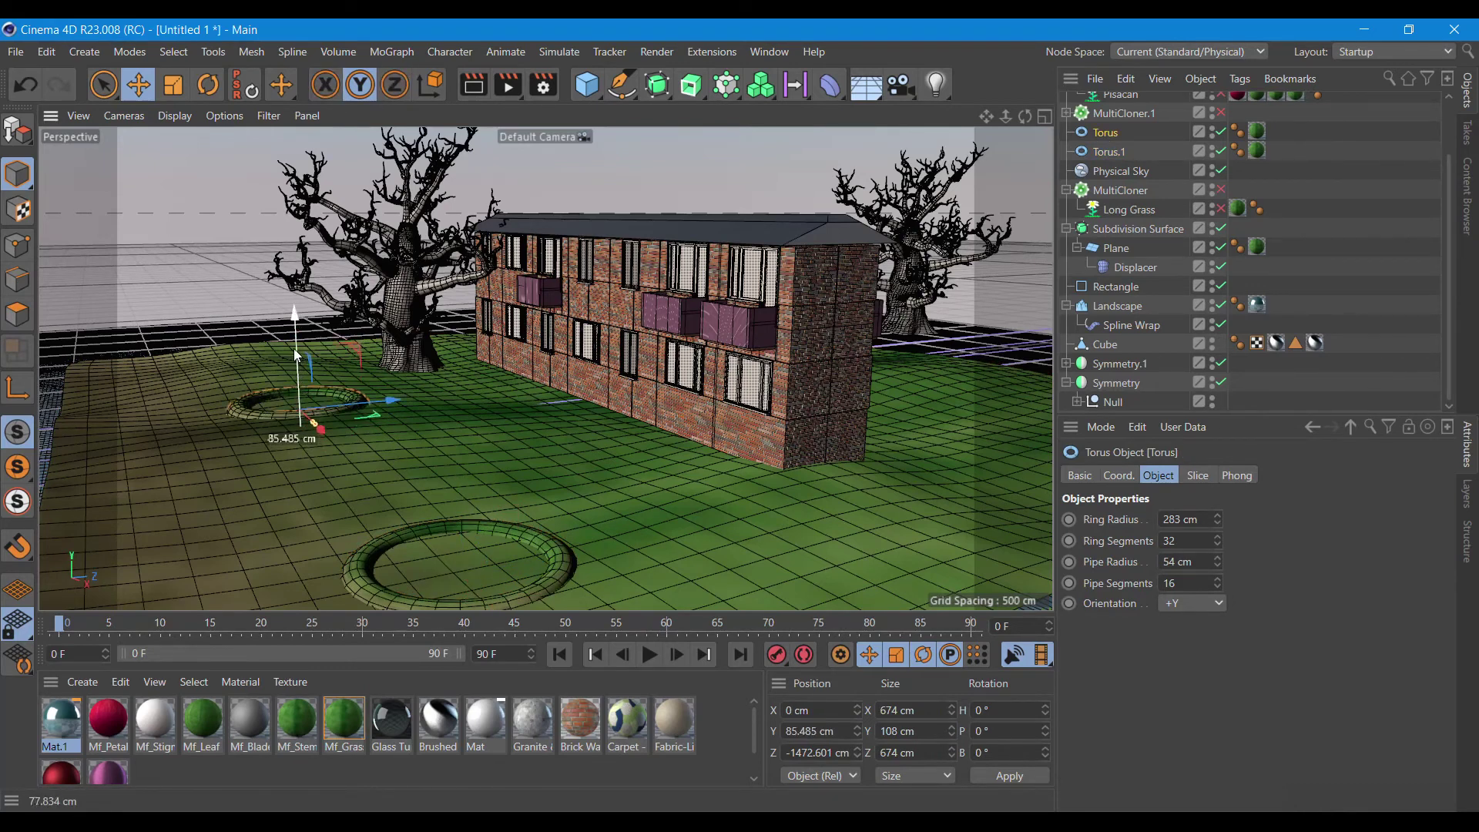
drag(294, 354, 293, 348)
drag(1025, 115, 980, 115)
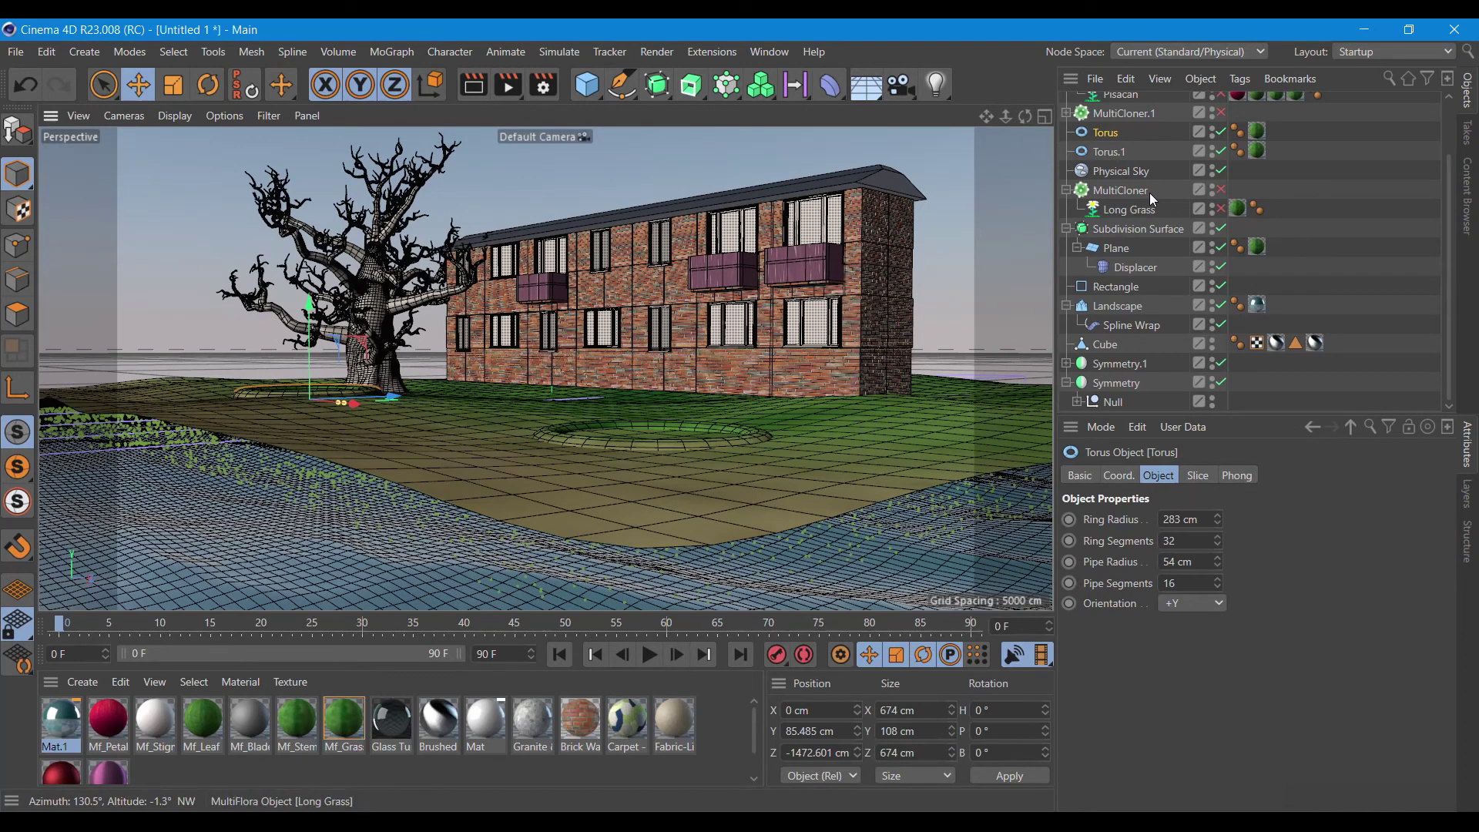
Lower the Rectangle path to about -315 cm and raise the ground Displacer height to 292 cm.
click(1121, 311)
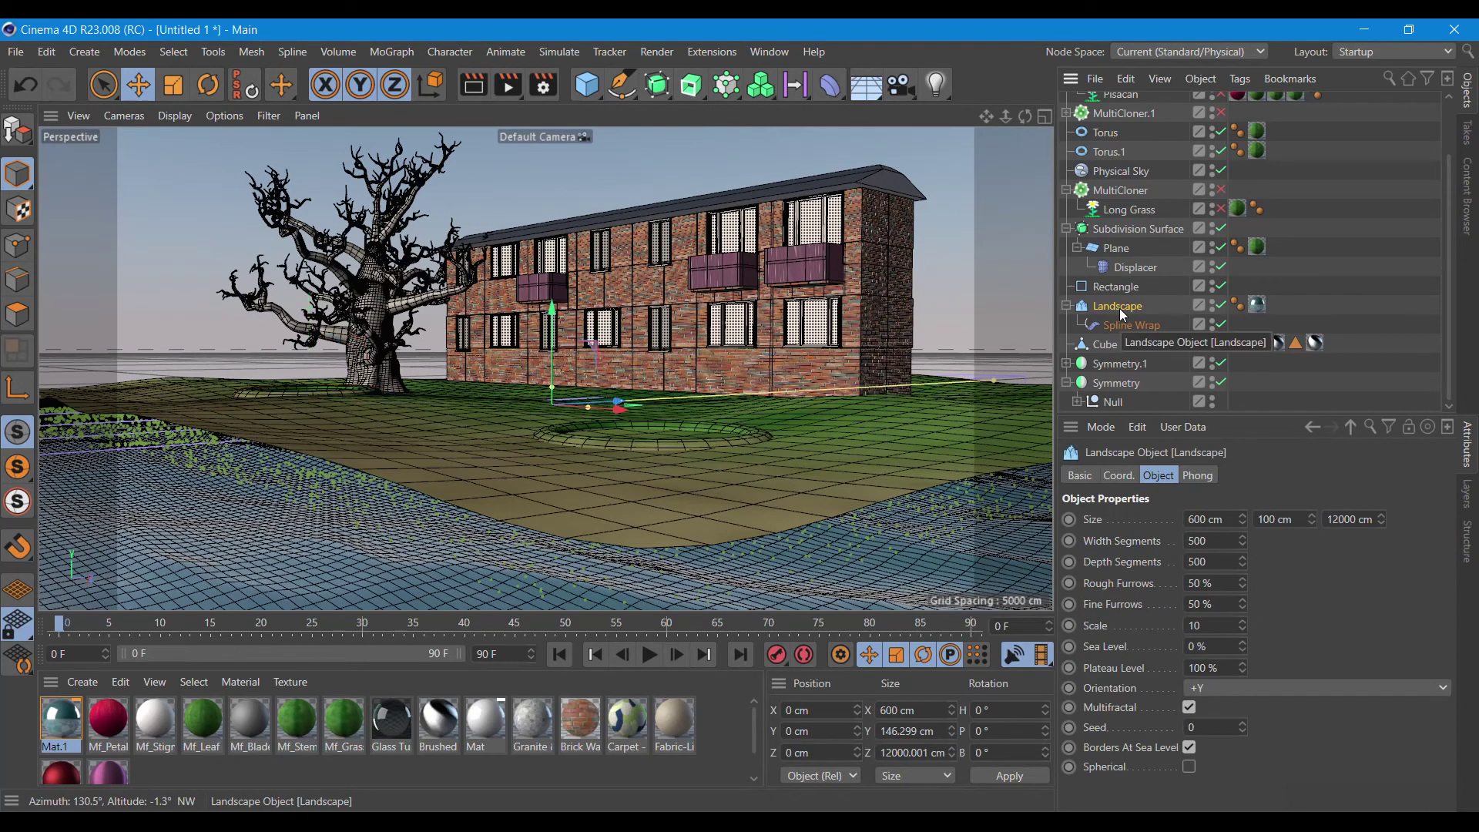
click(1121, 289)
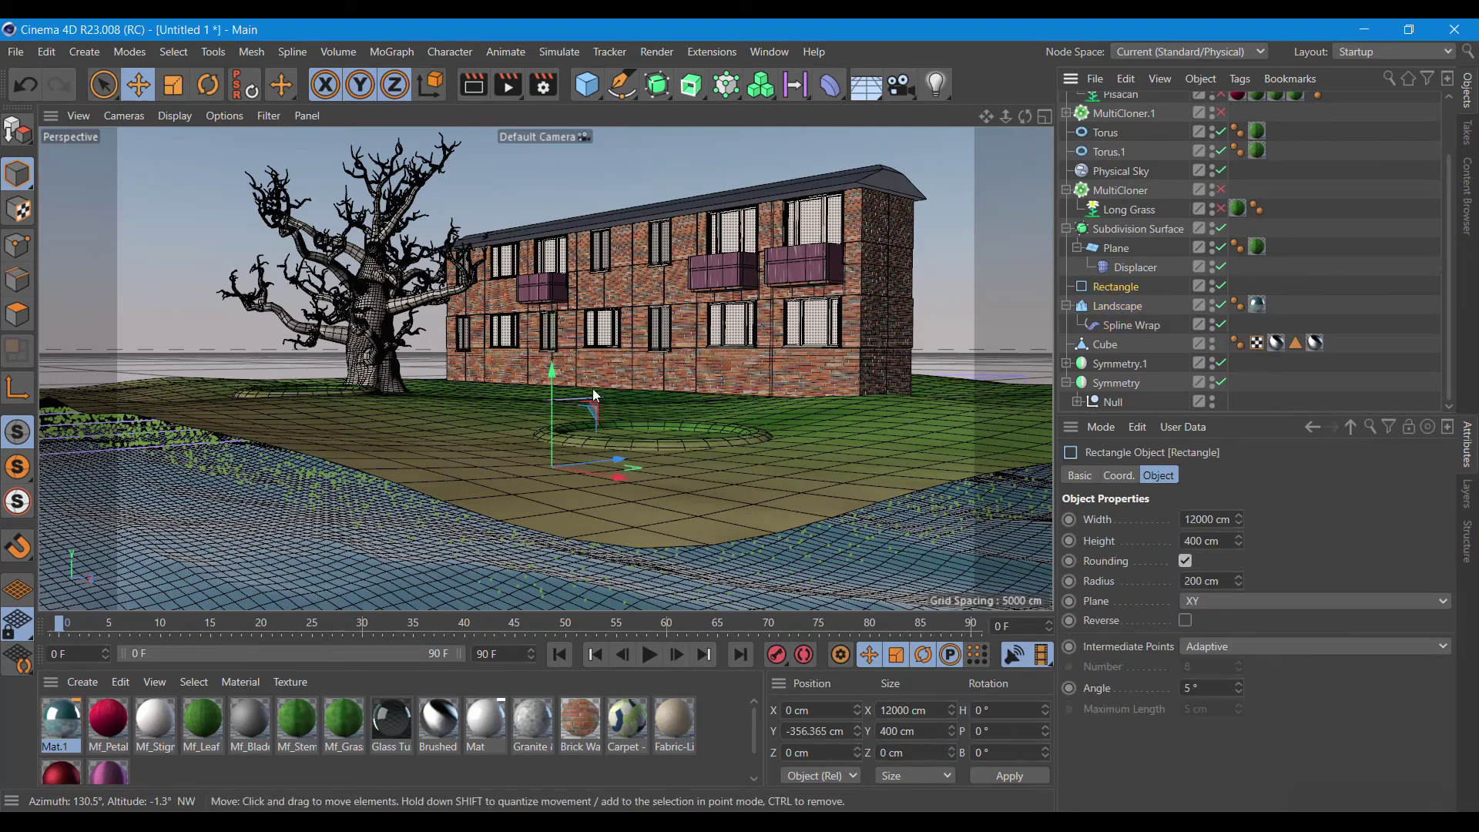
drag(555, 382, 561, 348)
drag(563, 343, 582, 373)
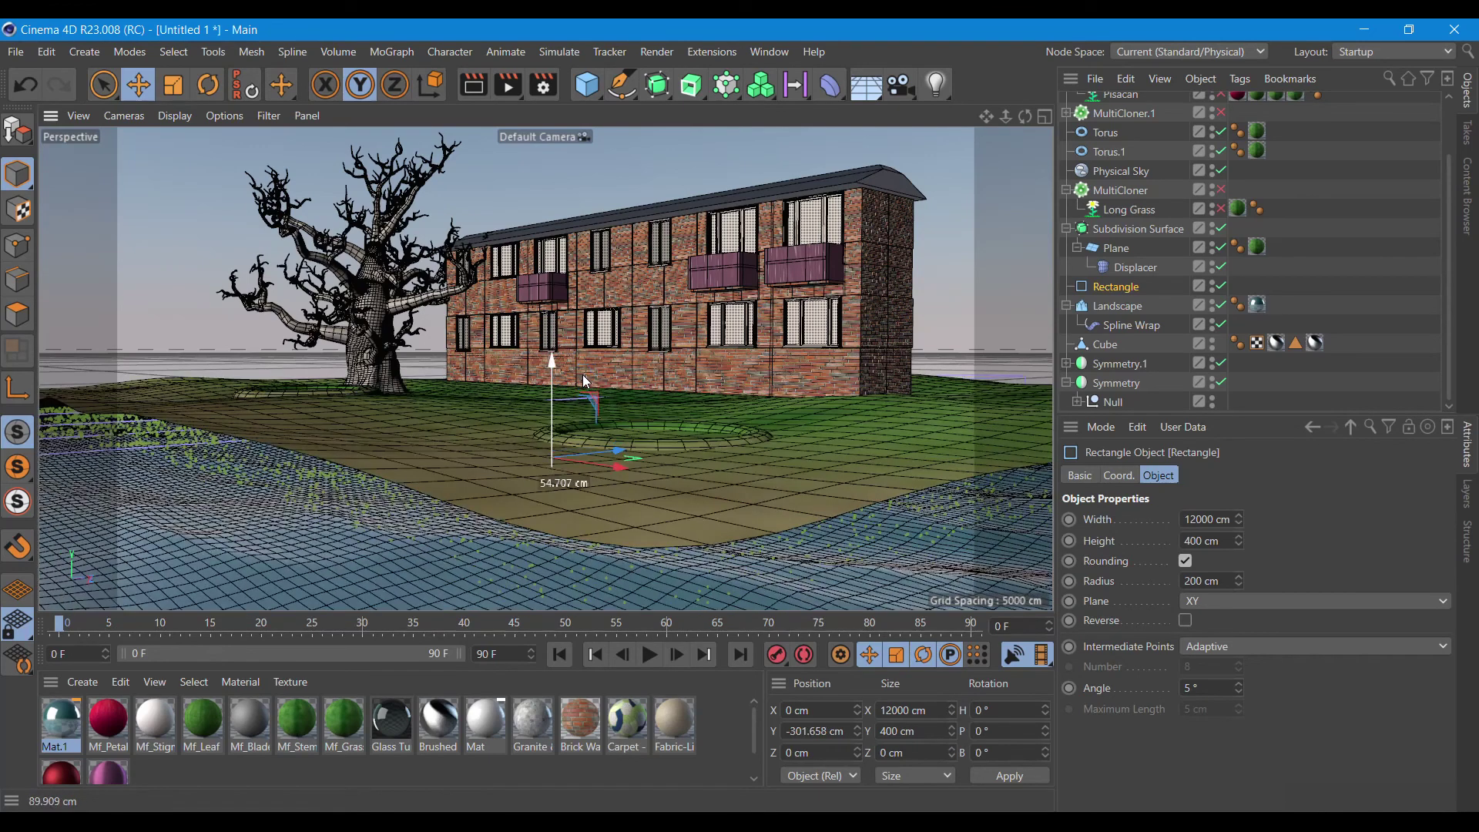
drag(582, 372, 626, 391)
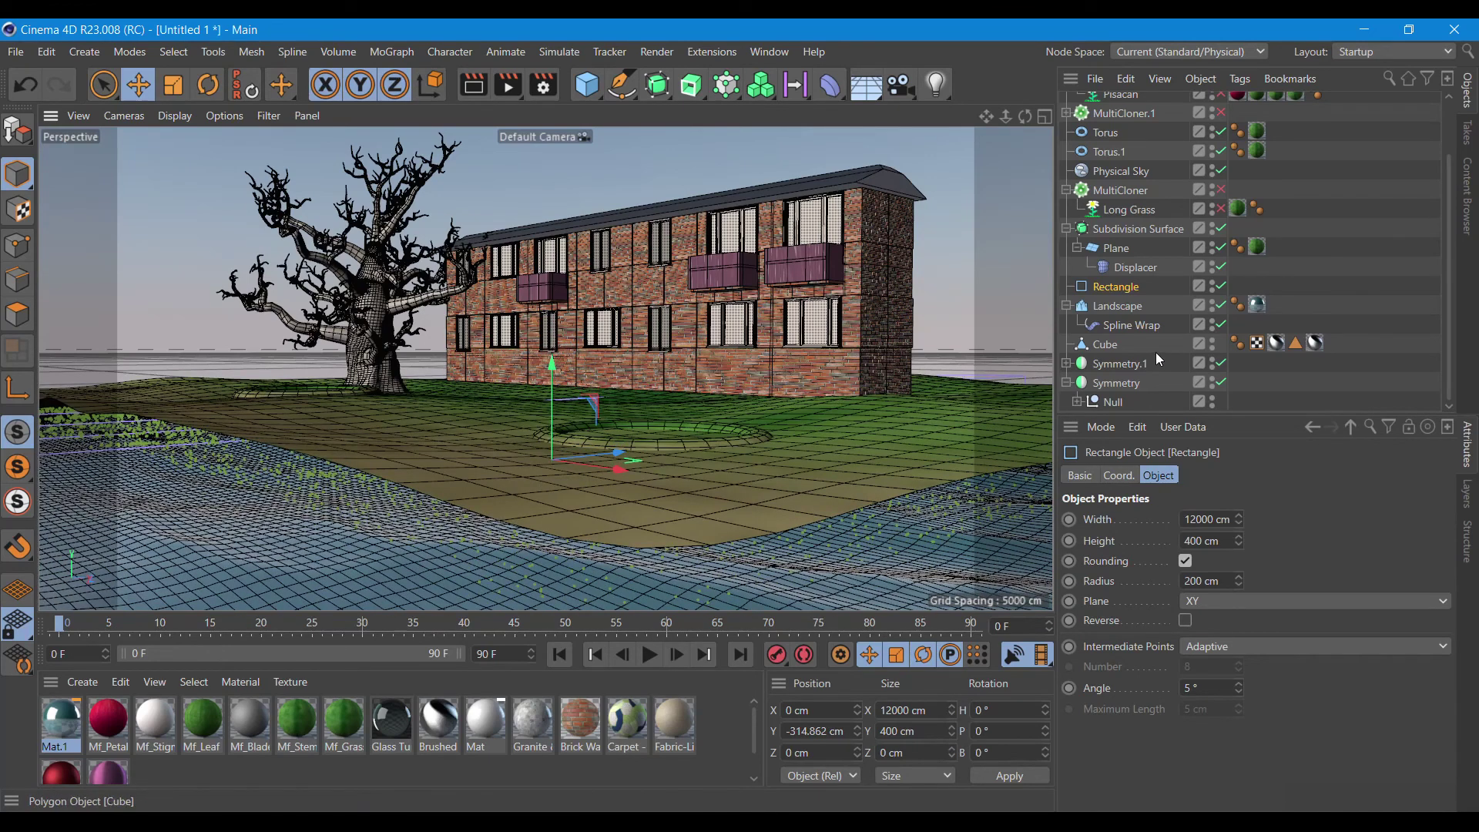
click(1132, 267)
mouse_move(1187, 566)
mouse_down()
mouse_move(1187, 540)
mouse_move(1195, 574)
mouse_up()
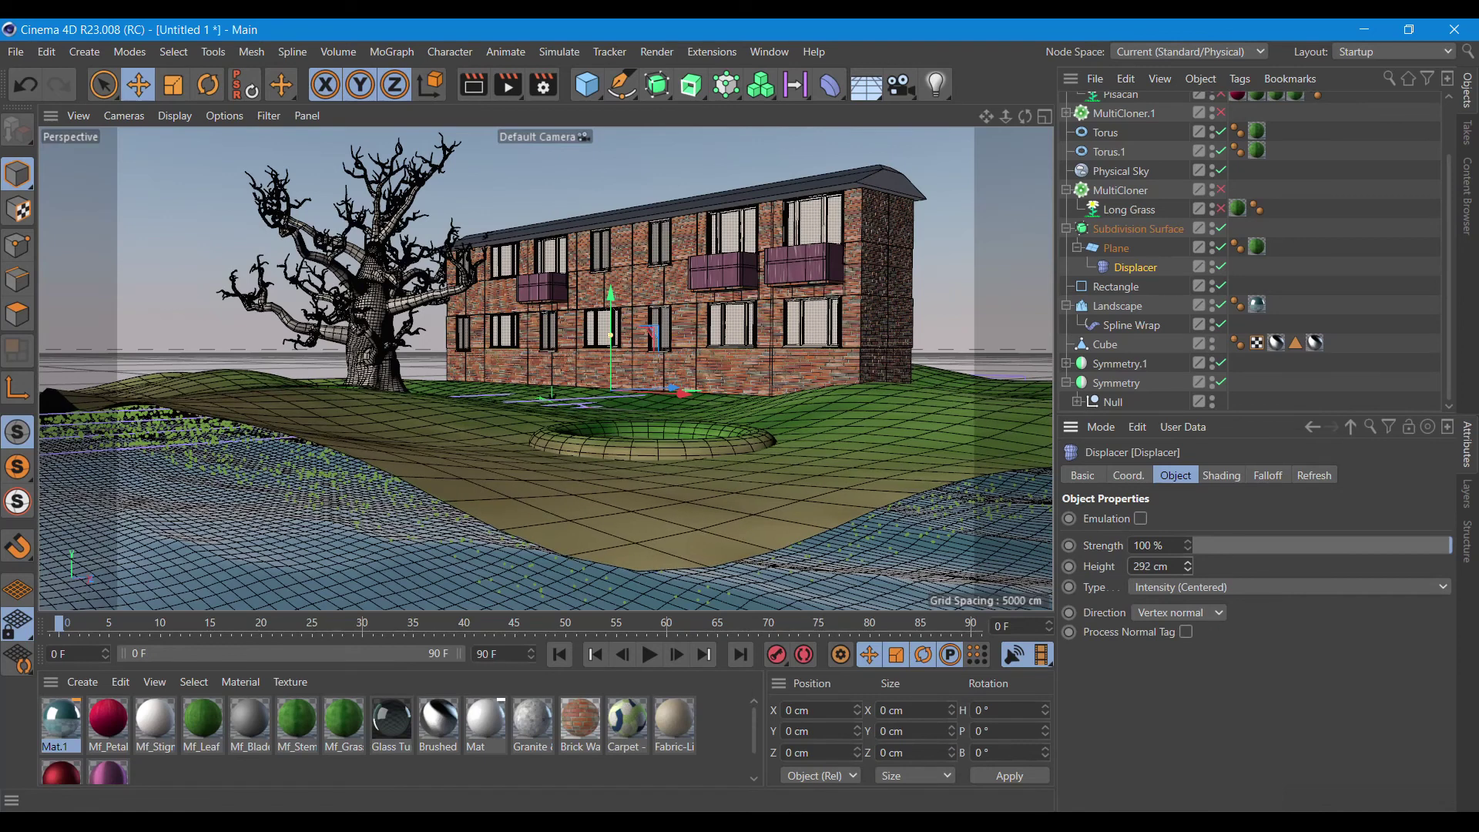
Enable the MultiCloner.2 flower cloner and the MultiCloner long-grass cloner.
scroll(1283, 214, up, 3)
click(1220, 140)
click(1221, 160)
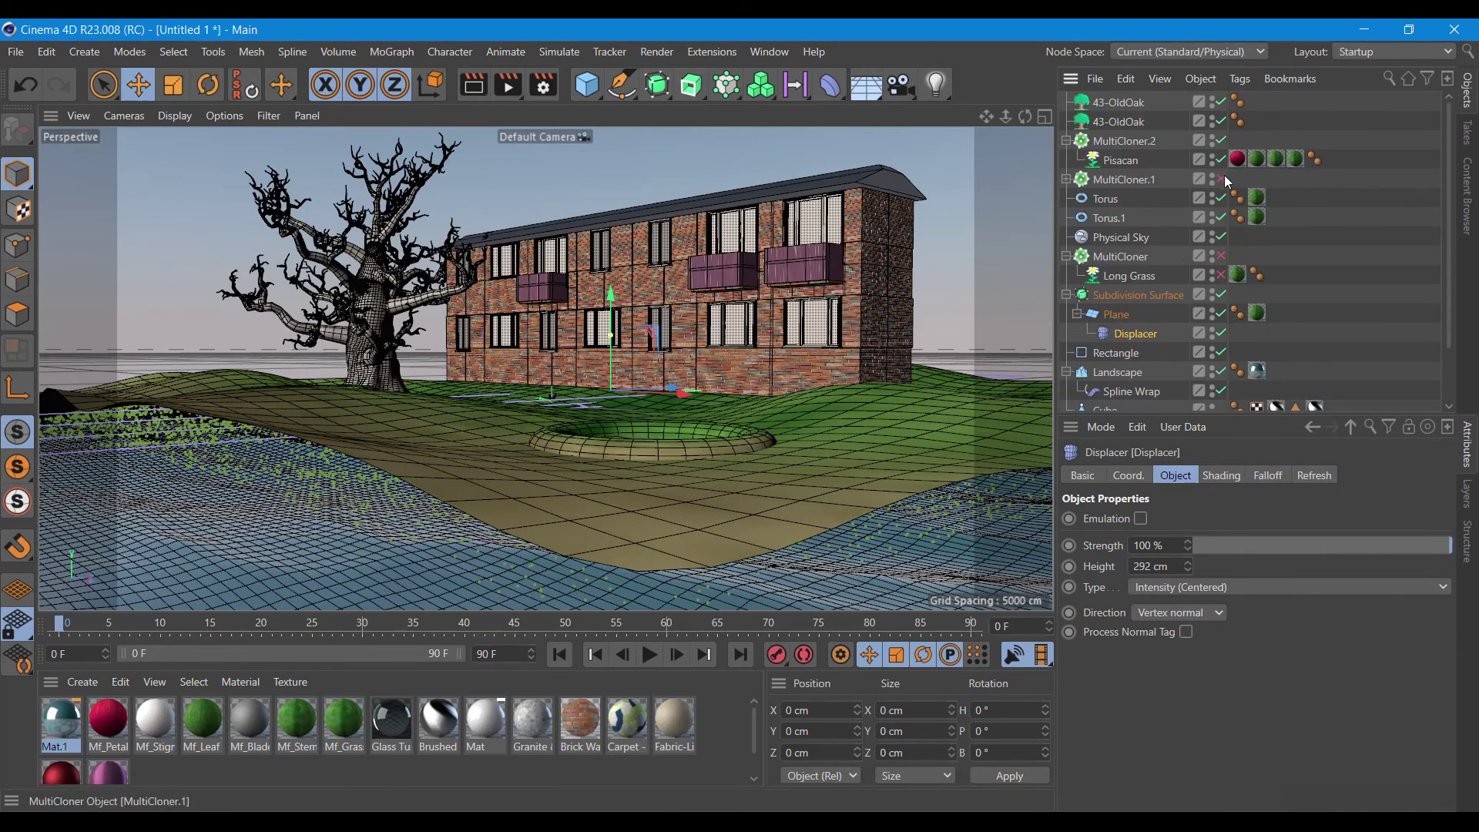
click(1221, 255)
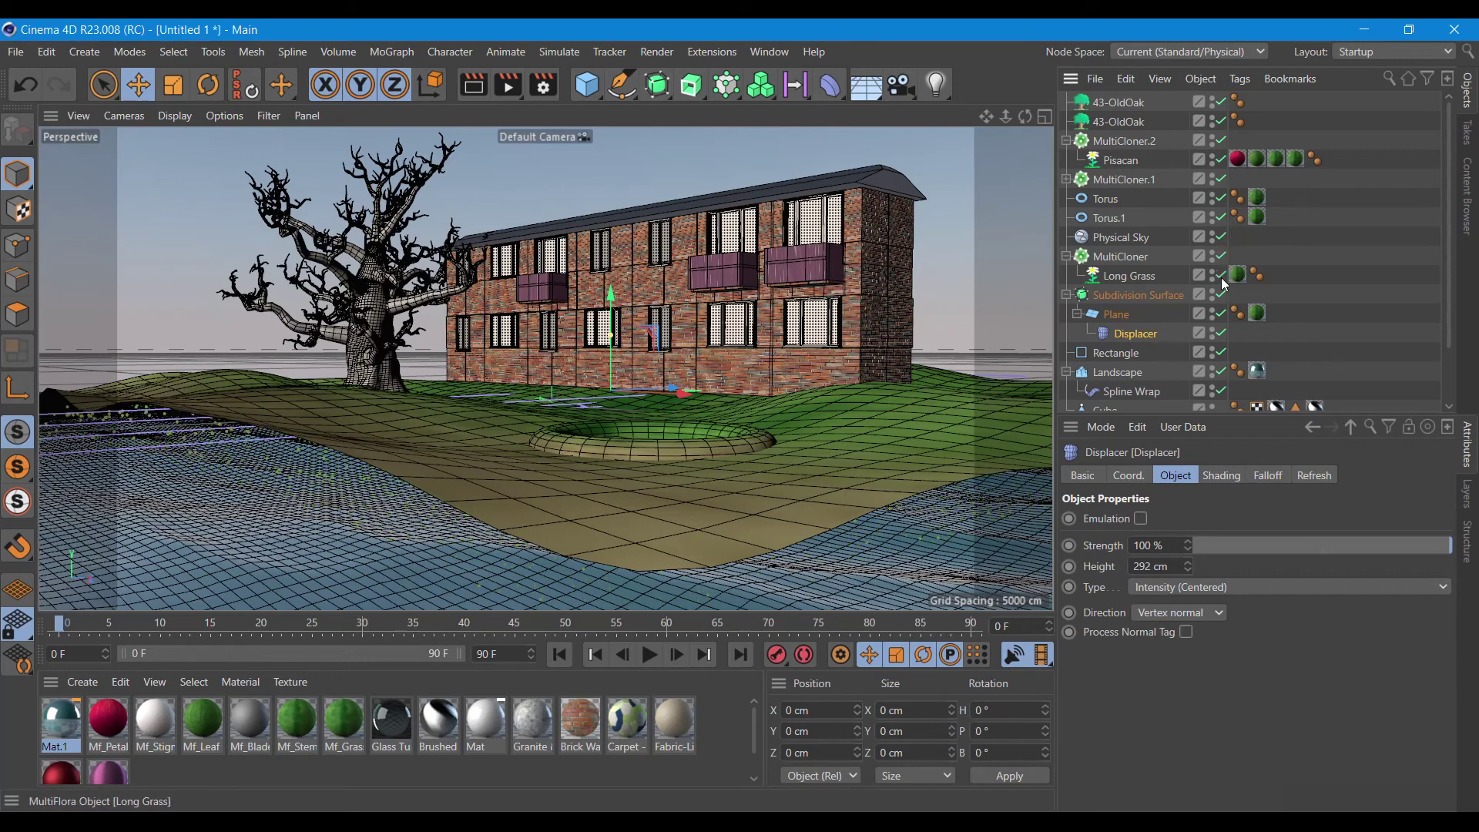
scroll(1241, 350, down, 3)
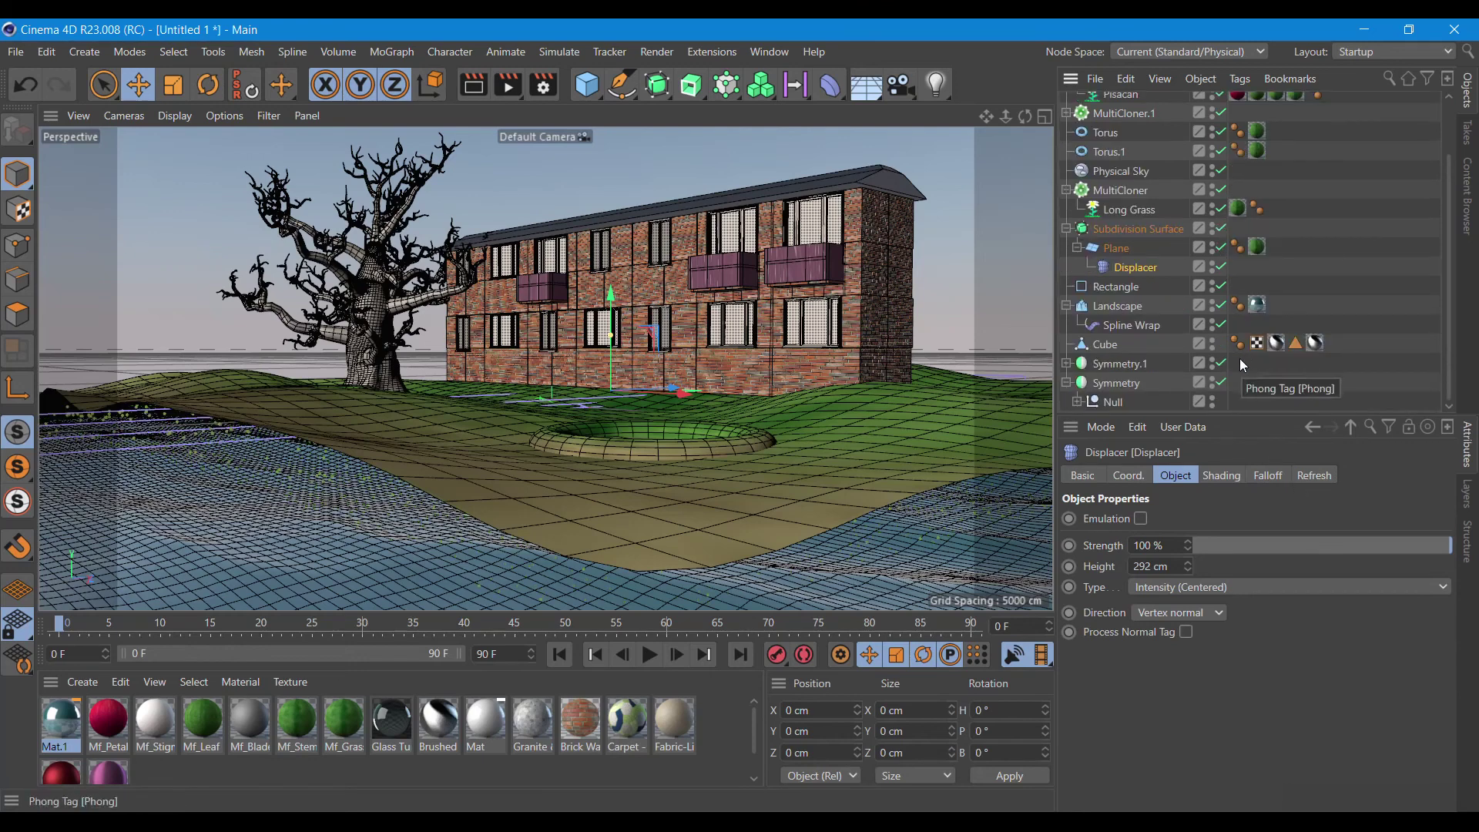
scroll(1352, 351, up, 3)
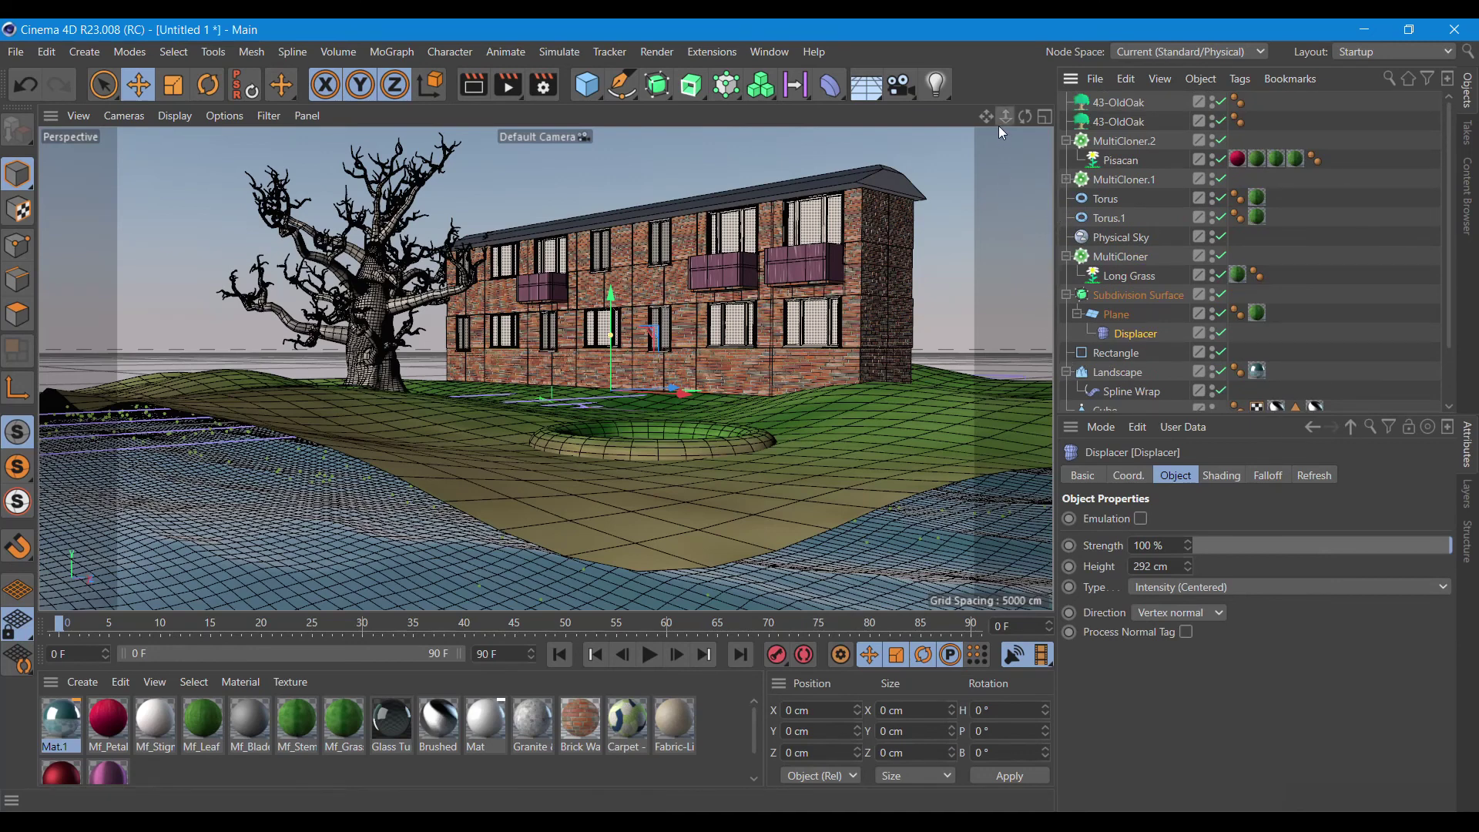
Move the back 43-OldOak to X 355.321 cm and render the scene with Shift+R.
click(1119, 123)
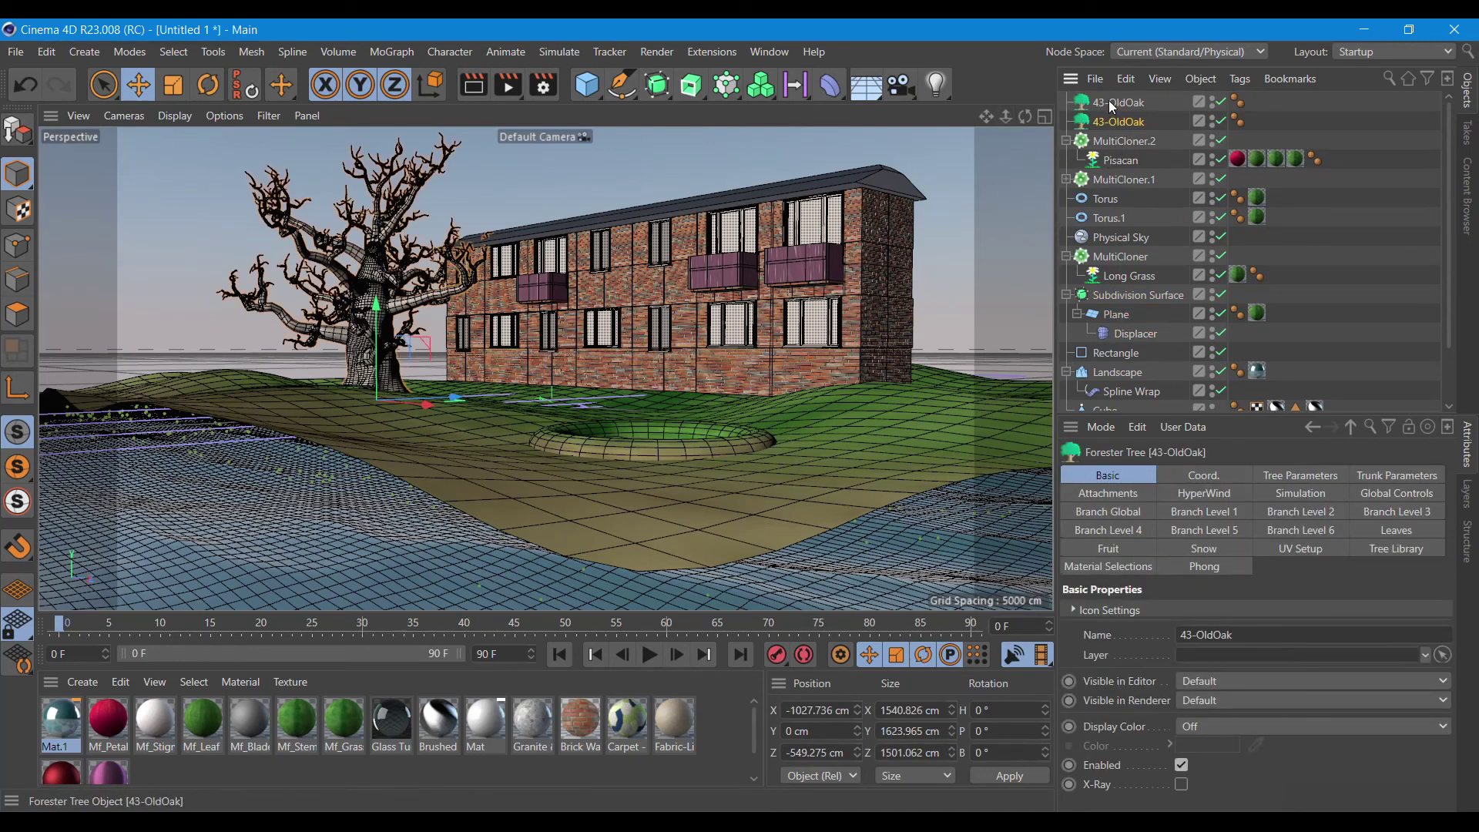
click(1111, 102)
drag(892, 386, 1042, 424)
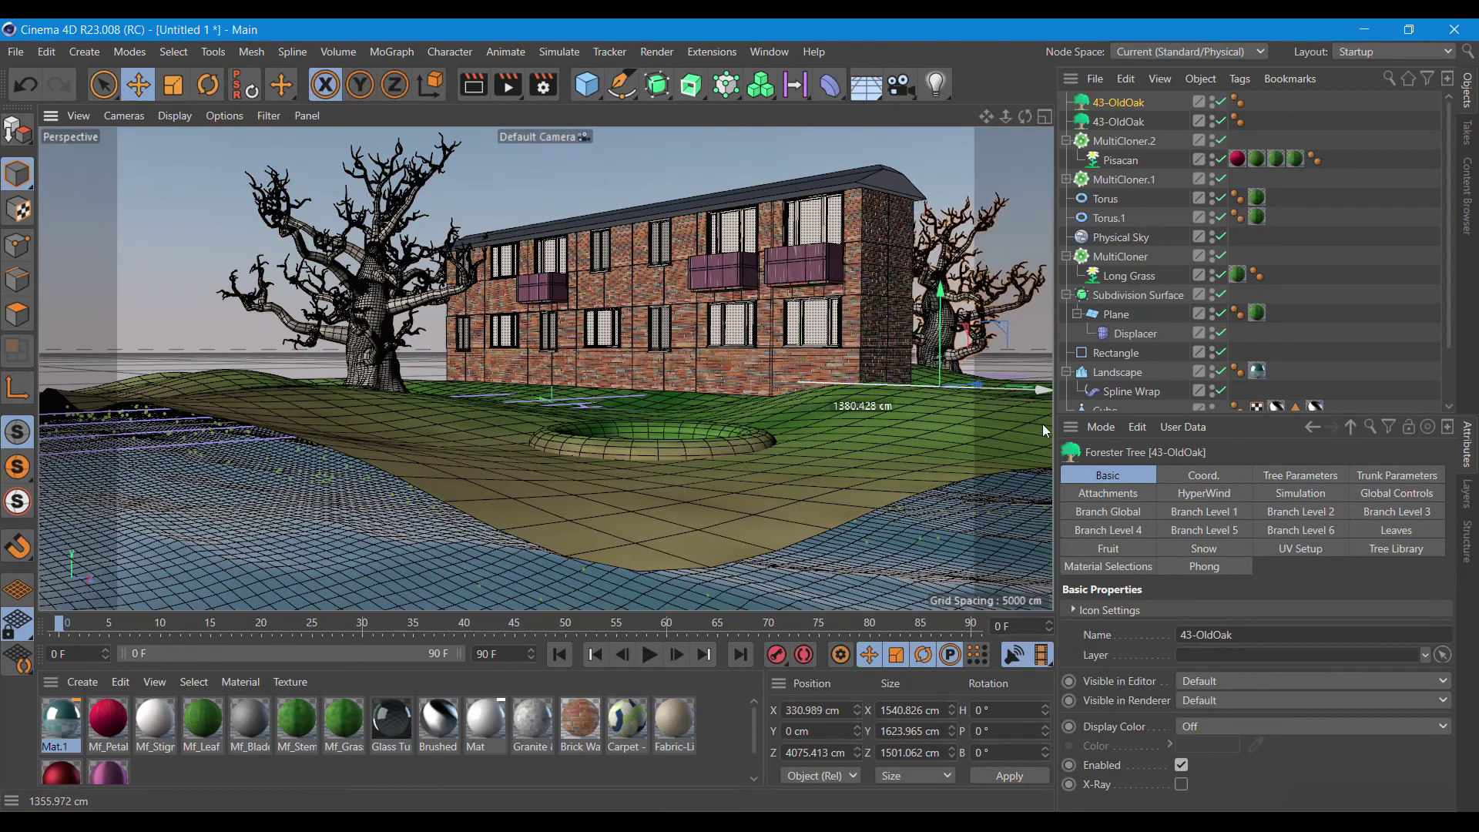
drag(1042, 424, 1045, 425)
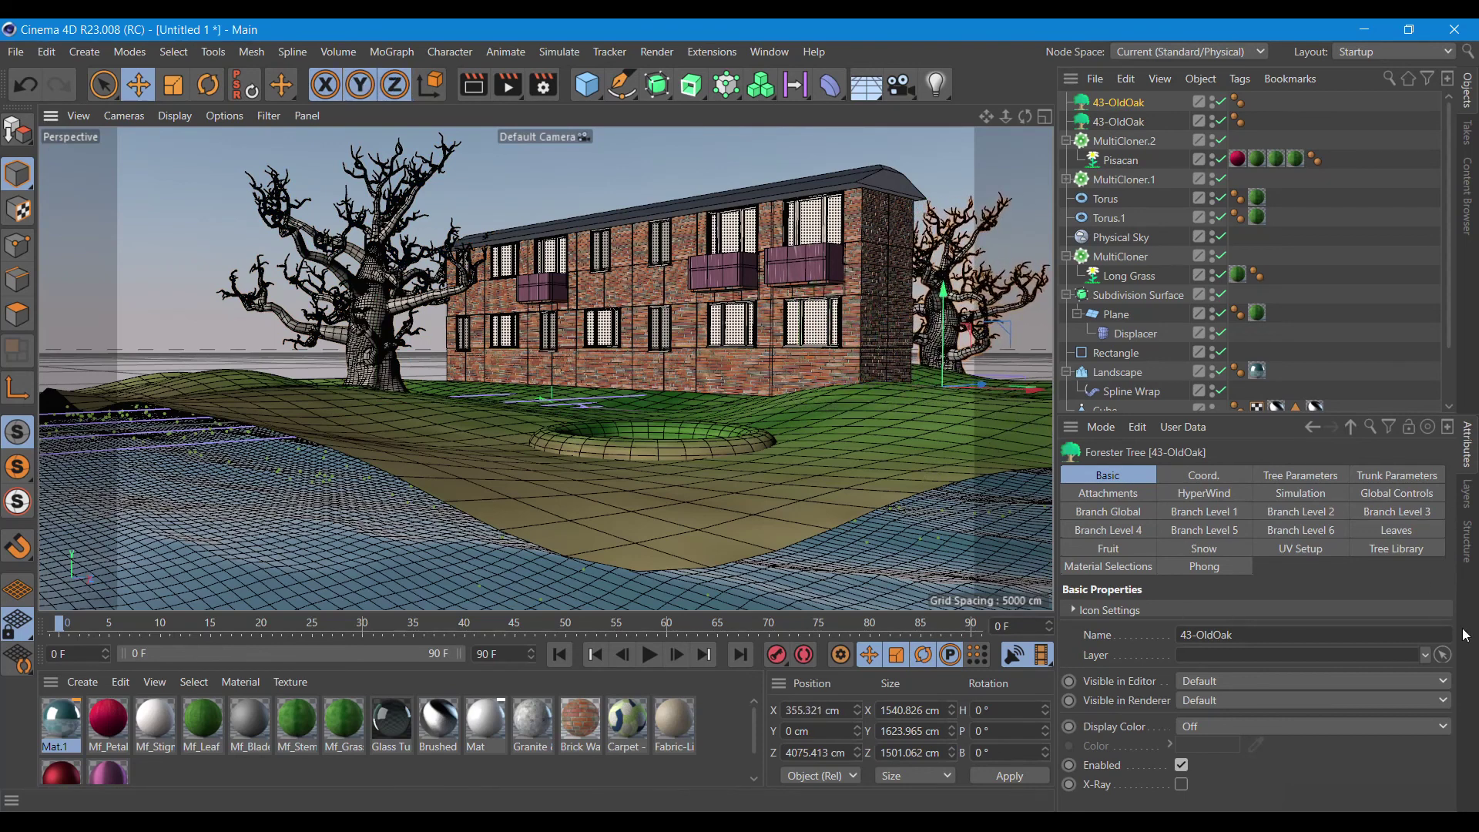
key(shift+r)
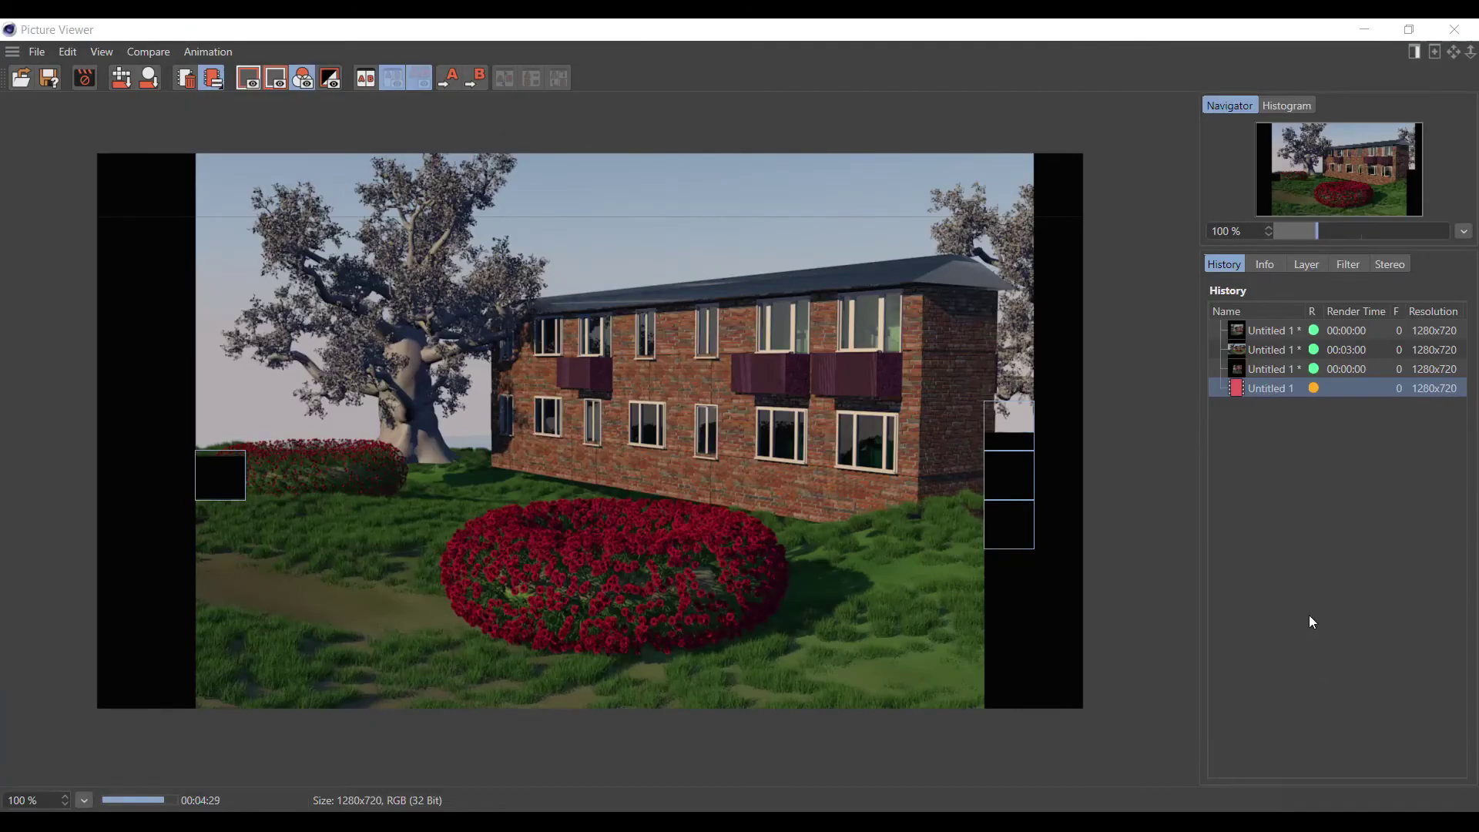